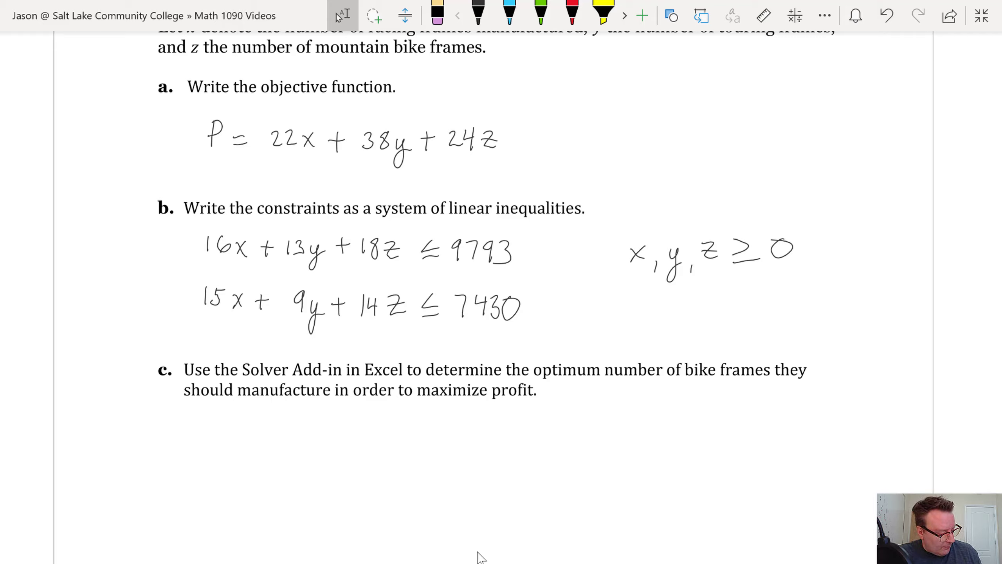
Switch from OneNote to the blank Book1 workbook in Excel
key(alt+Tab)
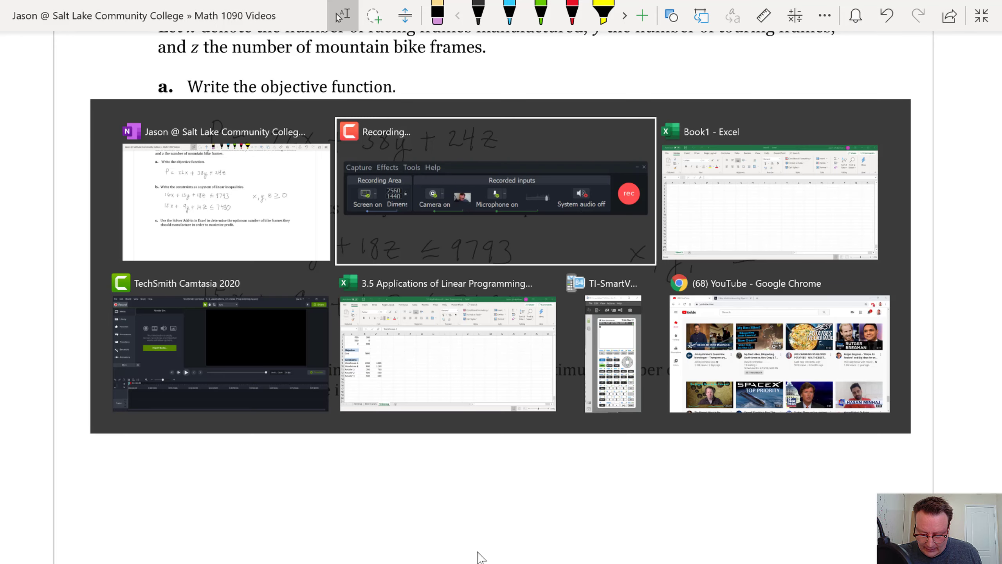
key(alt+Tab)
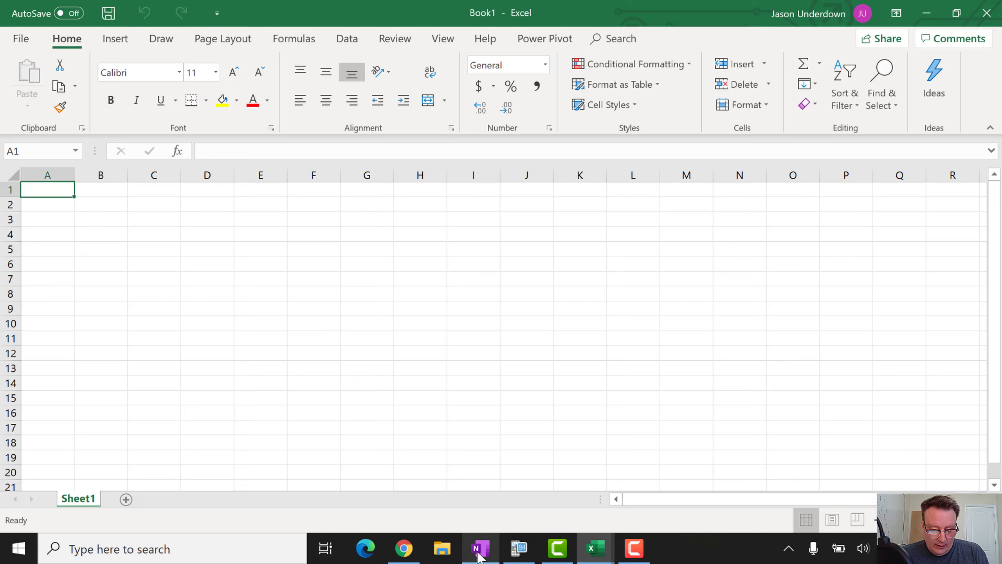
Enter the labels Variables, x, y and z in cells A1 to A4
click(41, 192)
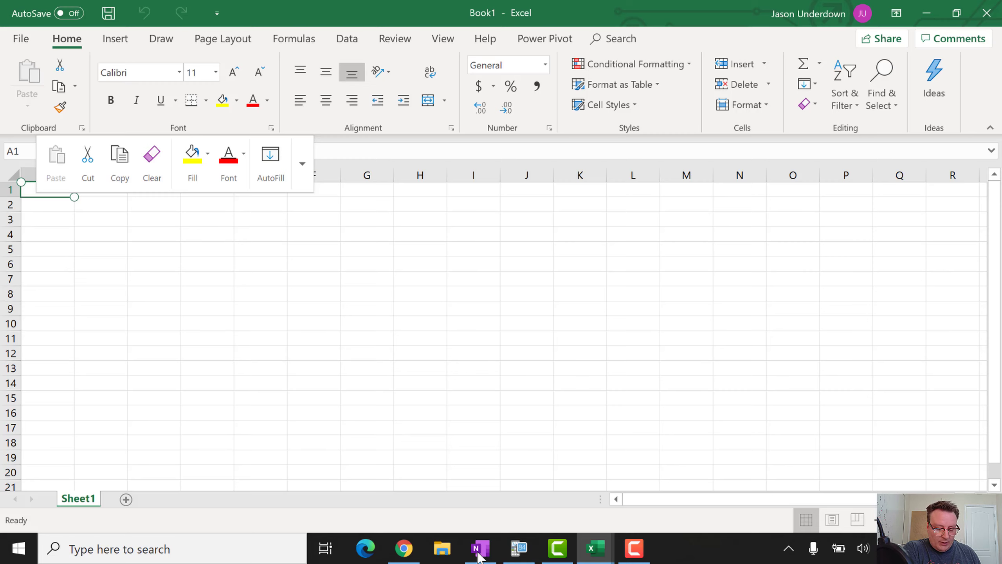
text(Variables)
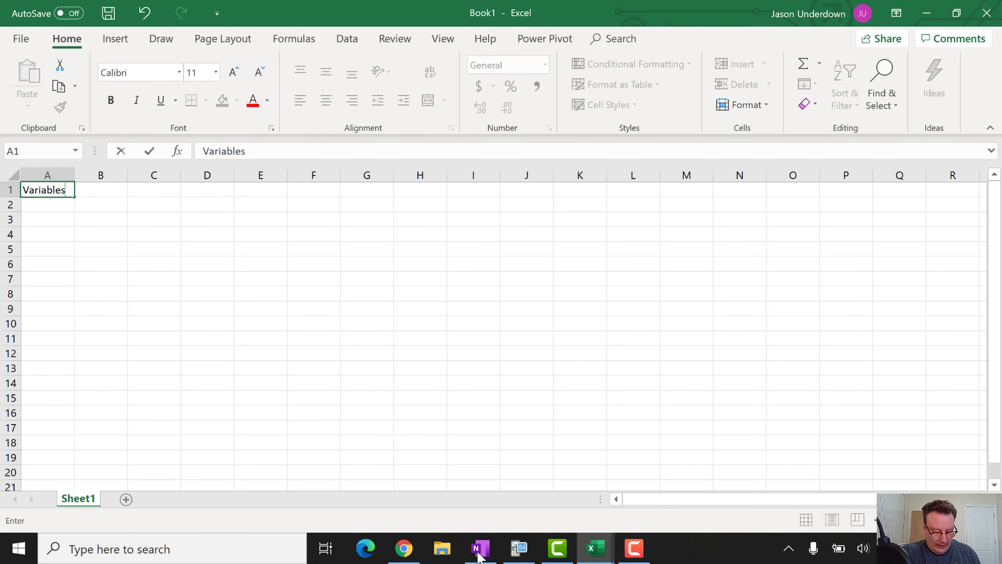
key(Return)
text(x)
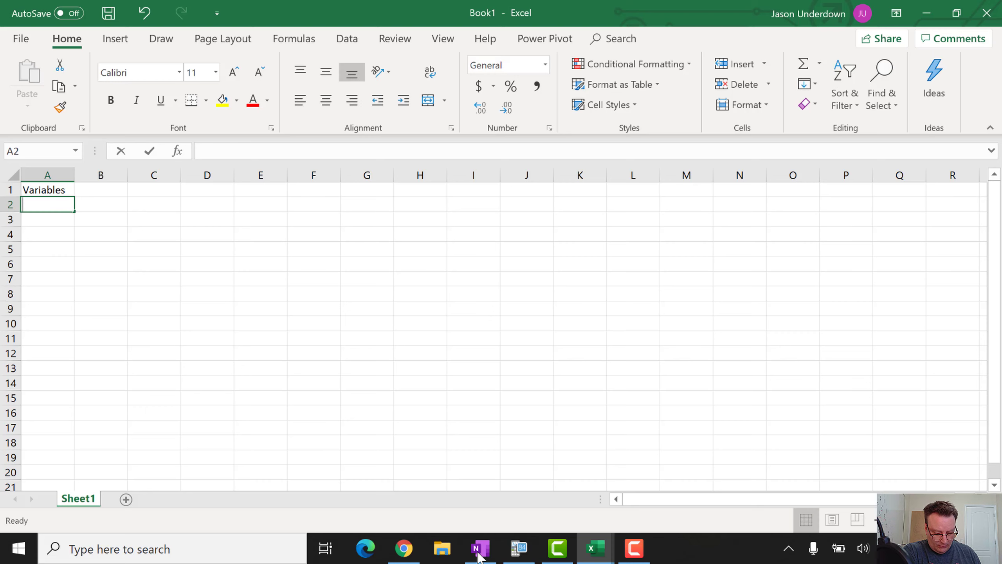
key(Return)
text(y)
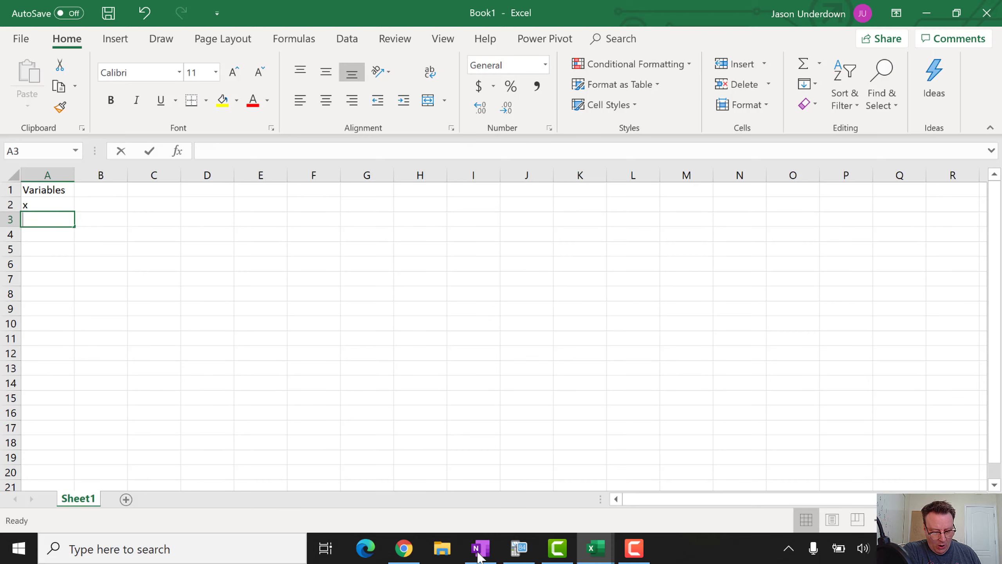
key(Return)
text(z)
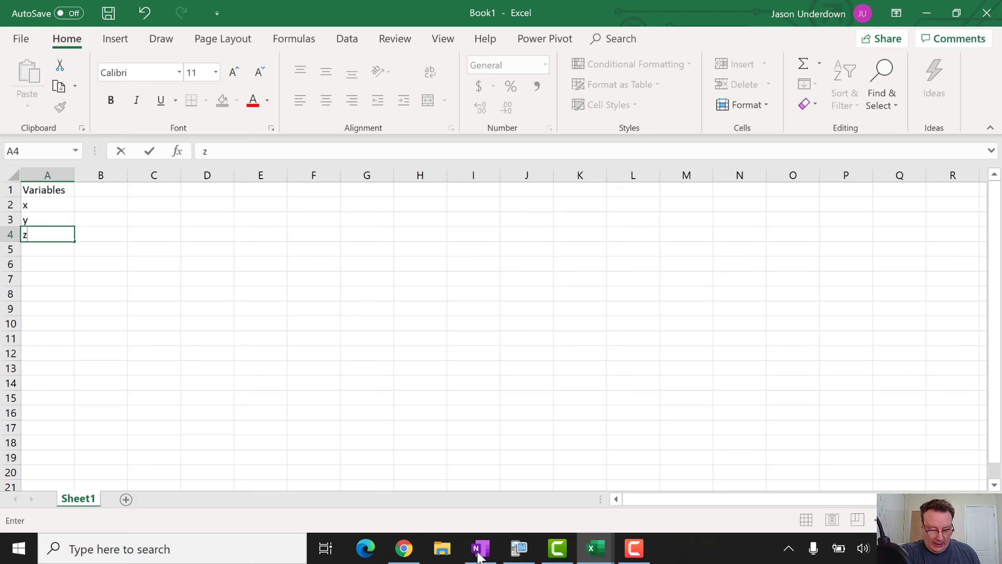
key(Tab)
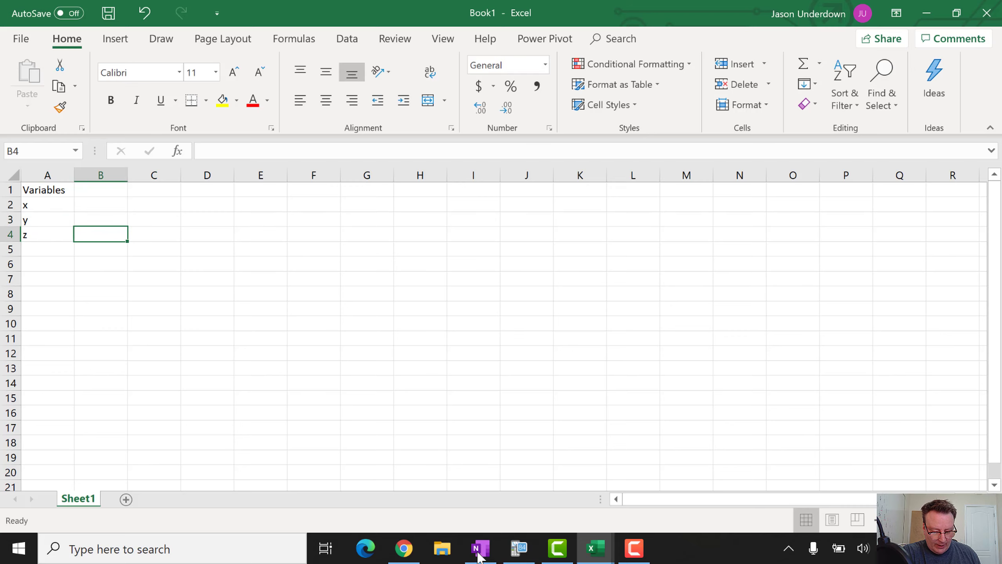
Put a starting value of 0 beside x, y and z in B2 to B4
key(Up)
key(Up)
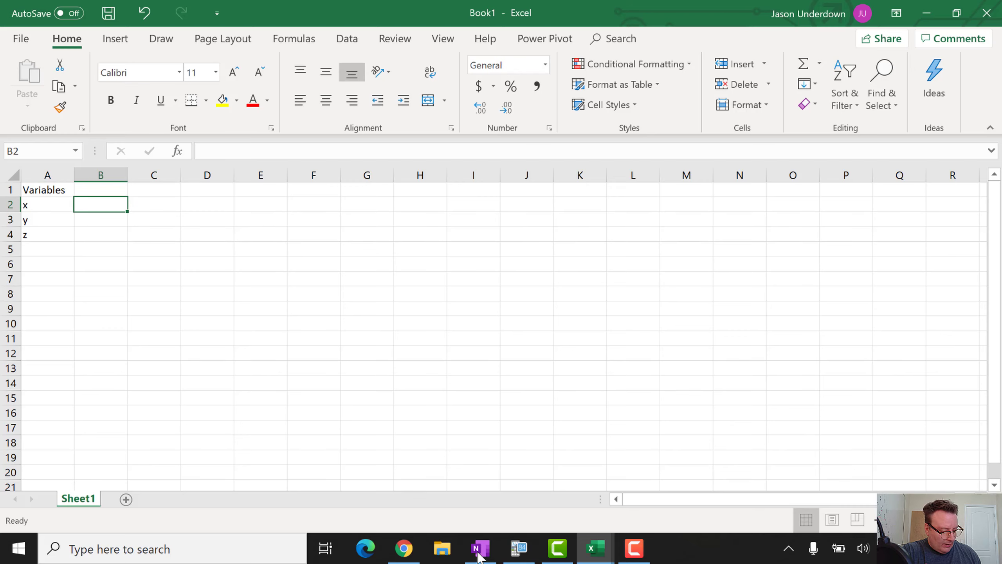
text(0)
key(Return)
text(0)
key(Return)
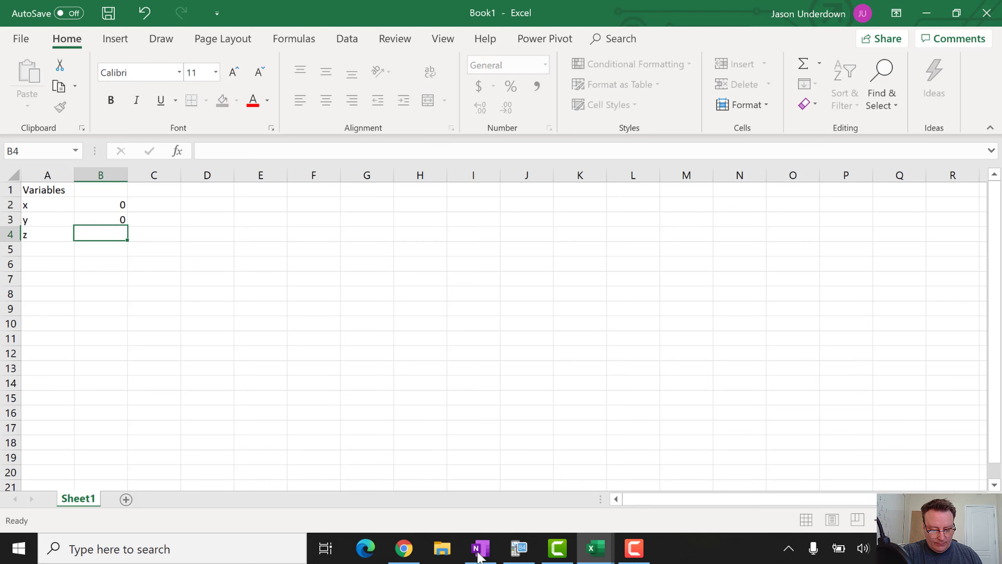
text(0)
key(Return)
Label A6 'Objective' and A7 'Profit', then go back to the OneNote page
key(Down)
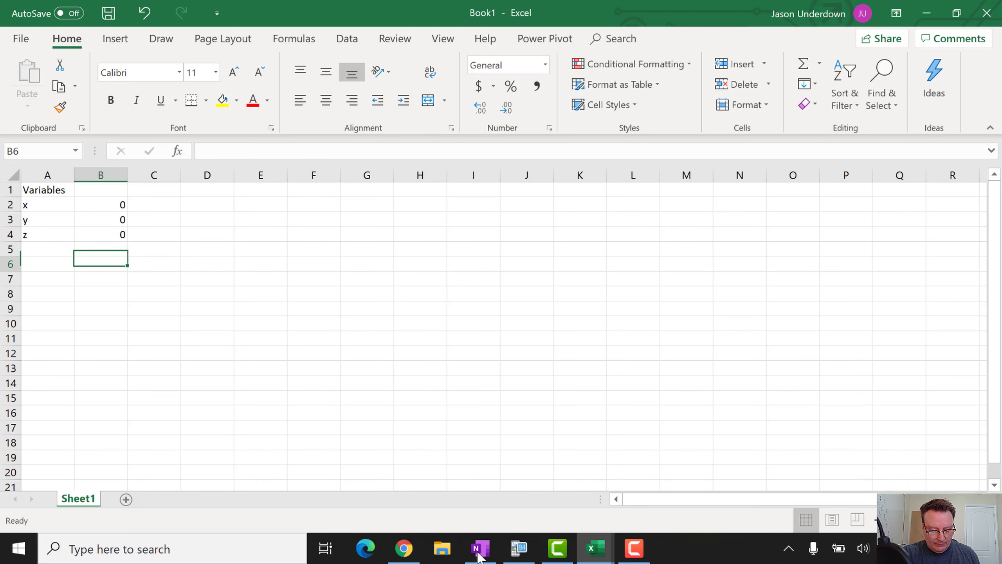
key(Up)
key(Left)
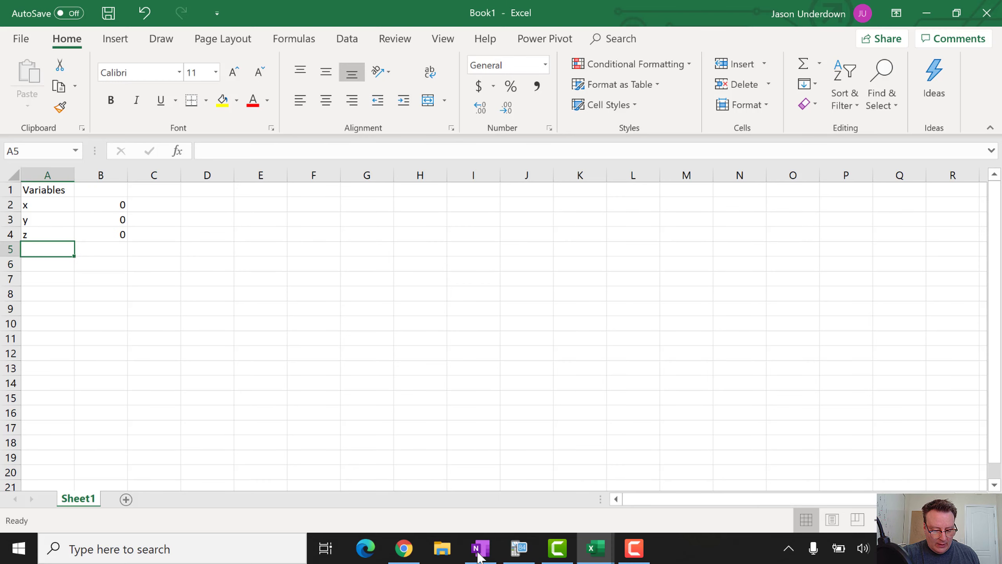
key(Down)
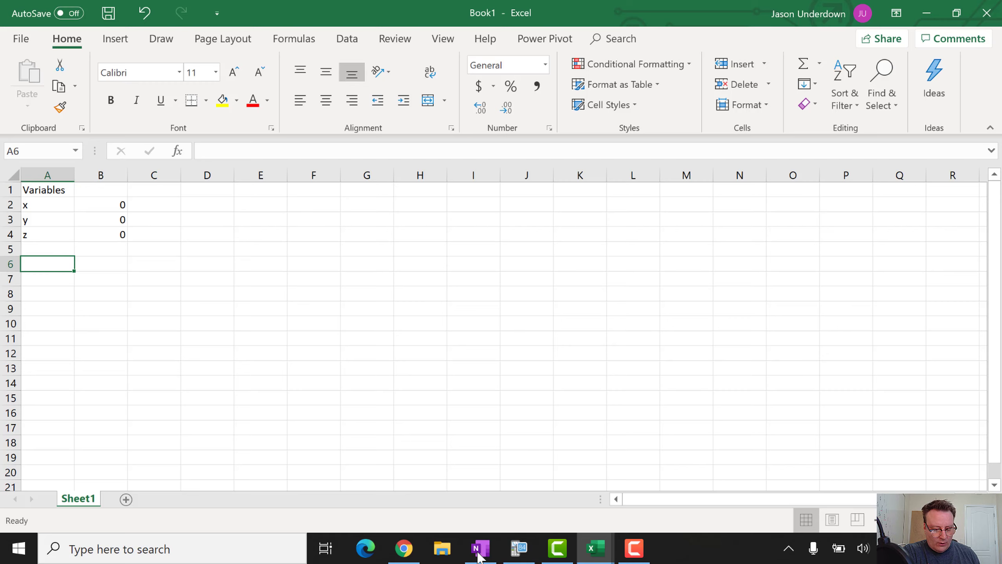
text(Objection)
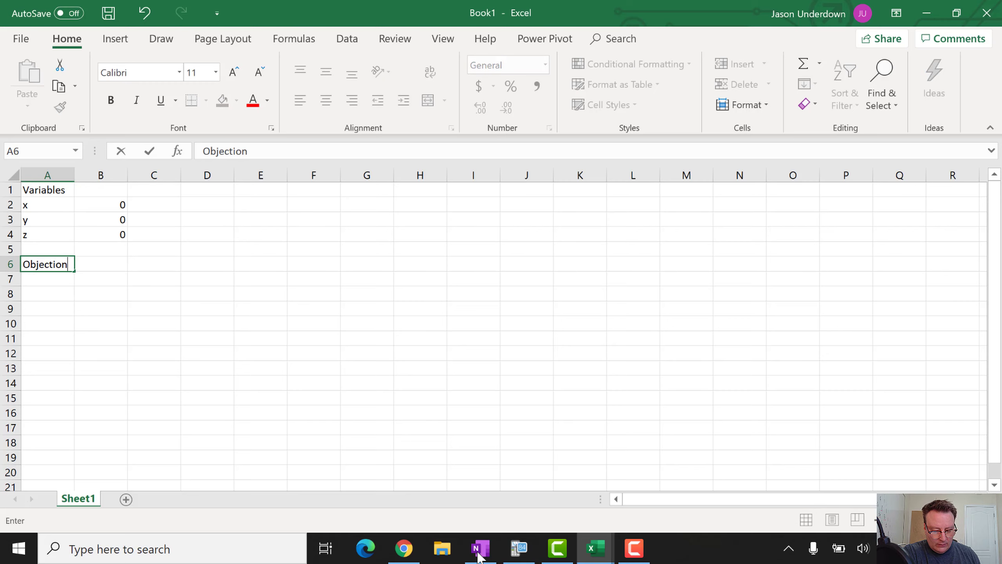
key(BackSpace)
key(BackSpace)
text(ve)
key(Return)
text(Pr)
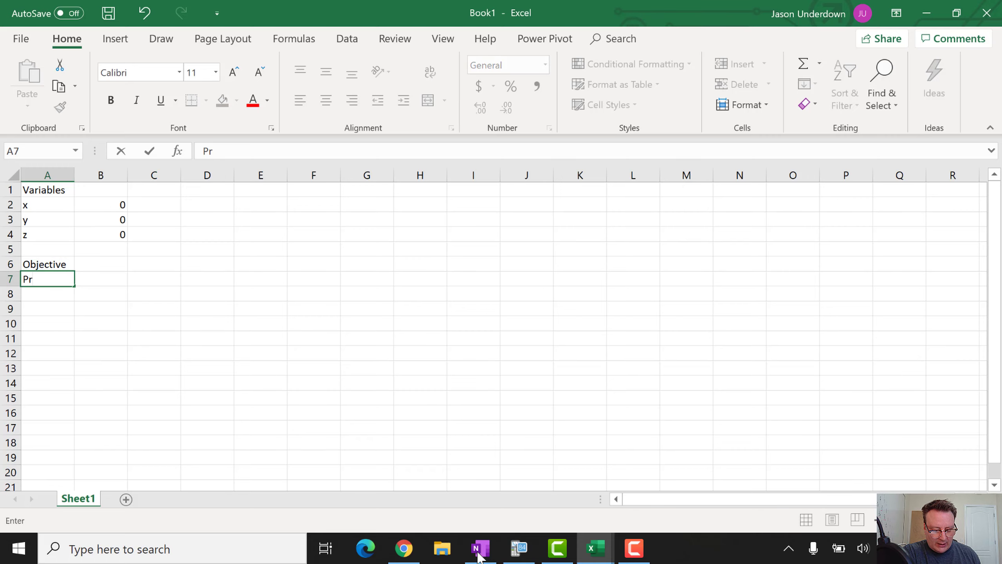
text(ofit)
key(Tab)
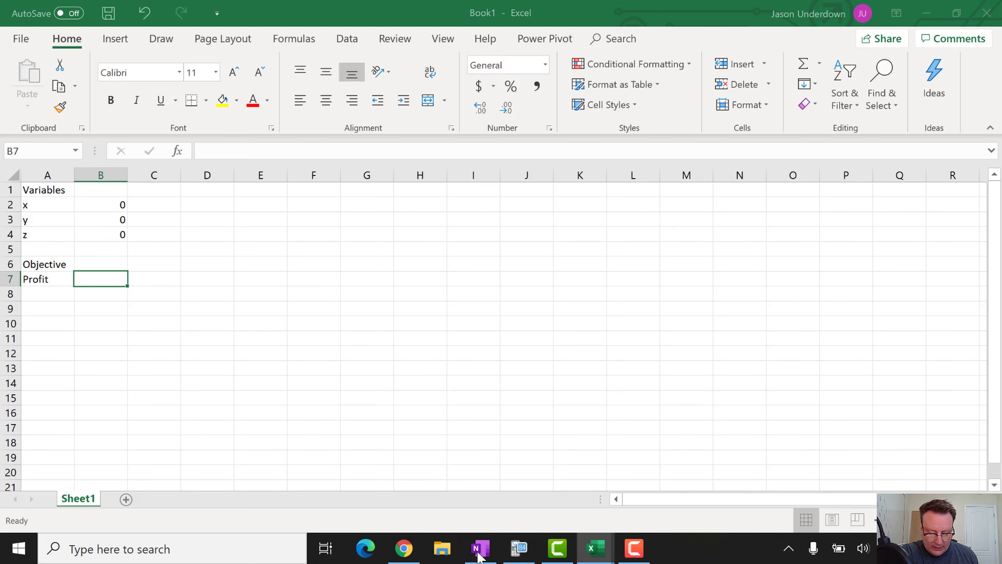
key(alt+Tab)
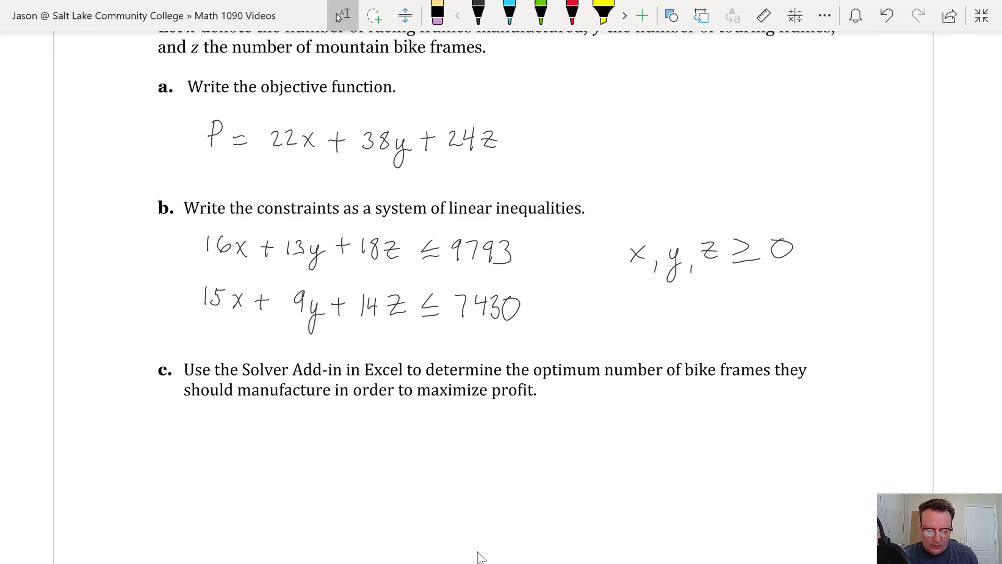
Check the objective P = 22x + 38y + 24z in OneNote, then return to Book1
key(alt+Tab)
key(alt+Tab)
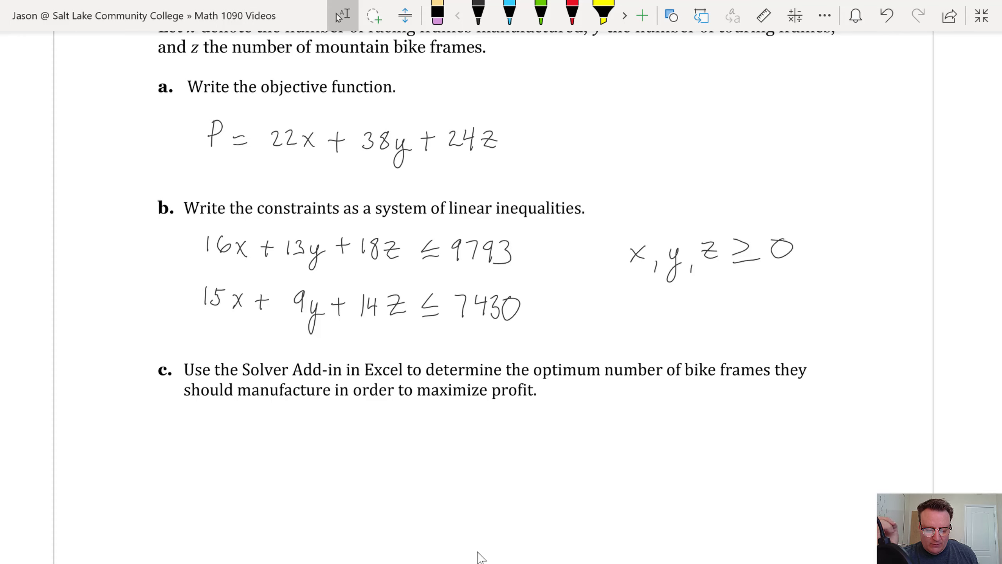
key(alt+Tab)
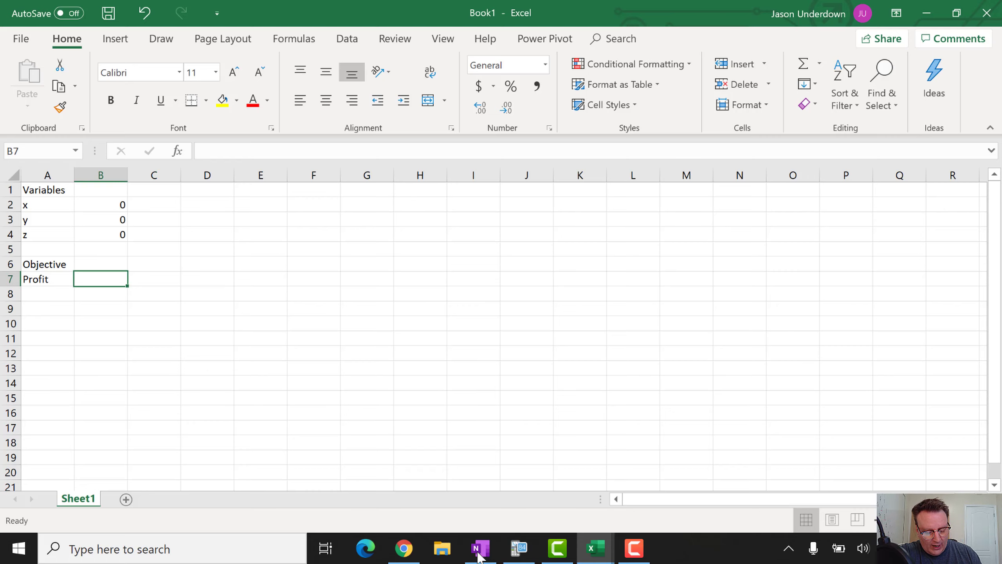
Enter the formula =22*B2+38*B3+24*B4 in the Profit cell B7
text(=)
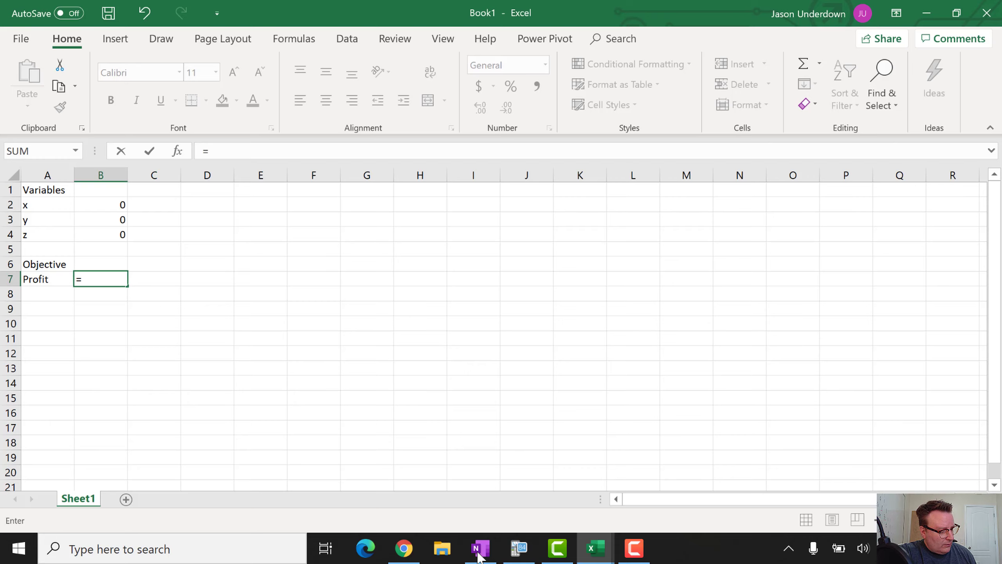
text(22*)
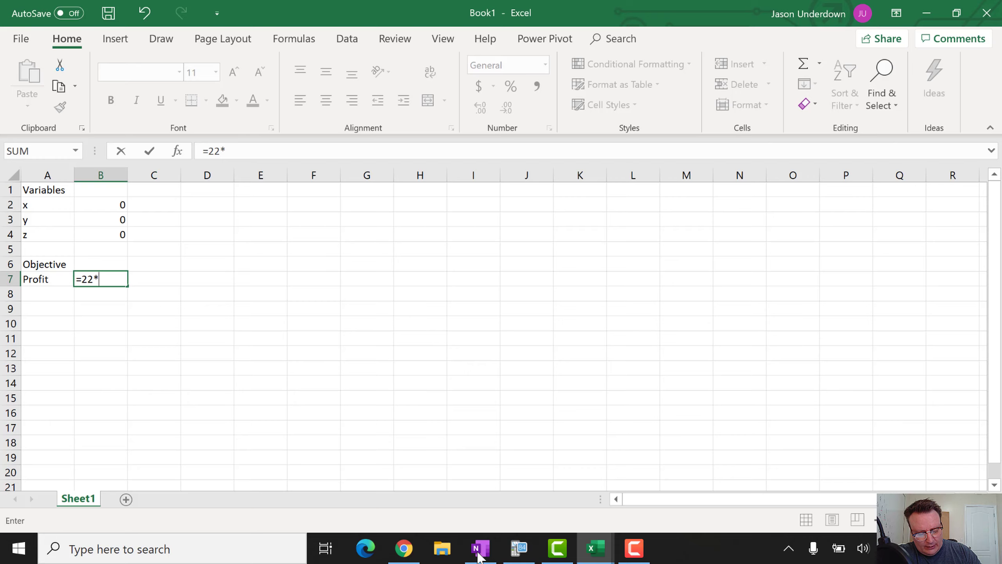
click(107, 204)
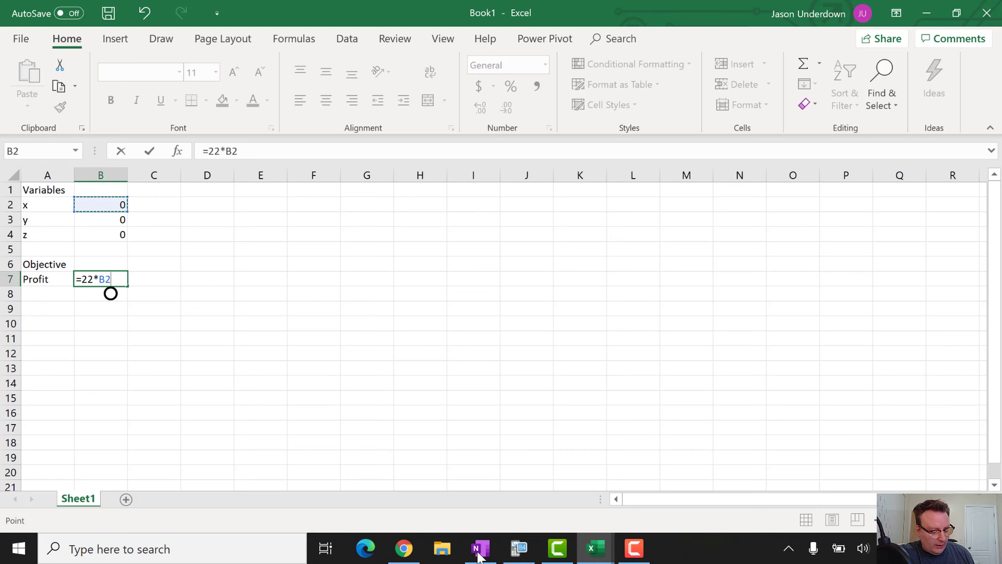
text(+)
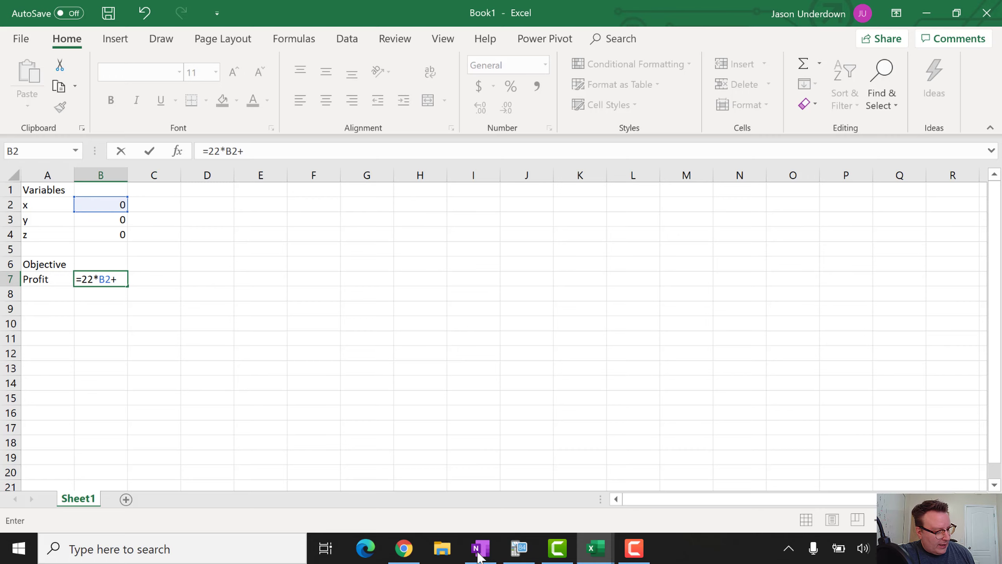
text(38)
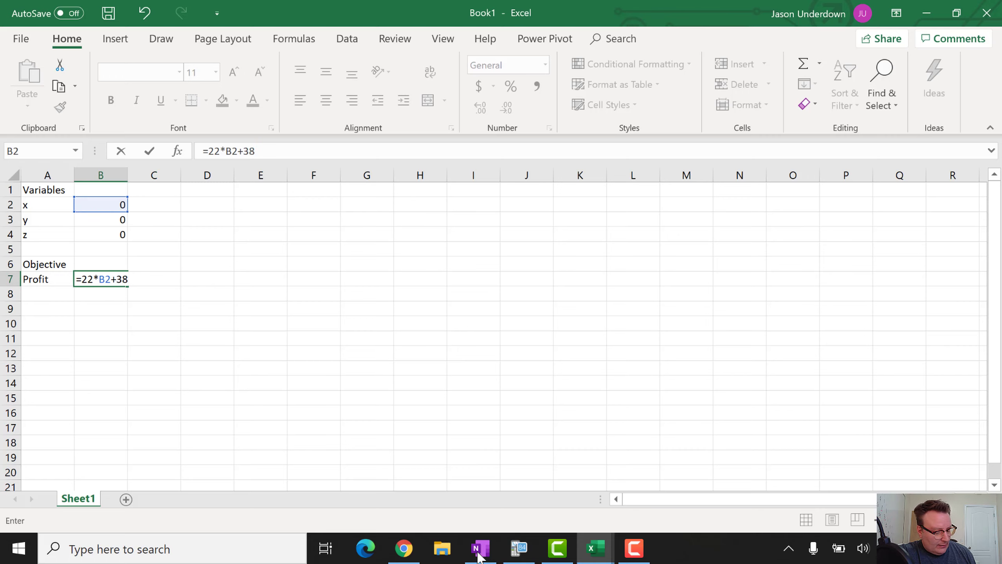
text(*)
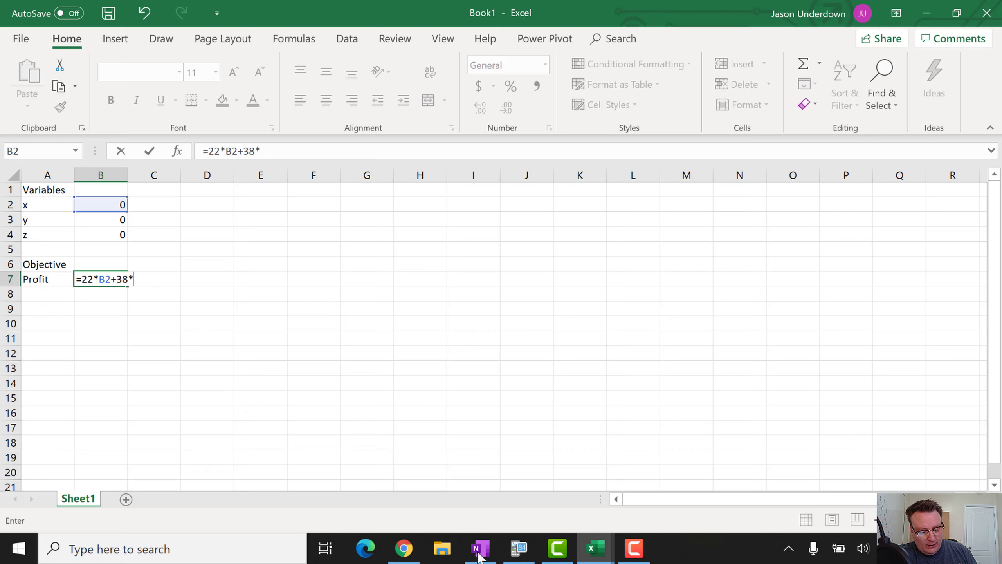
click(101, 220)
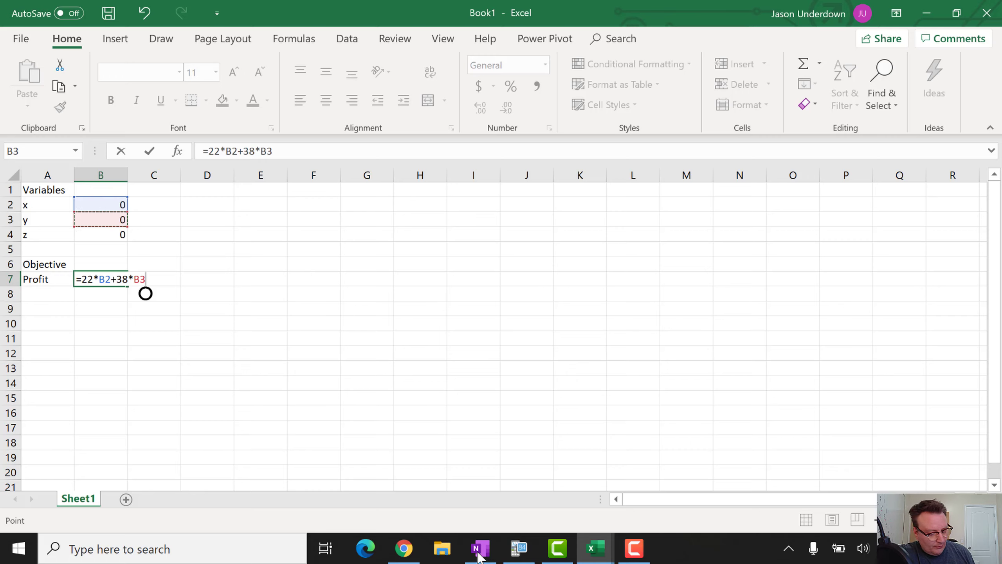
text(+)
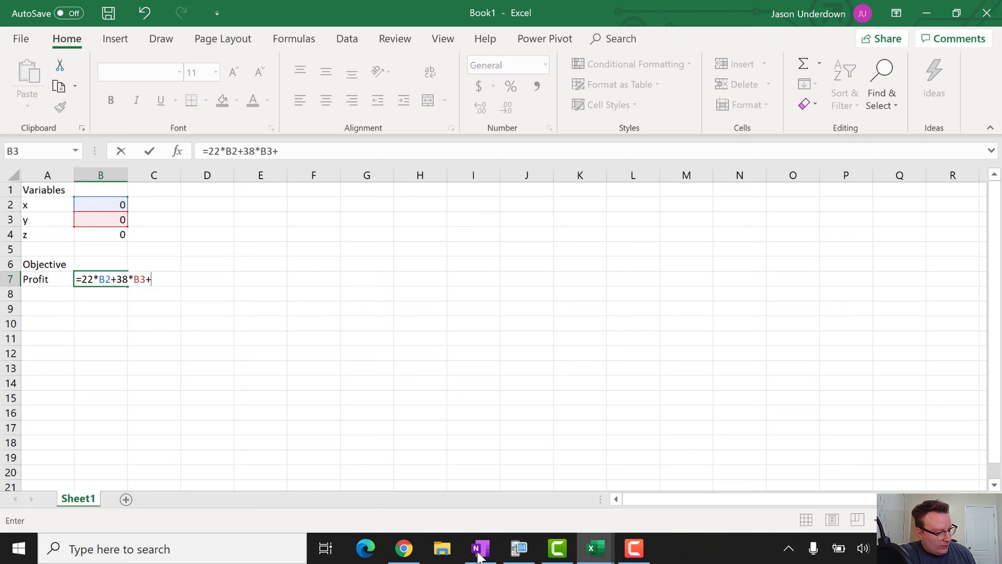
text(24*)
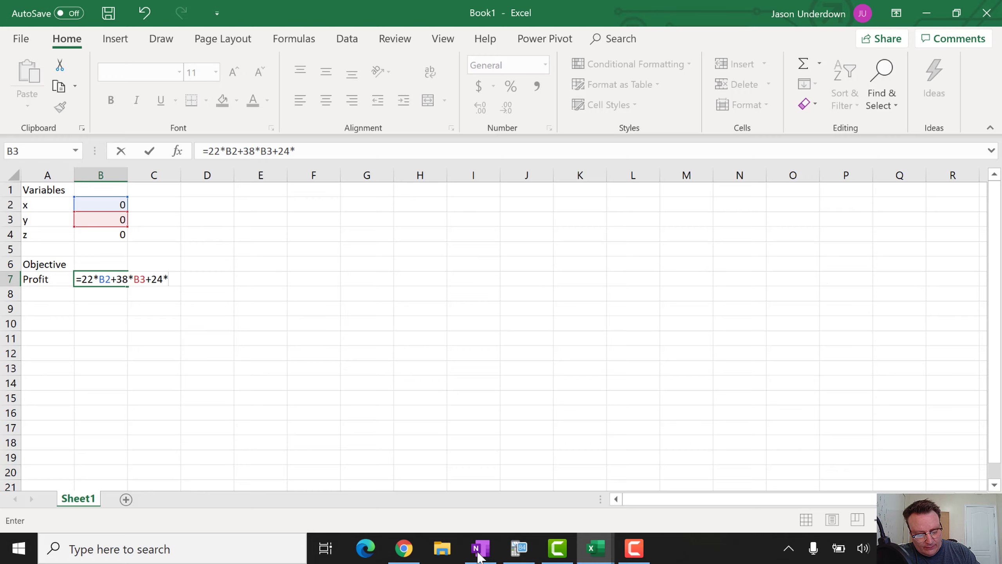
click(98, 235)
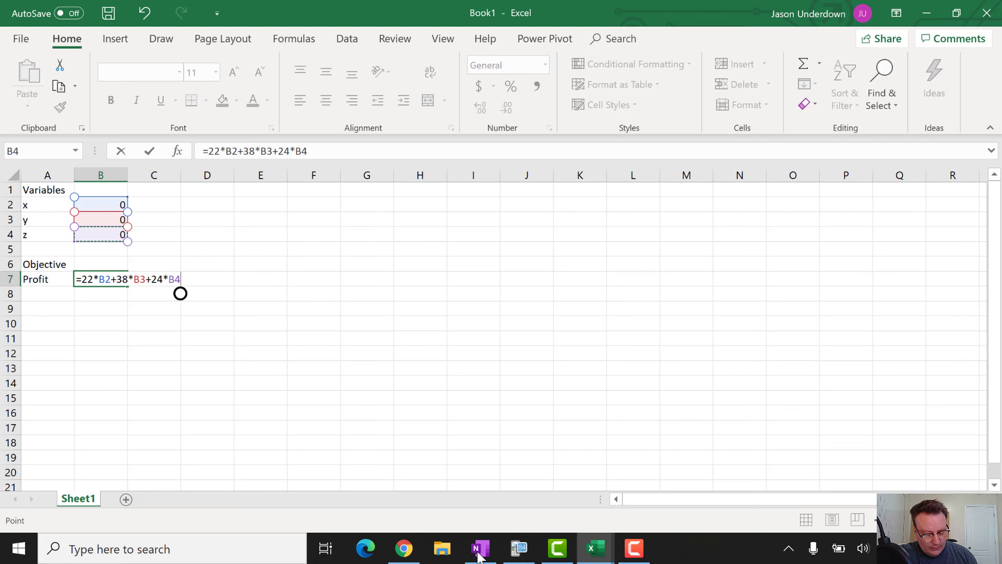
key(Return)
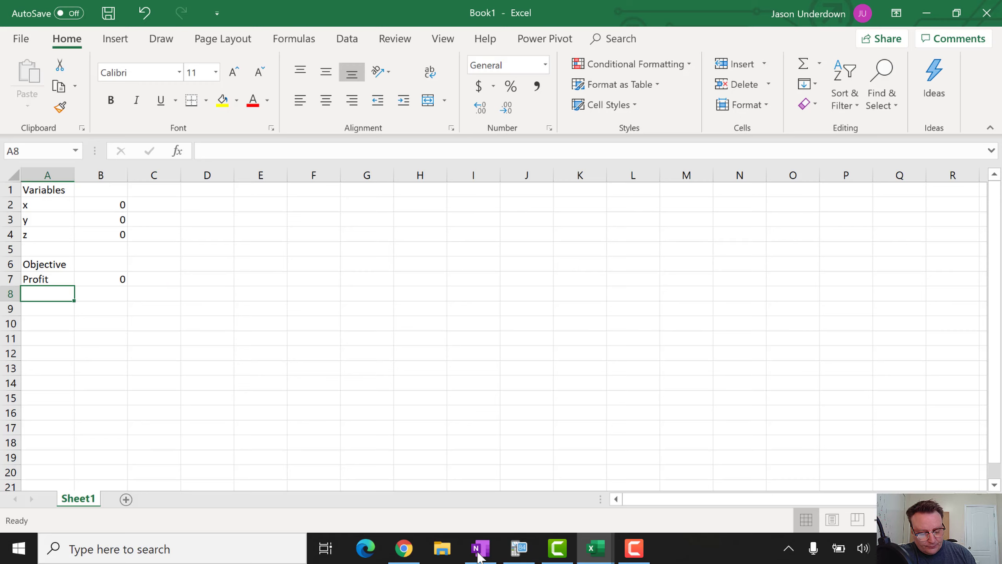
Set x to 1 in B2 and y to 2 in B3 so Profit reads 98
click(101, 205)
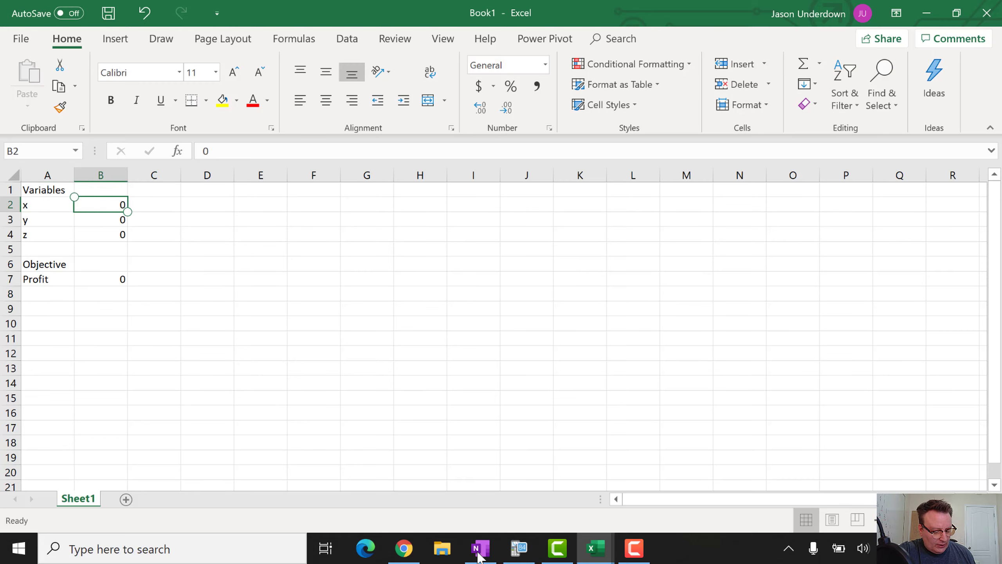
text(1)
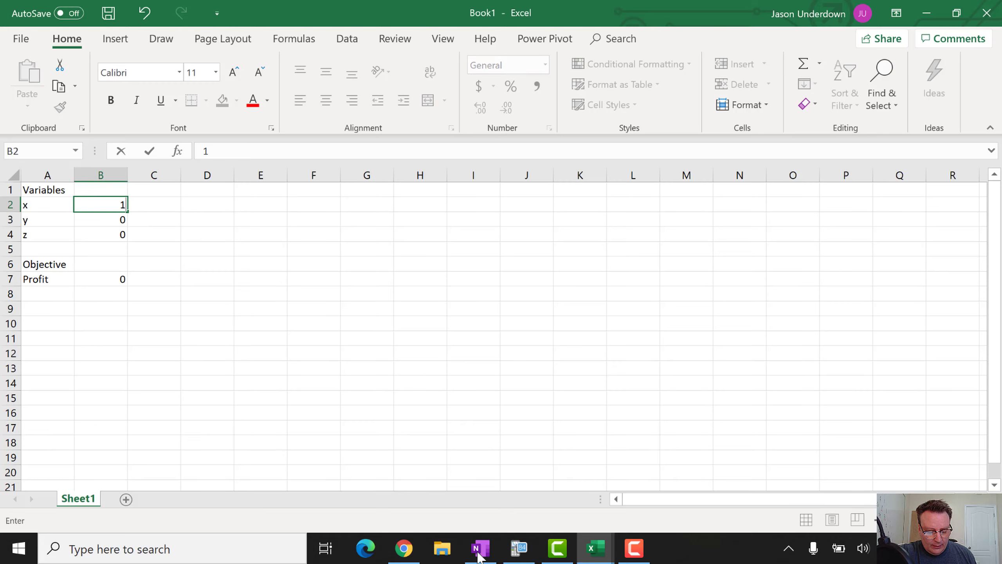
key(Return)
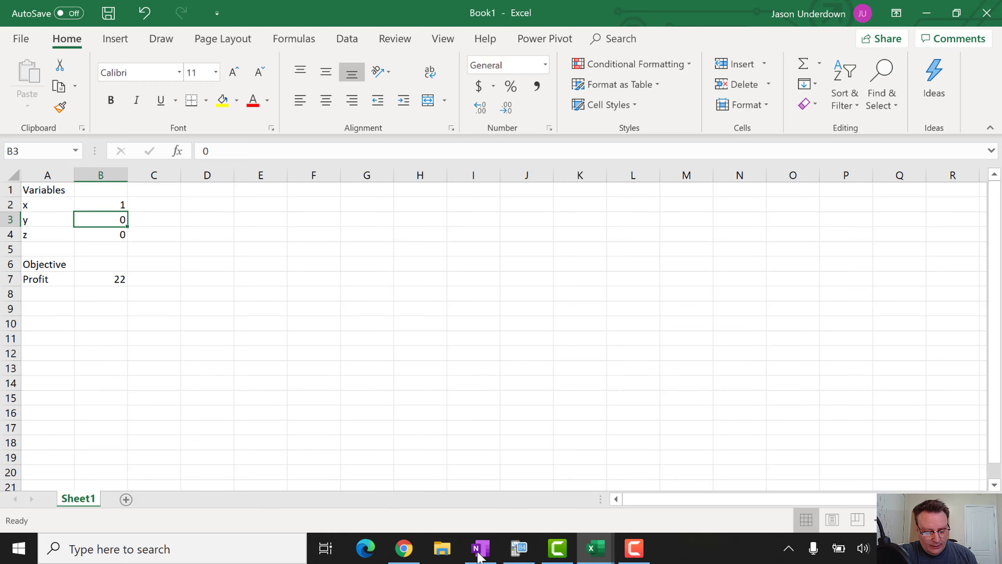
key(Return)
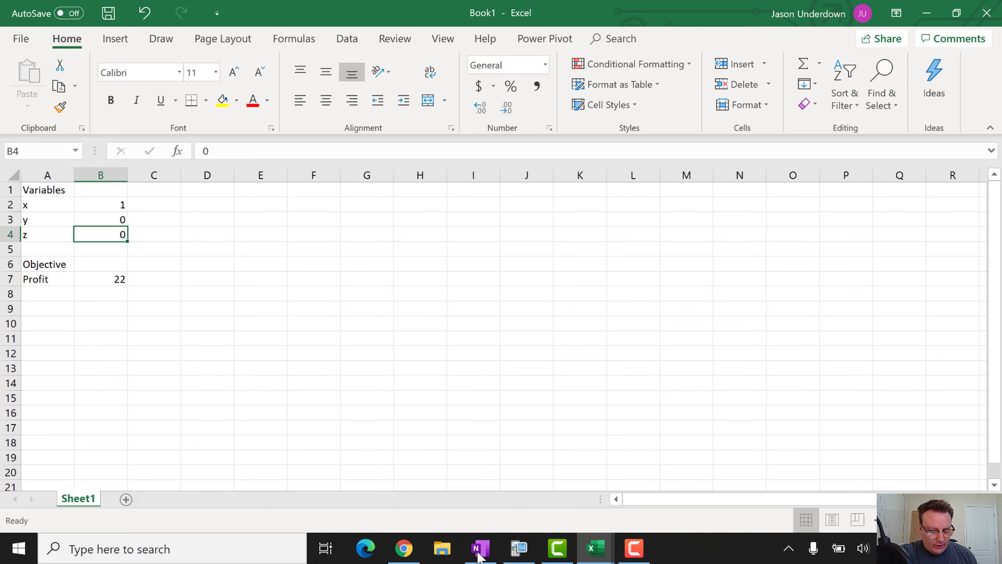
key(Up)
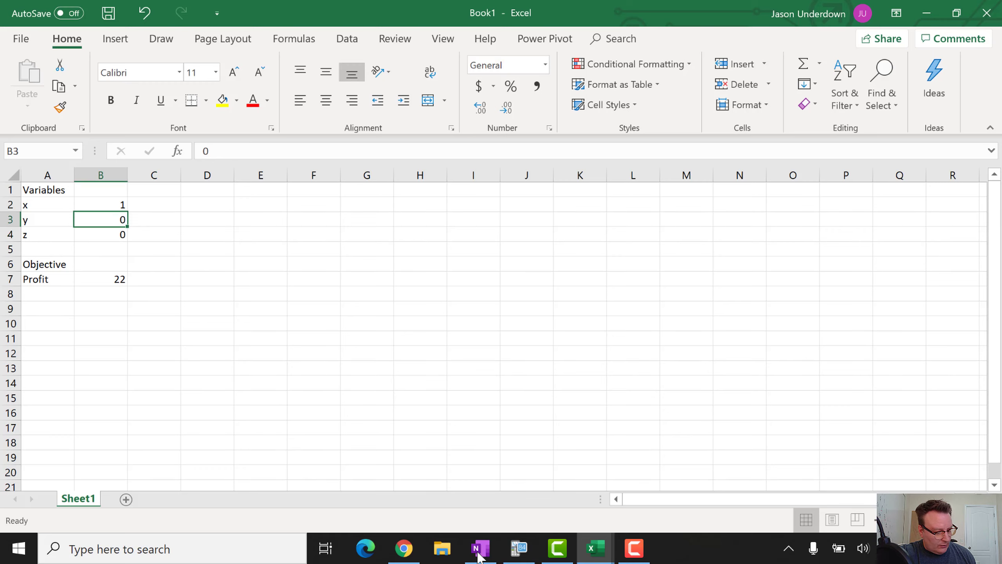
text(2)
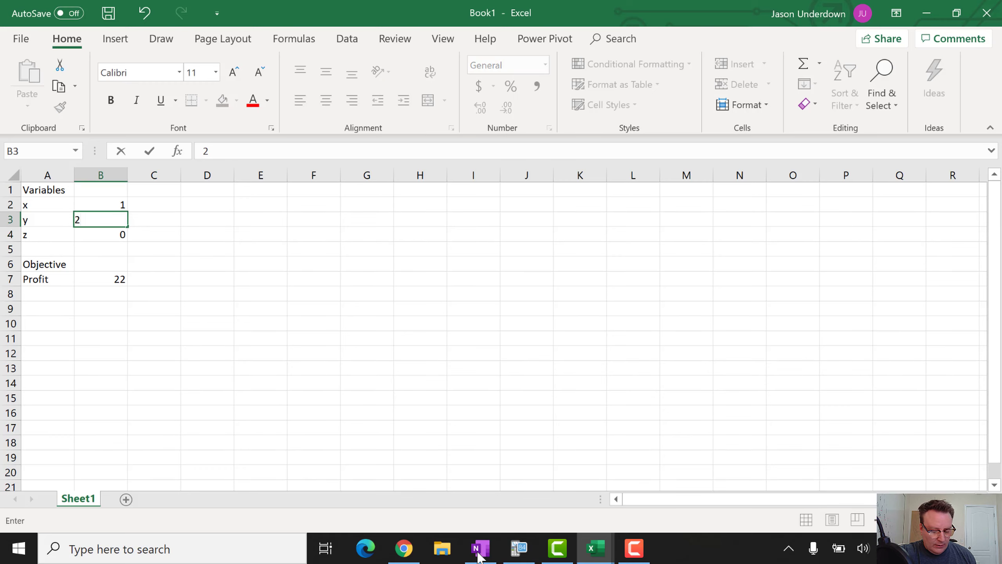
key(Return)
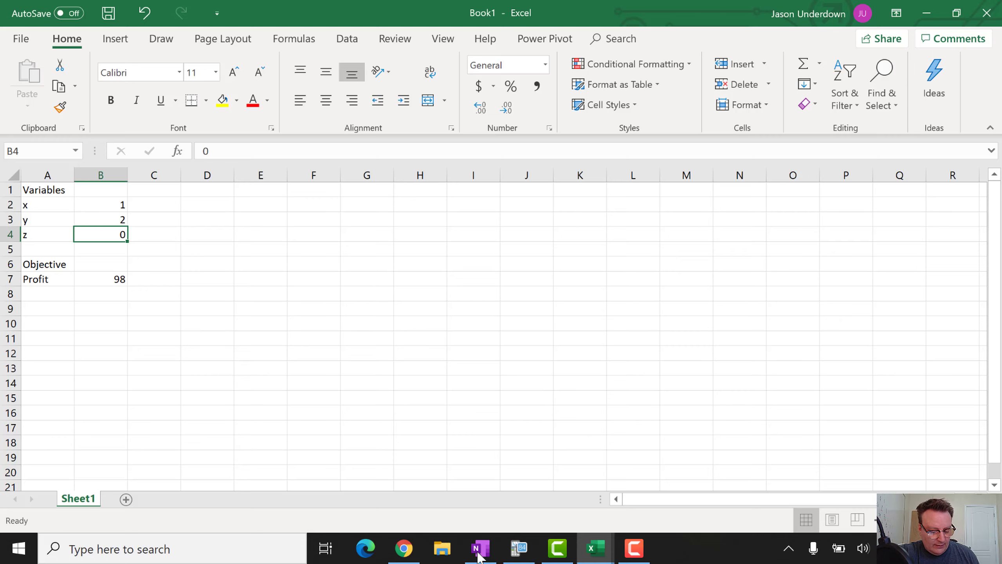
Type the heading 'Constraints' in A9 with 'Steel' beneath it in A10
key(Down)
key(Down)
key(Down)
key(Down)
key(Down)
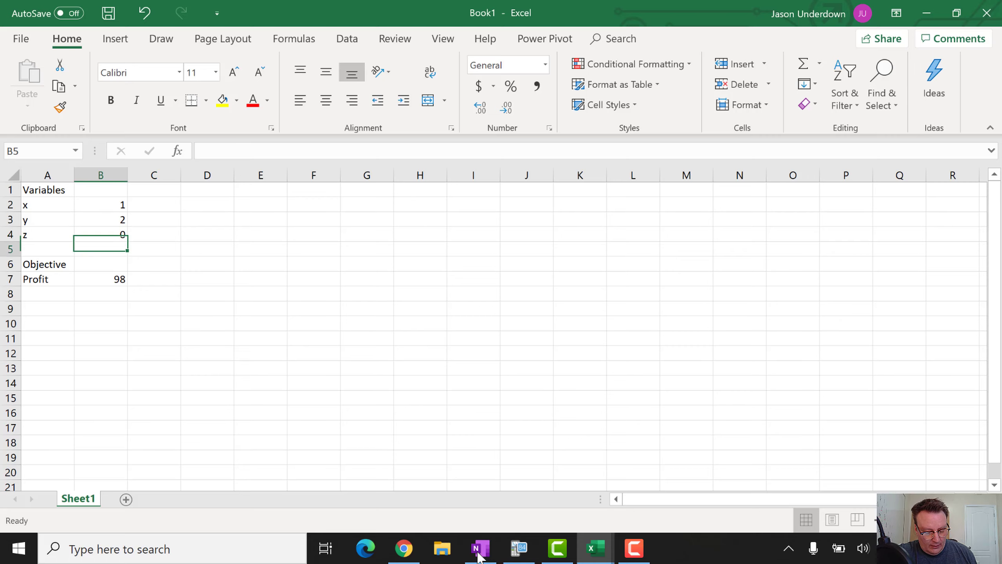
key(Left)
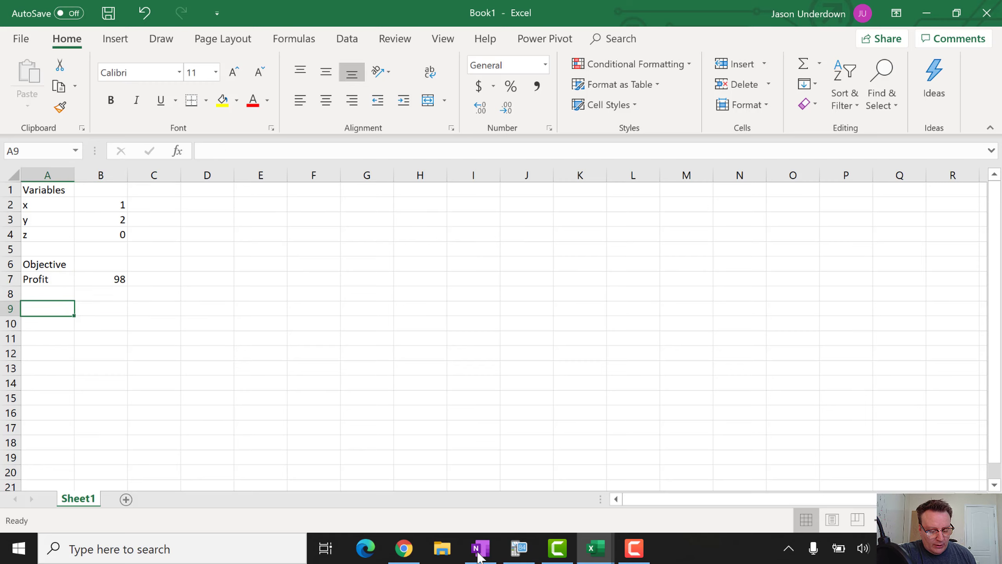
text(Constrai)
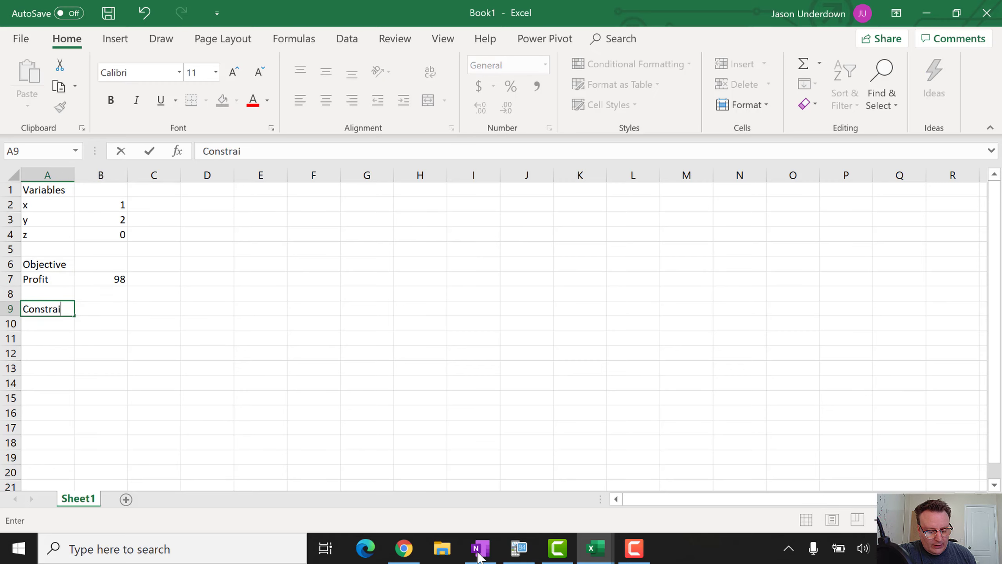
text(nts)
key(Return)
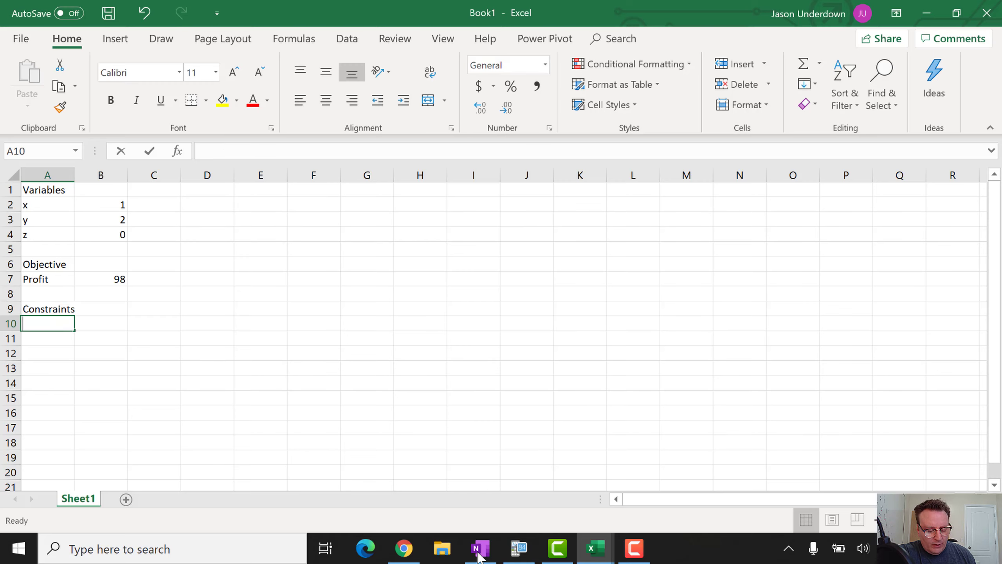
text(Steel)
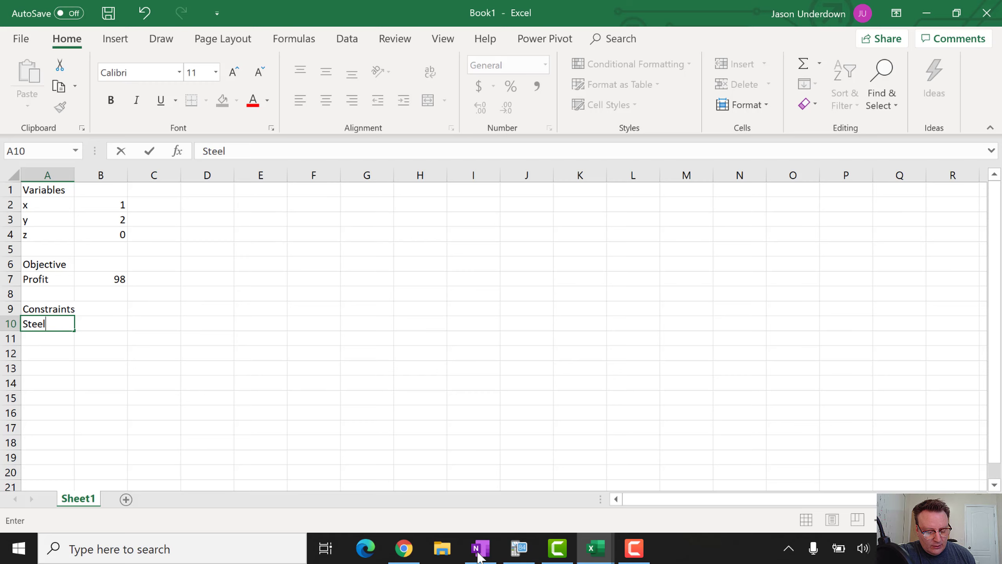
key(Return)
Add the 'Aluminum' label in A11 below Steel, correcting its spelling
text(Al)
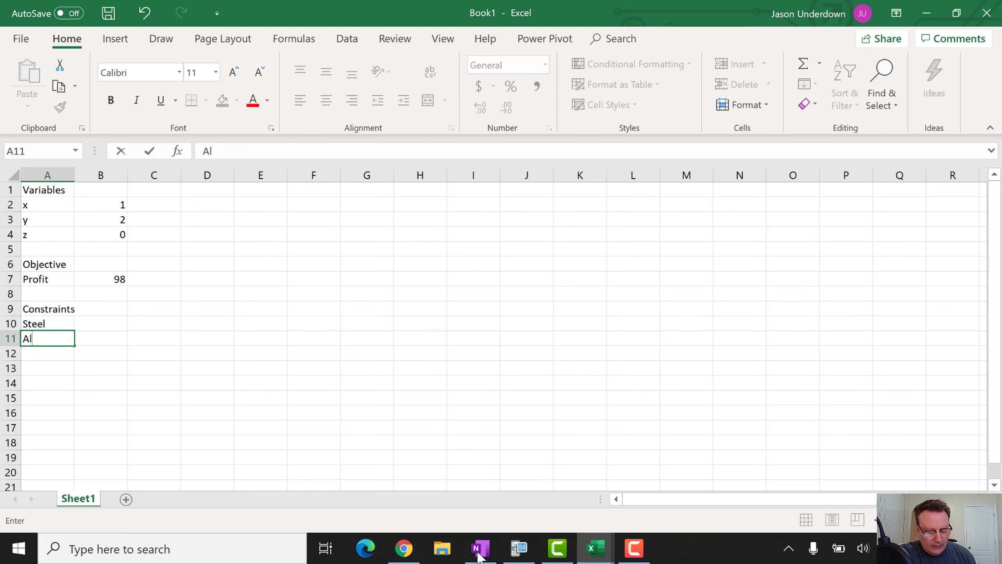
text(umni)
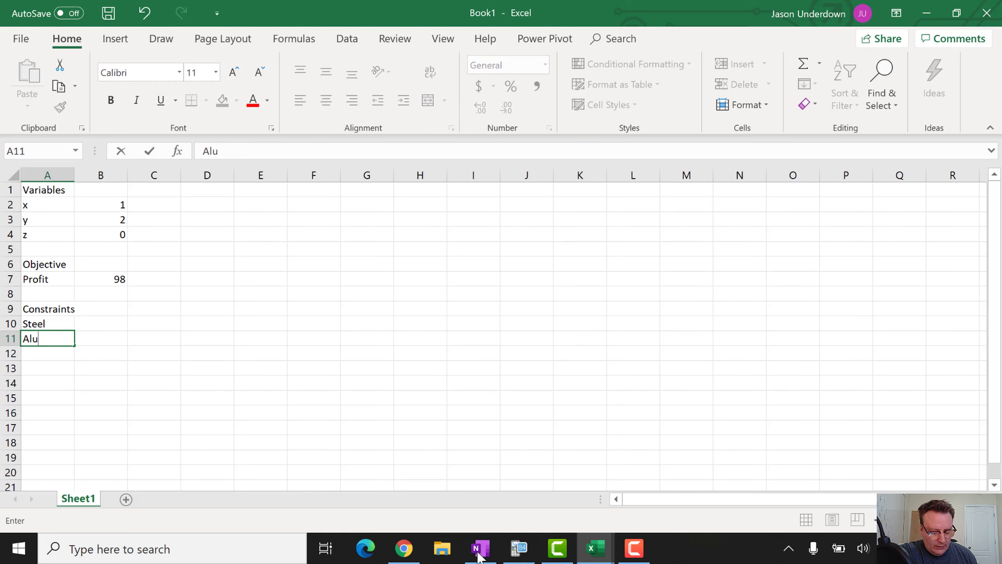
key(BackSpace)
key(BackSpace)
key(BackSpace)
text(m)
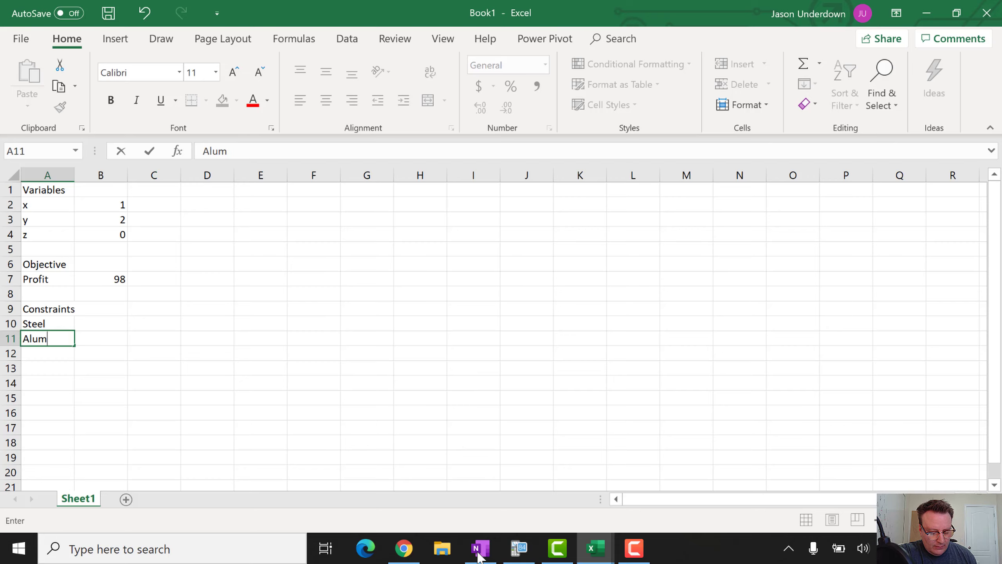
text(inium)
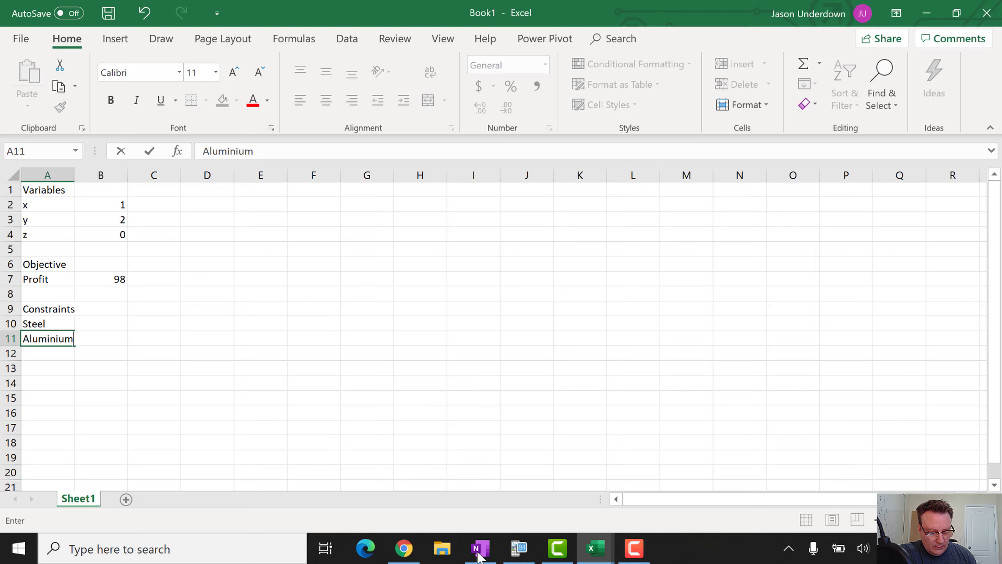
key(BackSpace)
key(BackSpace)
key(BackSpace)
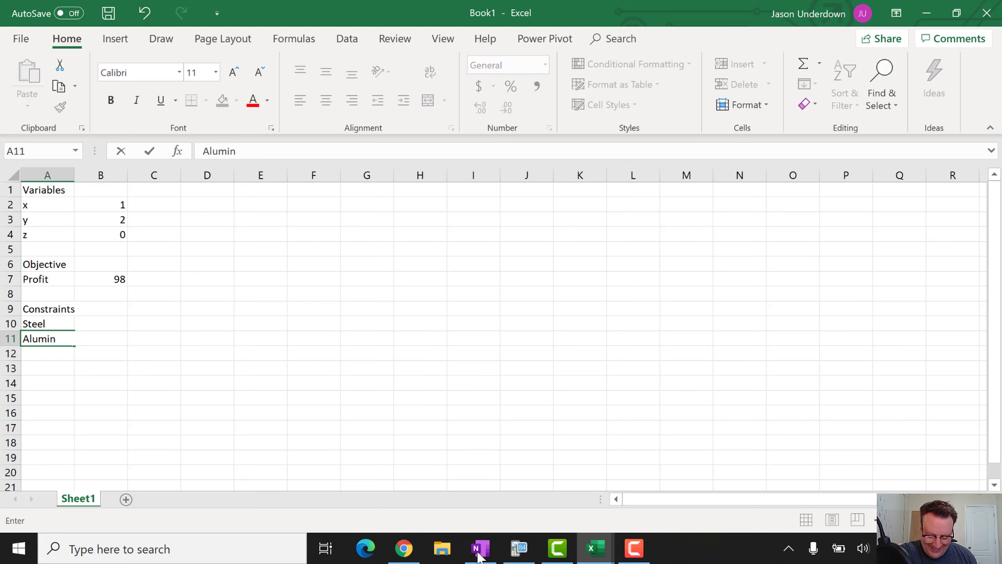
text(um)
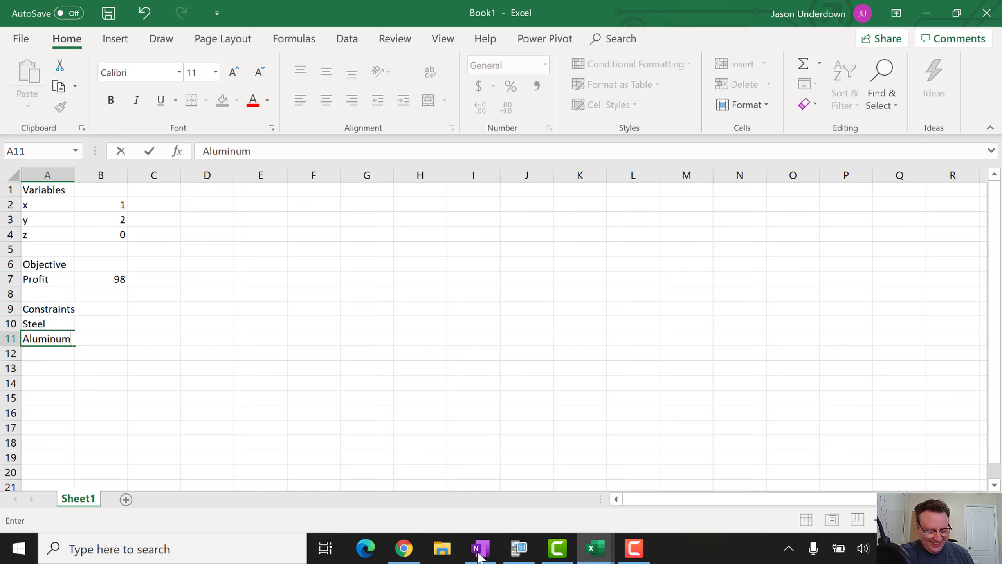
key(Tab)
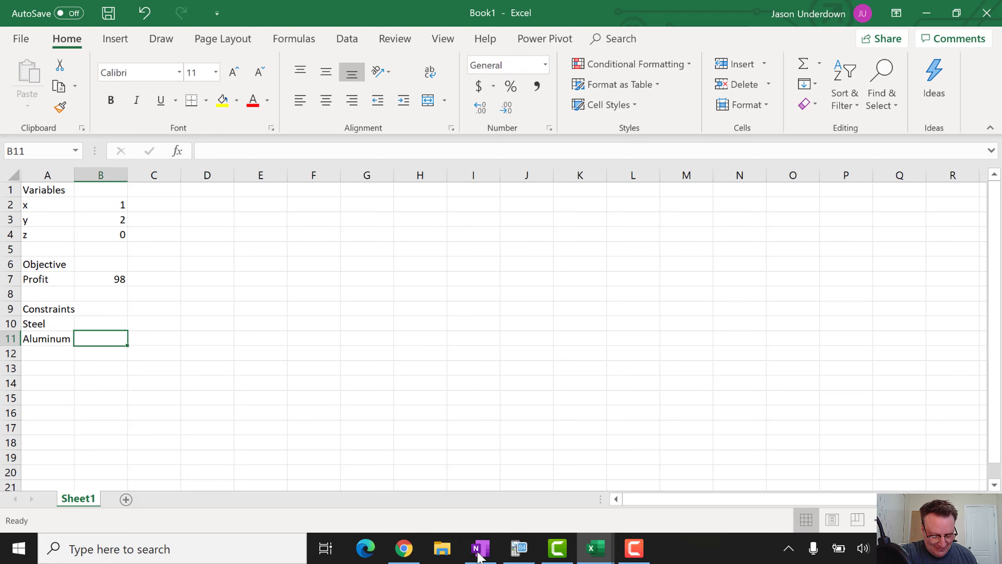
key(Up)
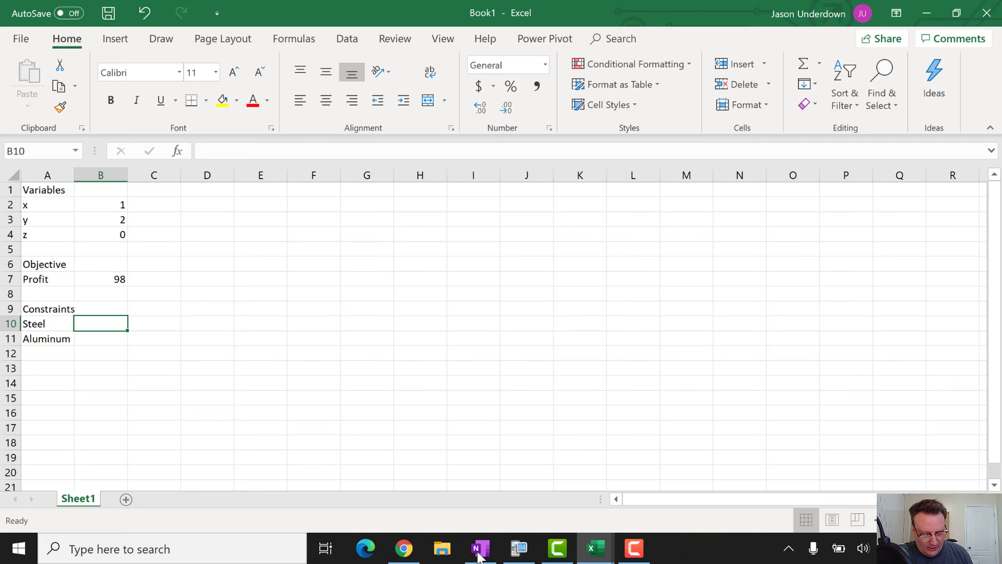
Find the constraints 16x + 13y + 18z ≤ 9793 and 15x + 9y + 14z ≤ 7430 in OneNote
key(alt+Tab)
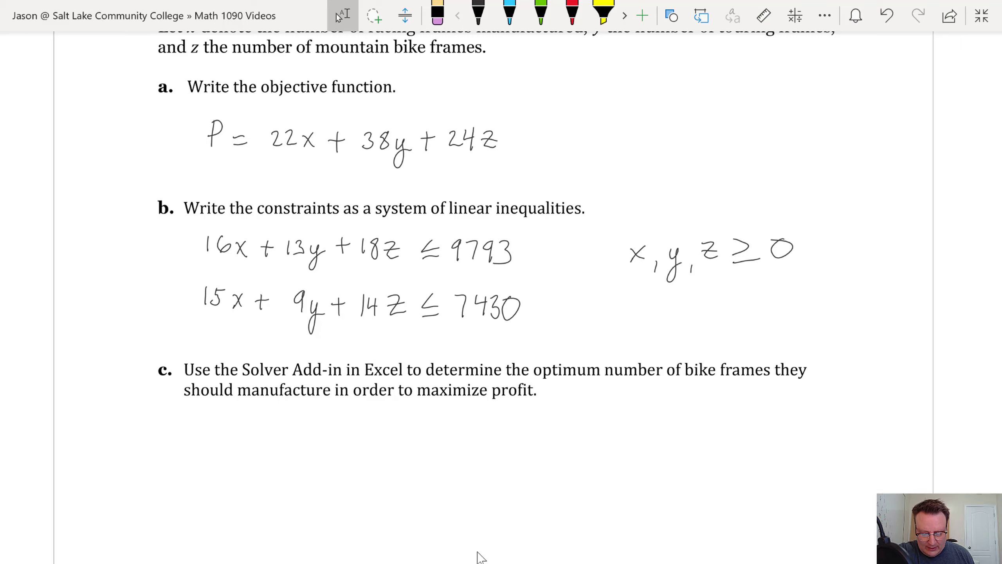
scroll(481, 557, down, 7)
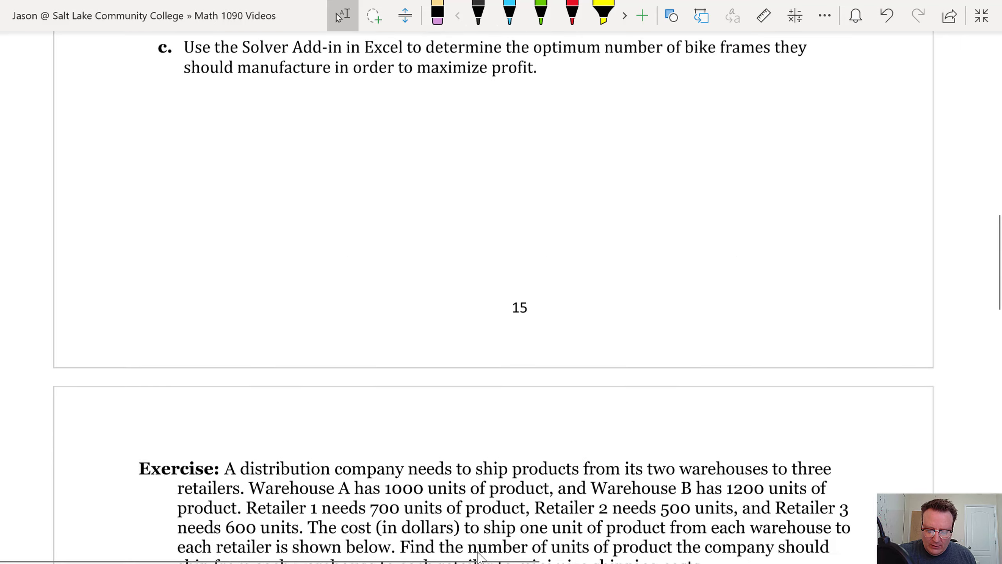
scroll(481, 557, up, 6)
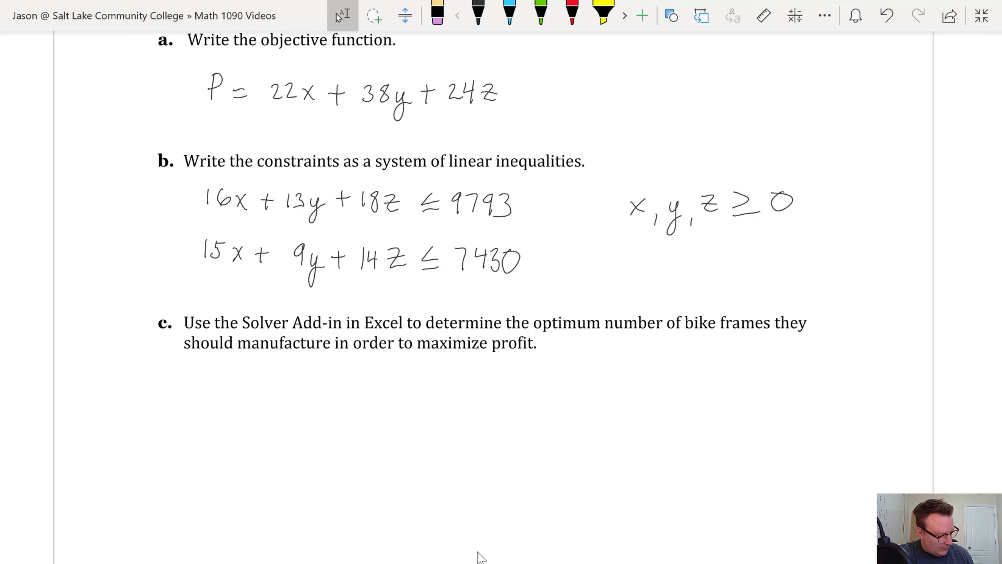
Back in Excel, enter the limits 9793 for Steel and 7430 for Aluminum in column C
key(alt+Tab)
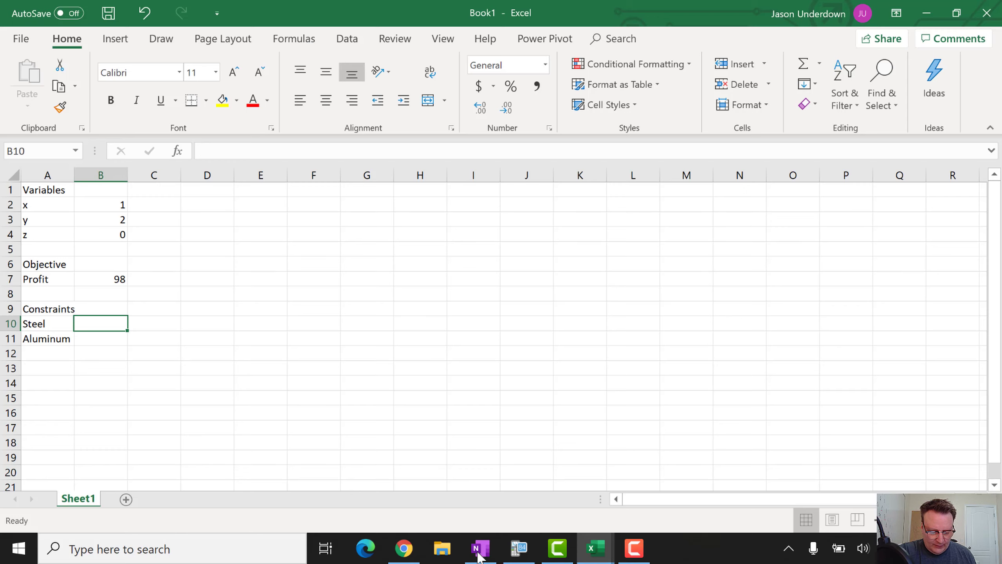
key(Right)
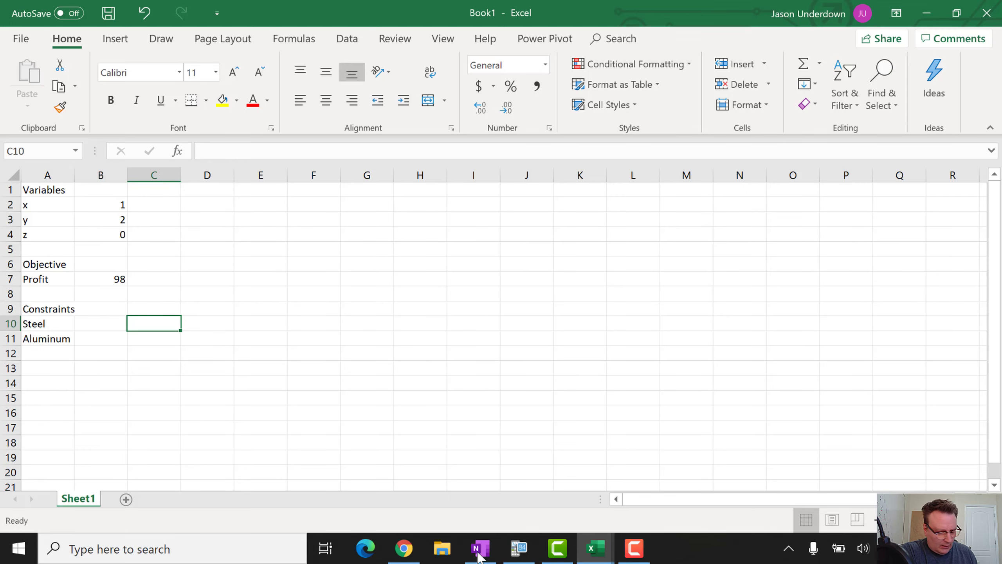
text(9793)
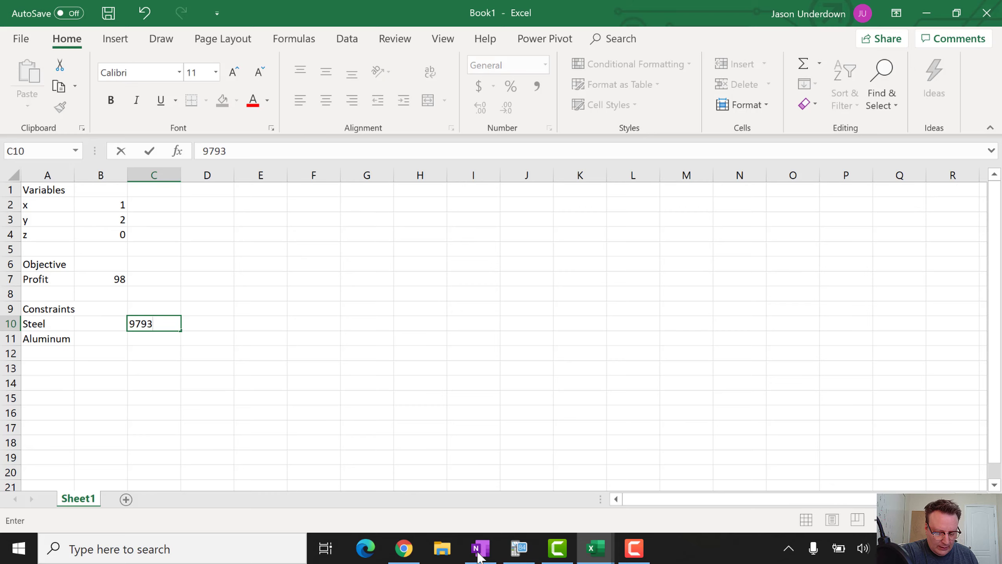
key(Return)
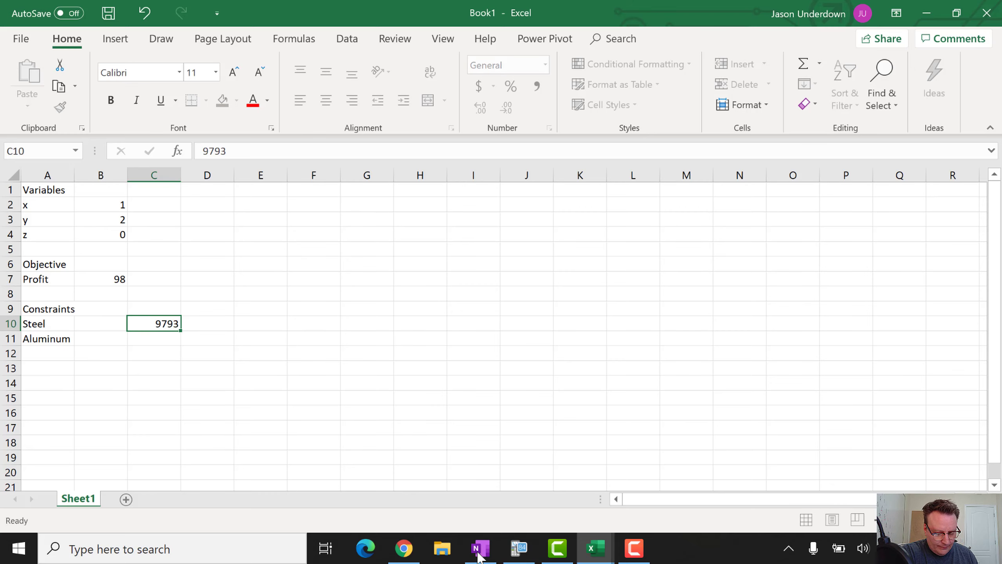
text(7)
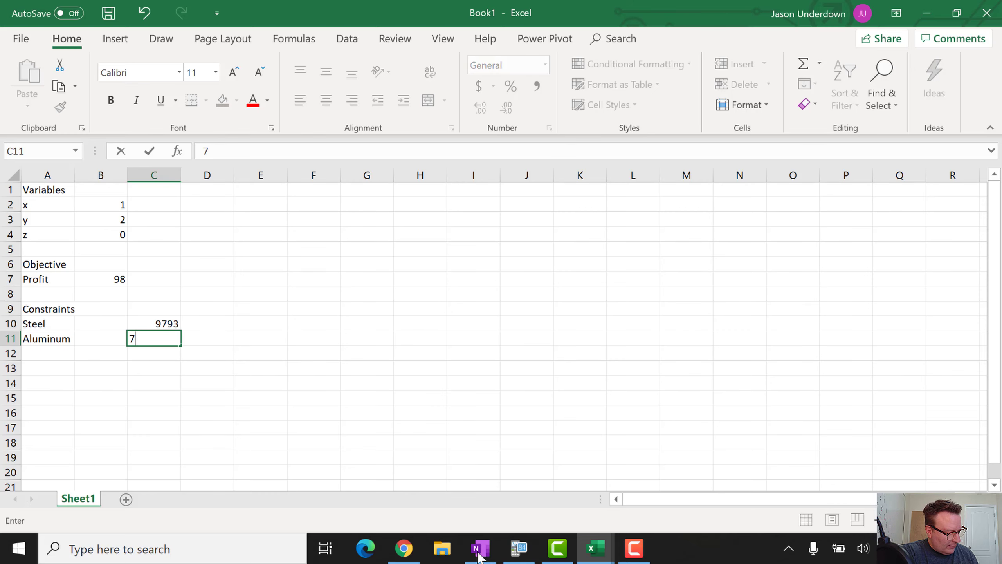
text(430)
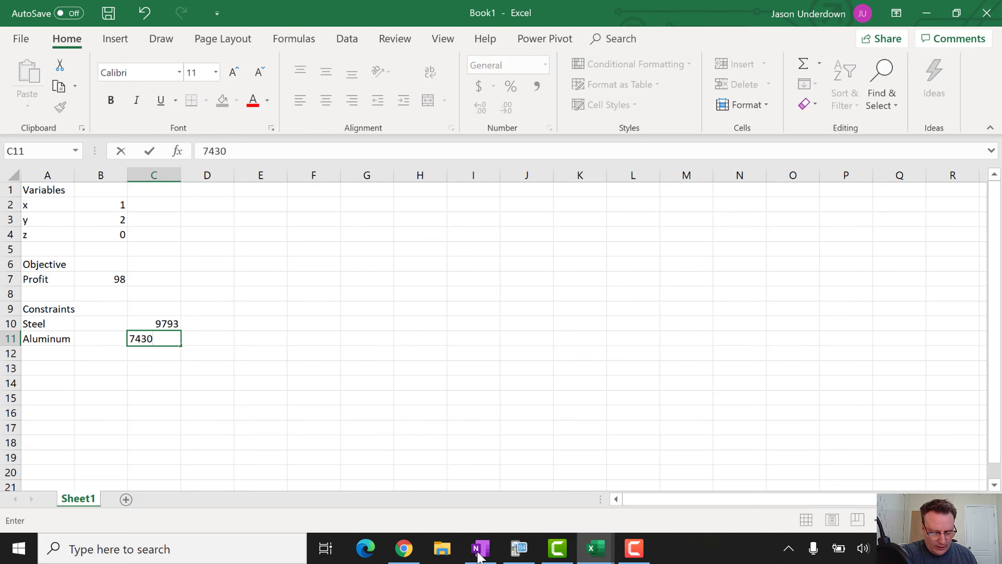
key(Return)
key(Up)
key(Up)
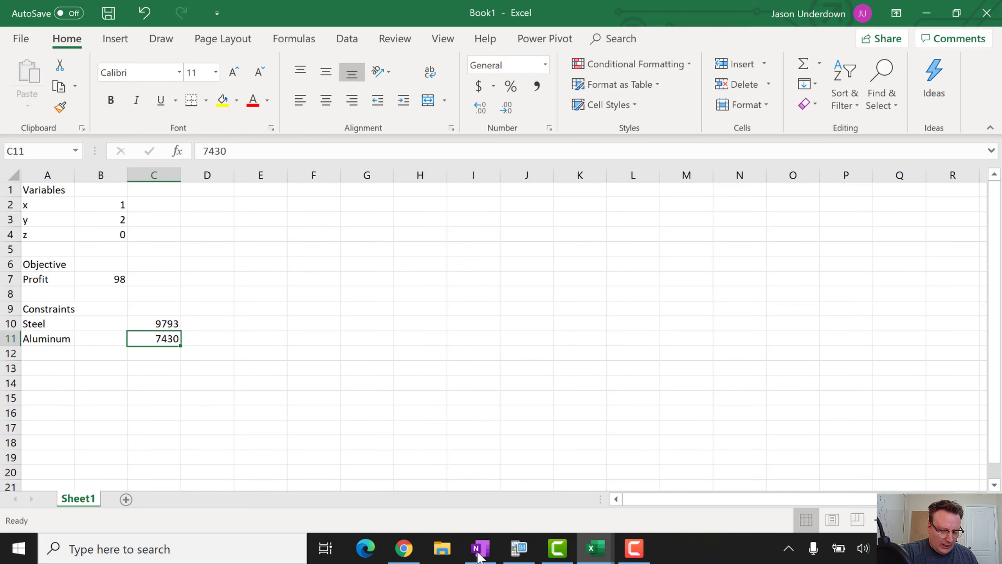
key(Left)
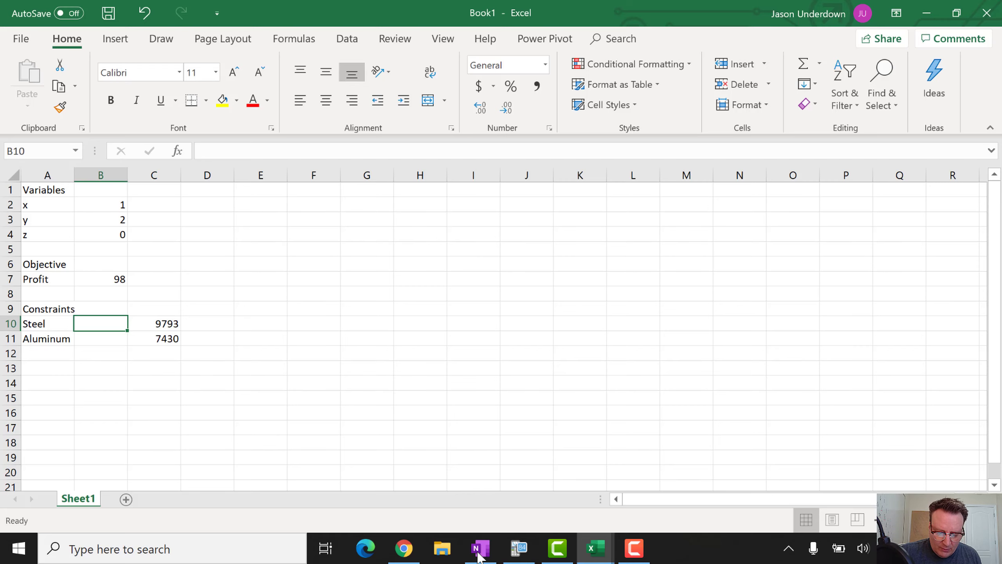
Set the worksheet zoom to 200% with View > Zoom
click(443, 39)
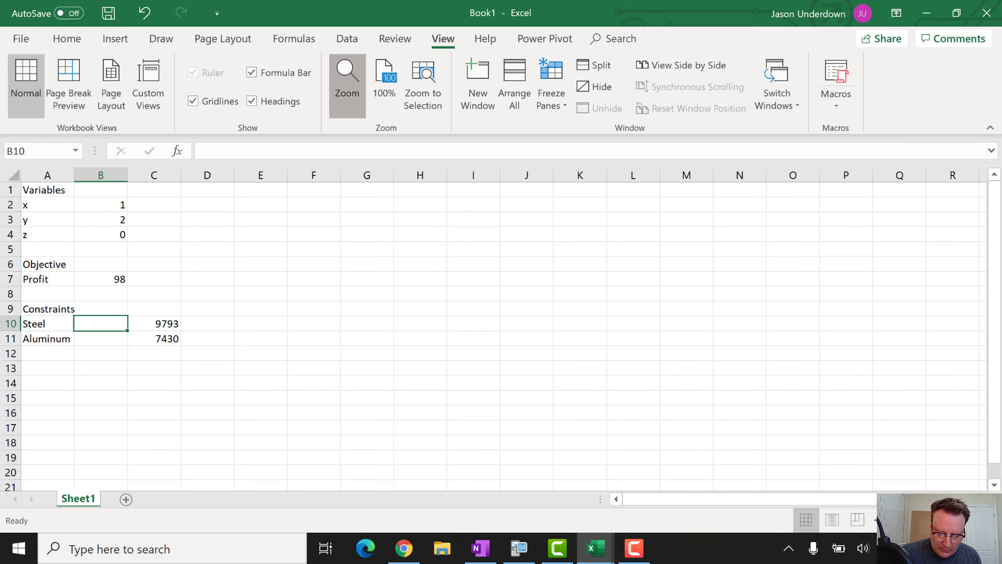
click(347, 83)
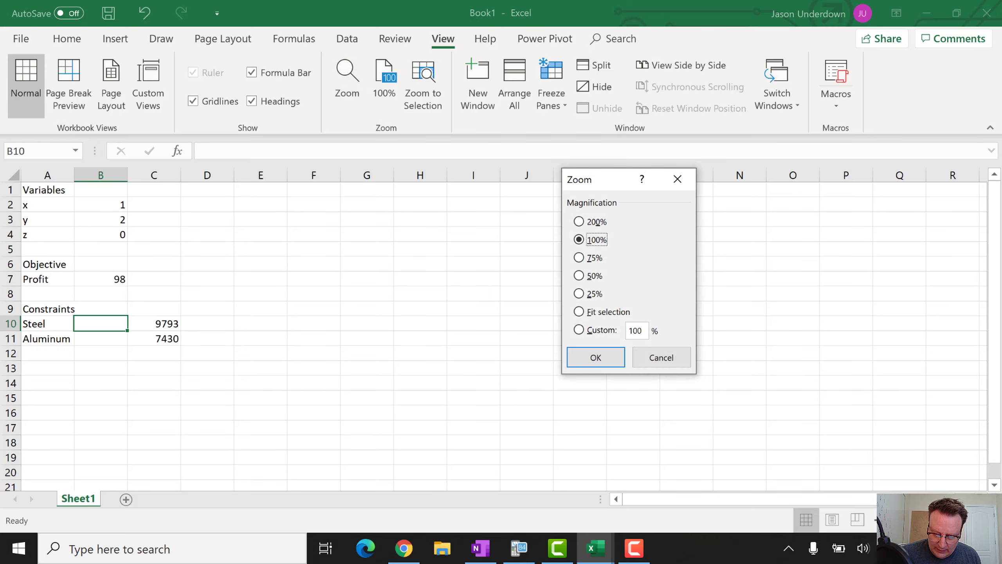
click(580, 222)
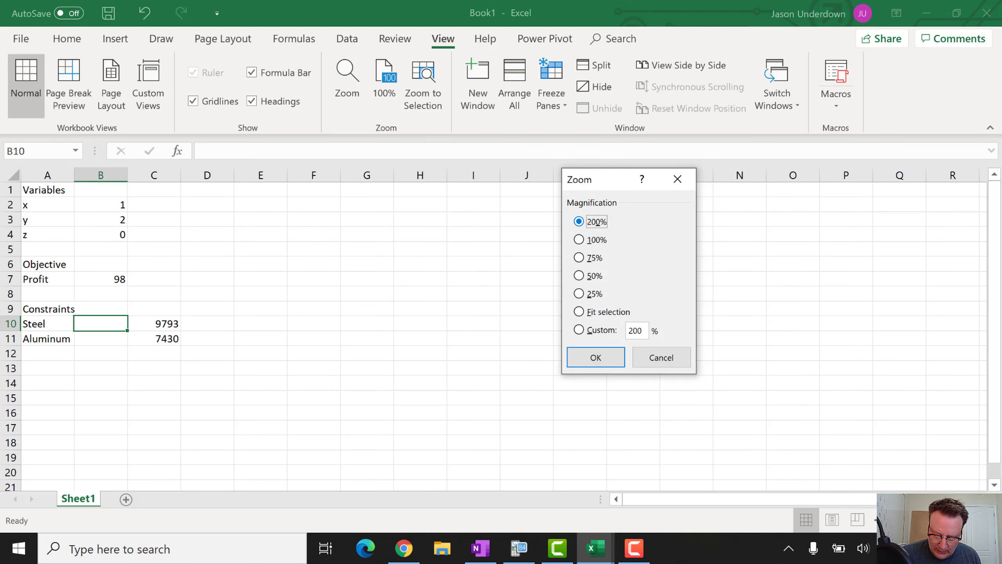
key(Return)
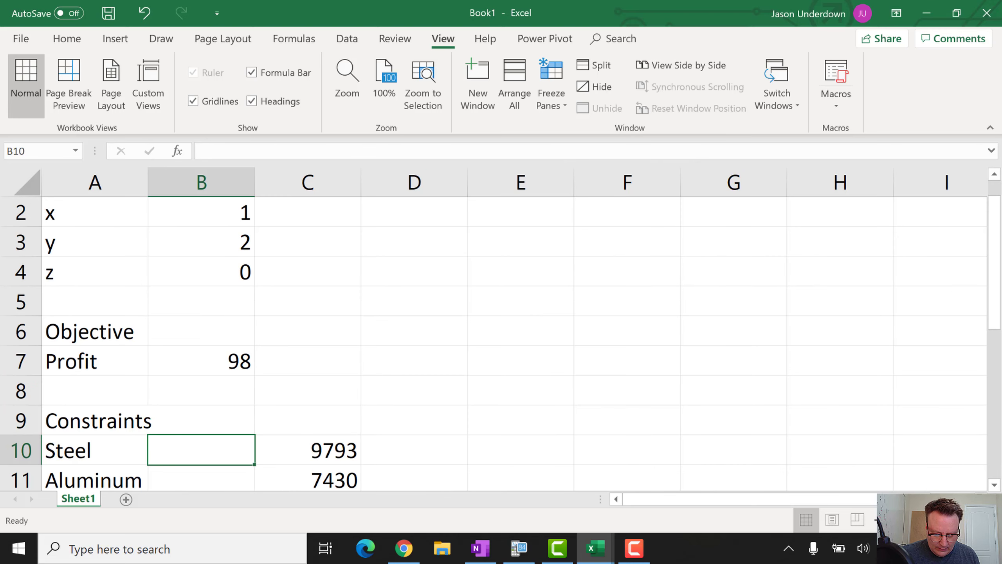
scroll(514, 343, down, 2)
scroll(514, 344, up, 1)
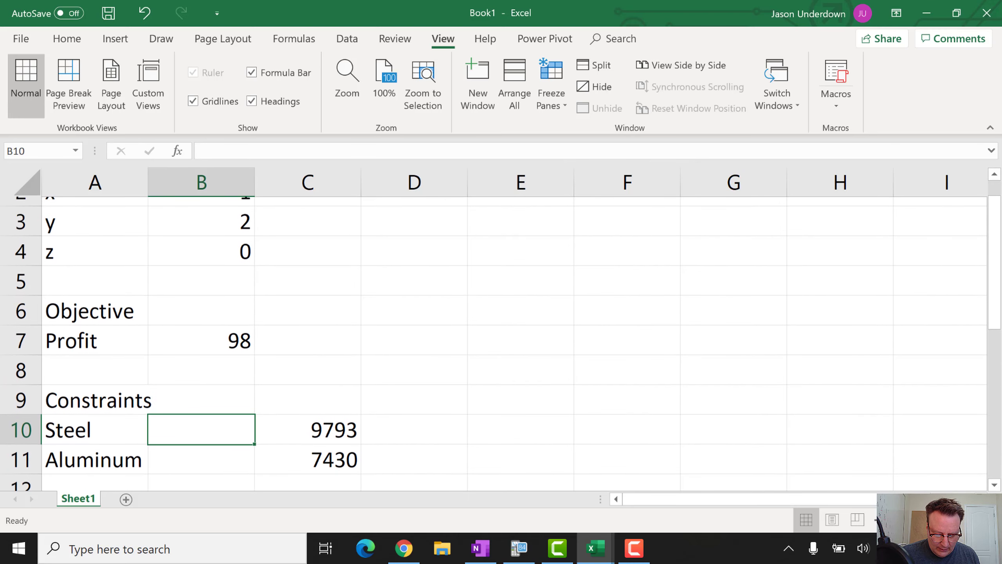
scroll(493, 343, up, 1)
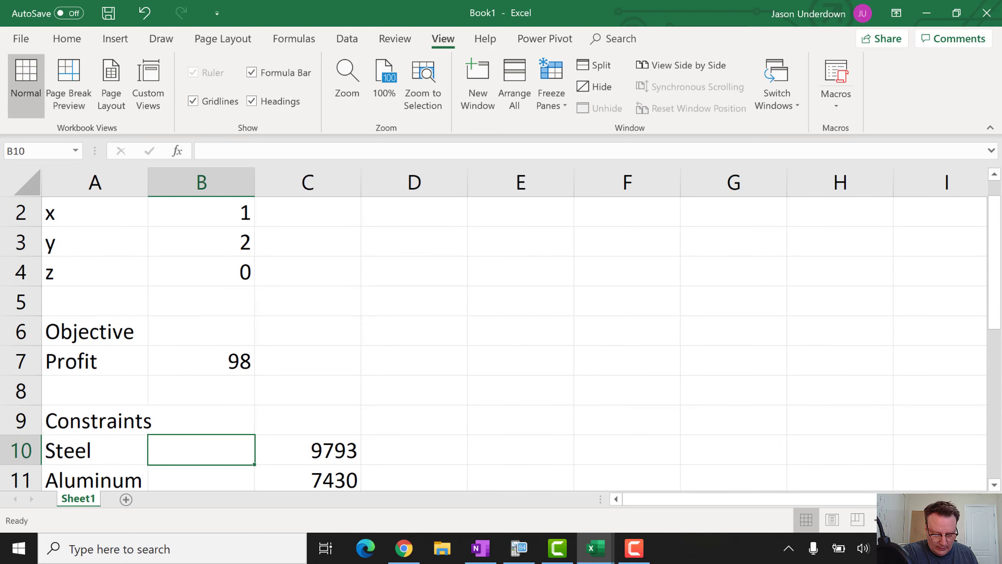
Enter =16*B2+13*B3+18*B4 in the Steel cell B10, which evaluates to 42
text(=)
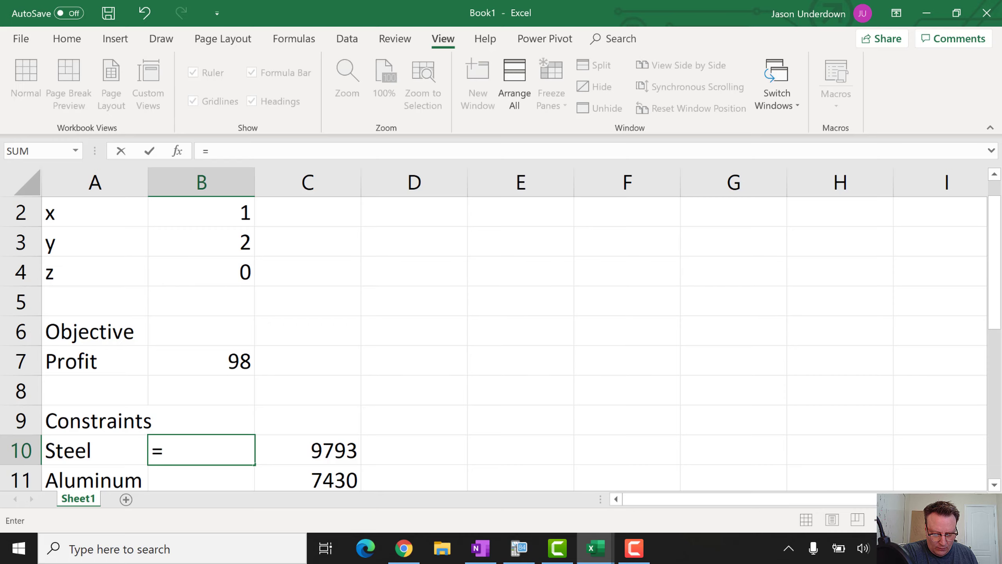
key(alt+Tab)
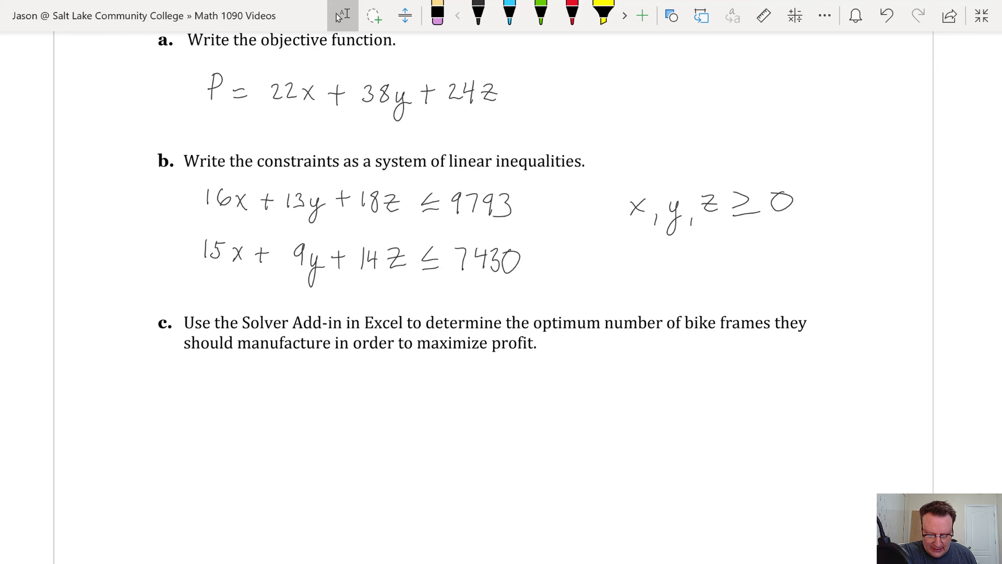
key(alt+Tab)
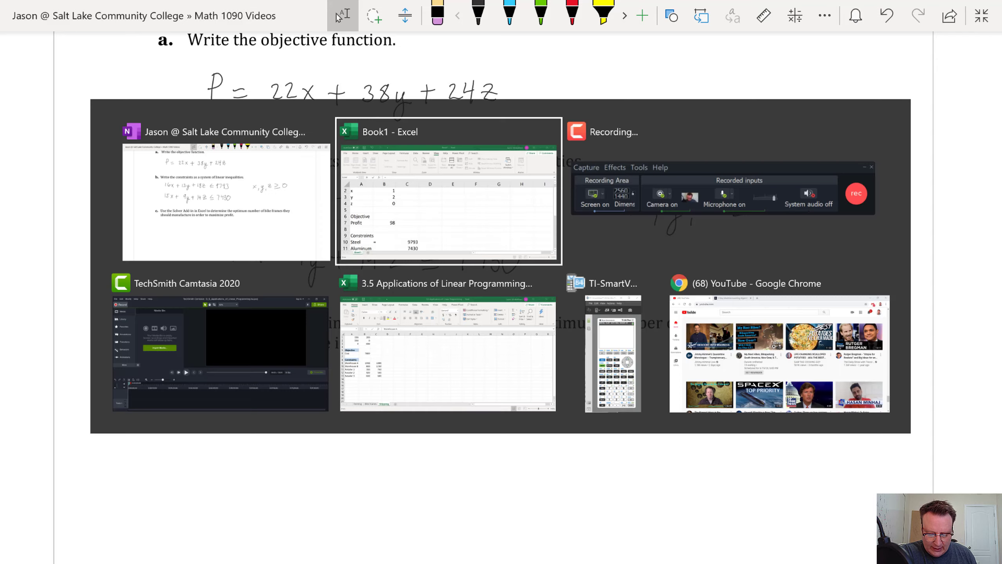
text(16*)
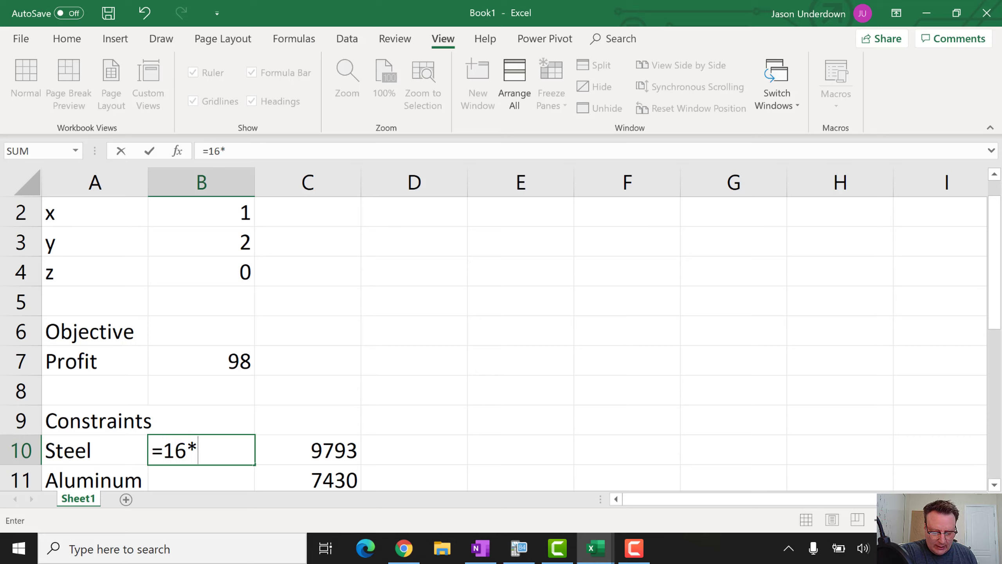
click(211, 218)
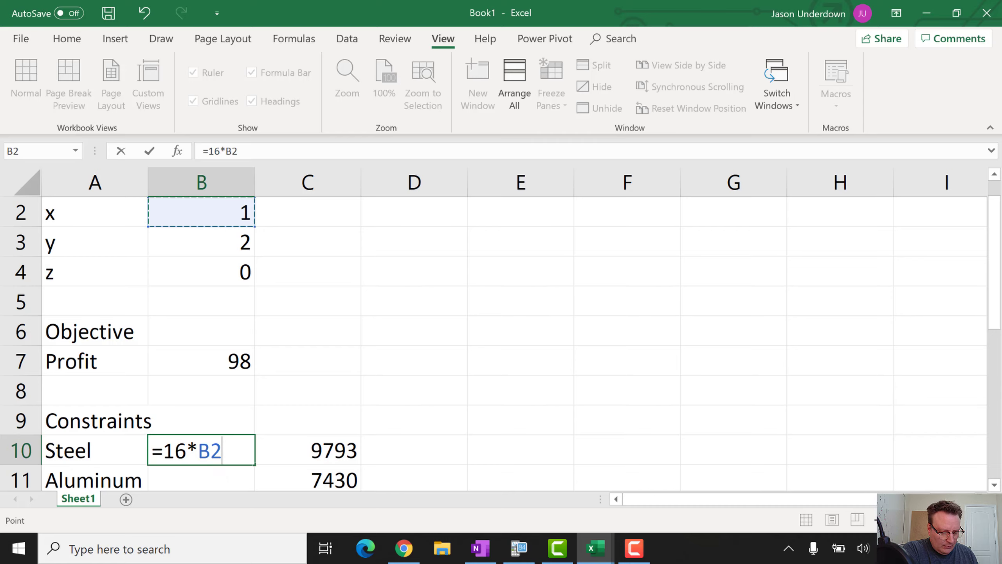
text(+13*)
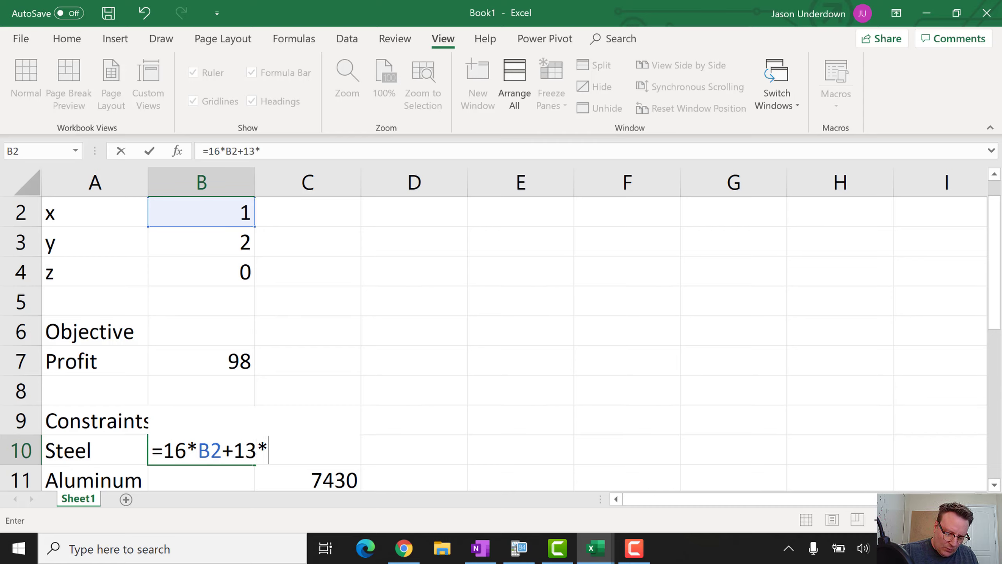
click(201, 242)
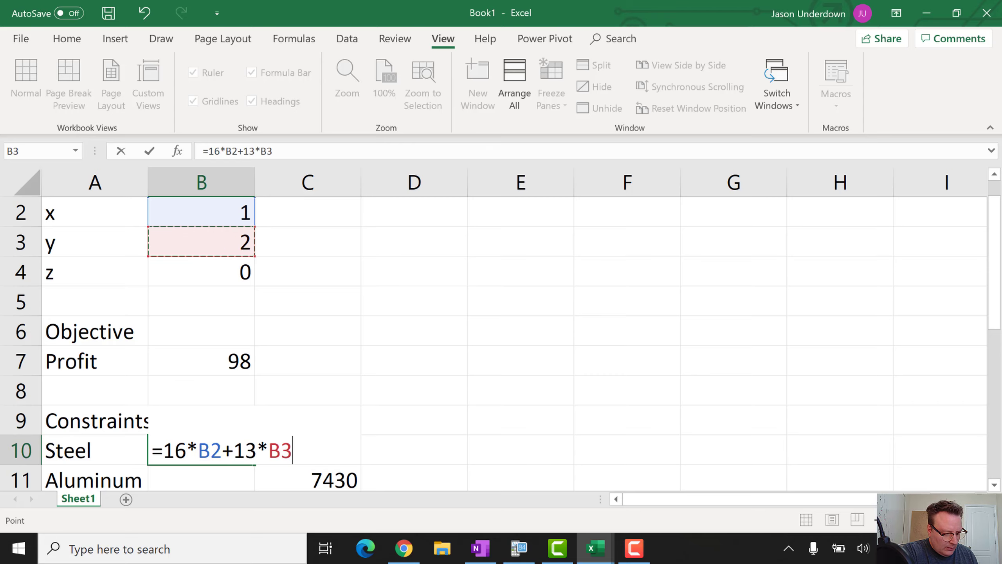
text(+)
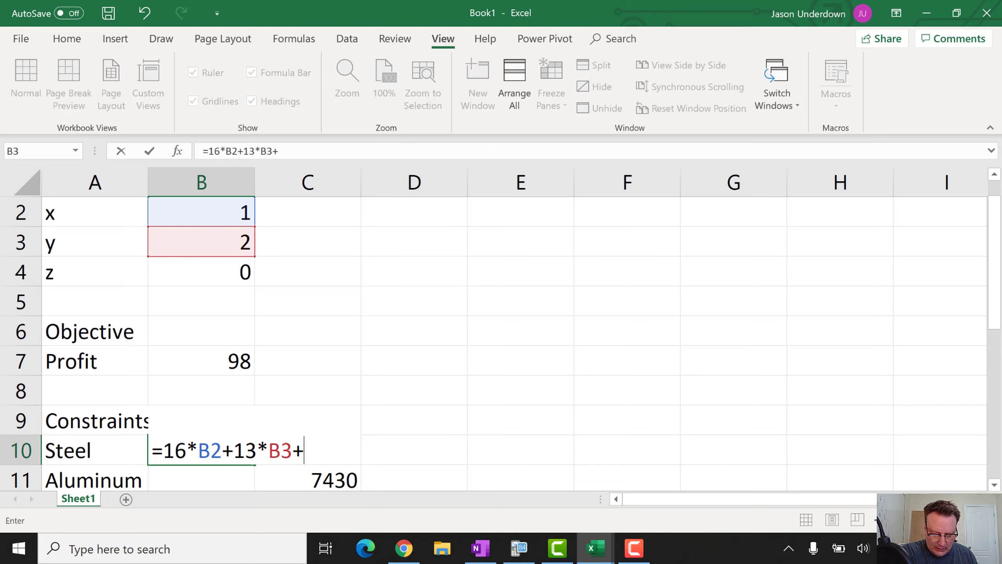
text(18*)
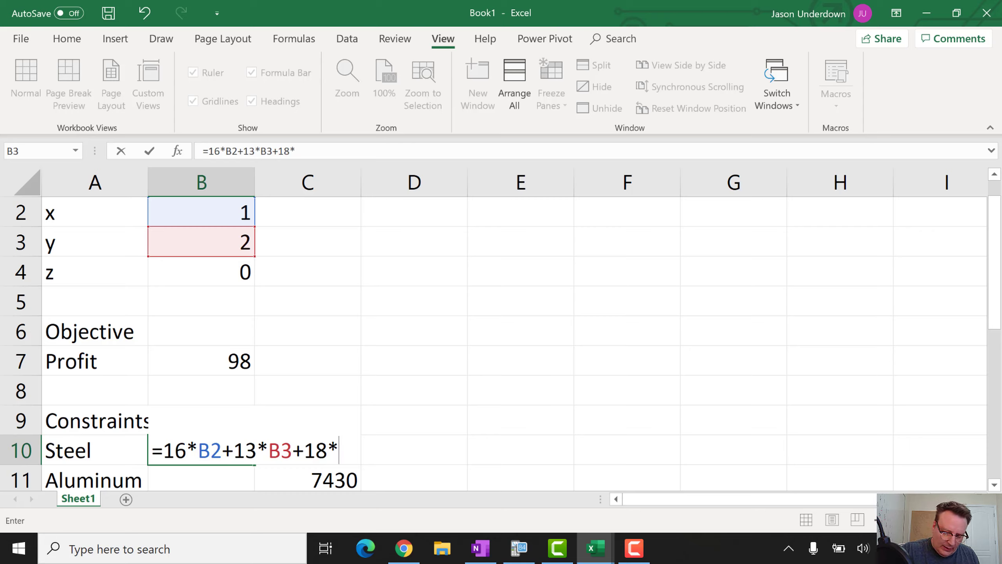
click(201, 272)
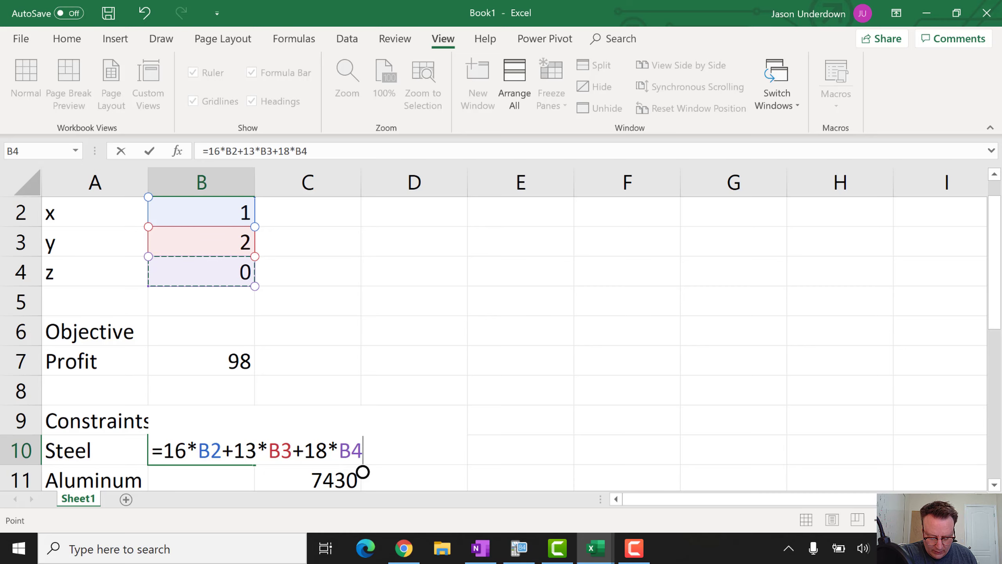
key(Return)
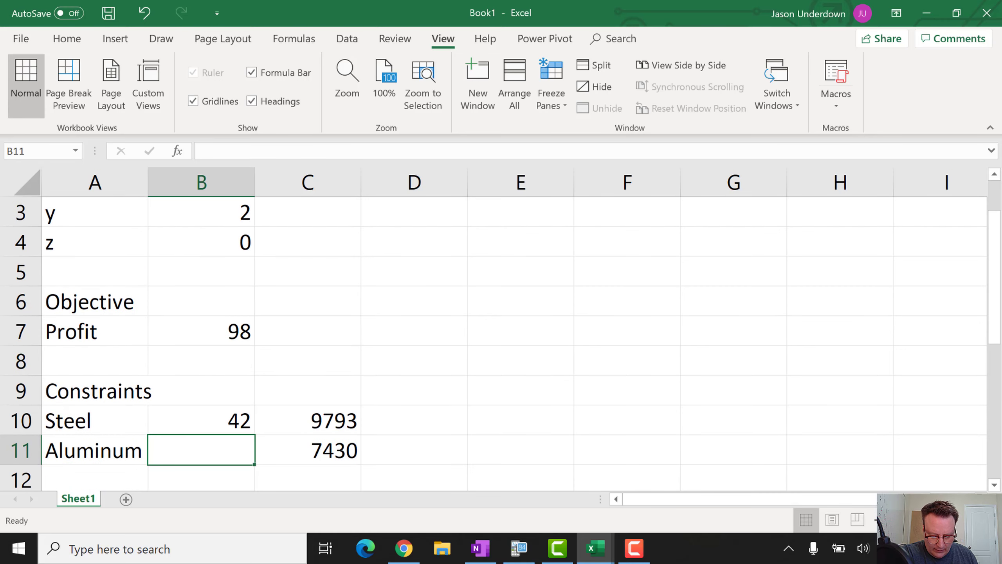
scroll(515, 343, up, 1)
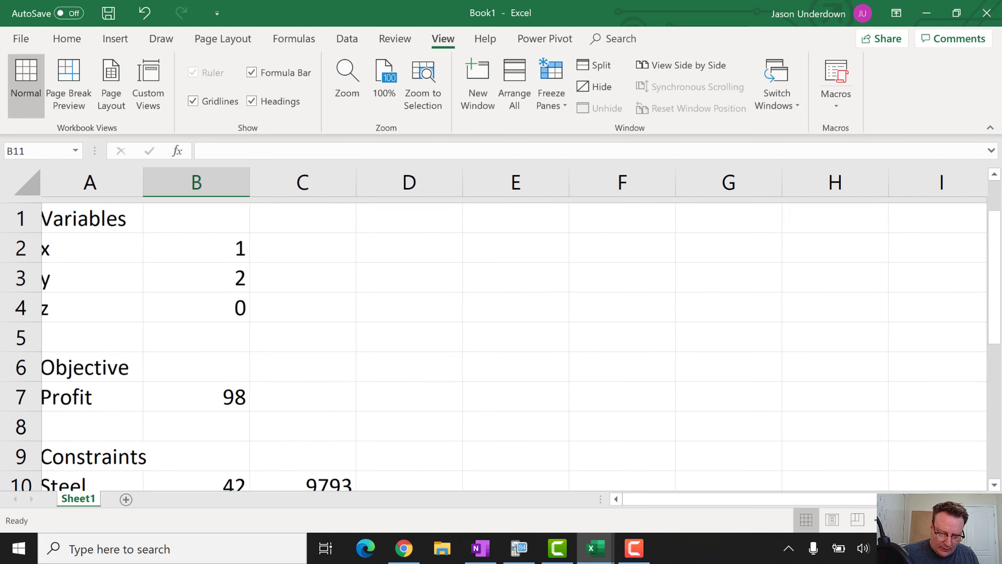
scroll(515, 344, down, 1)
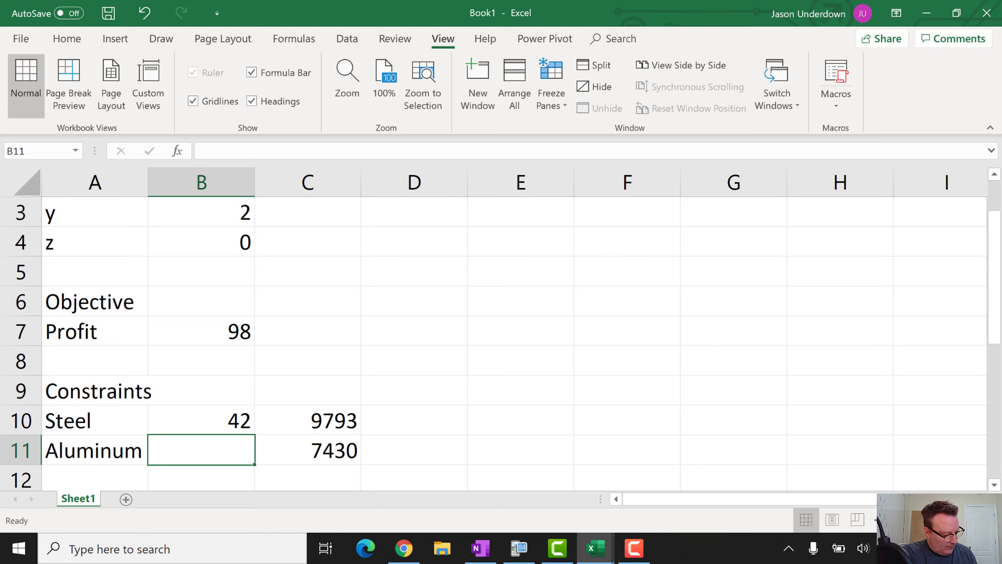
key(alt+Tab)
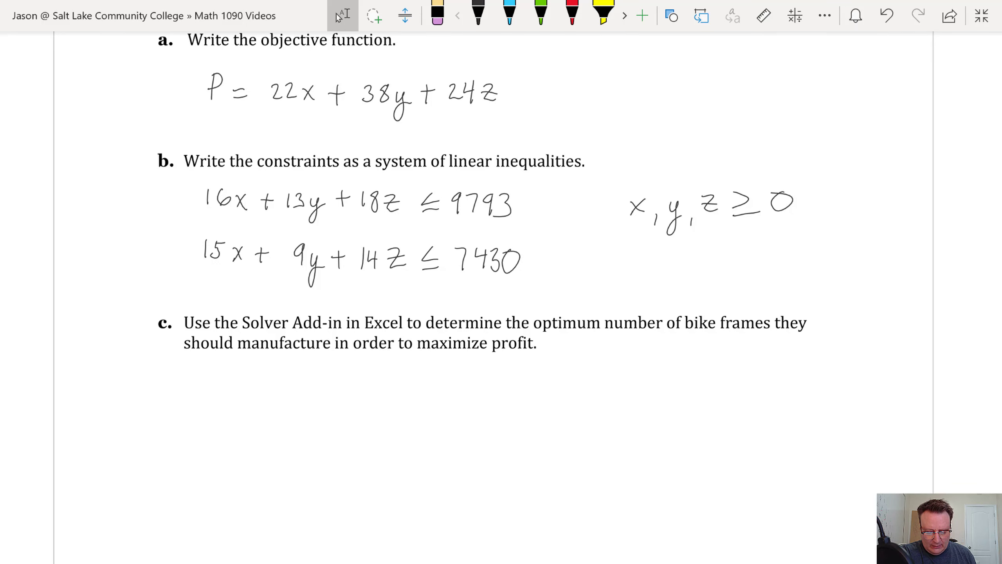
key(alt+Tab)
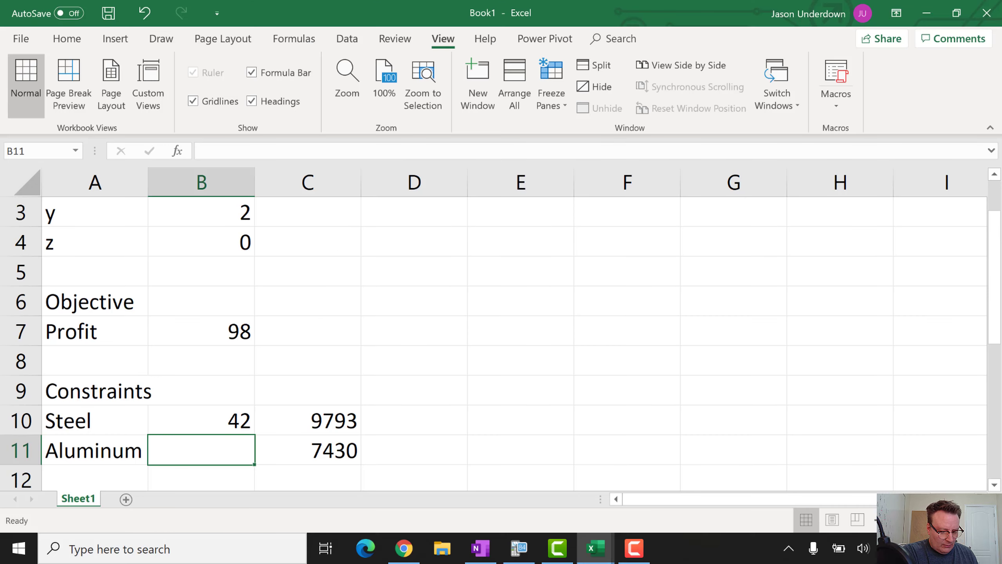
Finish the Aluminum formula as =15*B2+9*B3+14*B4 so it evaluates to 33 against 7430
text(=1)
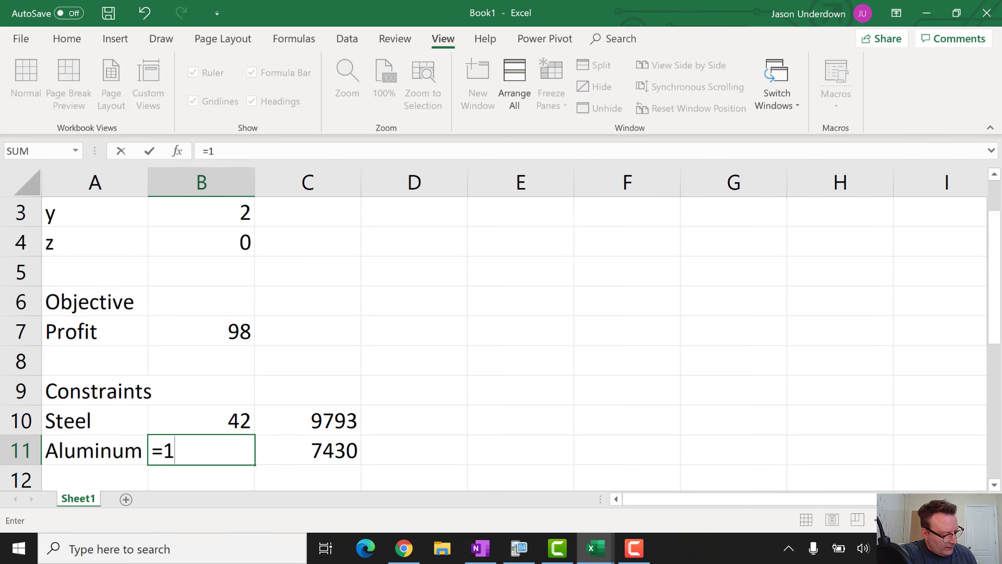
text(5*)
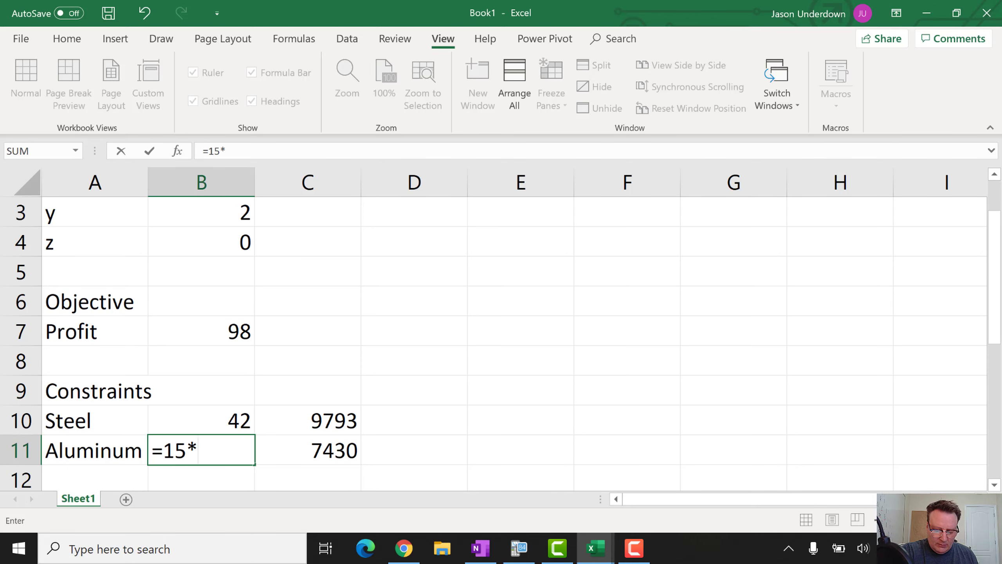
scroll(494, 344, up, 1)
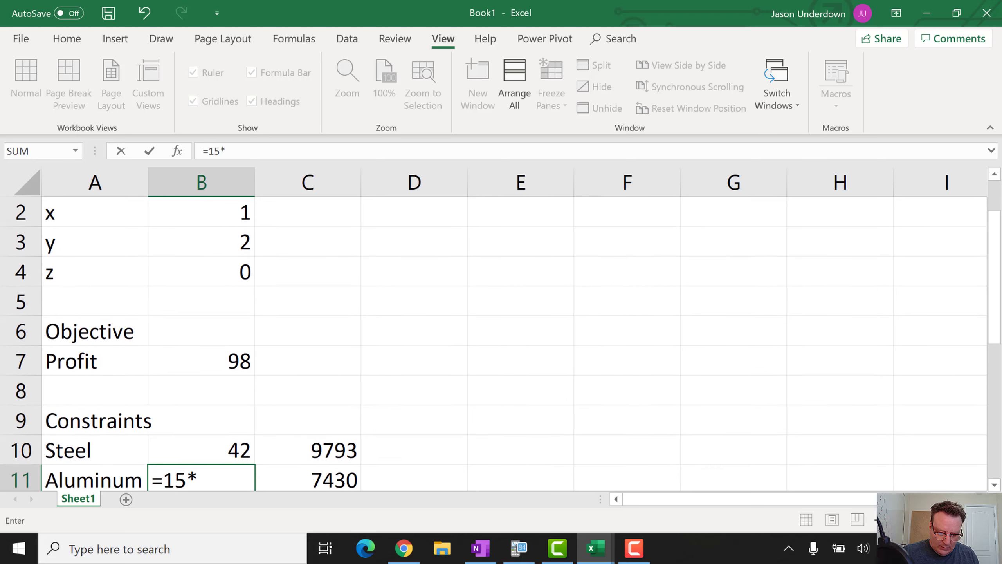
click(201, 213)
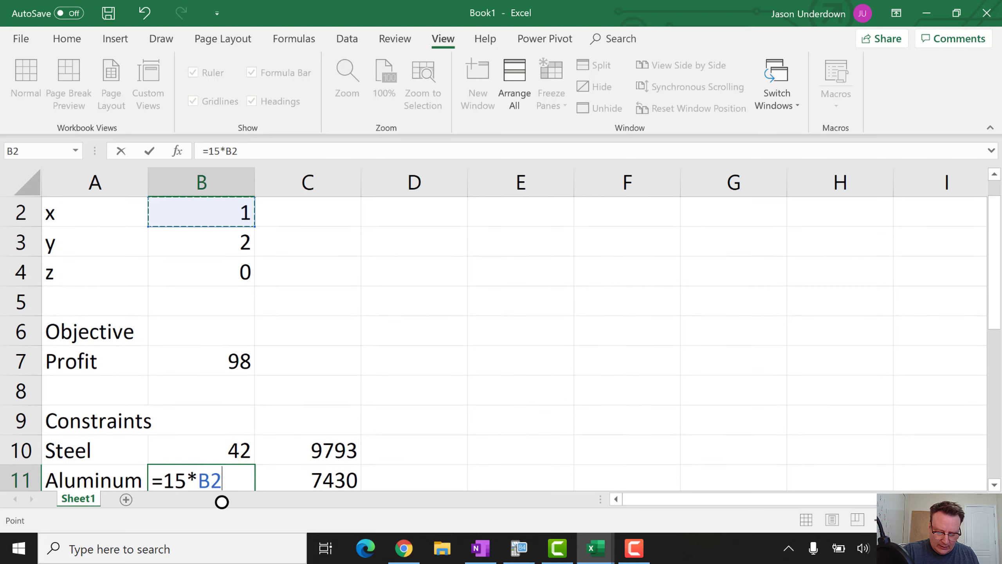
text(+)
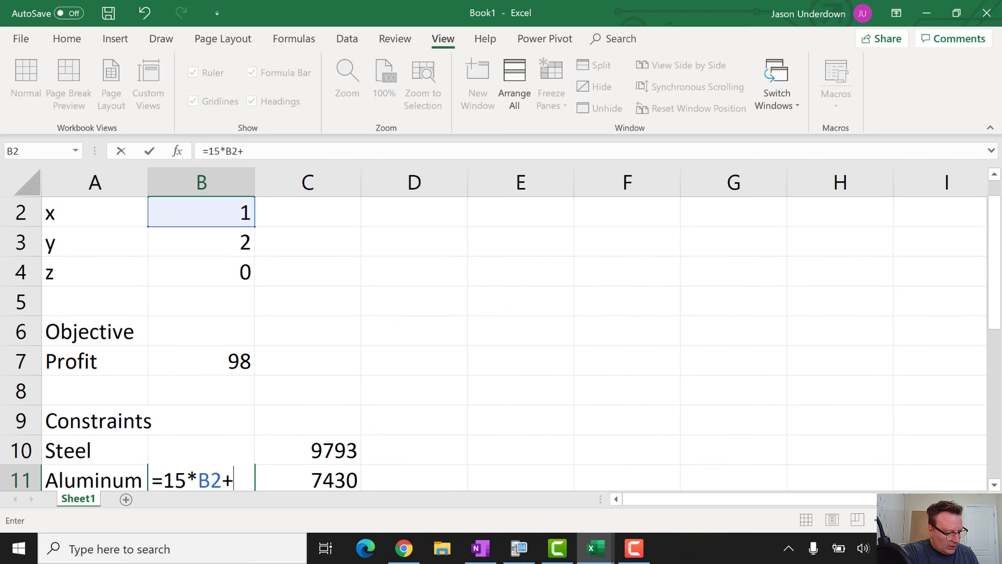
text(9)
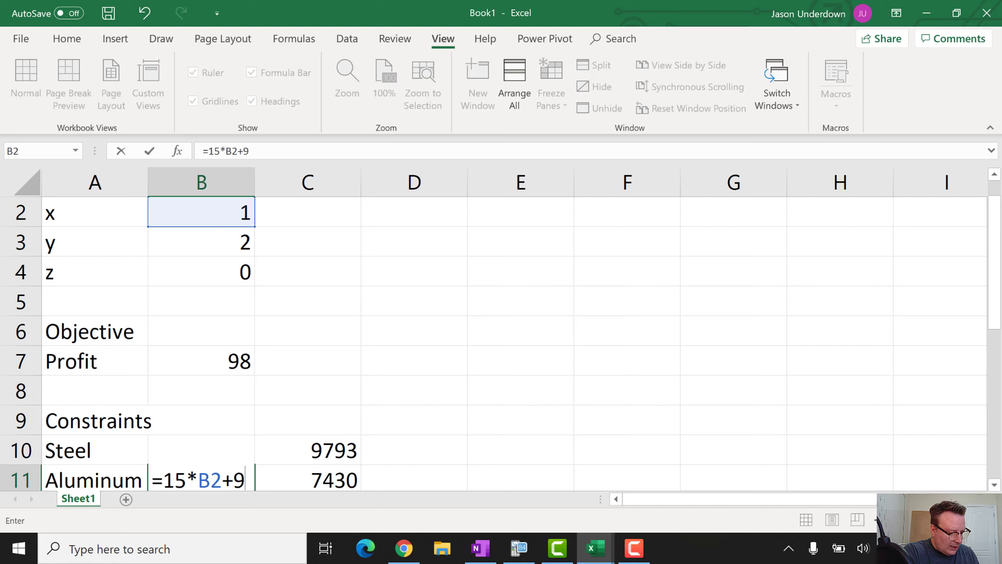
text(*)
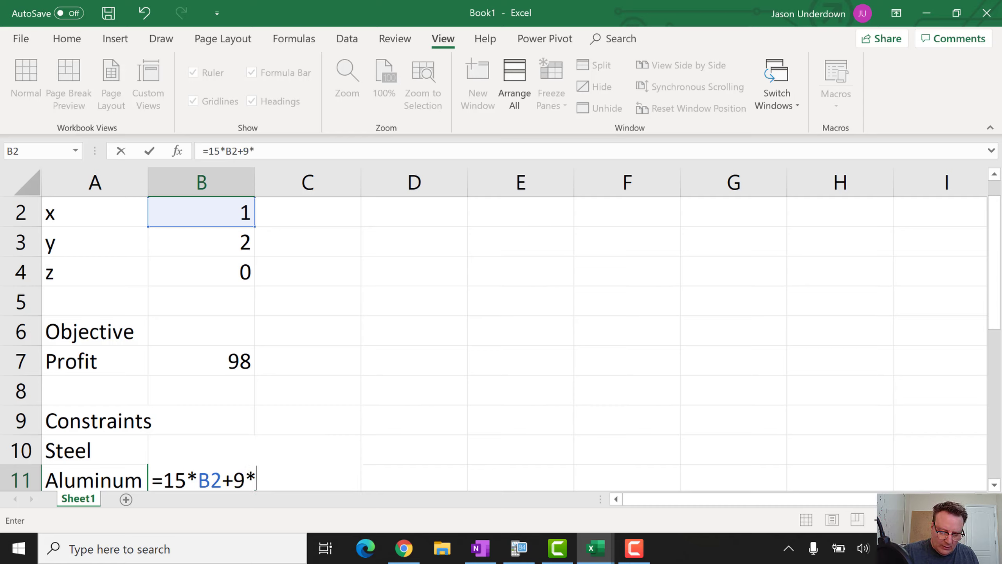
click(221, 248)
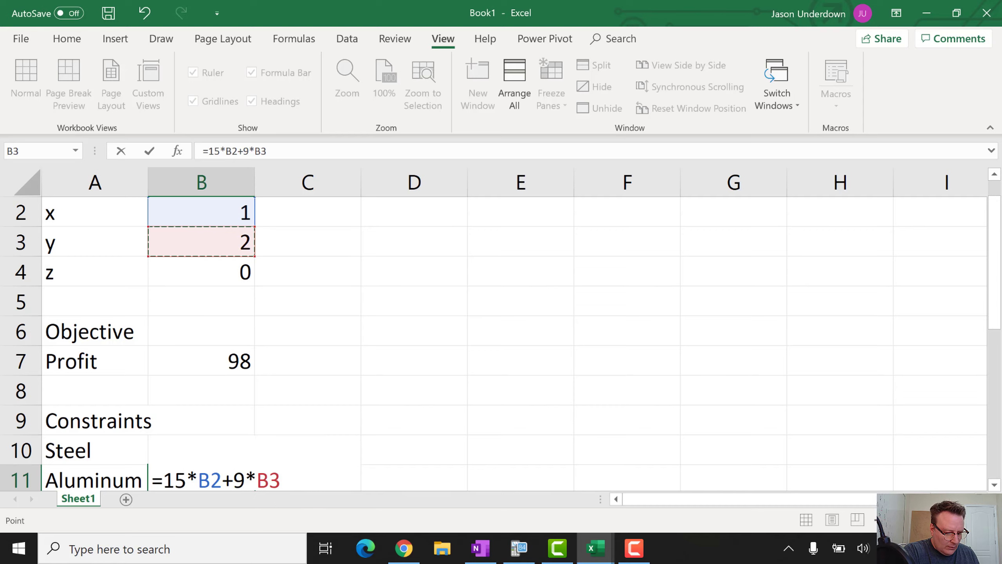
text(+1)
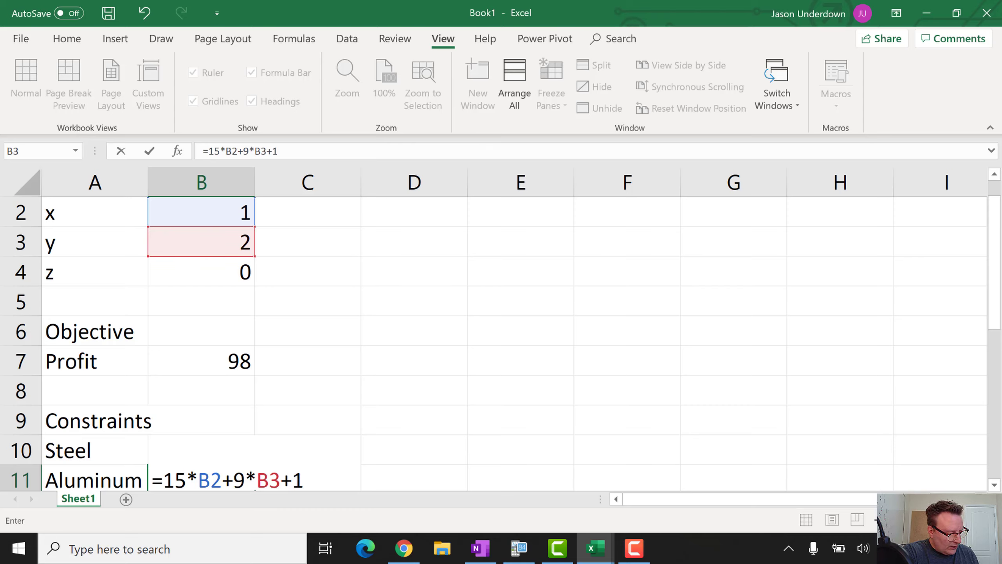
text(4*)
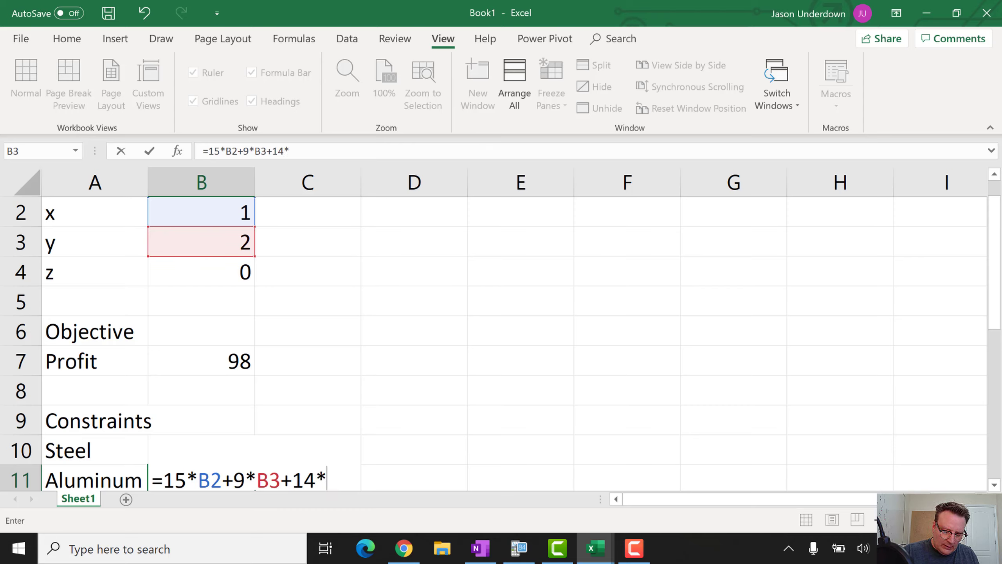
click(201, 271)
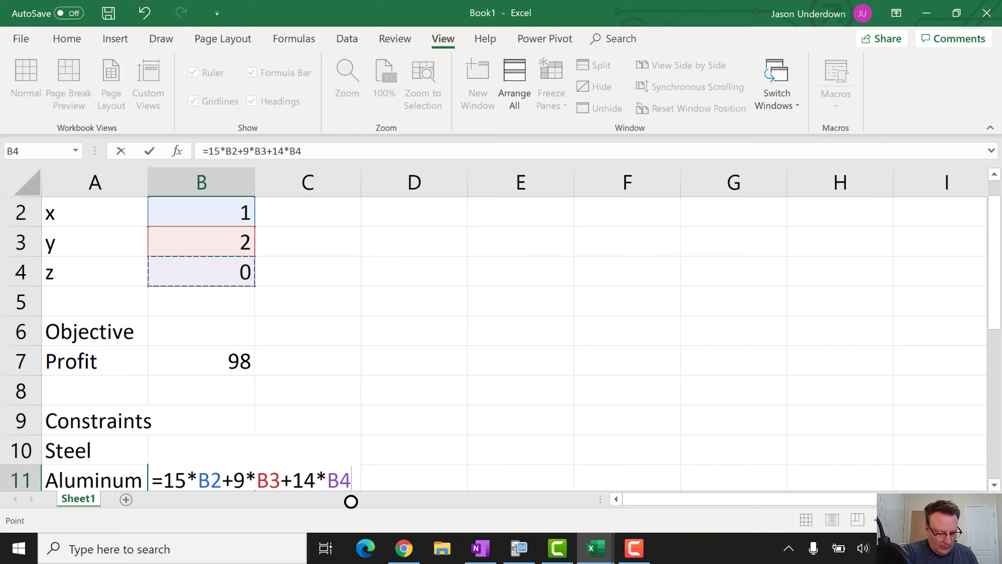
key(Down)
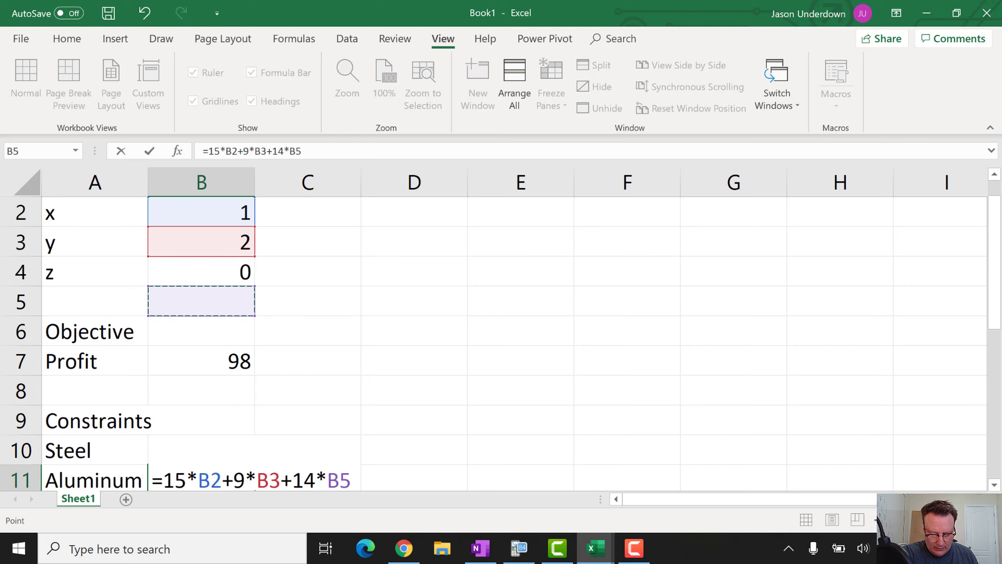
key(Up)
scroll(493, 344, down, 1)
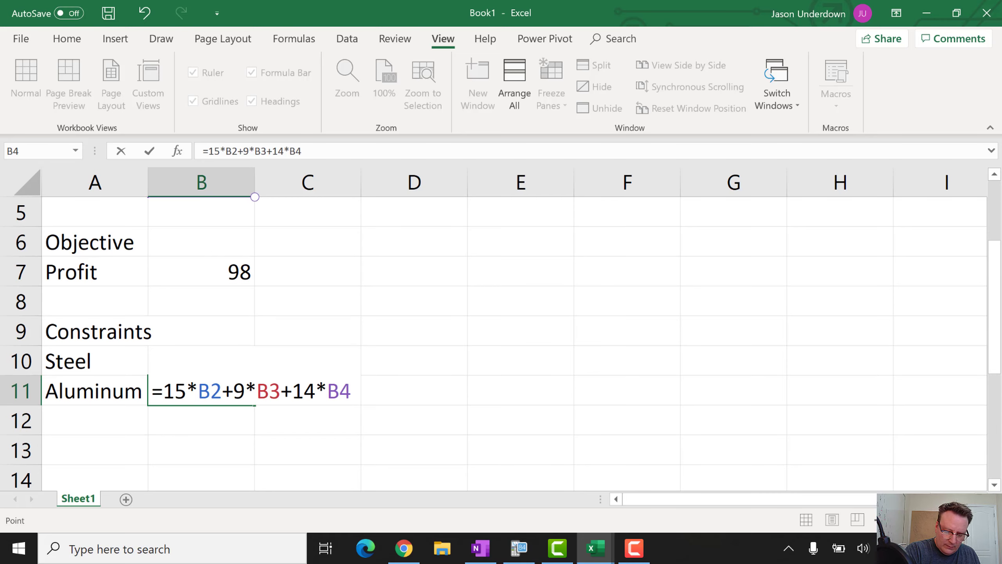
key(Return)
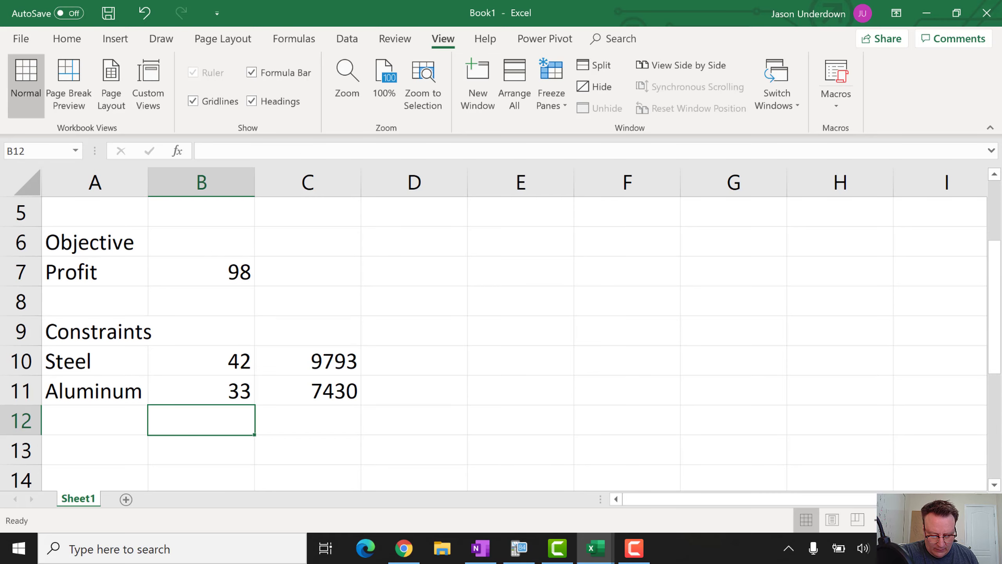
scroll(493, 343, up, 2)
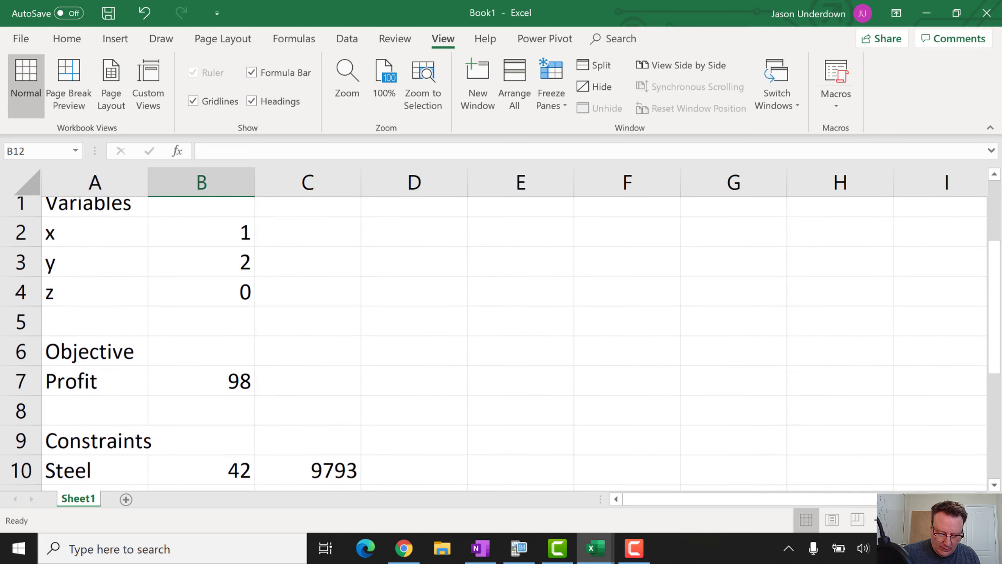
scroll(494, 343, down, 1)
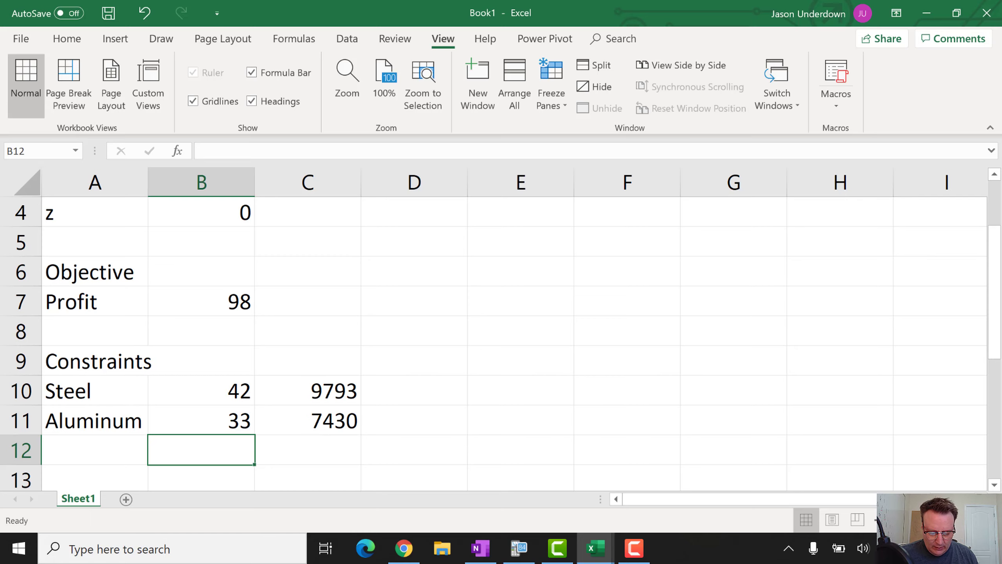
scroll(493, 343, up, 1)
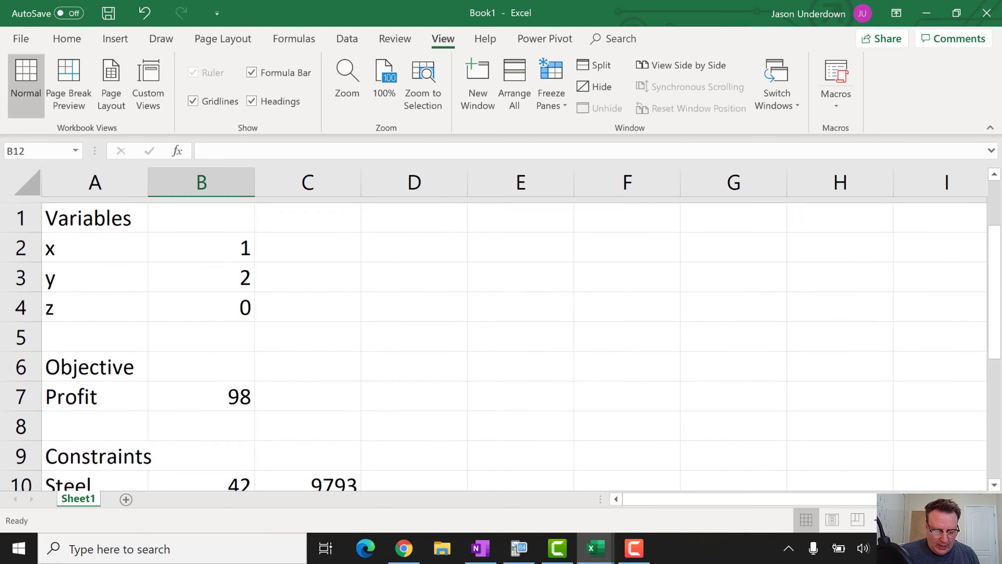
click(95, 212)
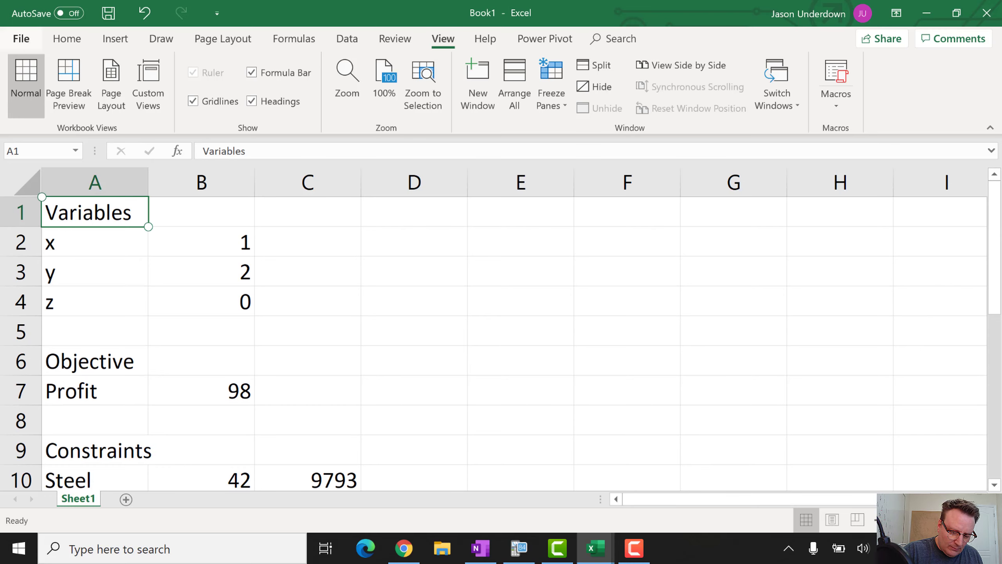
Give the Variables, Objective and Constraints headings in A1, A6 and A9 a light blue fill and bold
click(66, 39)
click(237, 99)
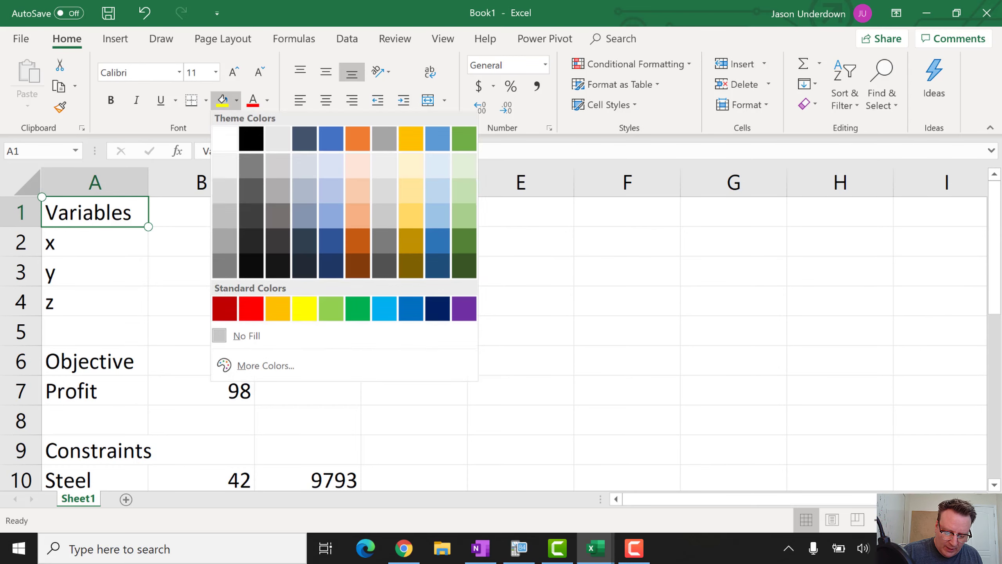
click(437, 193)
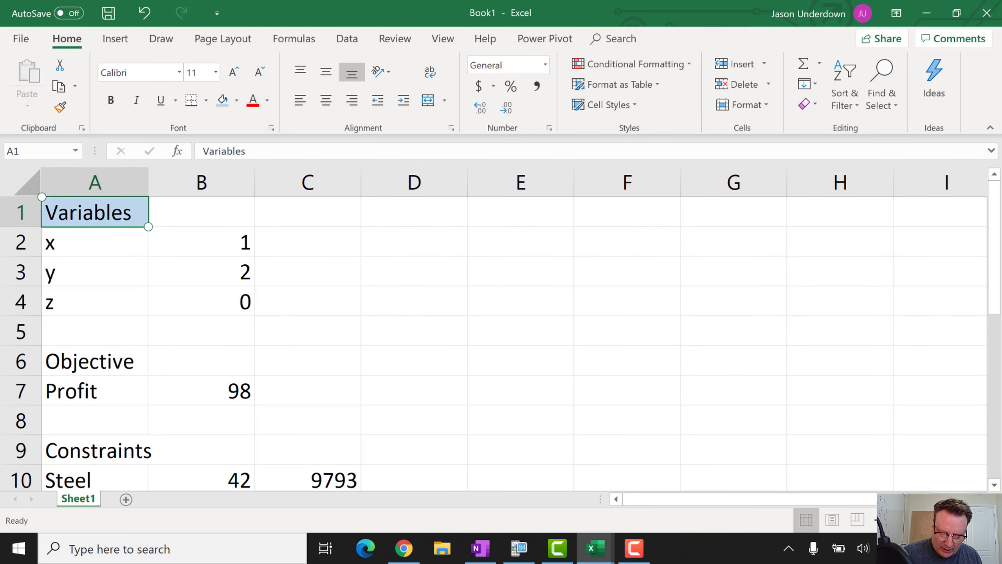
key(ctrl+b)
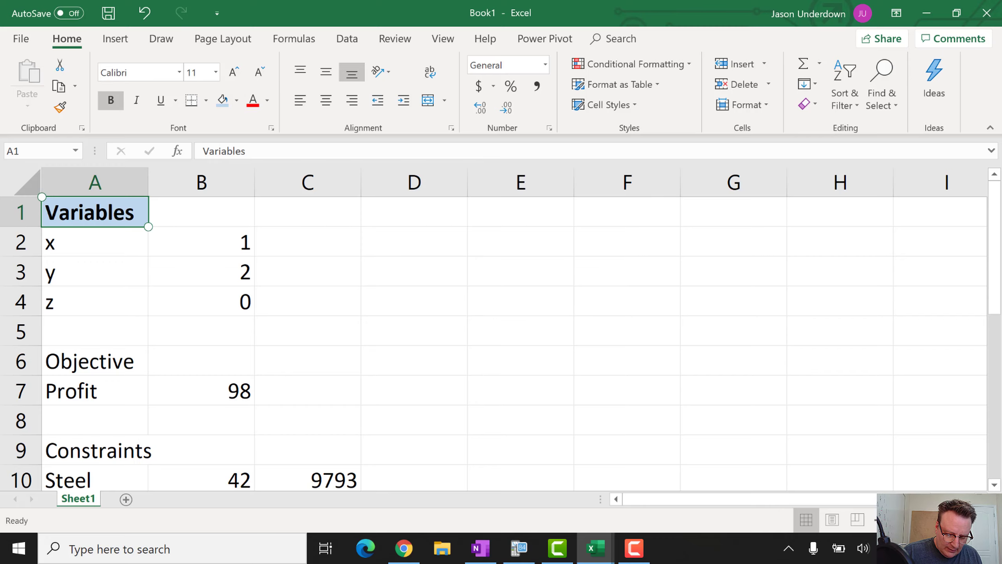
click(94, 361)
click(236, 101)
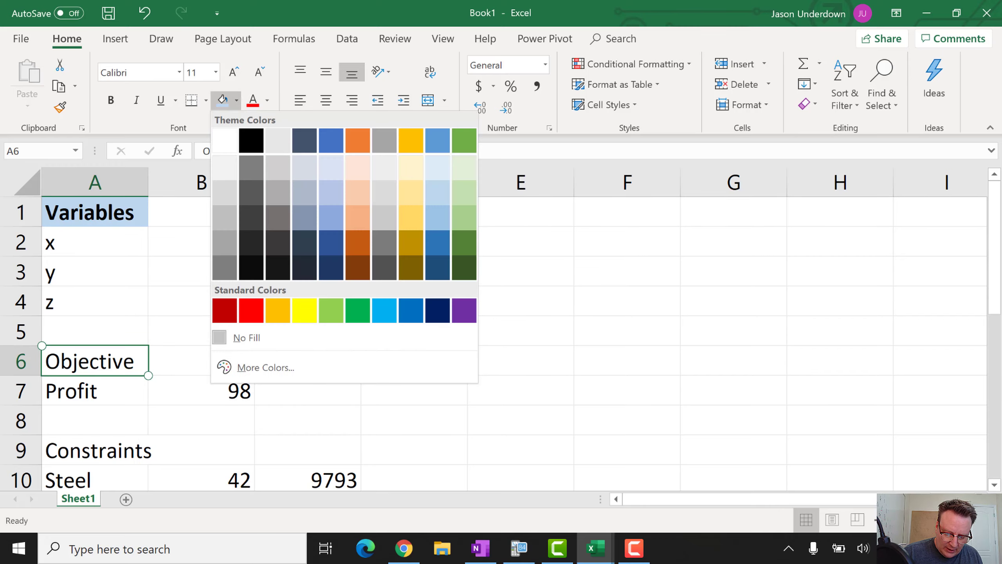
click(437, 192)
key(ctrl+b)
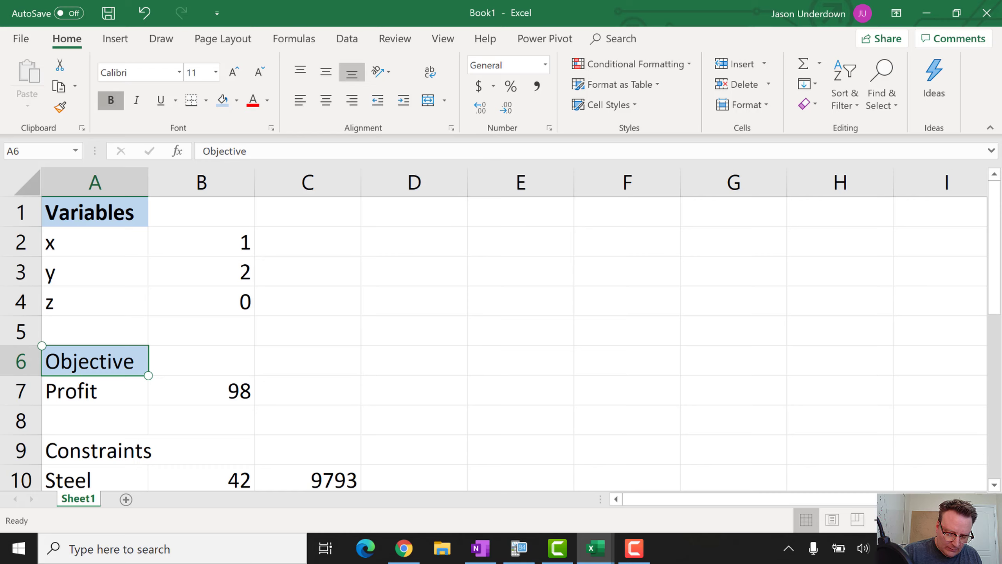
click(95, 450)
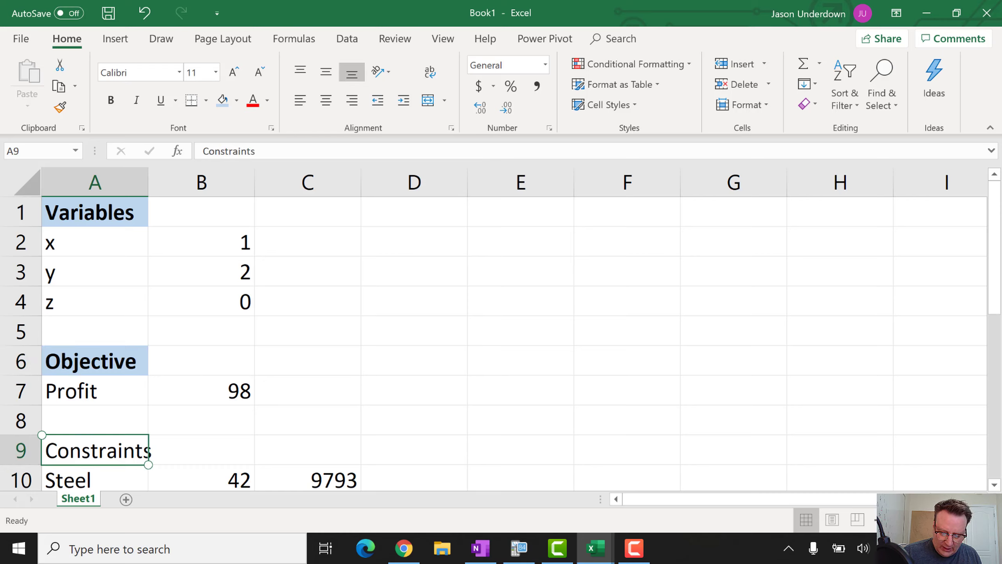
click(237, 101)
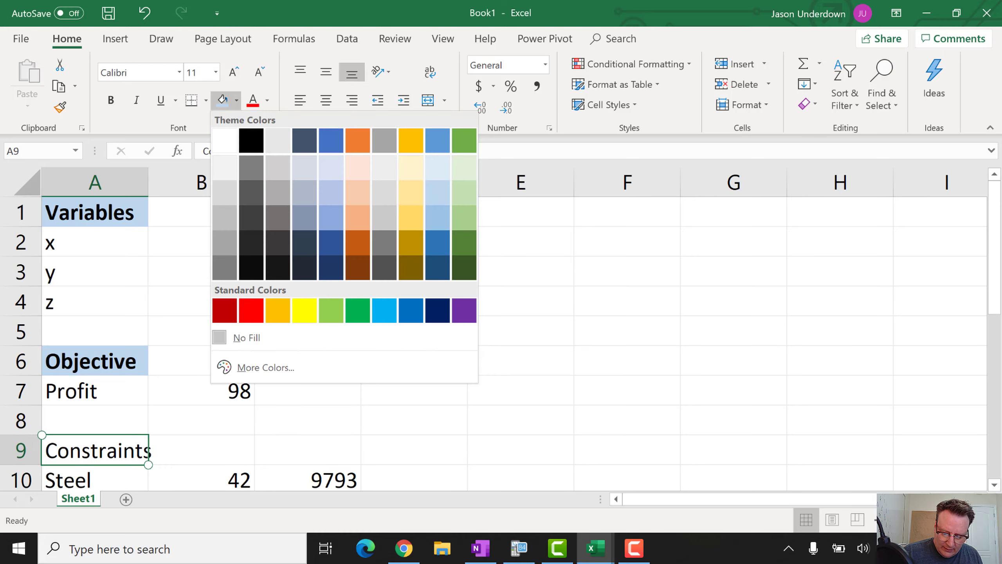
click(437, 193)
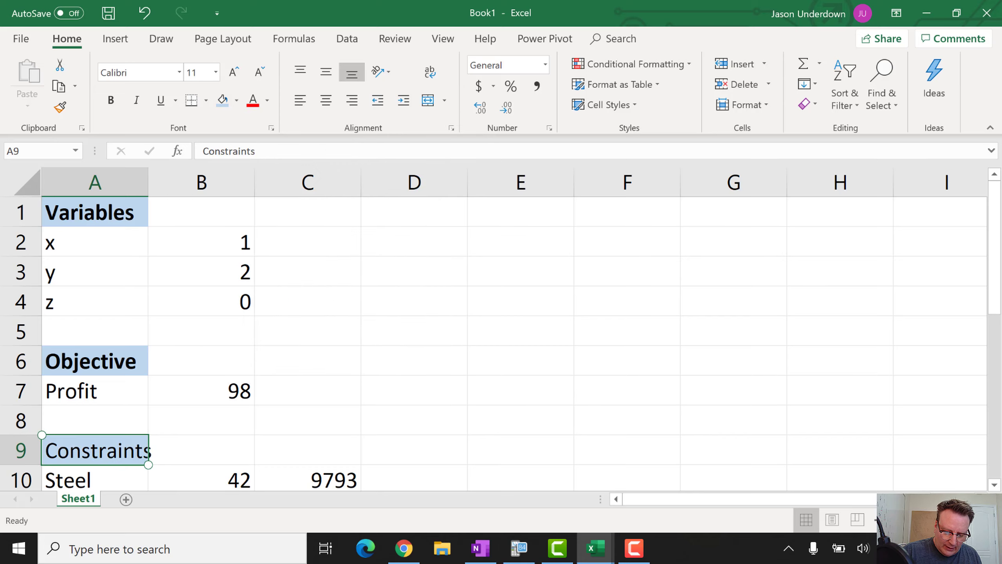
click(110, 100)
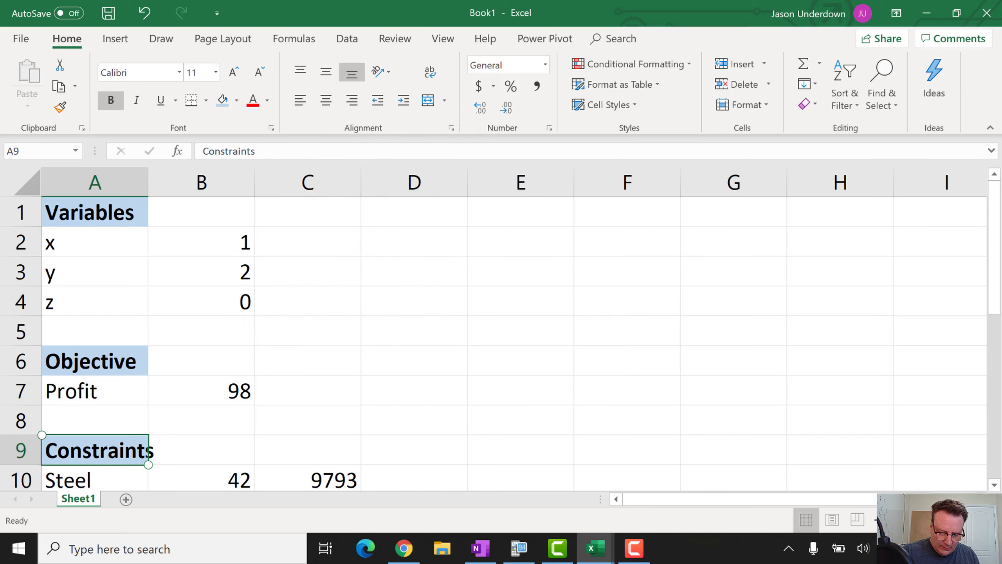
Widen column A so its labels fit
click(142, 184)
drag(148, 188, 159, 189)
scroll(159, 189, down, 1)
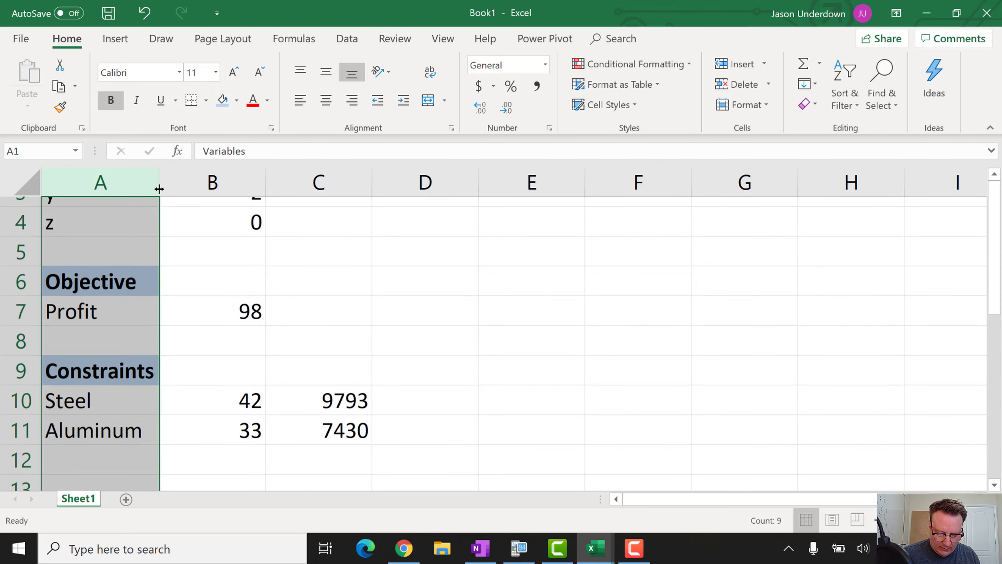
scroll(159, 189, up, 1)
scroll(159, 189, up, 1)
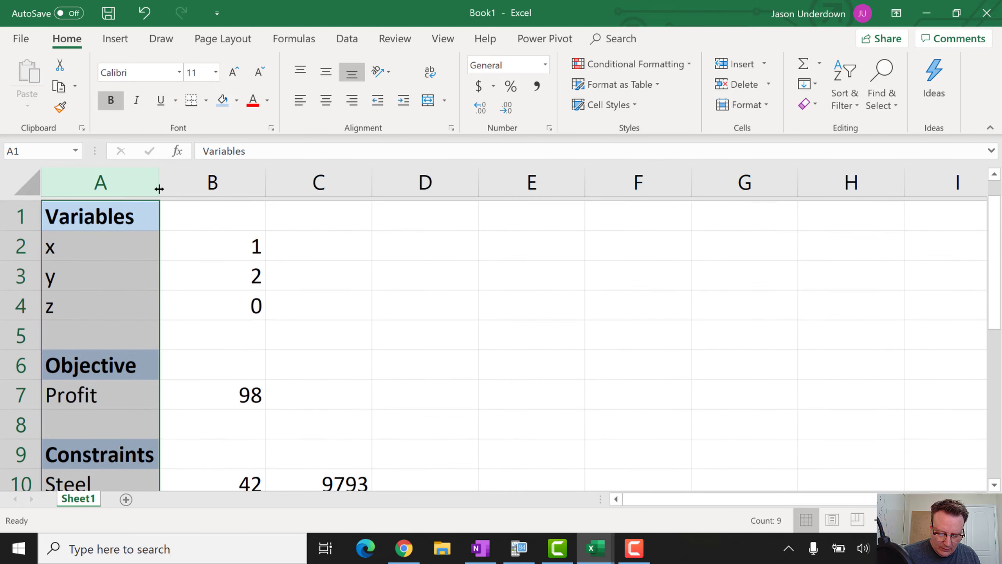
click(223, 240)
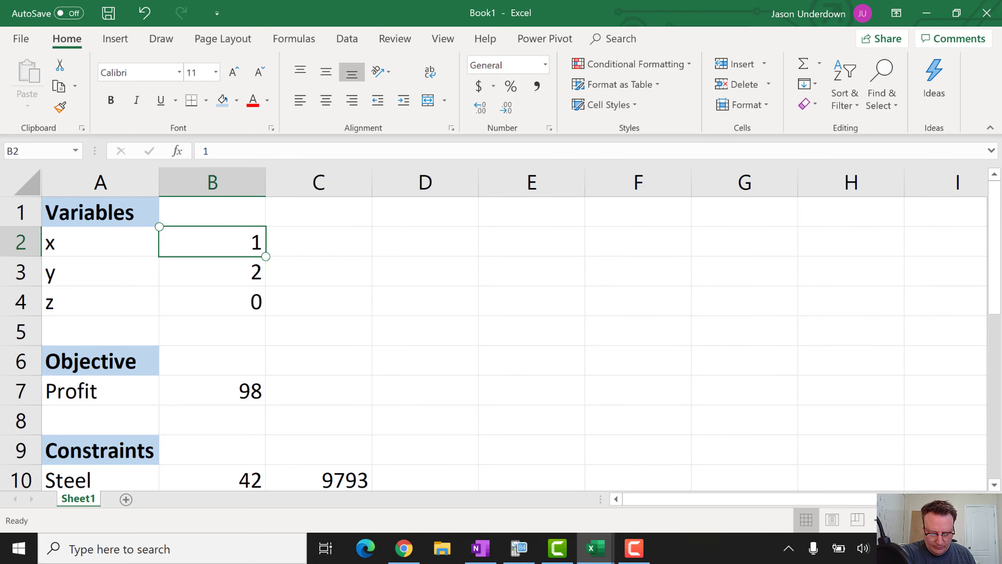
scroll(493, 343, down, 2)
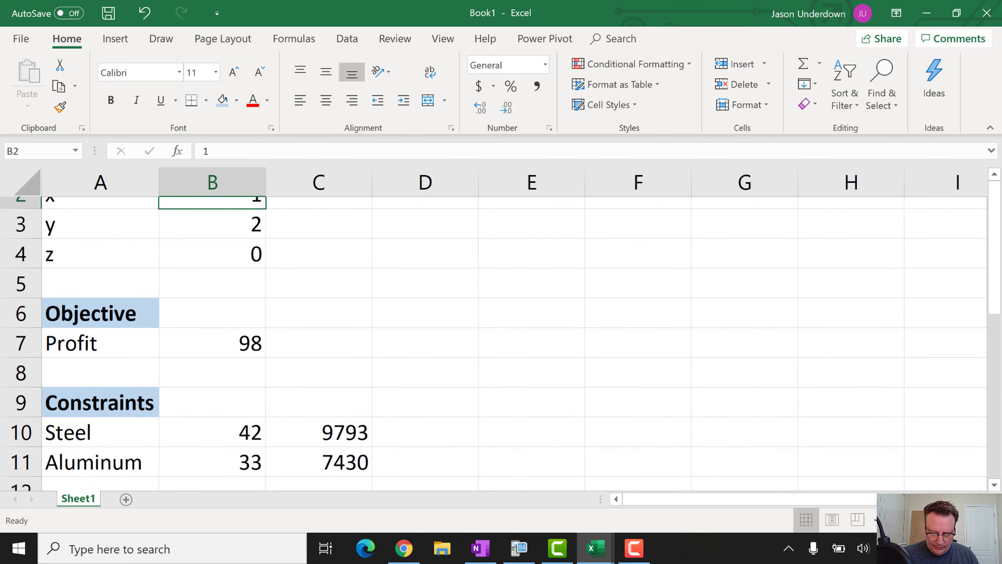
scroll(494, 344, up, 1)
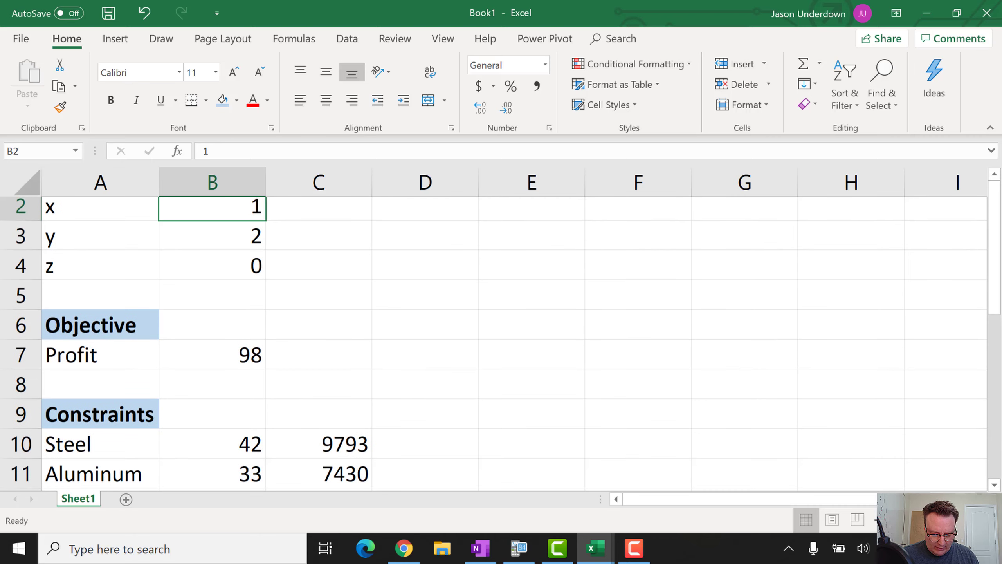
scroll(493, 335, up, 1)
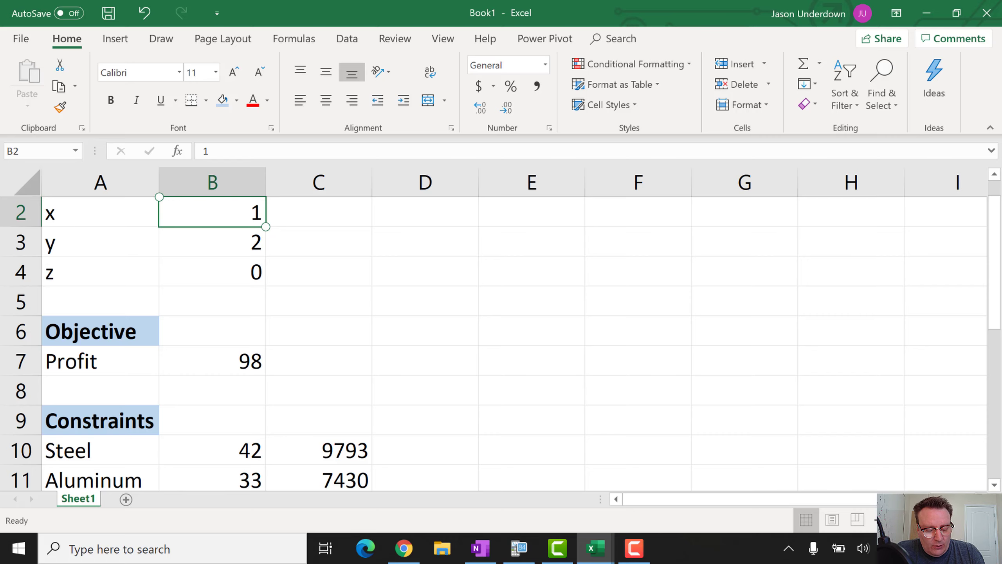
Bring up the Excel Options dialog from the File backstage
click(20, 39)
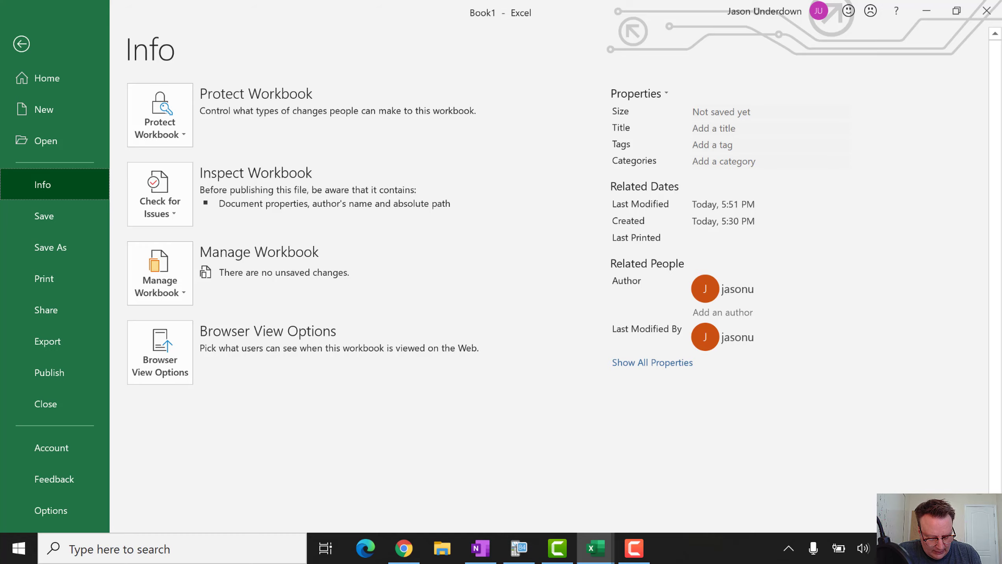
key(t)
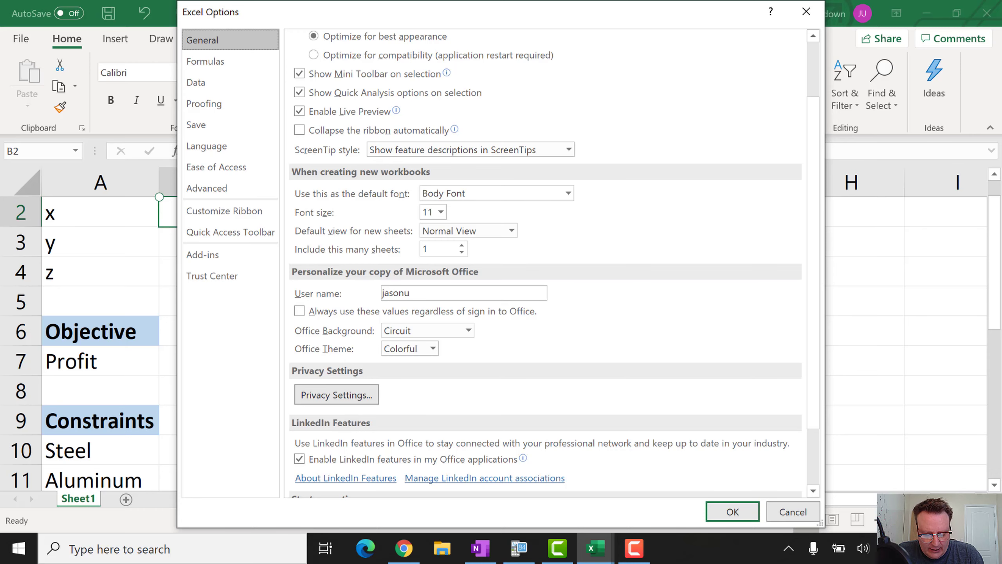
In the Add-ins section of Excel Options, select Solver Add-in and open the Add-ins manager with Go
click(202, 254)
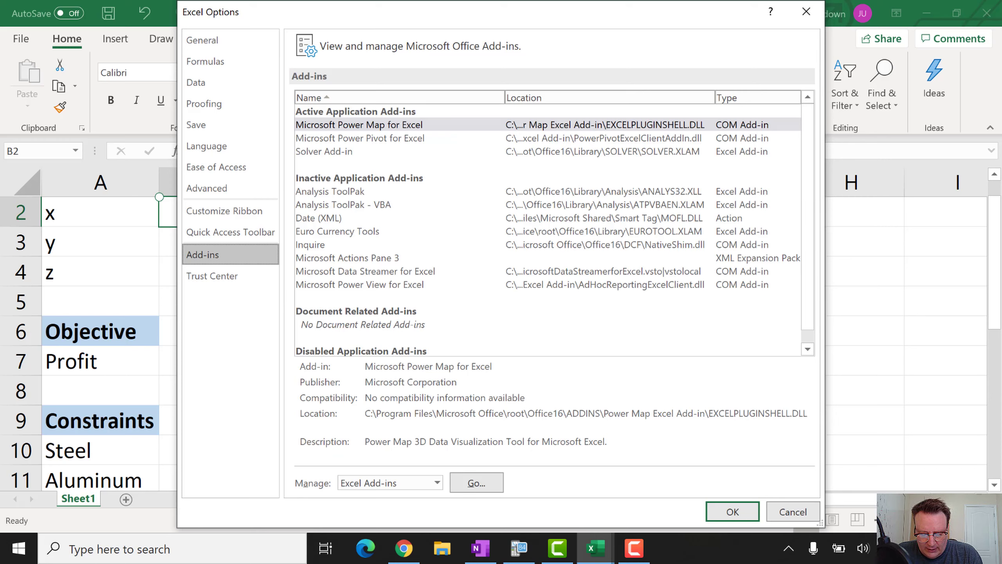
click(323, 153)
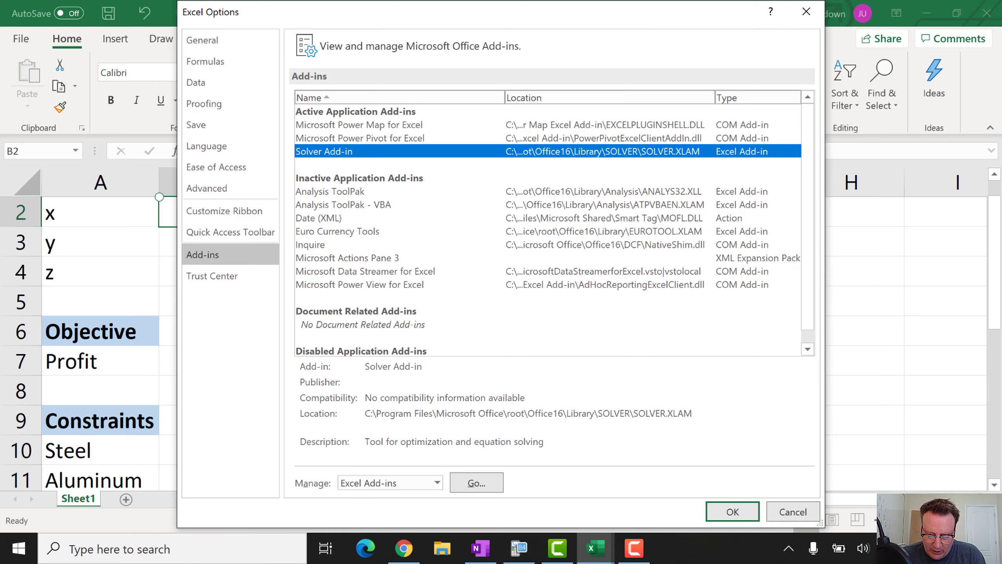
click(476, 483)
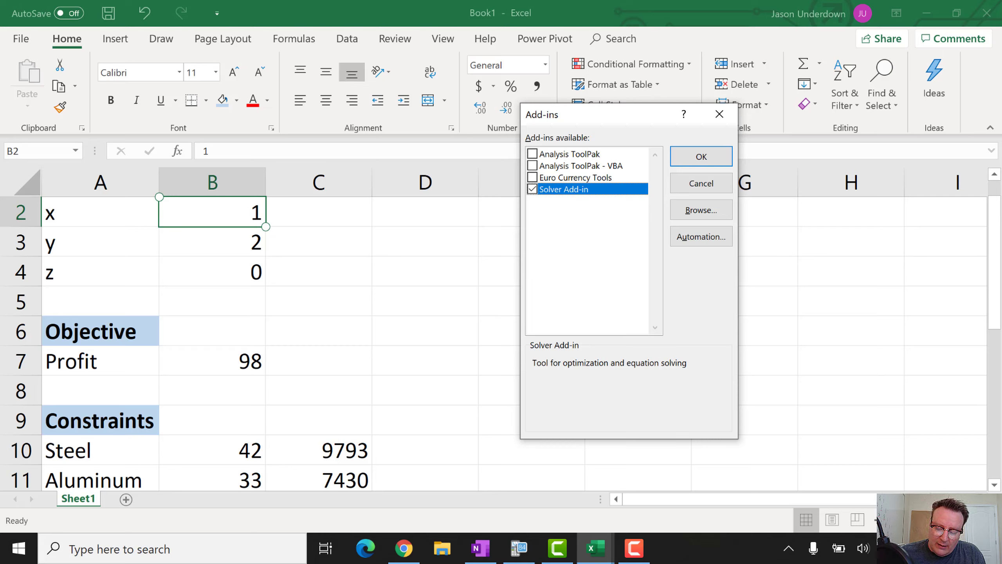
Confirm the Solver add-in and go to the Data ribbon to find Solver
key(Return)
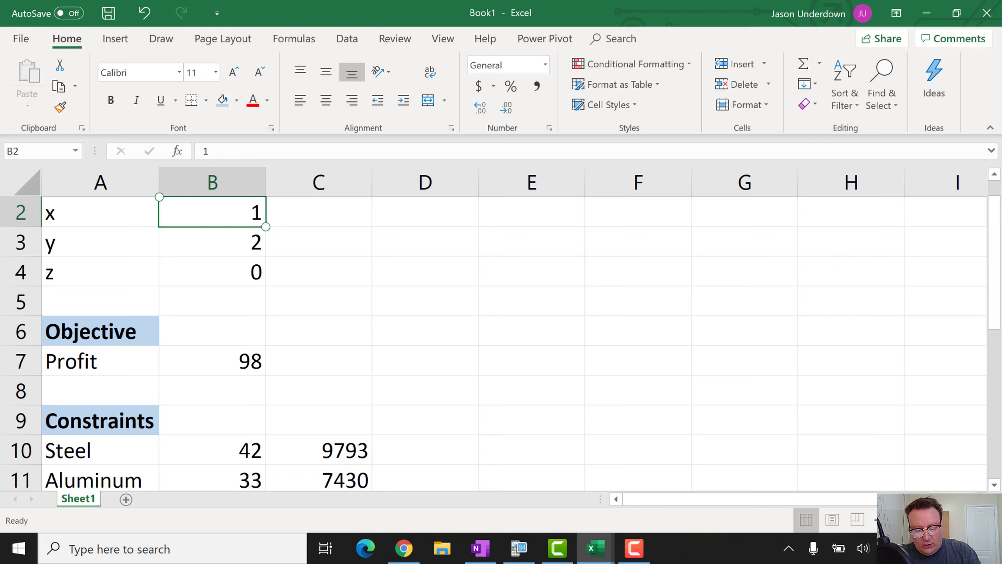
click(348, 38)
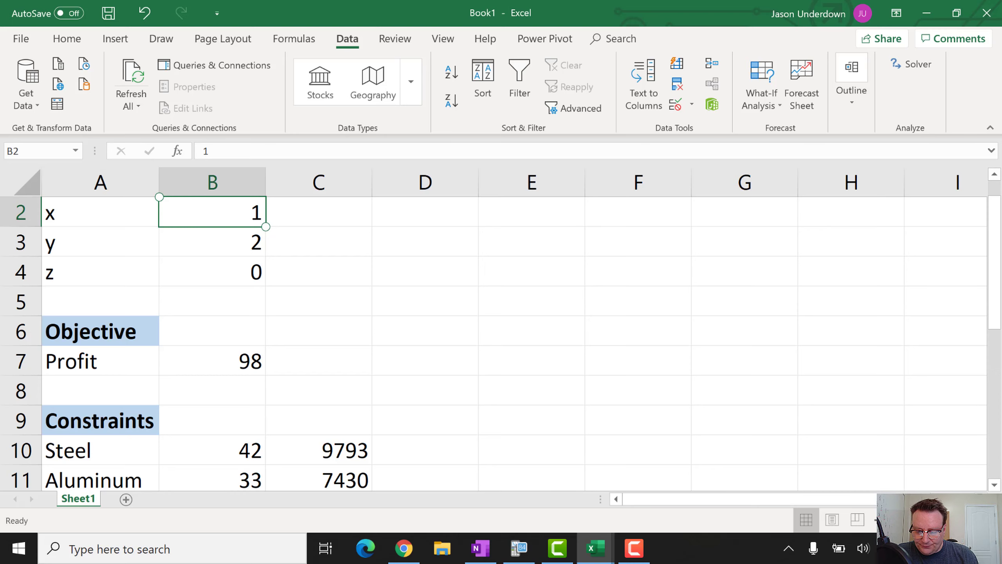
Launch Solver and set its objective to maximize Profit cell $B$7
click(910, 64)
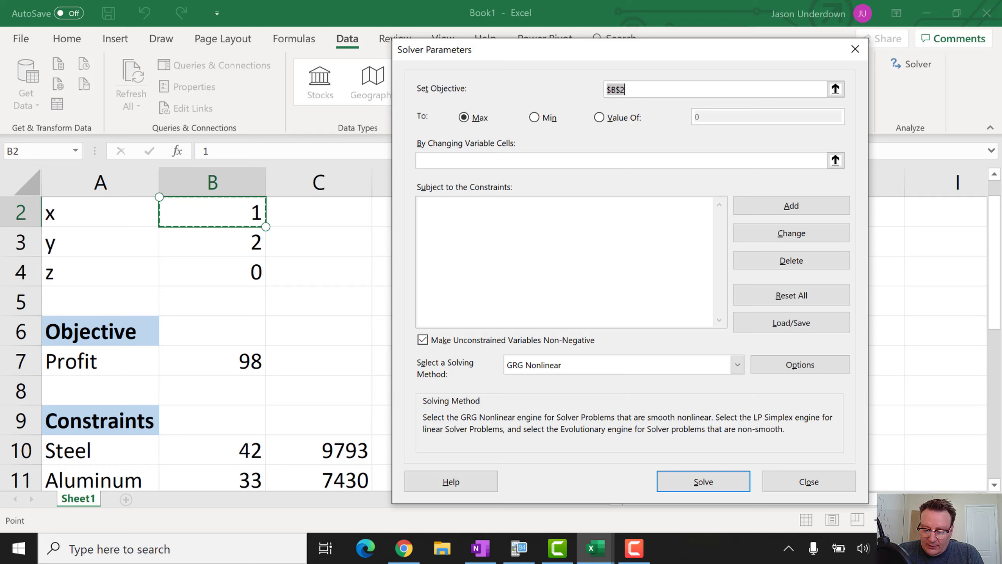
click(639, 89)
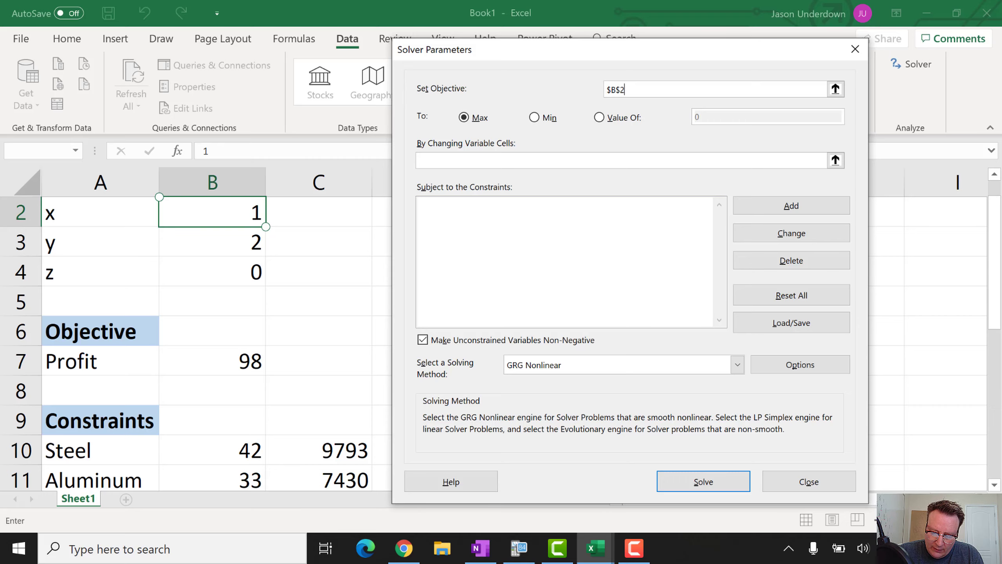
click(836, 89)
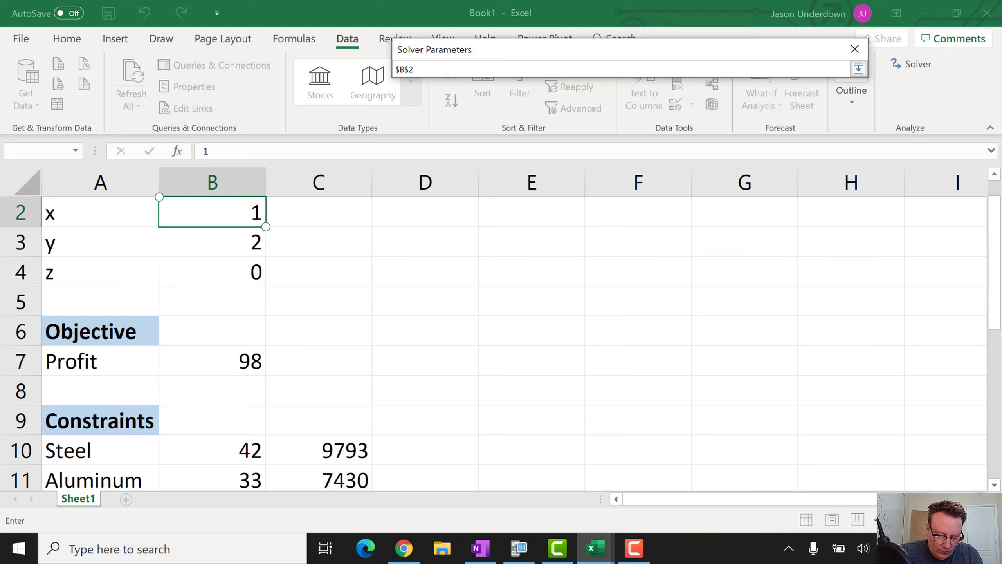
click(212, 361)
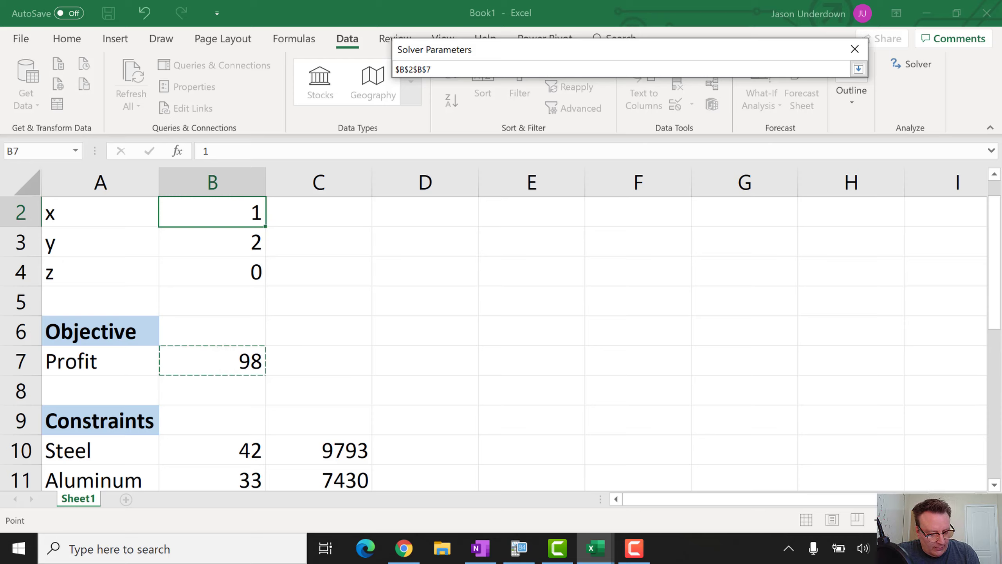
key(BackSpace)
key(BackSpace)
key(BackSpace)
key(BackSpace)
key(BackSpace)
key(BackSpace)
key(BackSpace)
key(BackSpace)
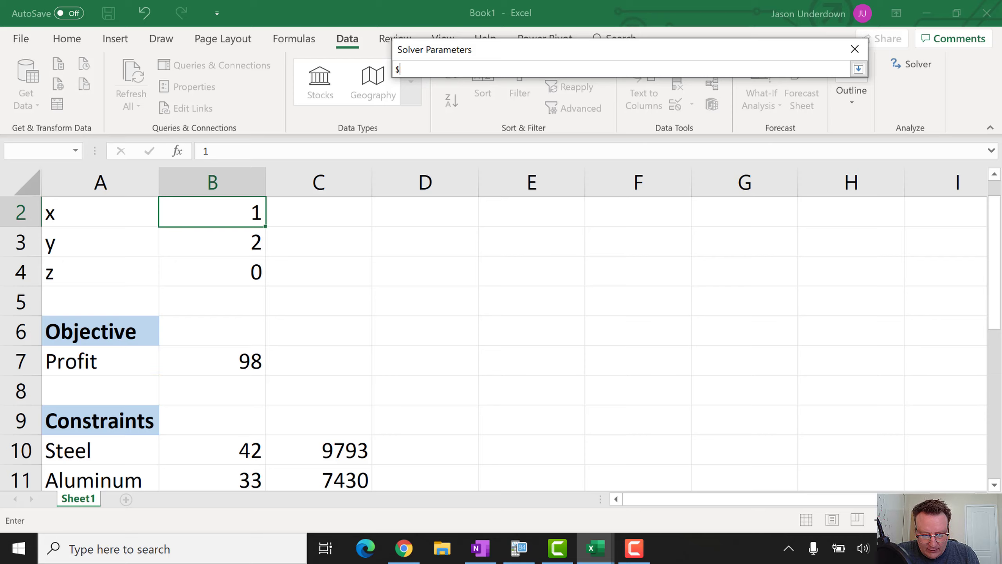
click(209, 359)
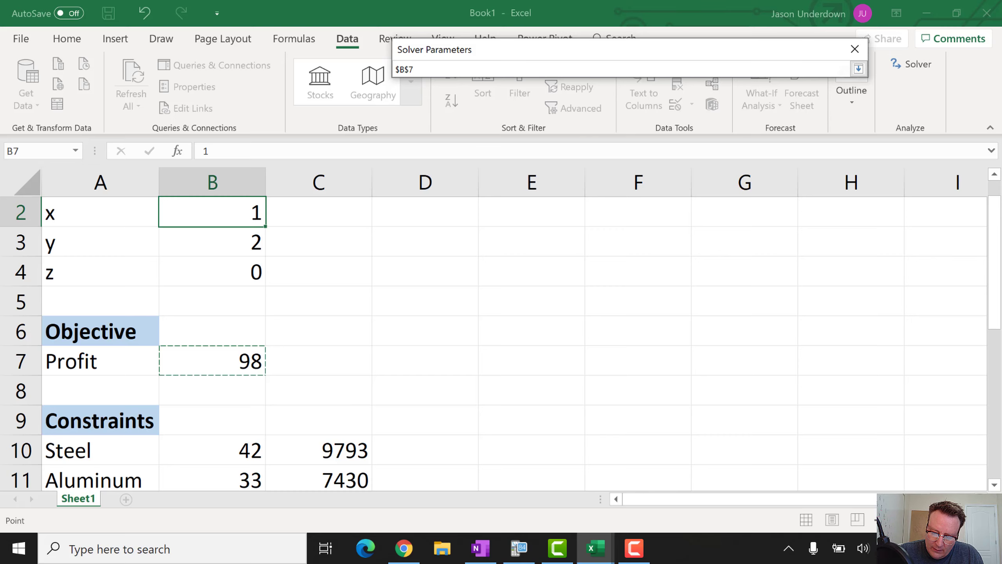
key(Return)
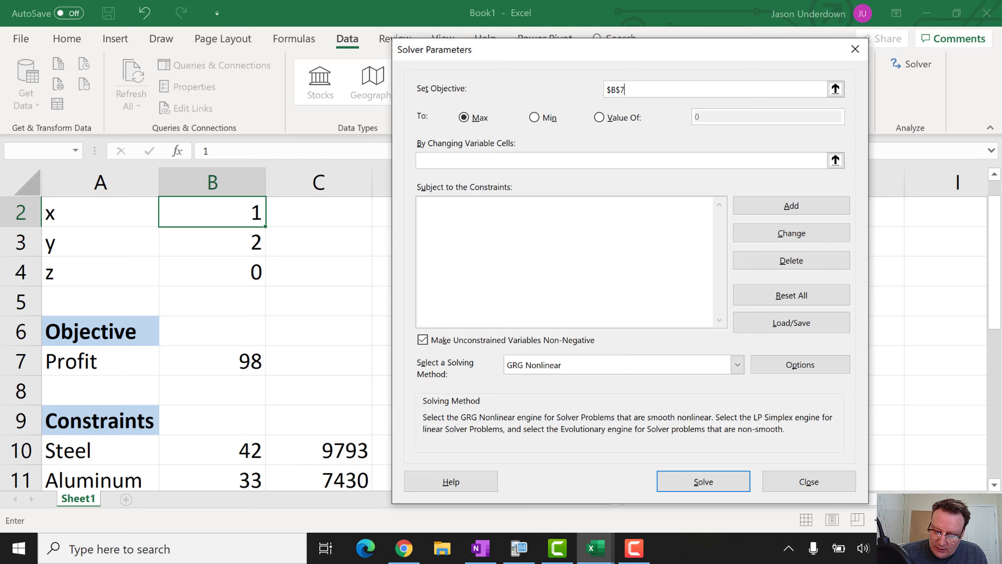
Set Solver's changing variable cells to $B$2:$B$4 and begin a new constraint
click(836, 160)
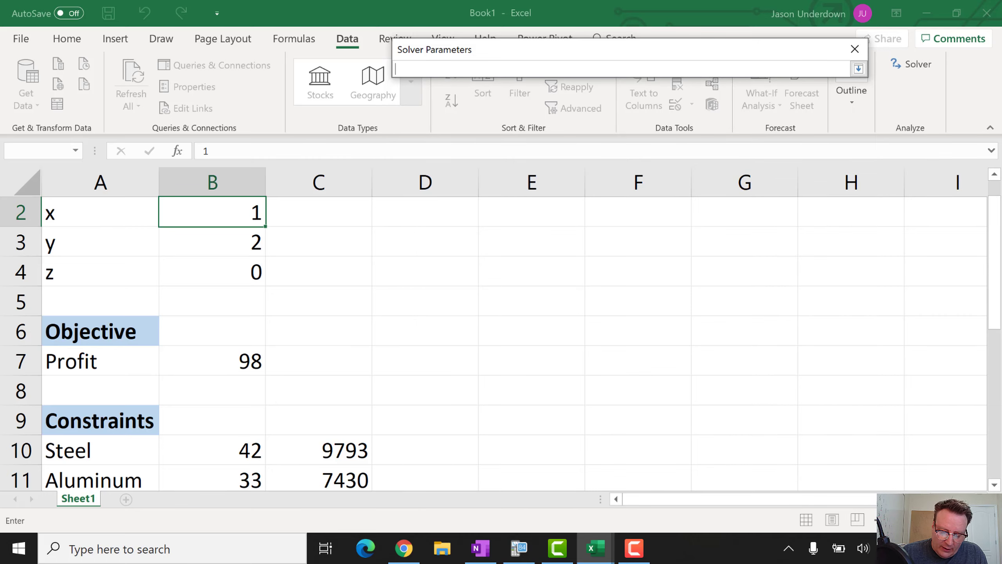
click(227, 213)
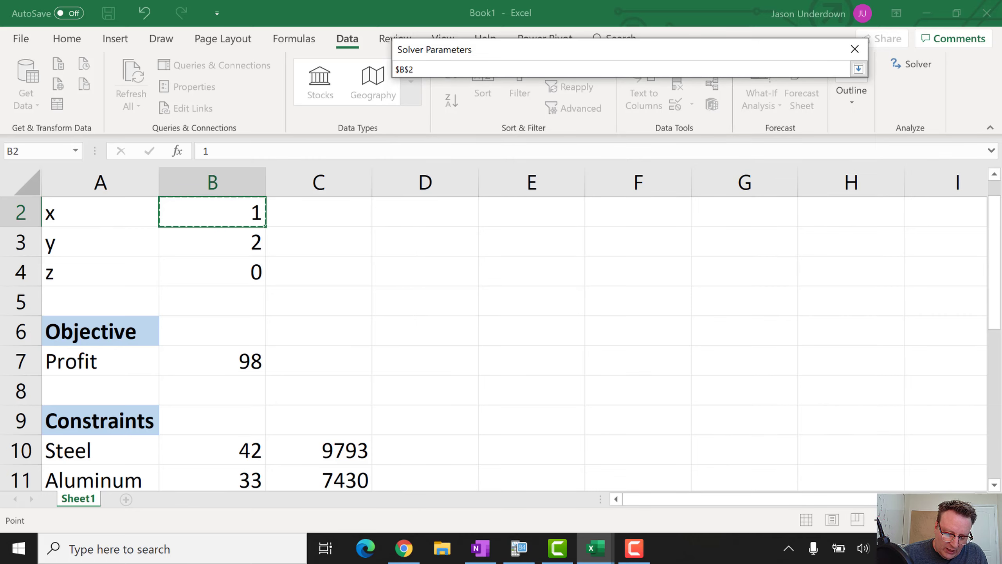
key(shift+Down)
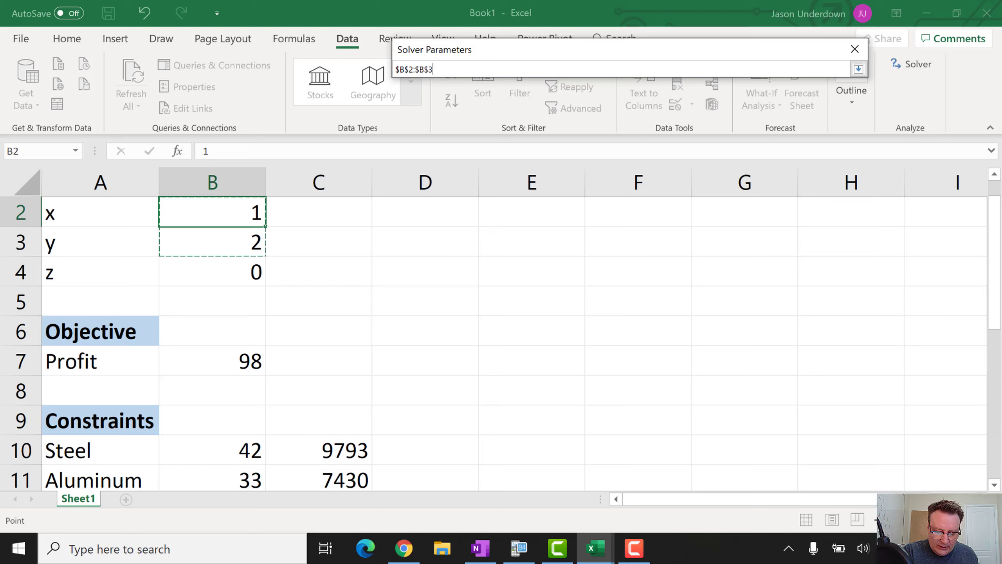
key(shift+Down)
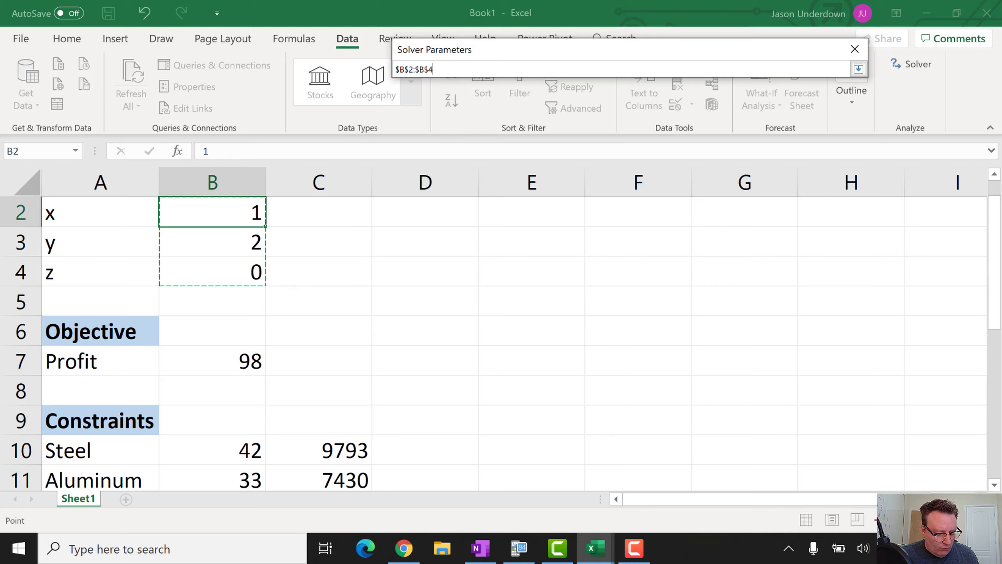
key(Return)
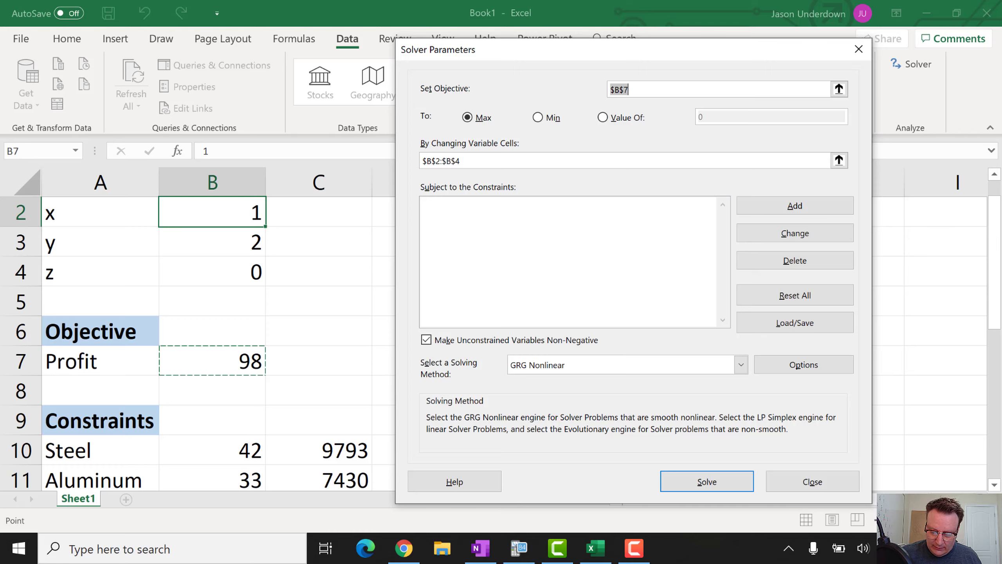
key(alt+a)
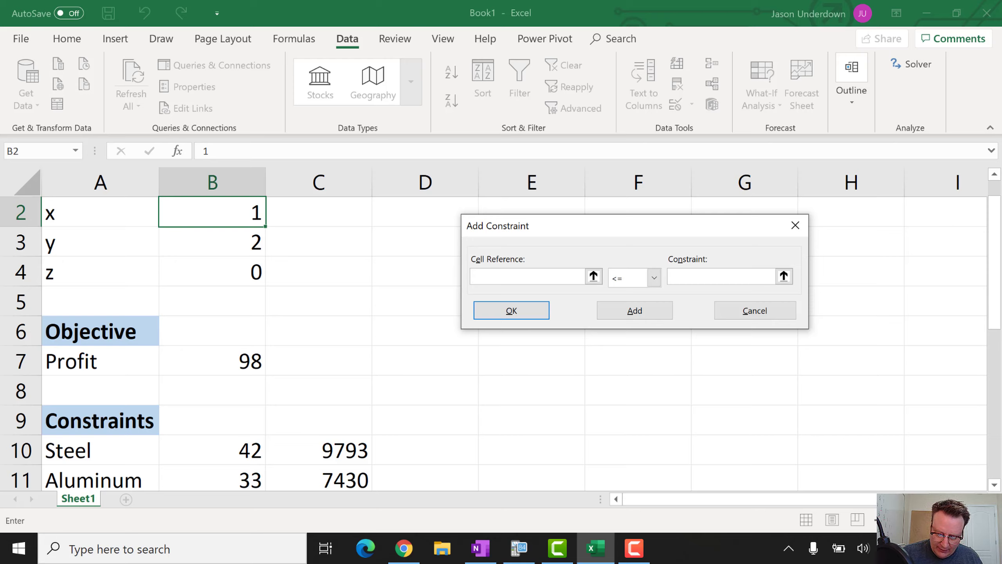
Add constraints $B$10 <= $C$10 for Steel and $B$11 <= $C$11 for Aluminum
click(223, 447)
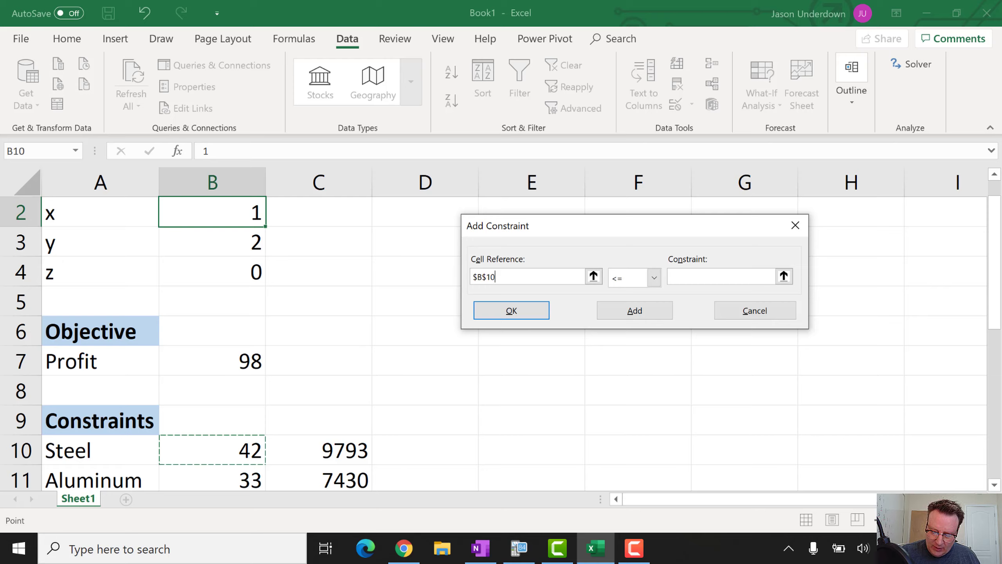
click(702, 276)
click(319, 450)
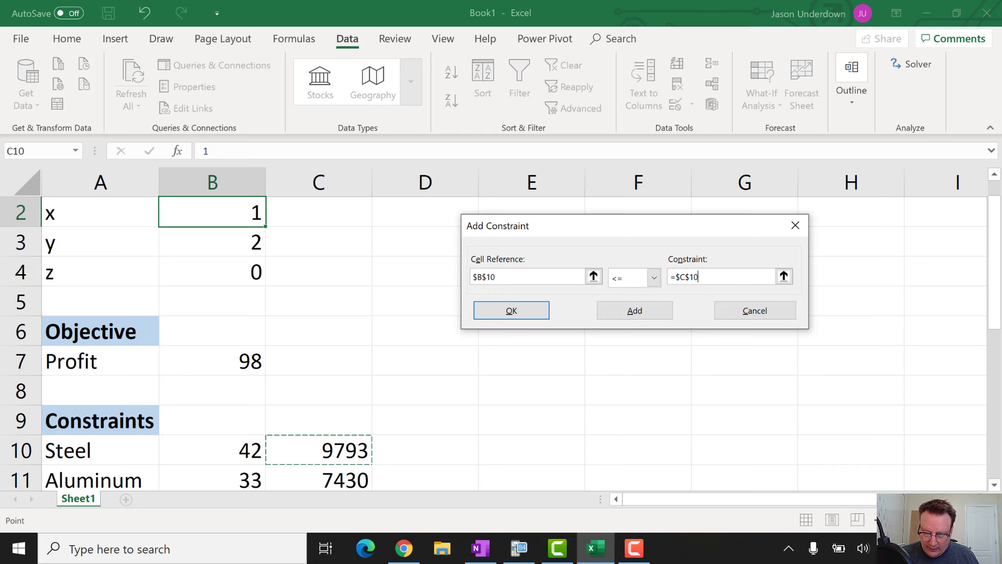
key(alt+a)
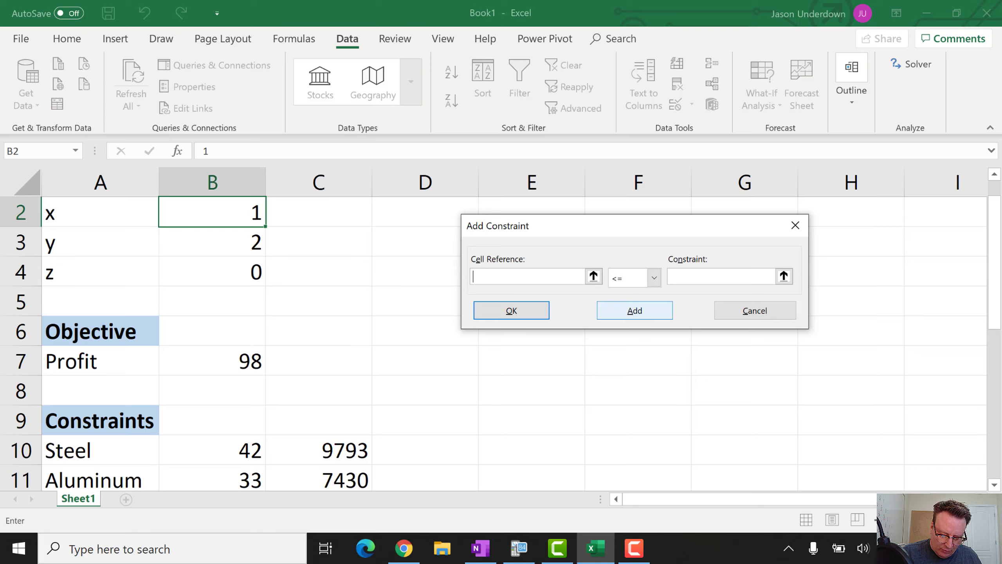
click(237, 478)
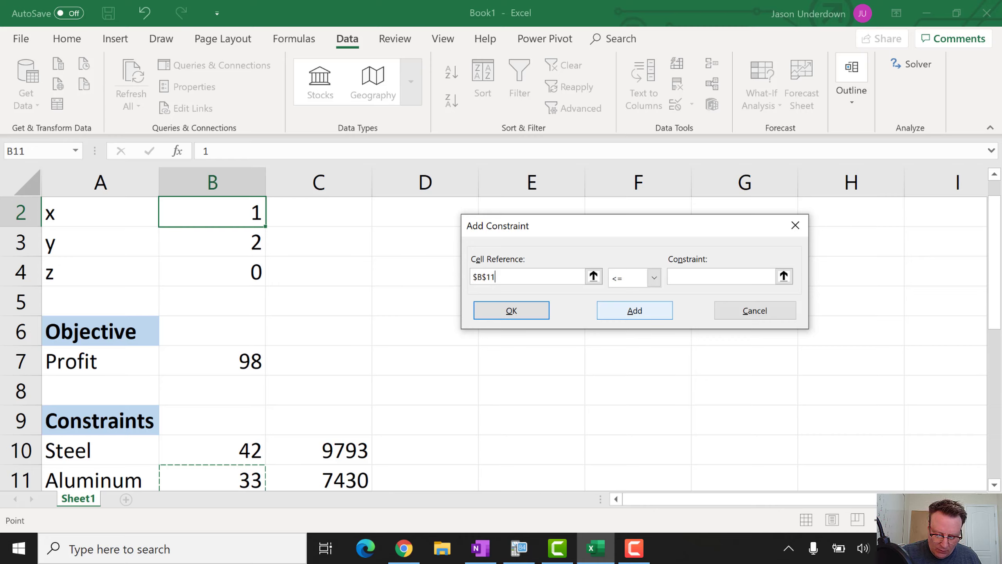
click(721, 277)
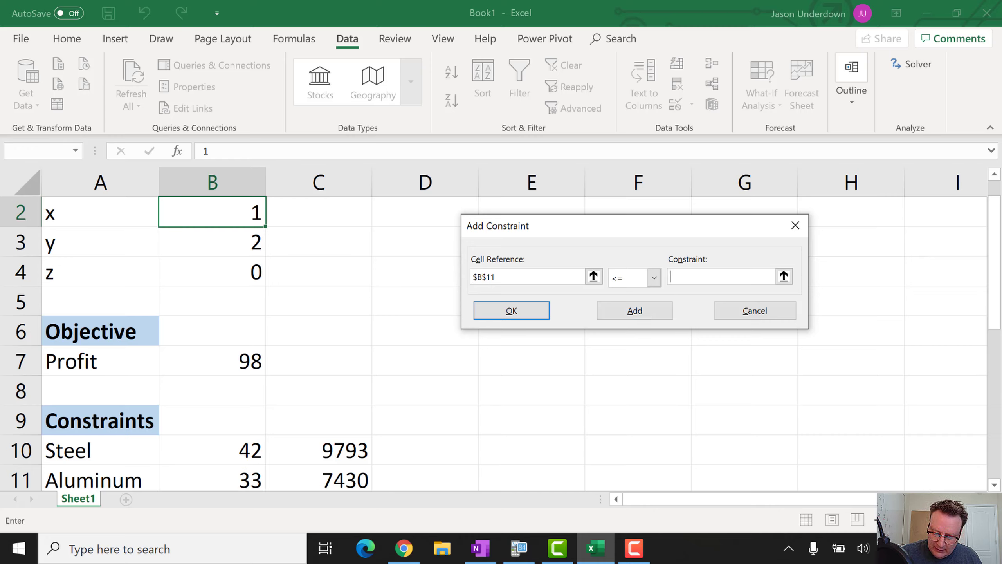
click(318, 478)
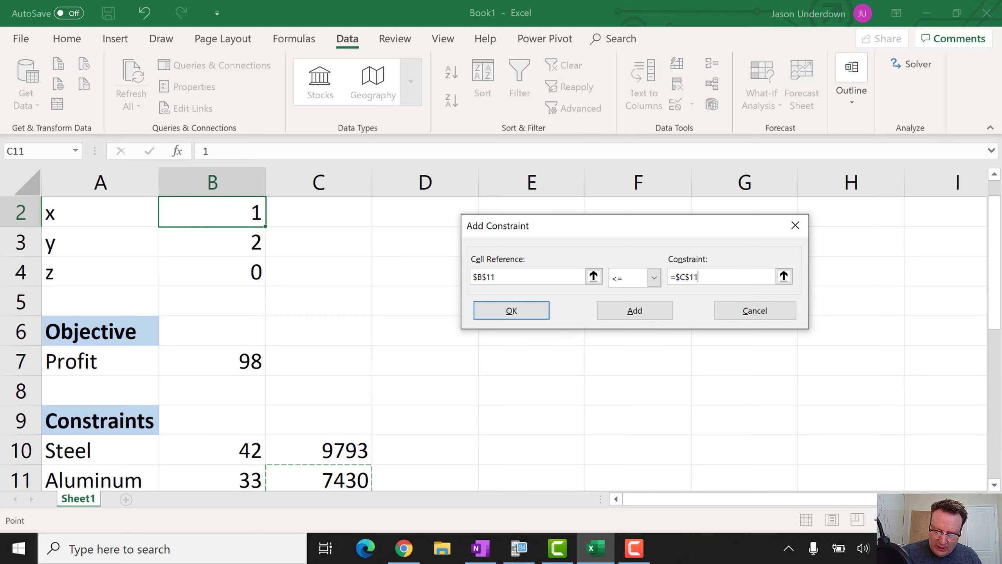
key(Return)
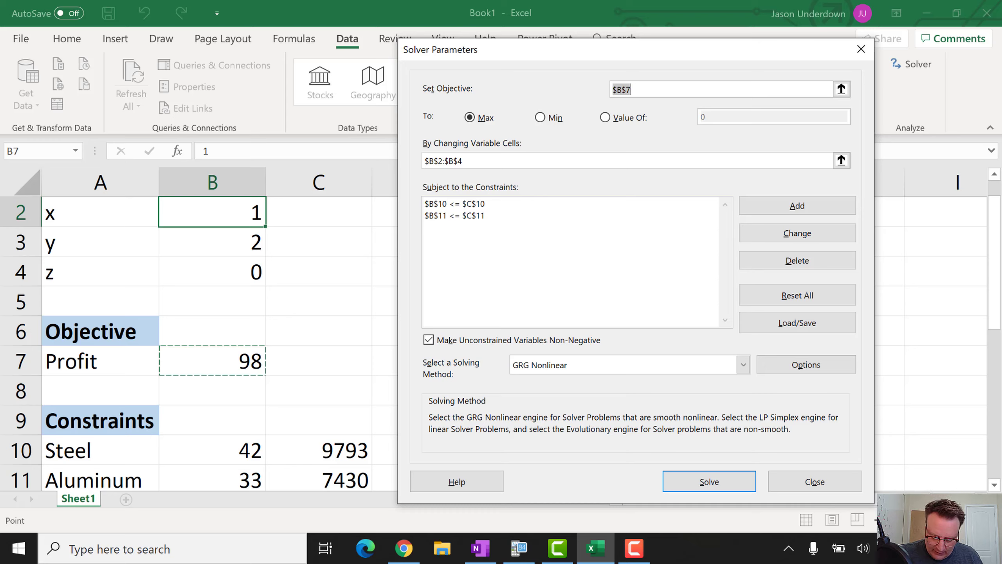
Solve with Simplex LP, giving Profit 28625.69 at y = 753.3077 and x = z = 0
key(alt+k)
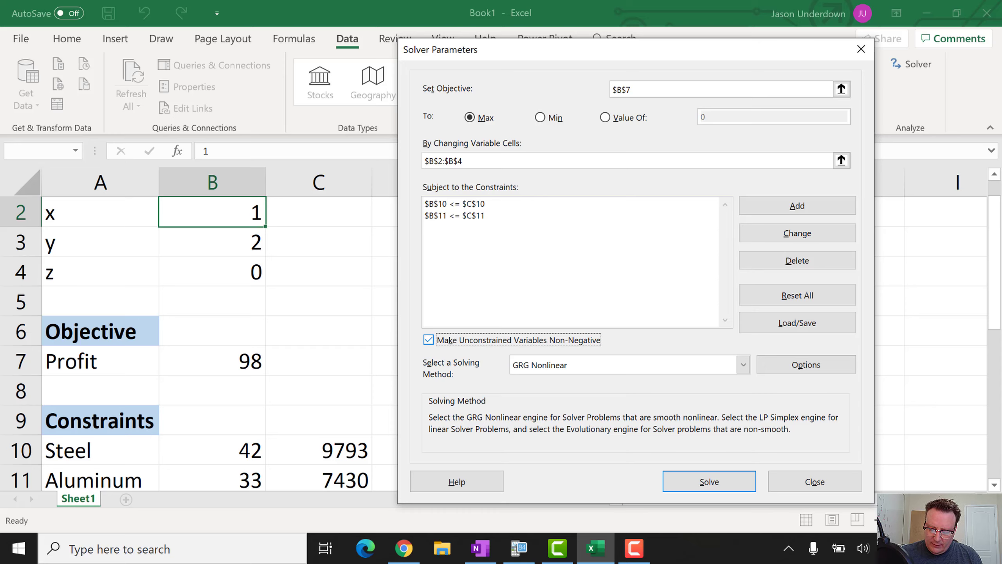
click(743, 364)
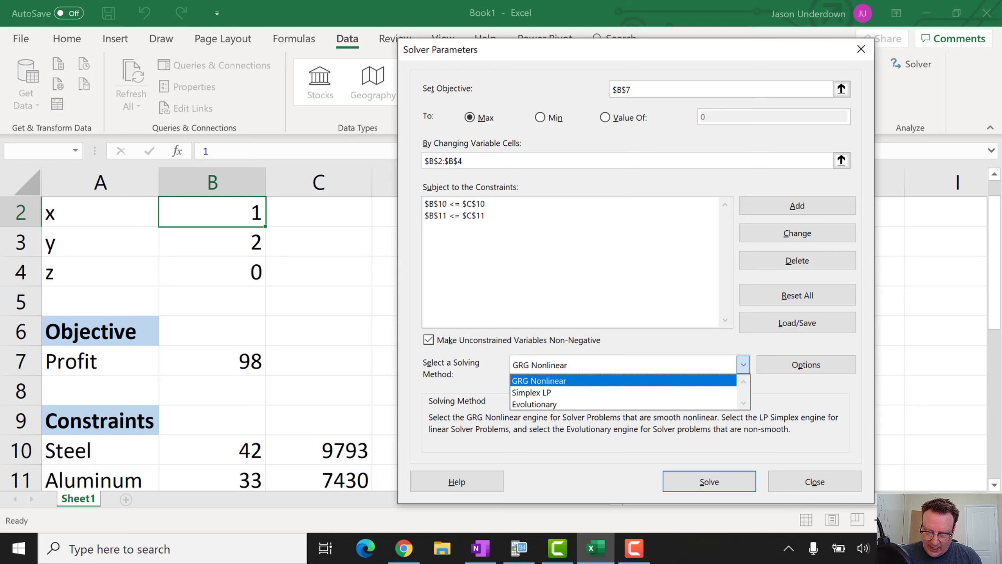
click(571, 392)
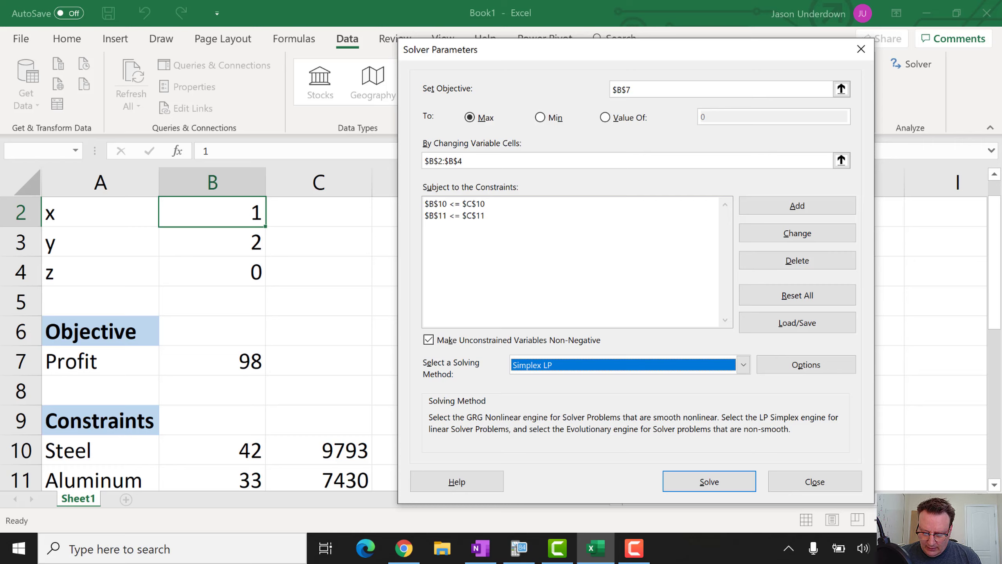
key(Return)
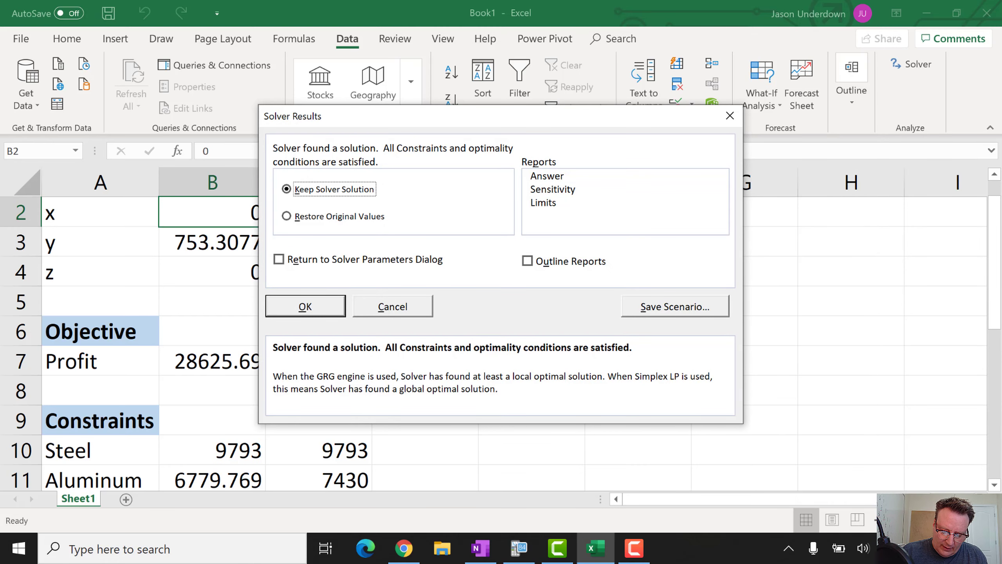
Accept Keep Solver Solution, leaving Steel at its full 9793 limit and Aluminum at 6779.769
key(Return)
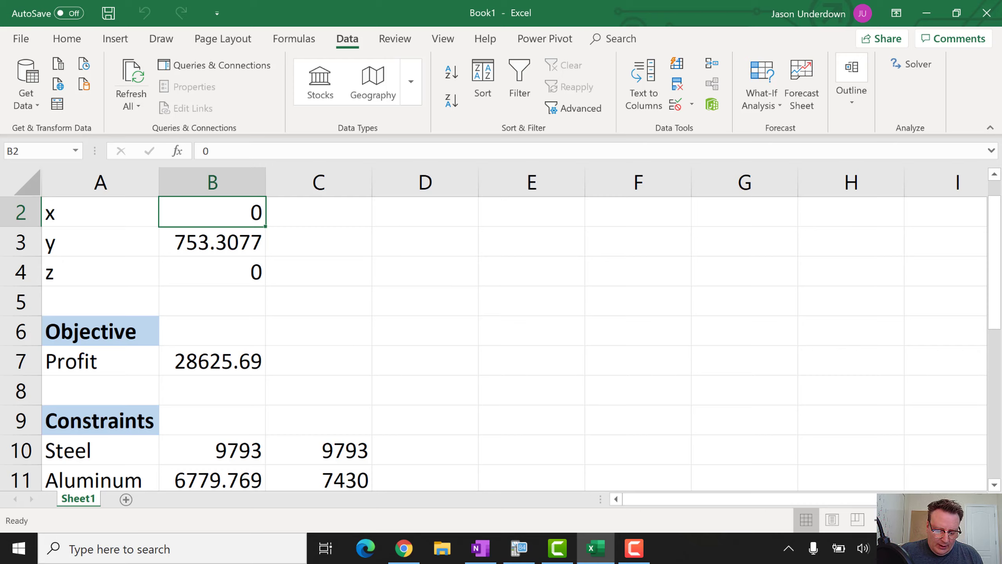
click(213, 361)
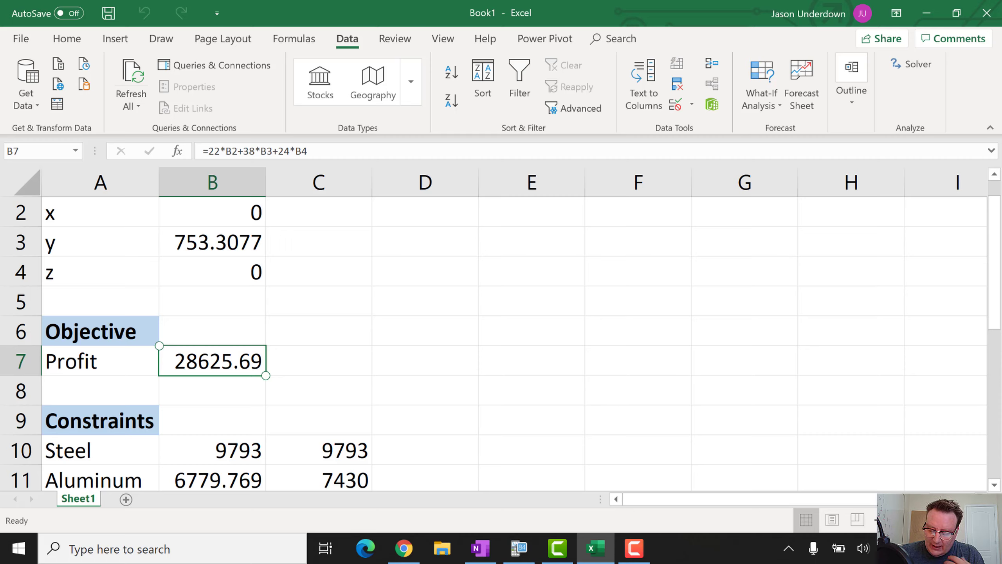
Reopen Solver for the model and begin adding a new constraint
click(912, 64)
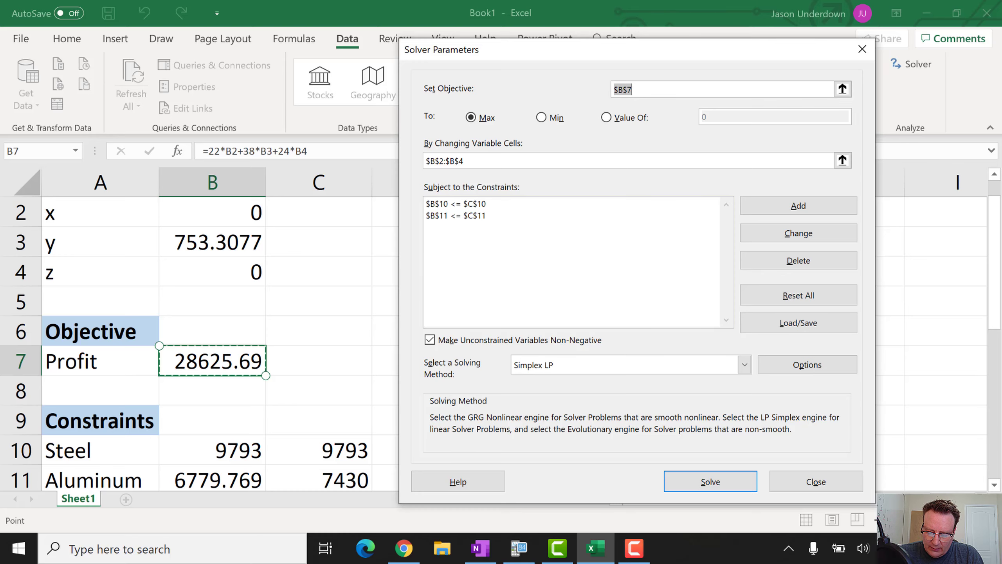
click(799, 205)
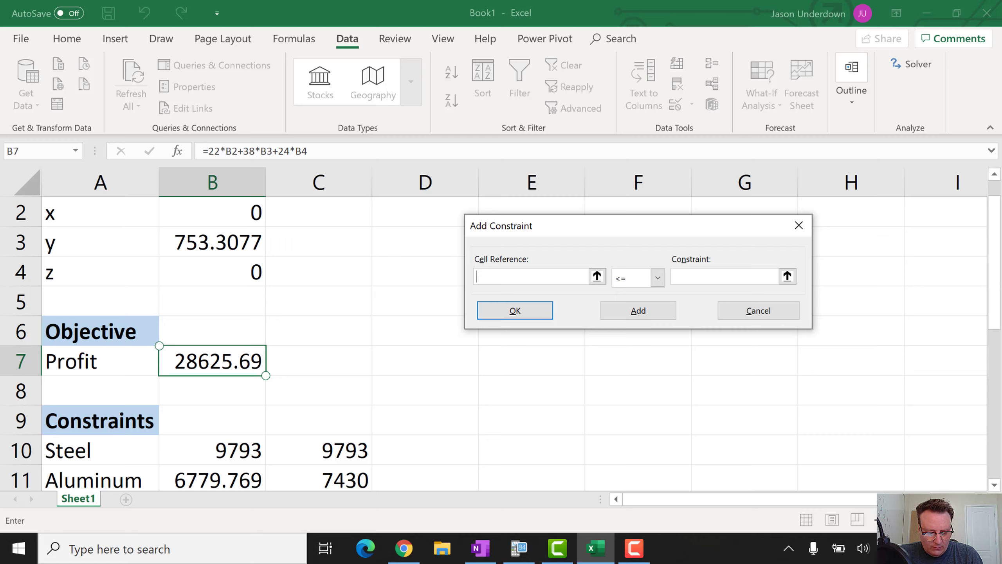
Add int constraints on B2, B3 and B4 so x, y and z must be whole numbers
click(221, 213)
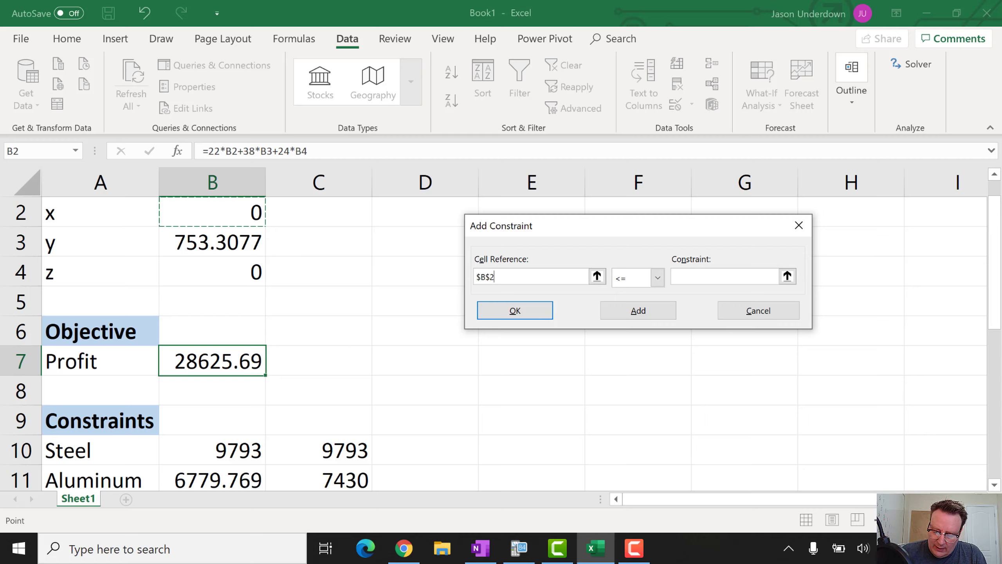
click(658, 277)
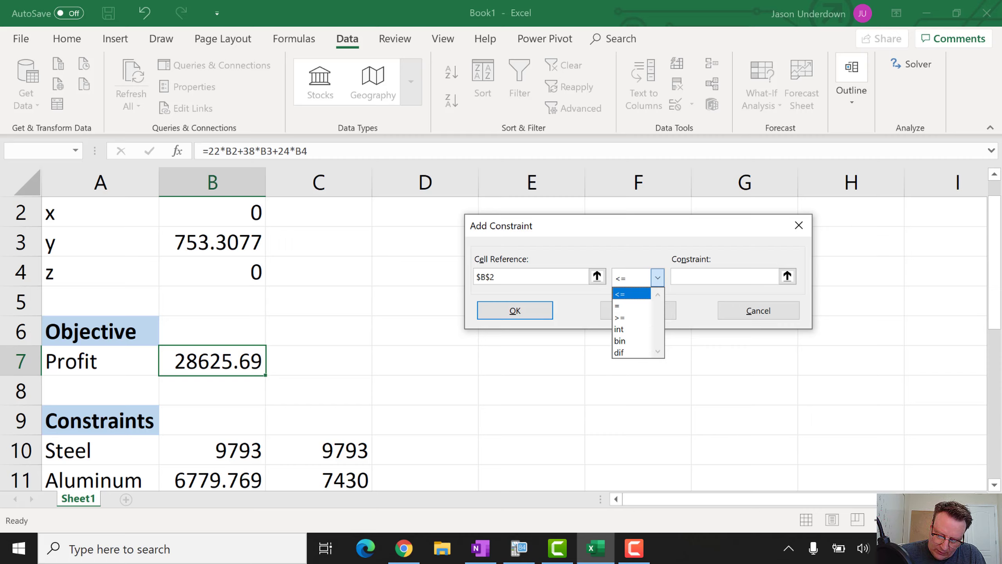
click(631, 330)
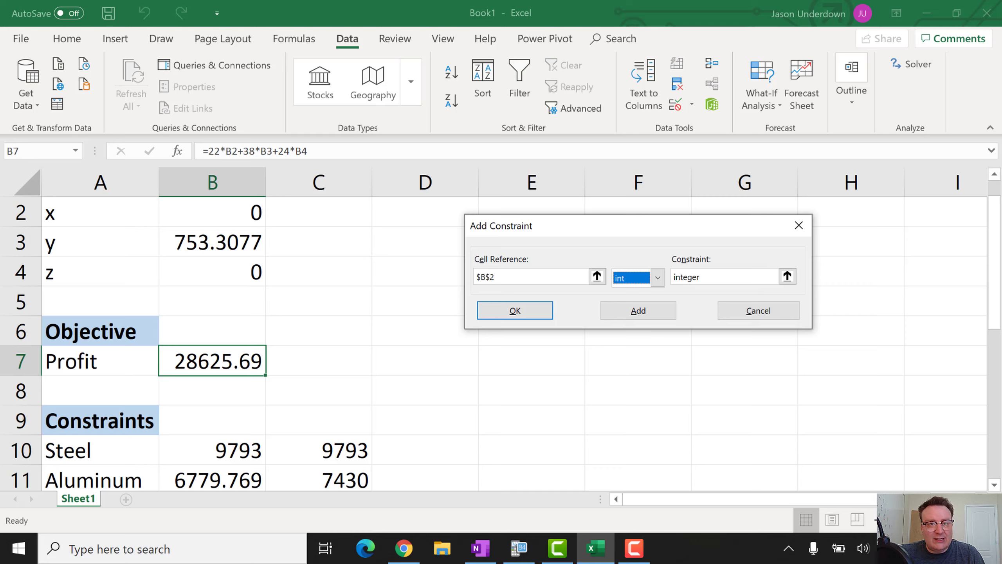
click(638, 310)
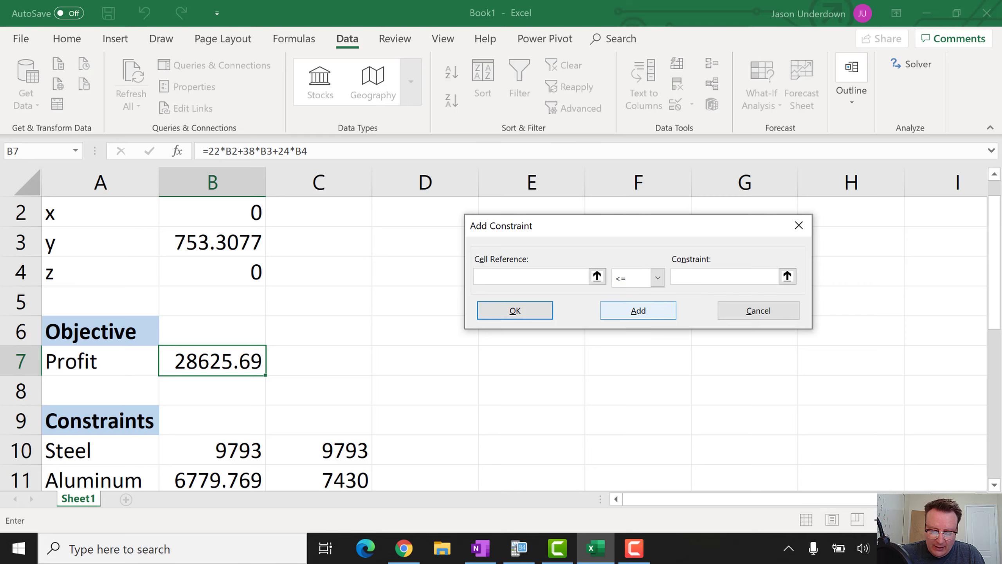
click(212, 241)
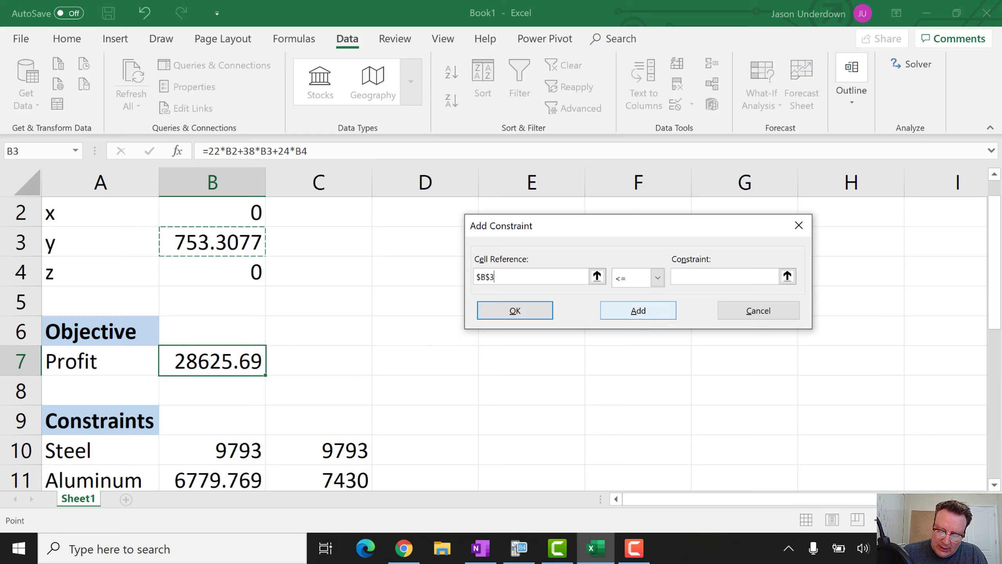
click(657, 278)
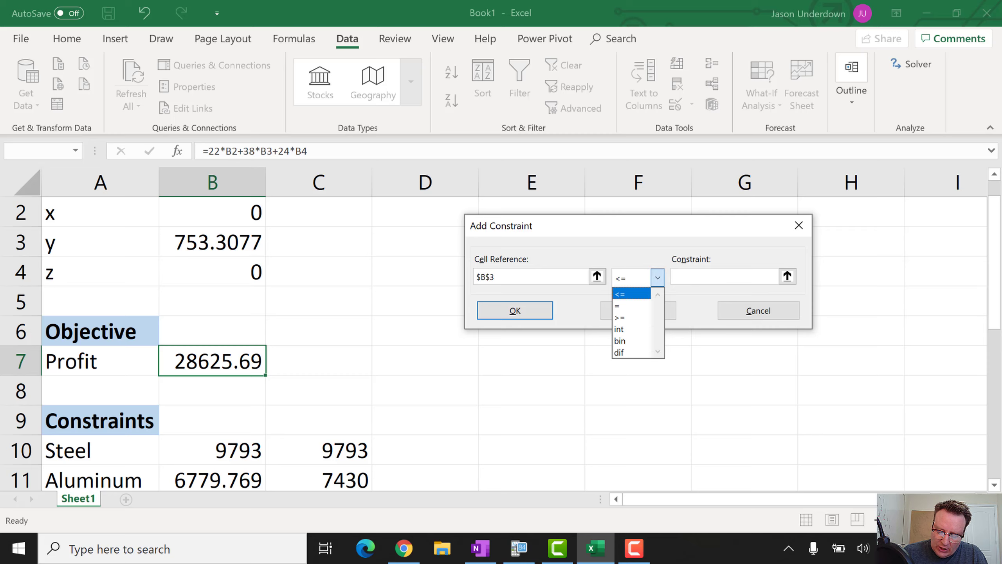
click(631, 330)
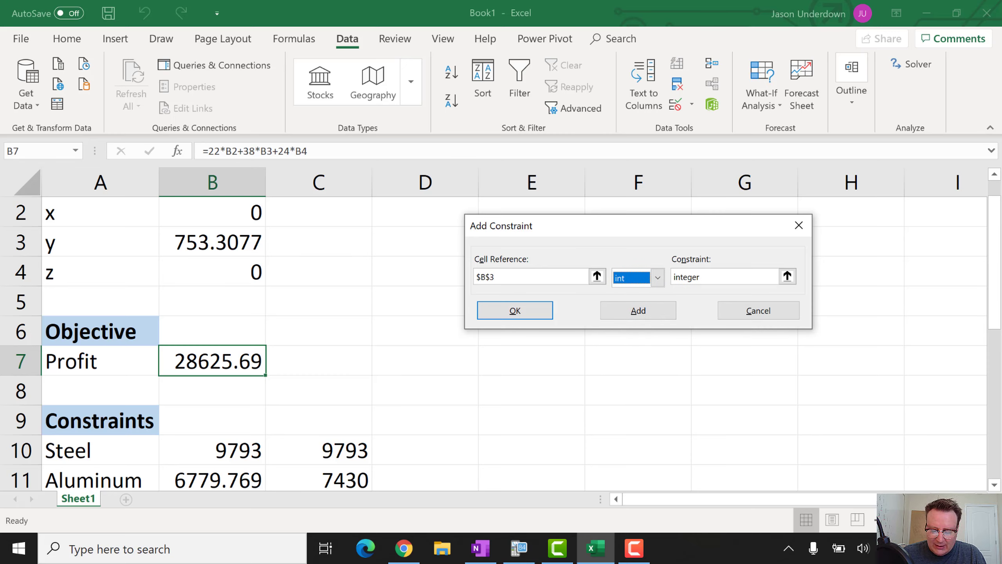
click(638, 310)
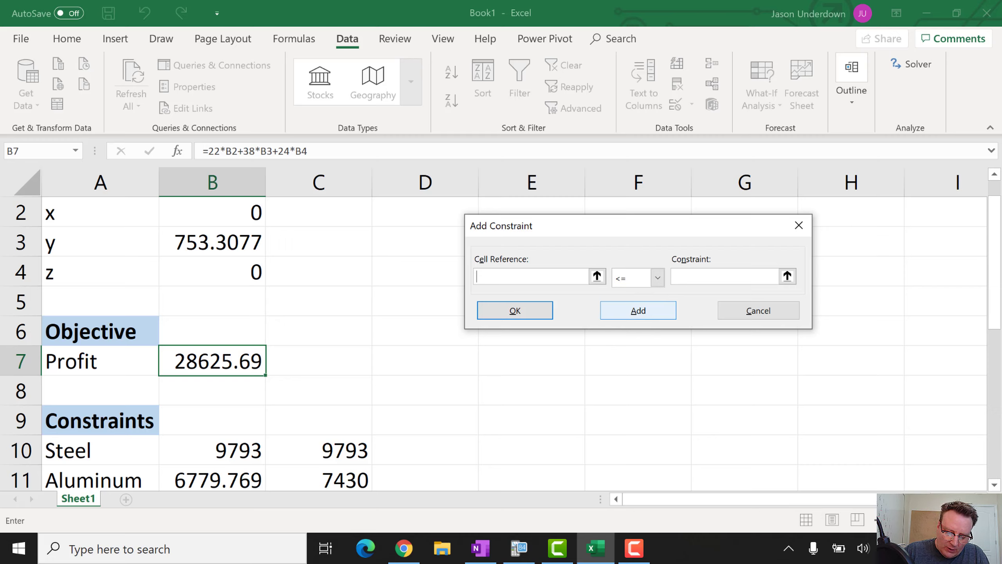
click(217, 271)
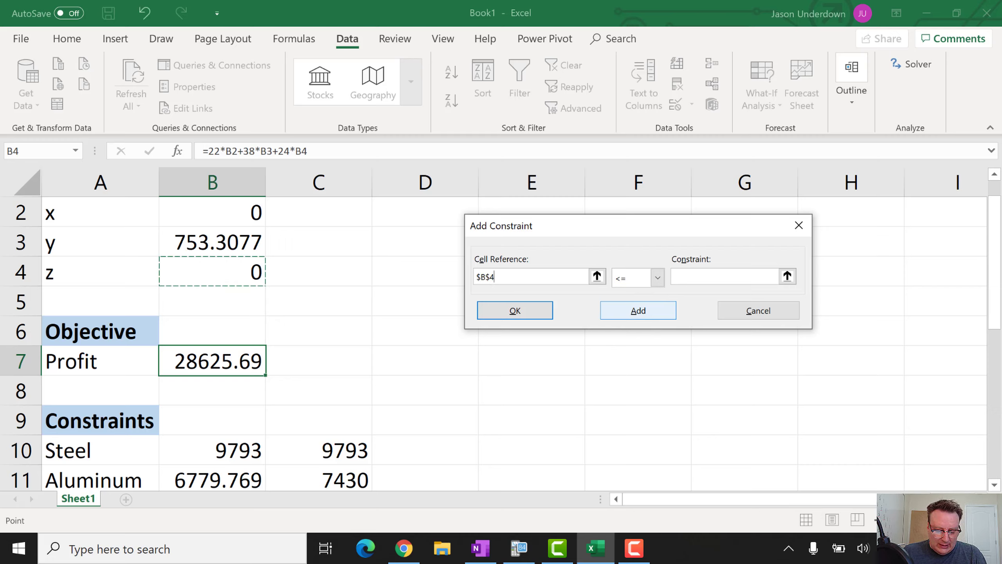
click(686, 275)
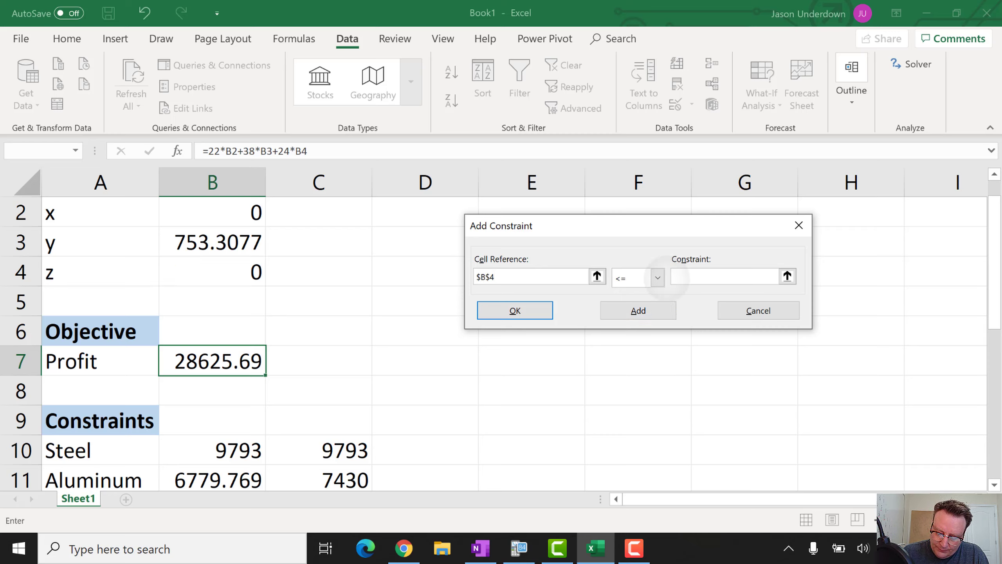
click(657, 278)
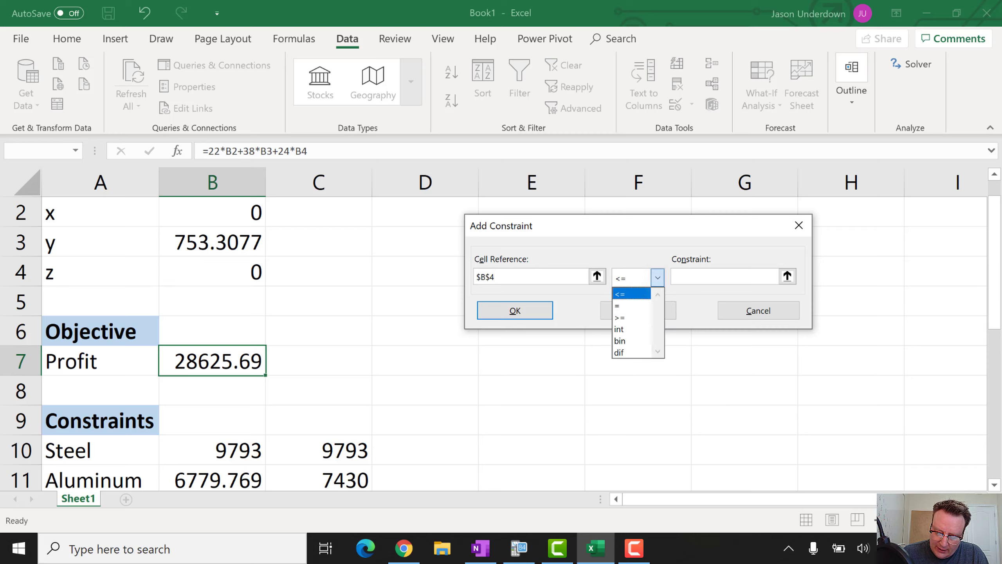
click(619, 329)
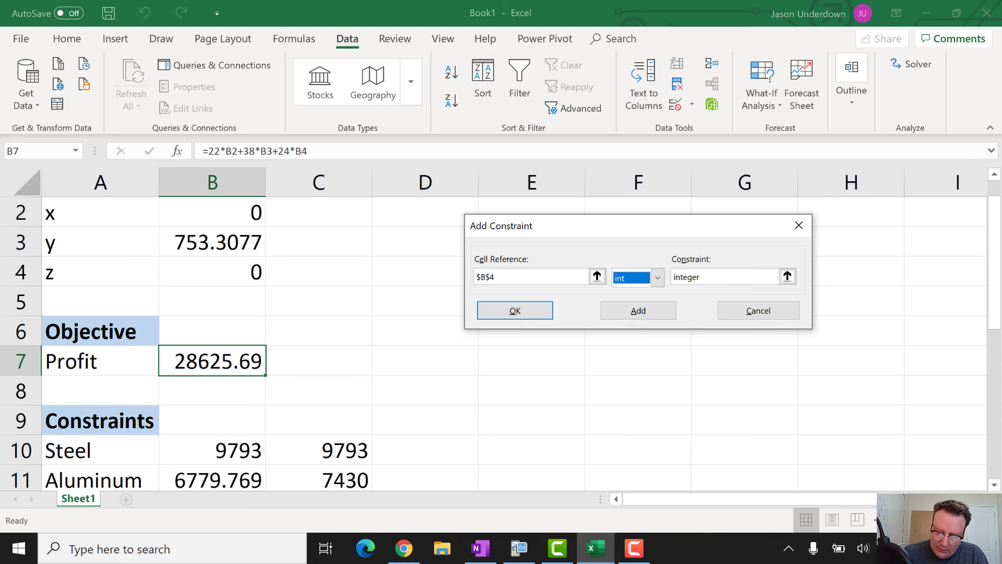
key(Return)
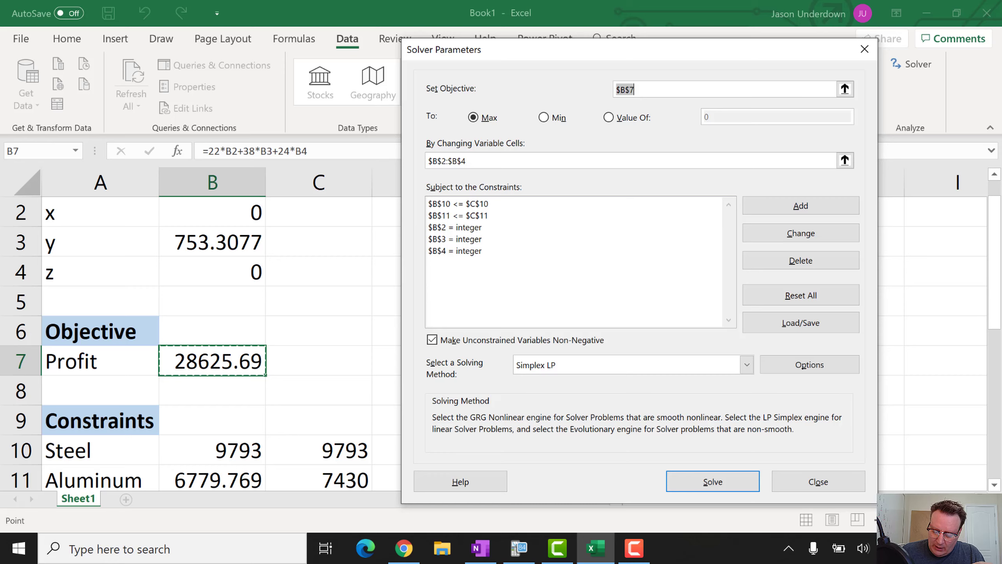
Solve with the integer constraints and keep the result: y = 753, Profit 28614
key(Return)
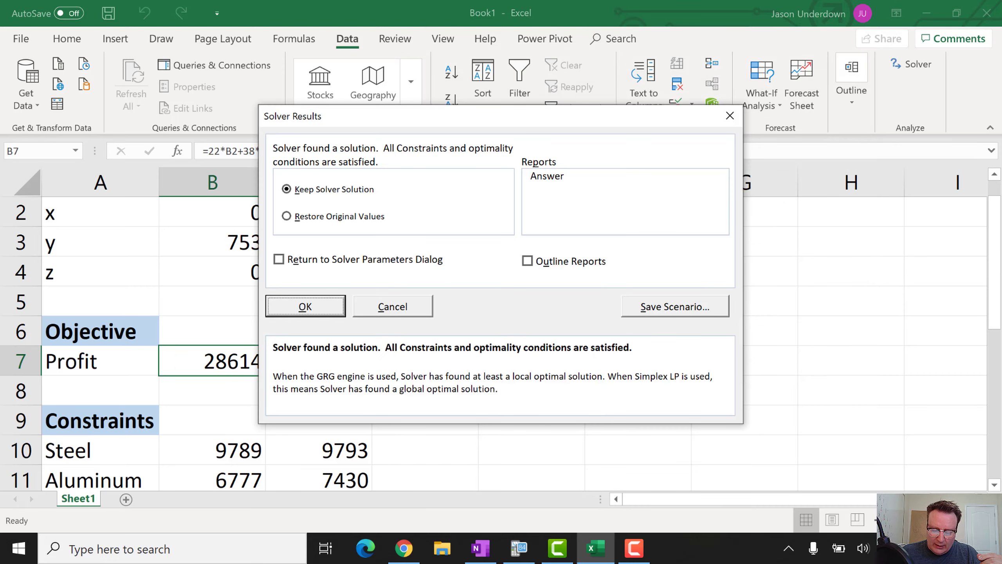
key(Return)
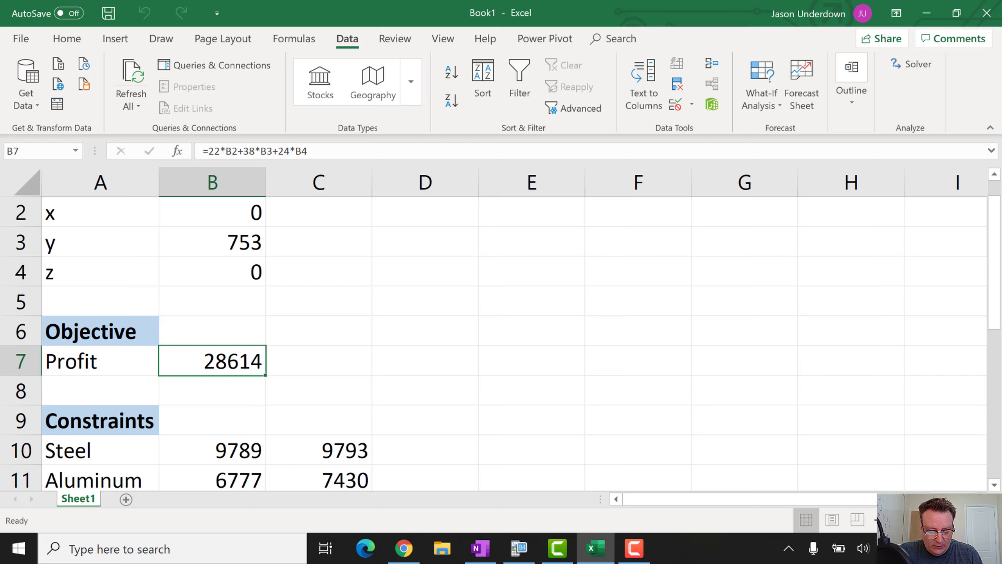
Edit the B7 Profit formula to =25*B2+36*B3+28*B4, so Profit shows 27108
click(213, 361)
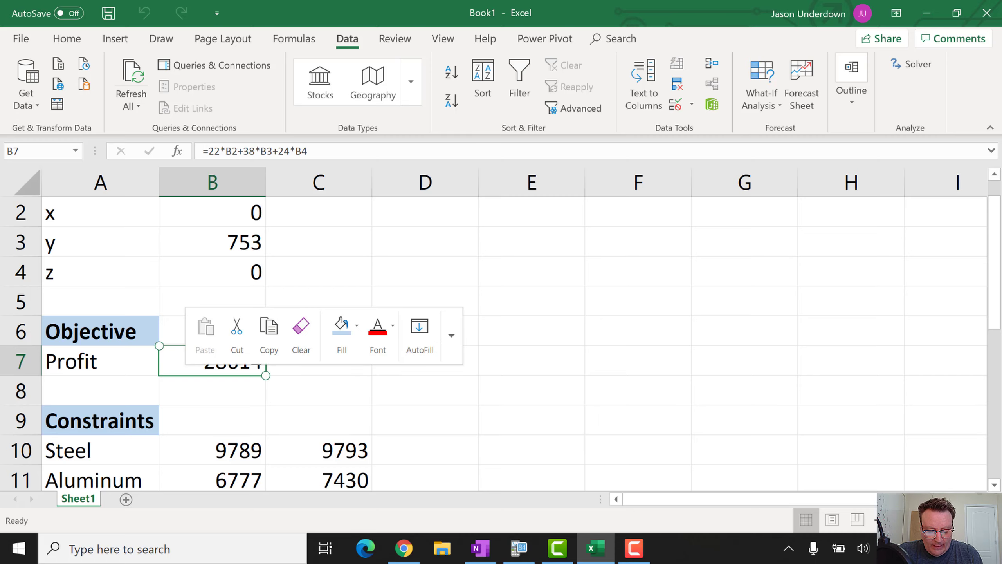
click(170, 367)
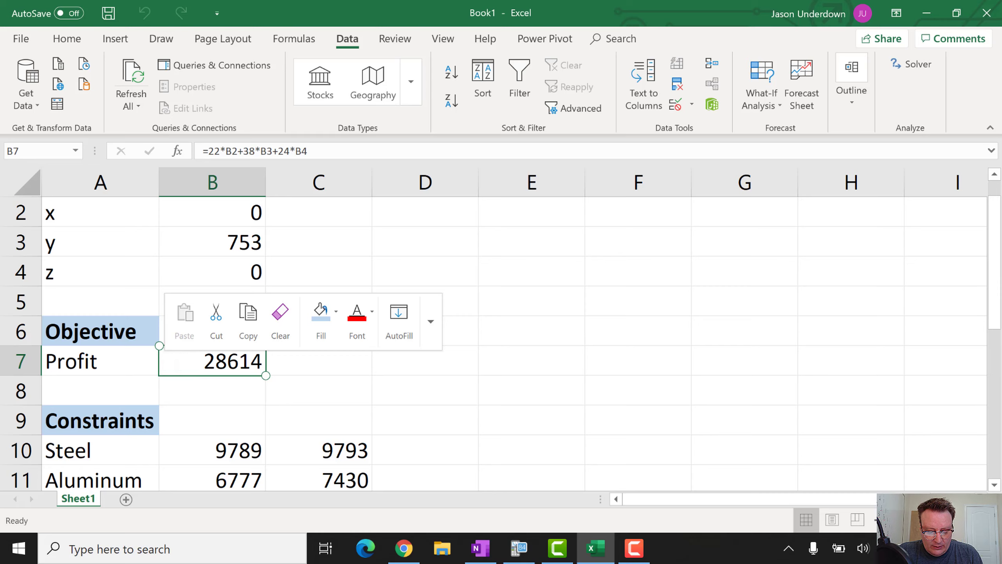
click(315, 152)
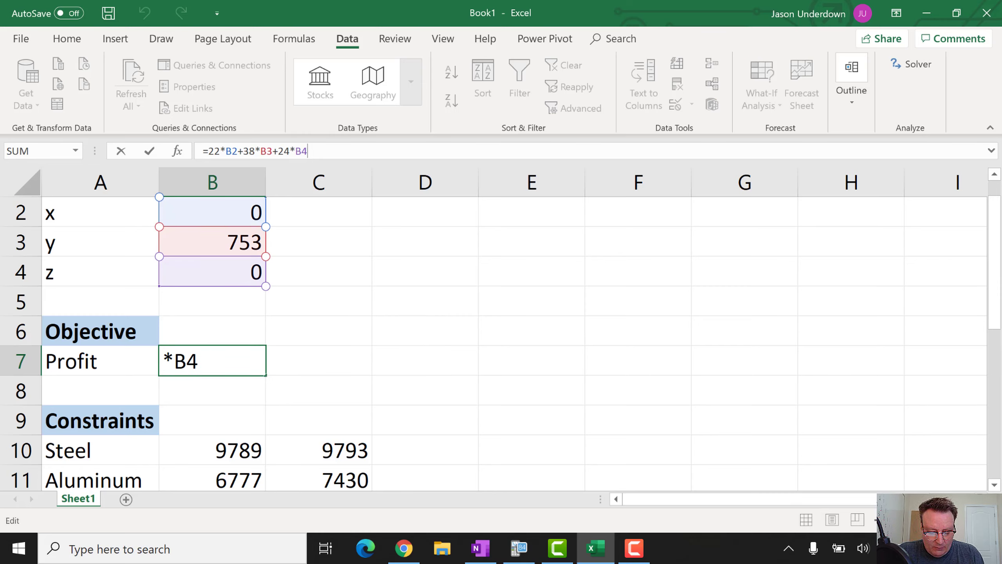
key(Left)
key(Left)
key(Left)
key(Left)
key(Left)
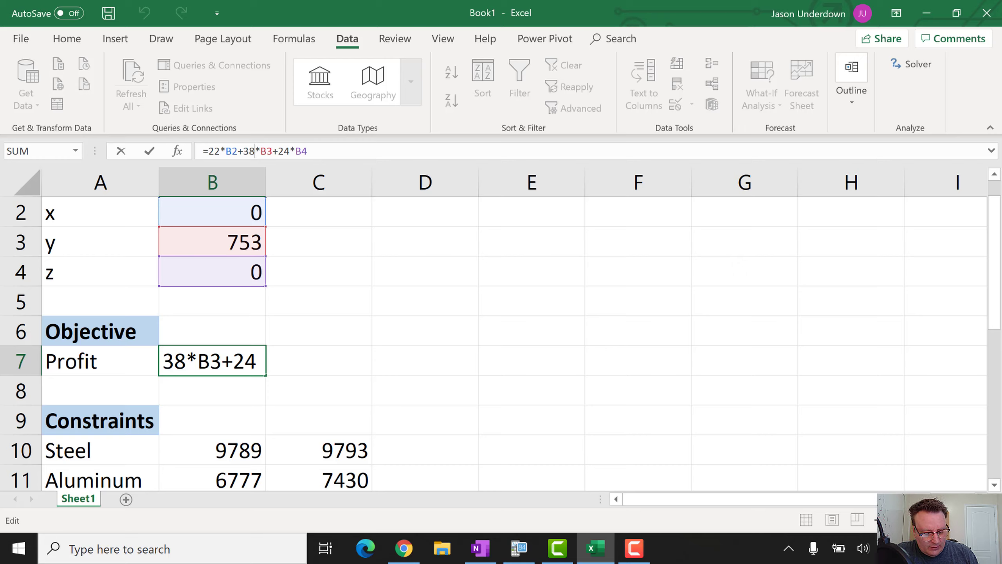
key(BackSpace)
text(6)
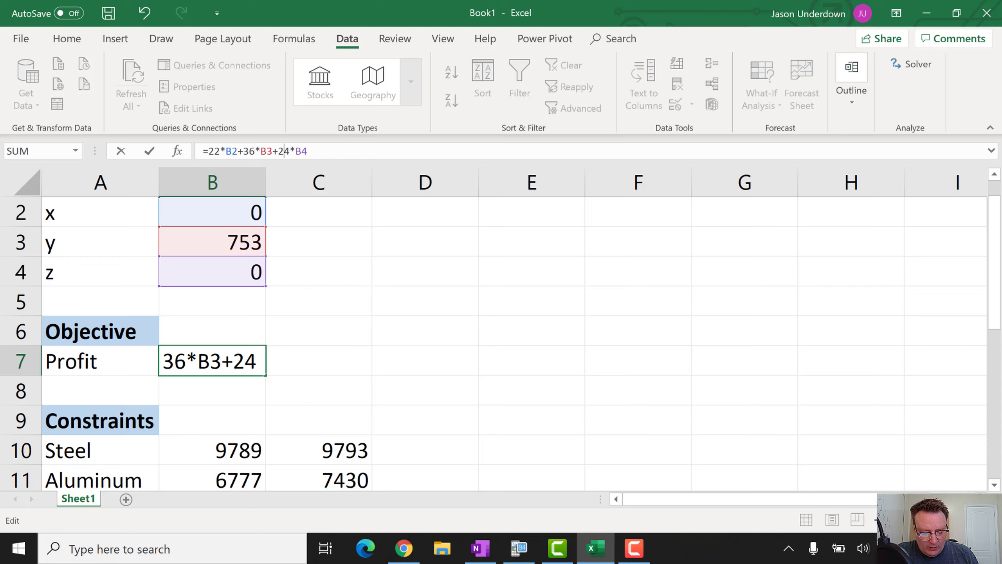
key(Right)
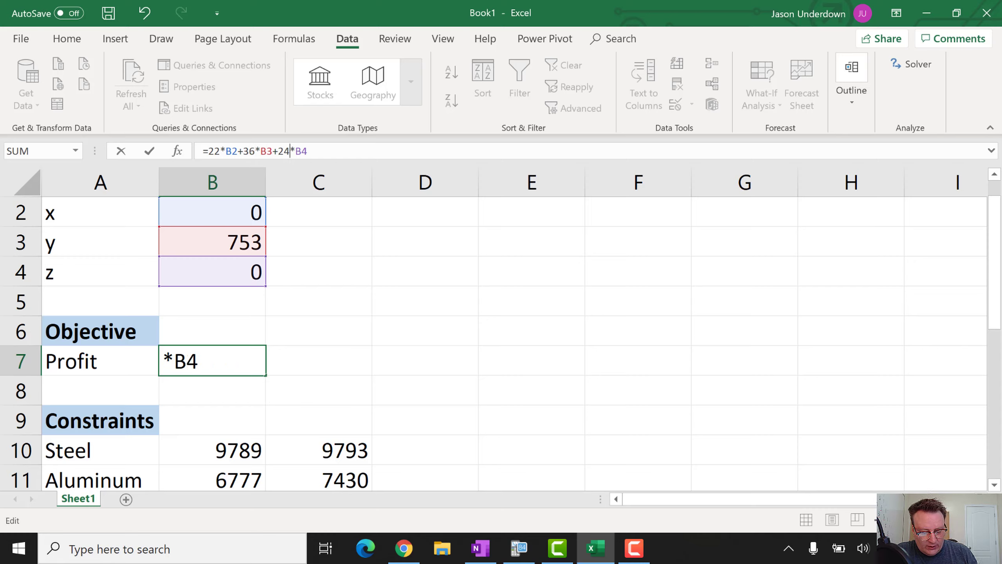
key(BackSpace)
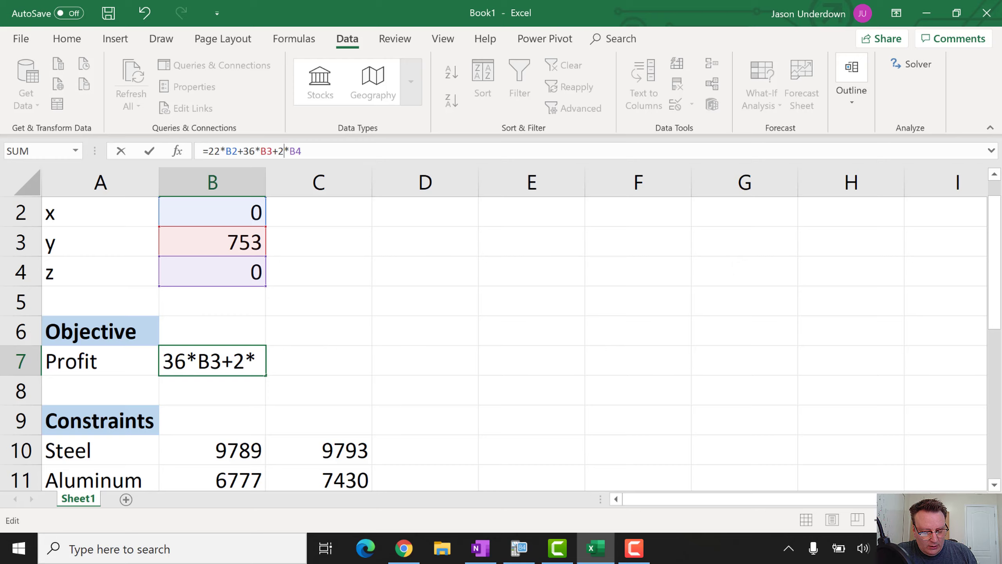
text(8)
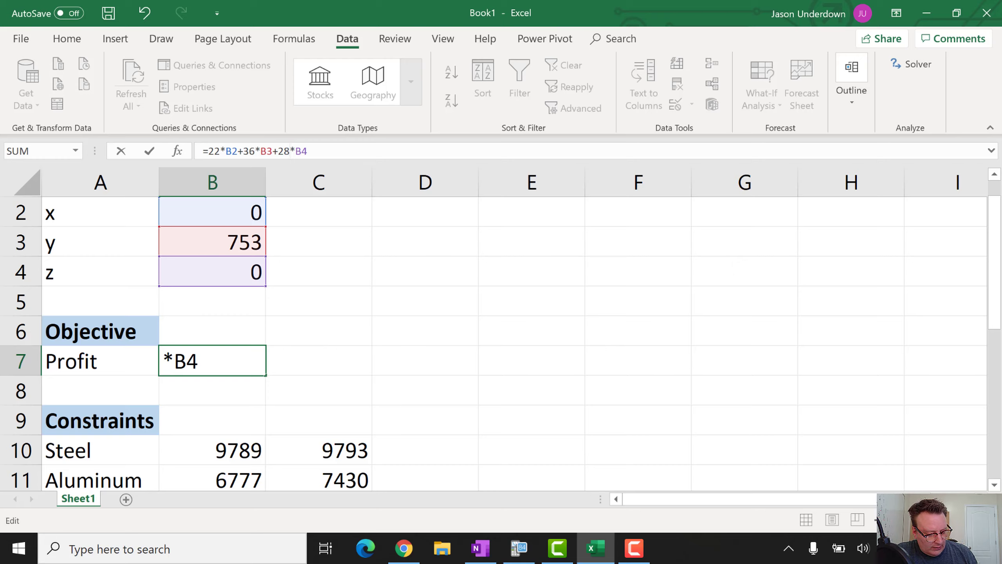
key(Left)
key(Left)
key(Left)
key(Left)
key(Left)
key(Left)
key(Left)
key(Left)
key(Left)
key(Left)
key(Left)
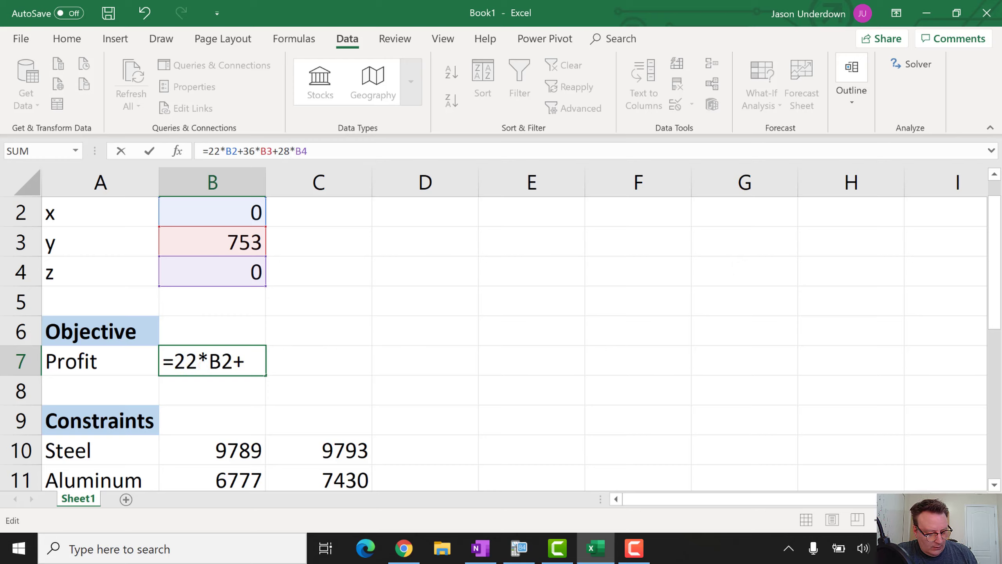
key(BackSpace)
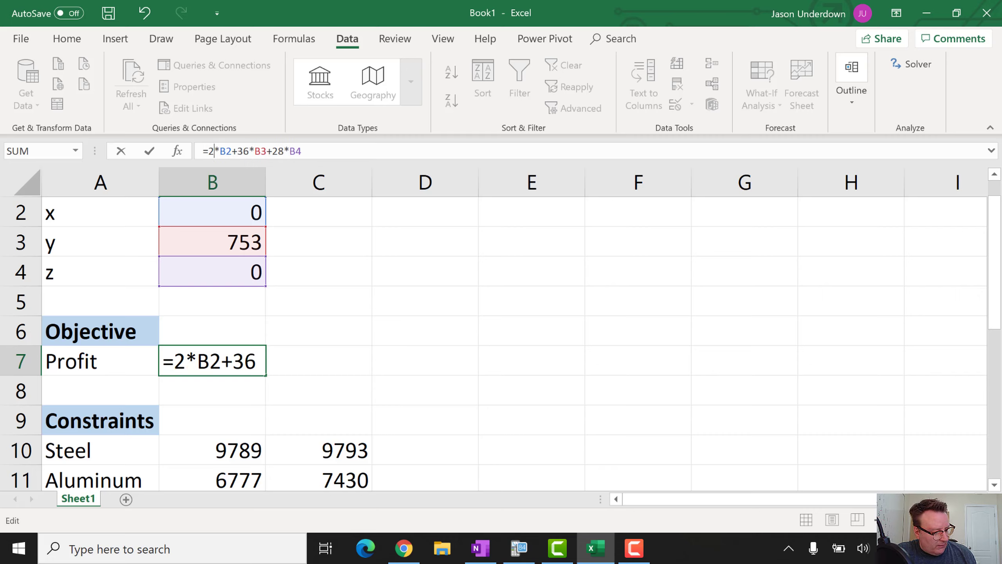
text(5)
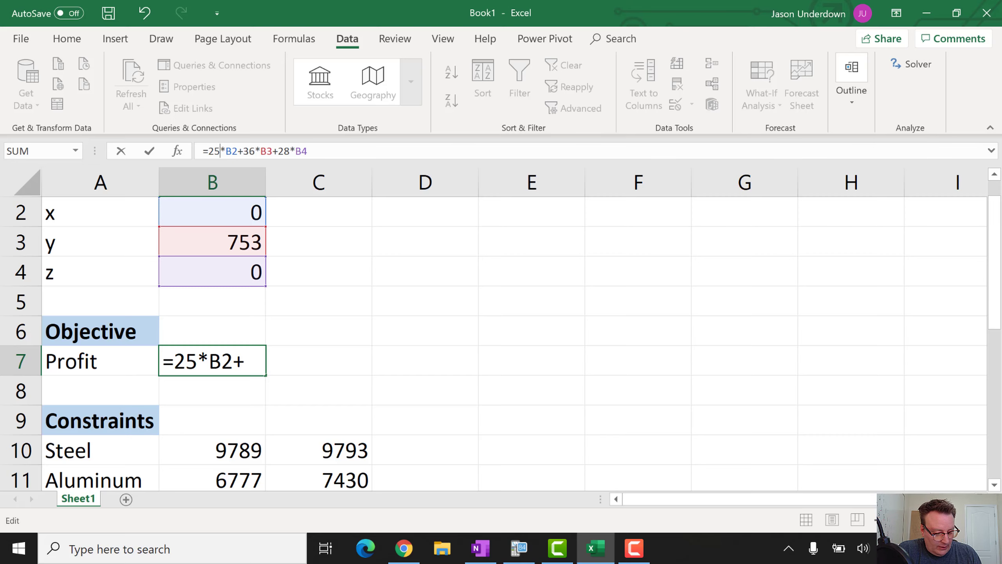
key(Return)
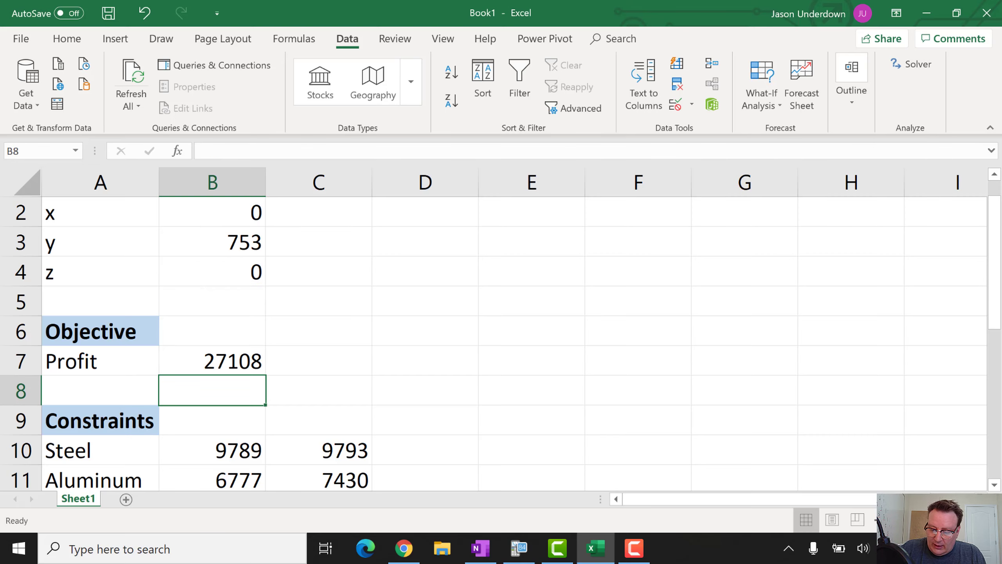
Re-run Solver and keep the solution of y = 753 with Profit 27108
click(911, 64)
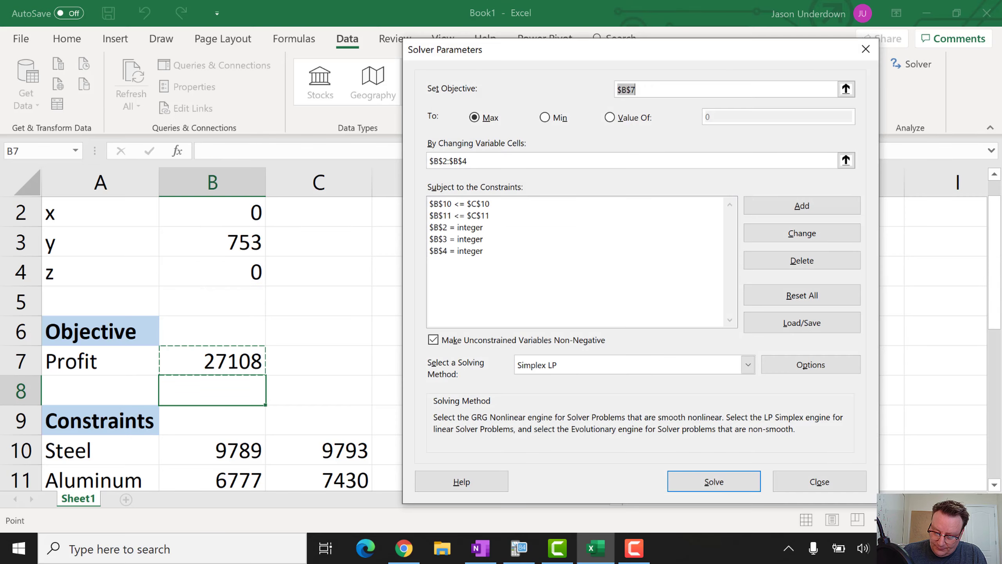
click(714, 481)
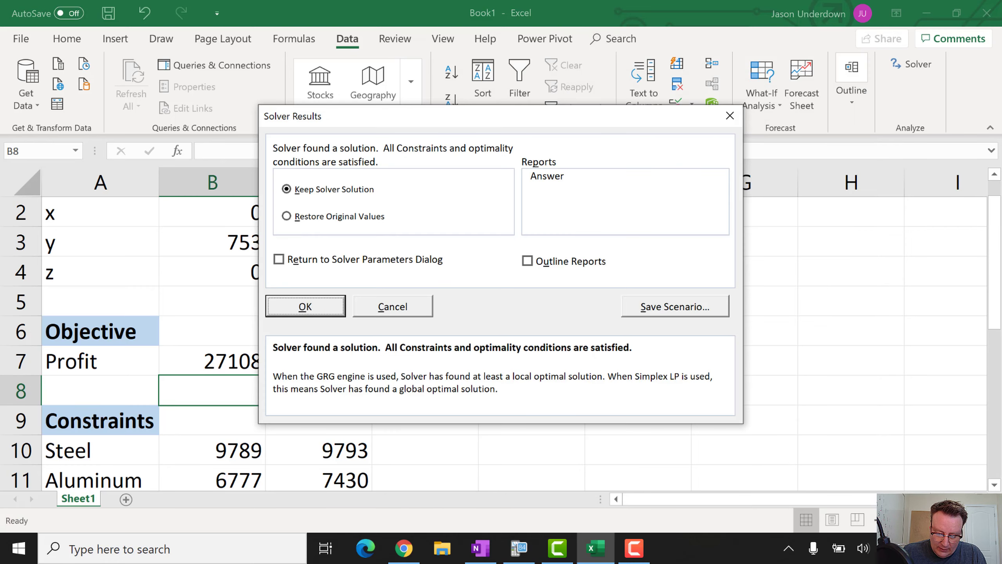
key(Return)
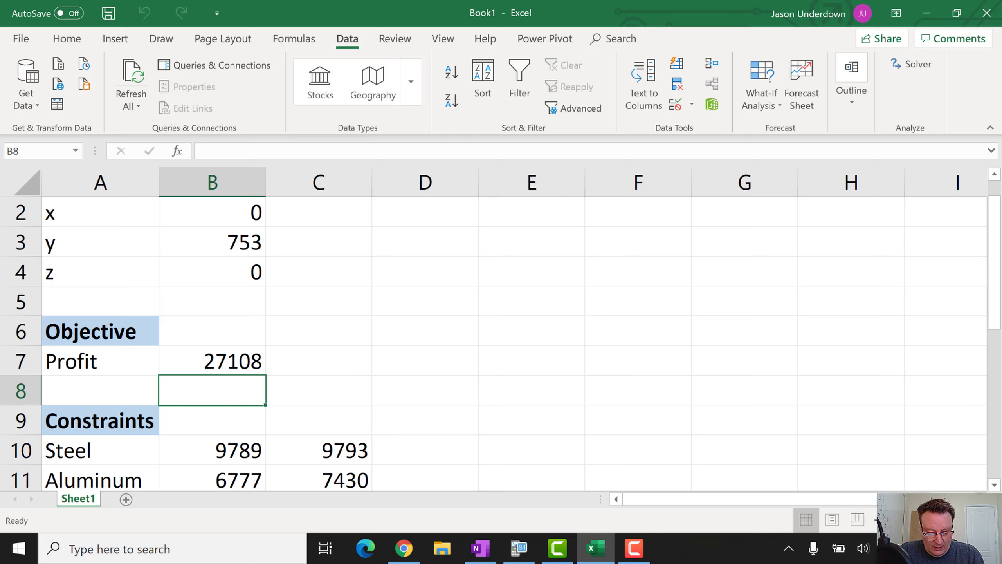
Change y's coefficient in the B7 Profit formula from 36 to 26, giving Profit 19578
click(204, 367)
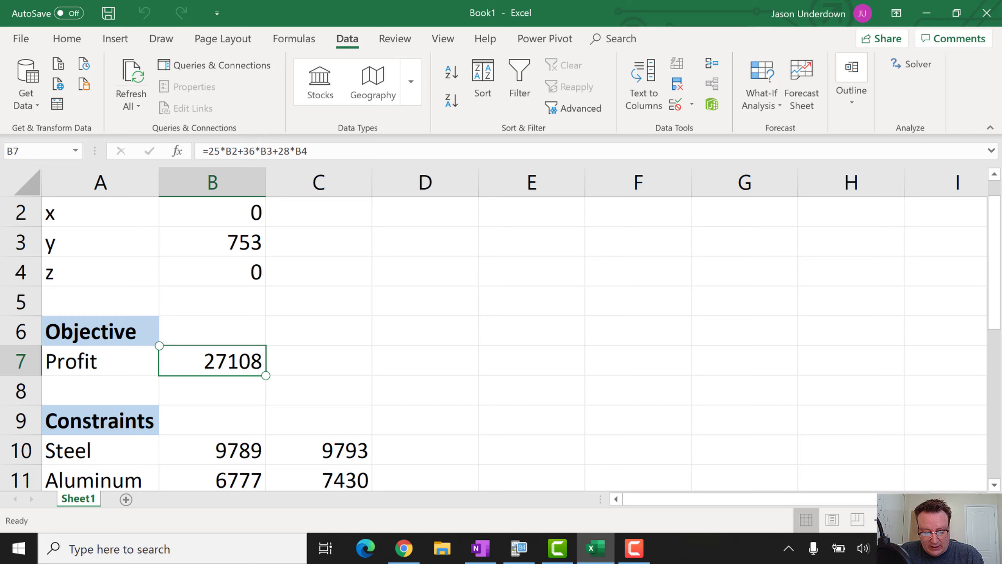
click(249, 158)
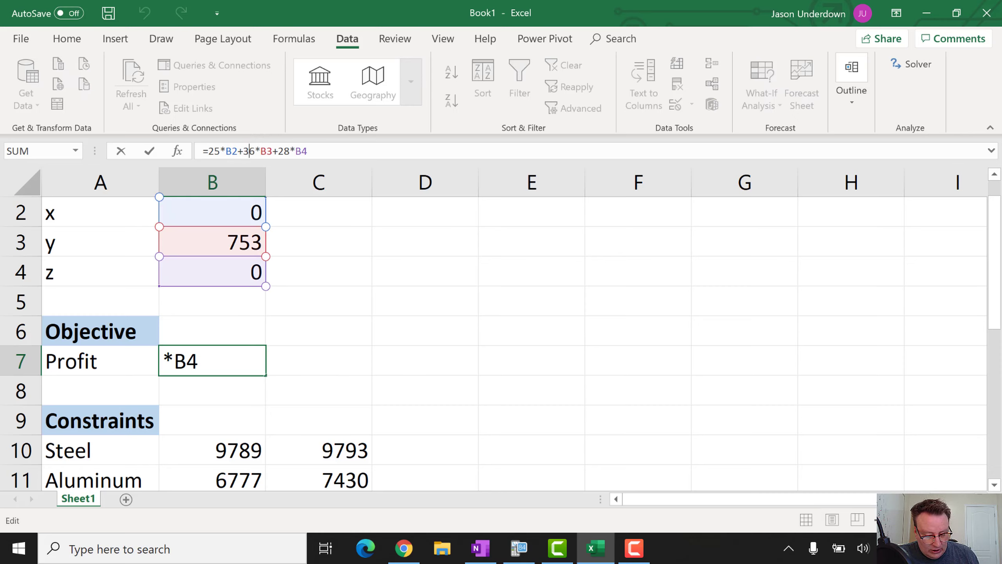
key(Right)
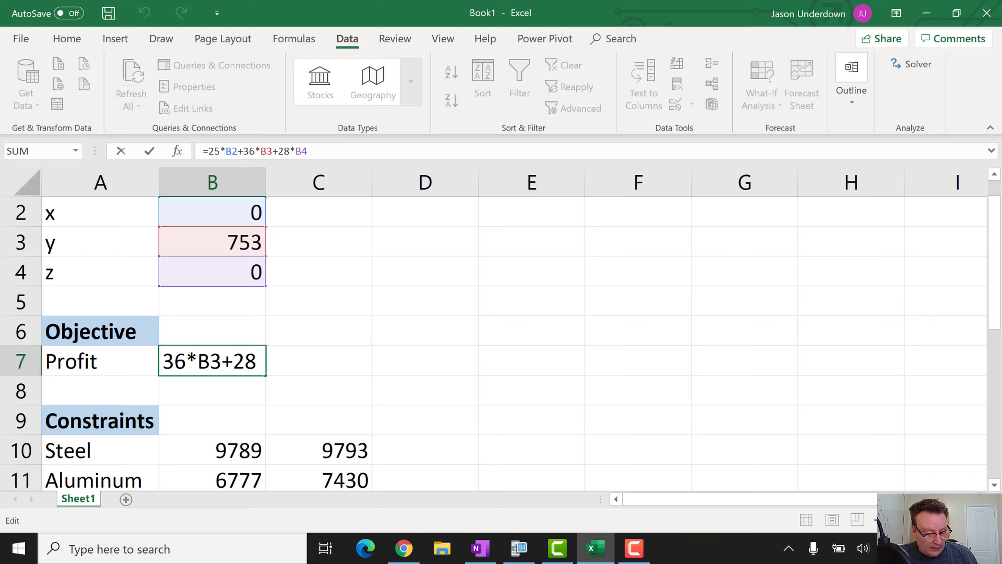
key(BackSpace)
text(2)
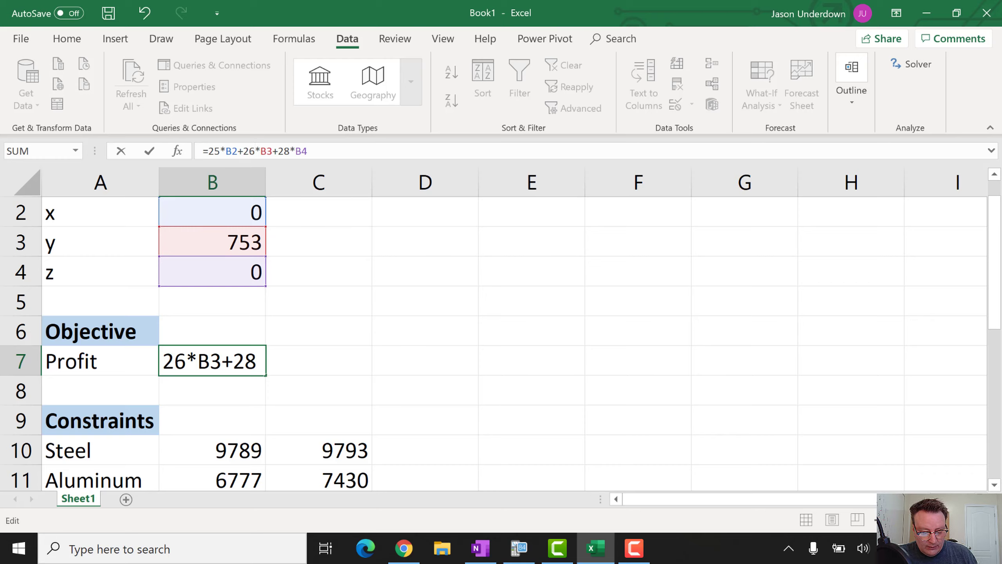
key(Return)
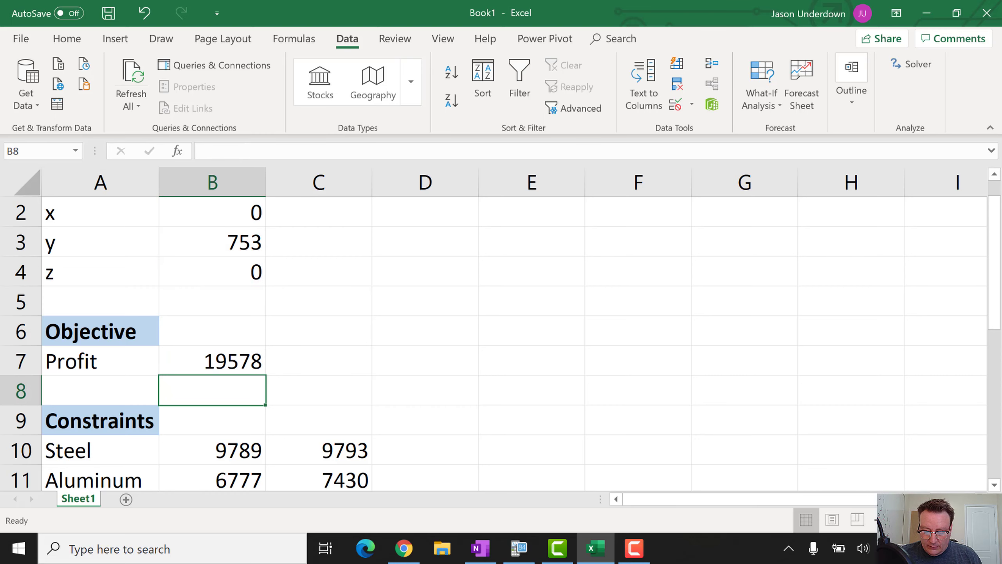
Re-run Solver, keep y = 753 with Profit 19578, and step through column B values
click(911, 64)
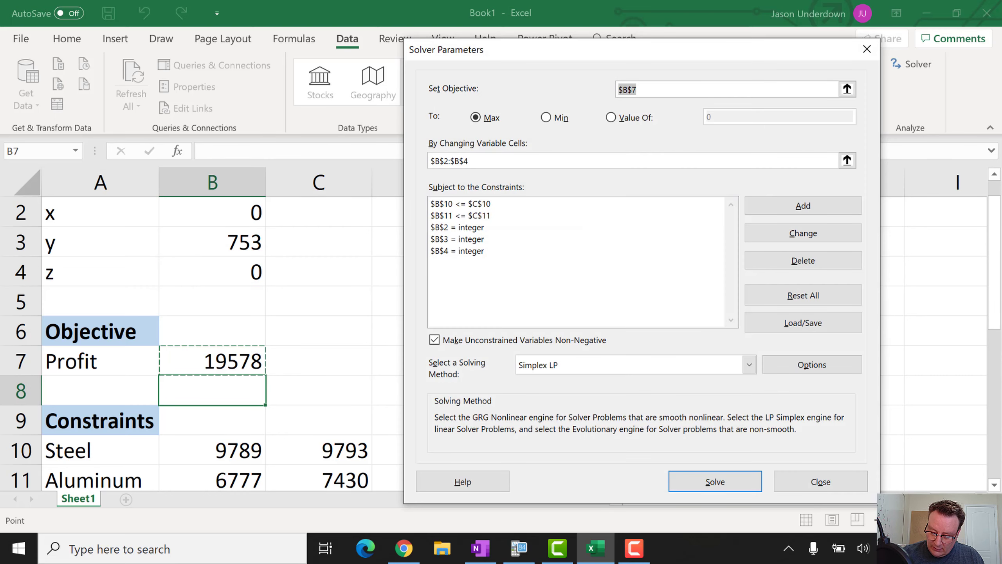
click(716, 479)
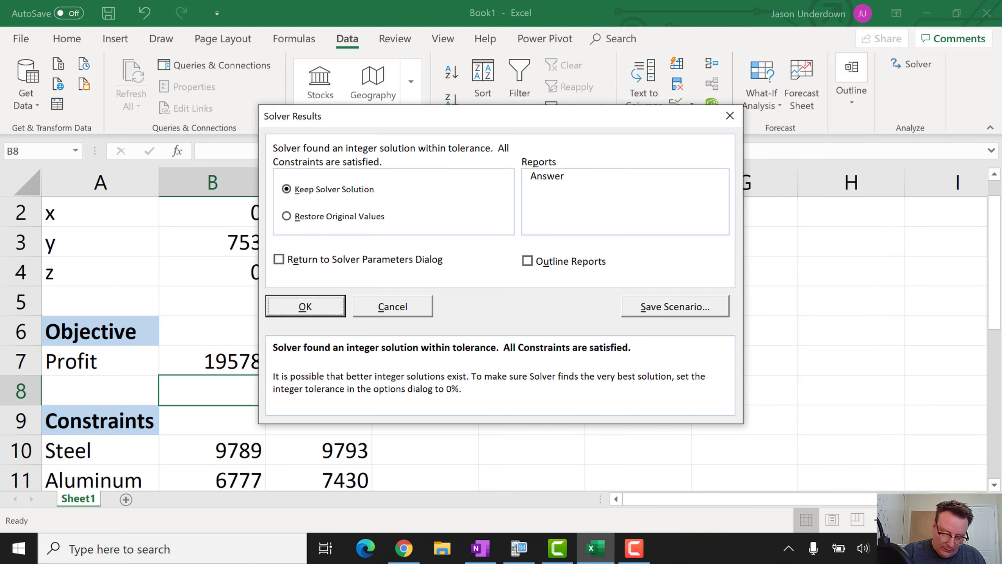
key(Return)
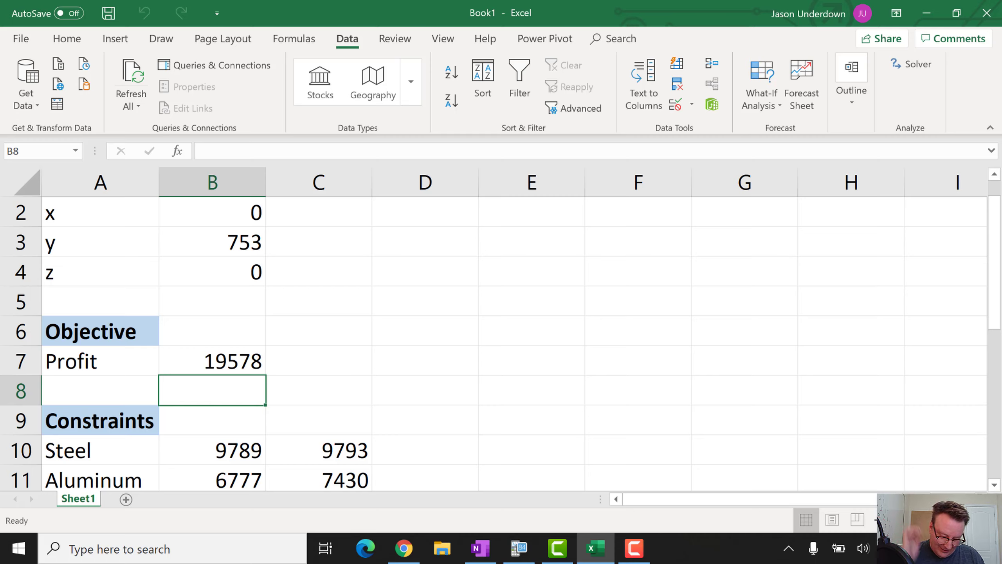
click(212, 212)
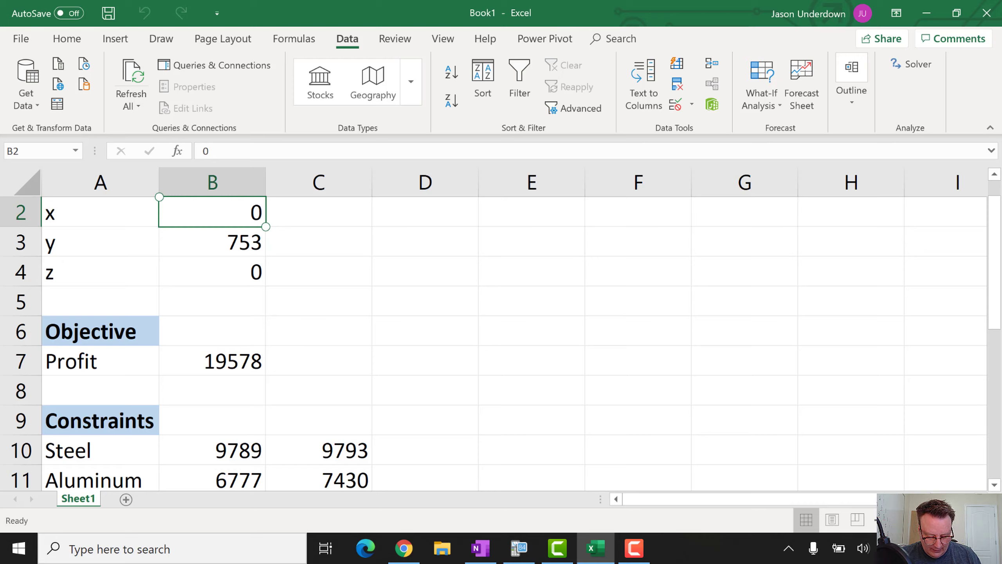
key(Down)
key(Down)
key(Down)
key(Down)
key(Down)
key(Down)
key(Down)
key(Down)
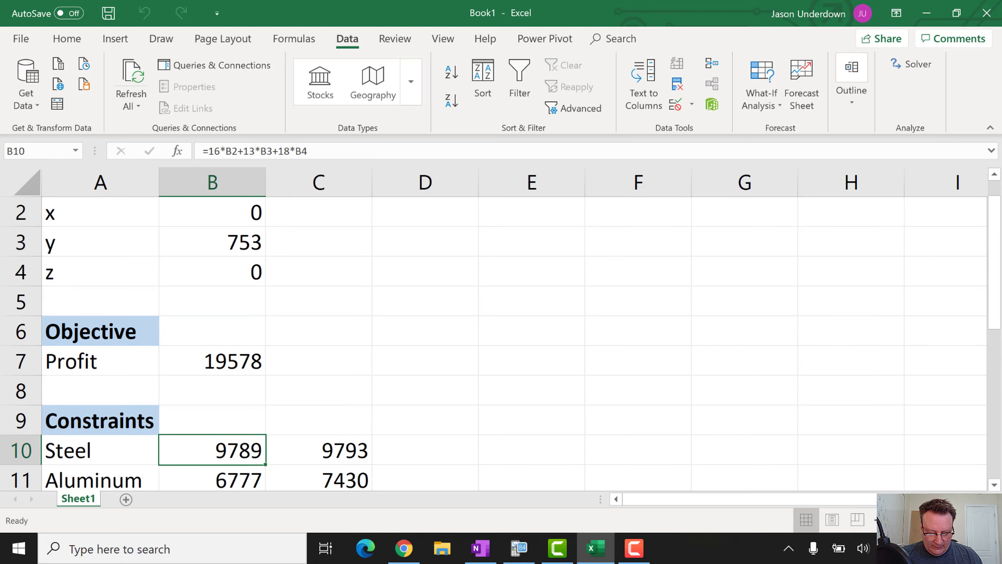
Check the Steel and Aluminum formulas, then change y's Profit coefficient from 26 to 16
key(Down)
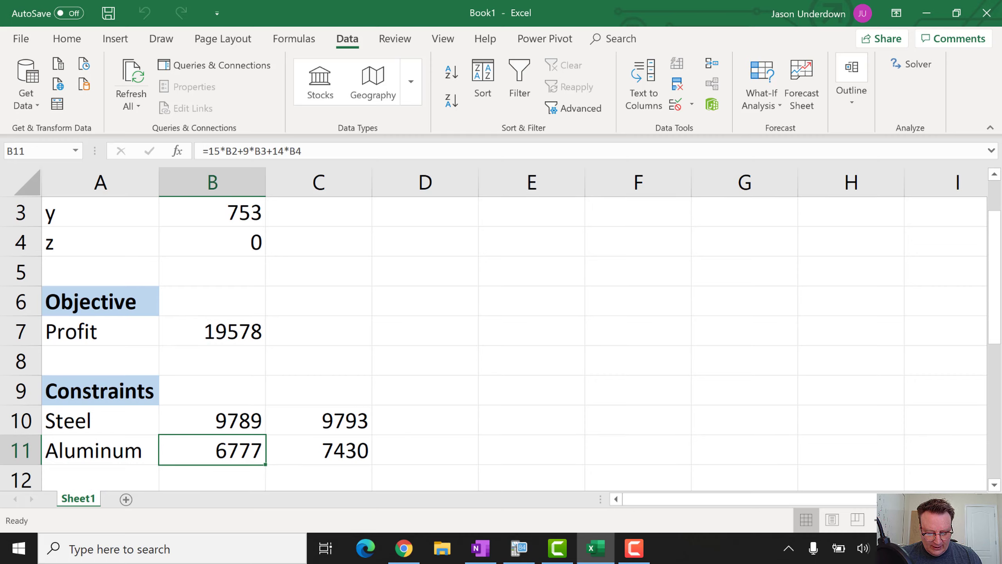
key(Up)
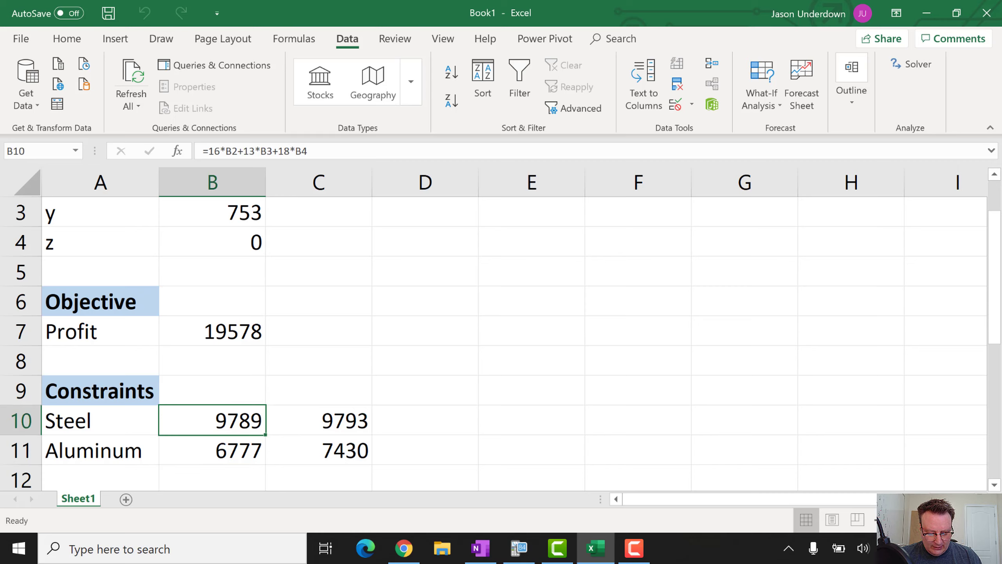
key(Up)
key(Up)
key(Up)
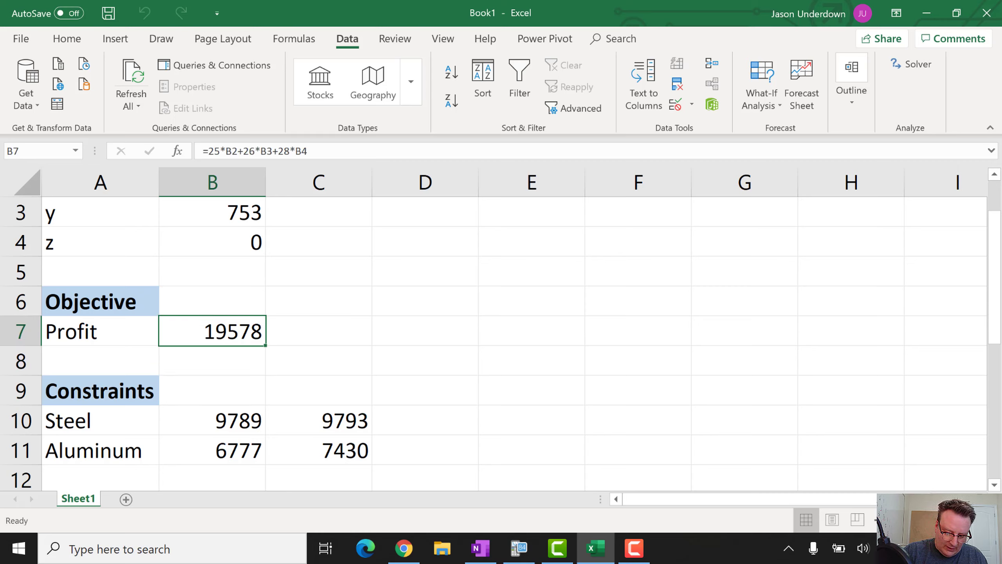
key(F2)
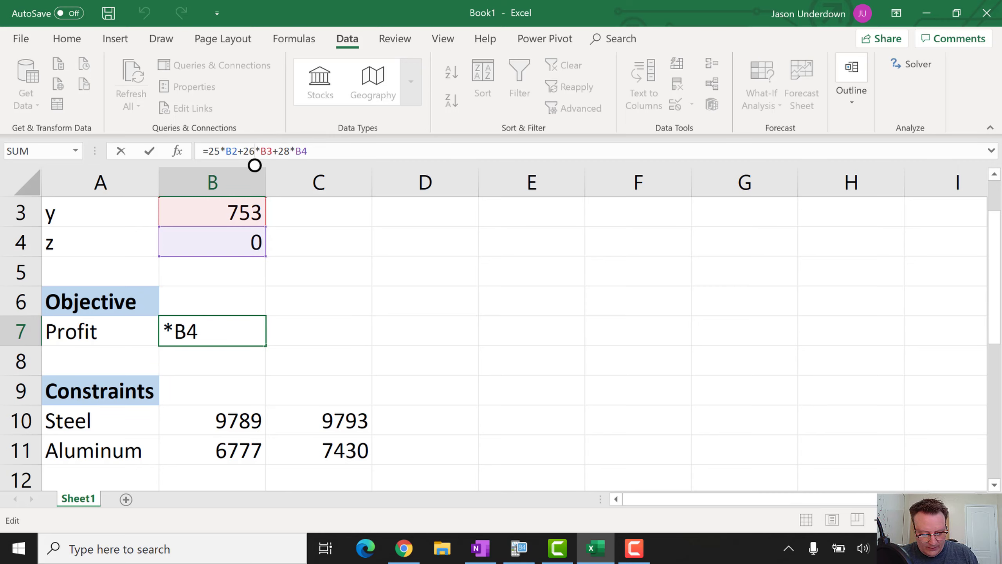
key(BackSpace)
key(BackSpace)
text(1)
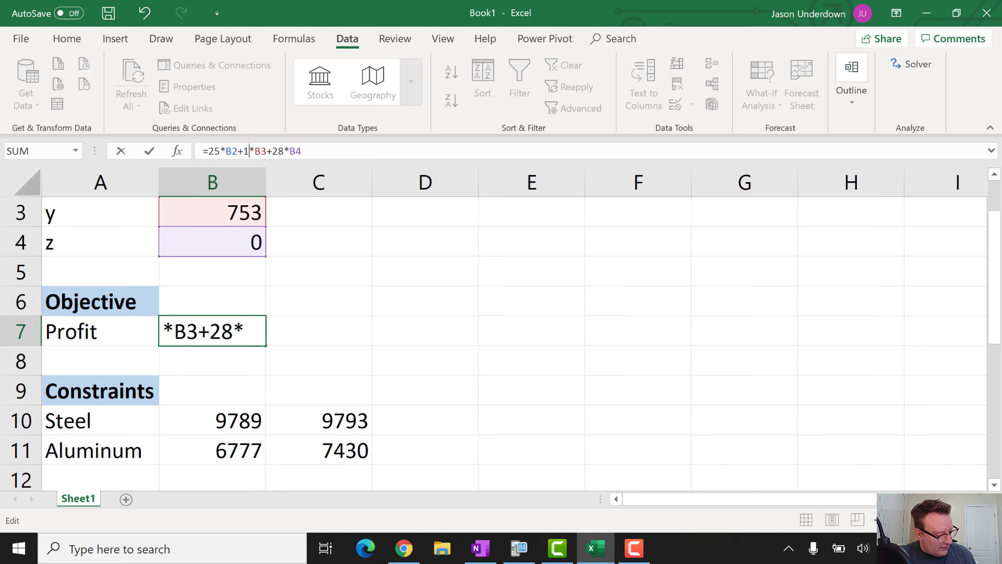
text(6)
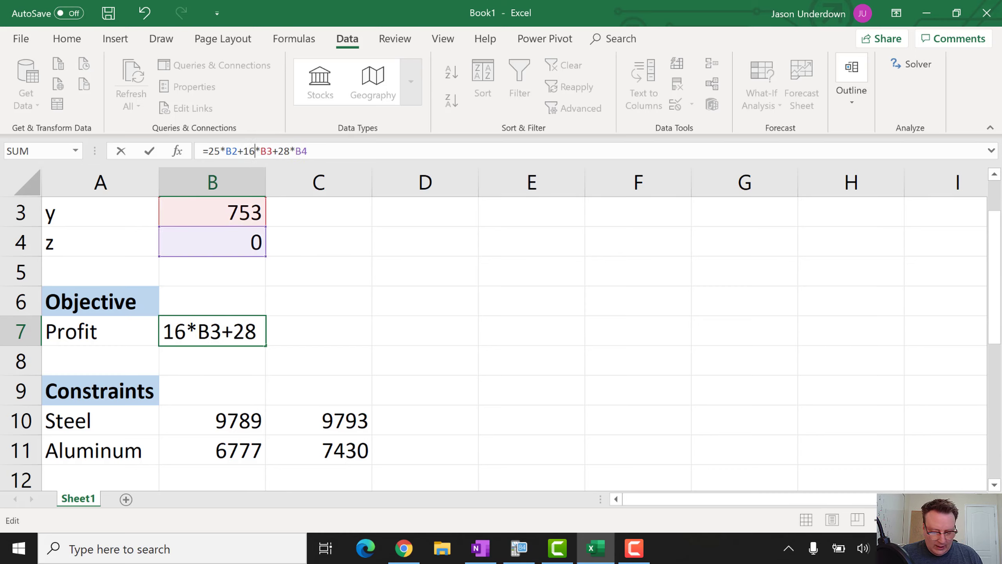
key(Return)
Re-solve to x 0, y 1, z 530 with Profit 14856, then switch to OneNote
click(912, 64)
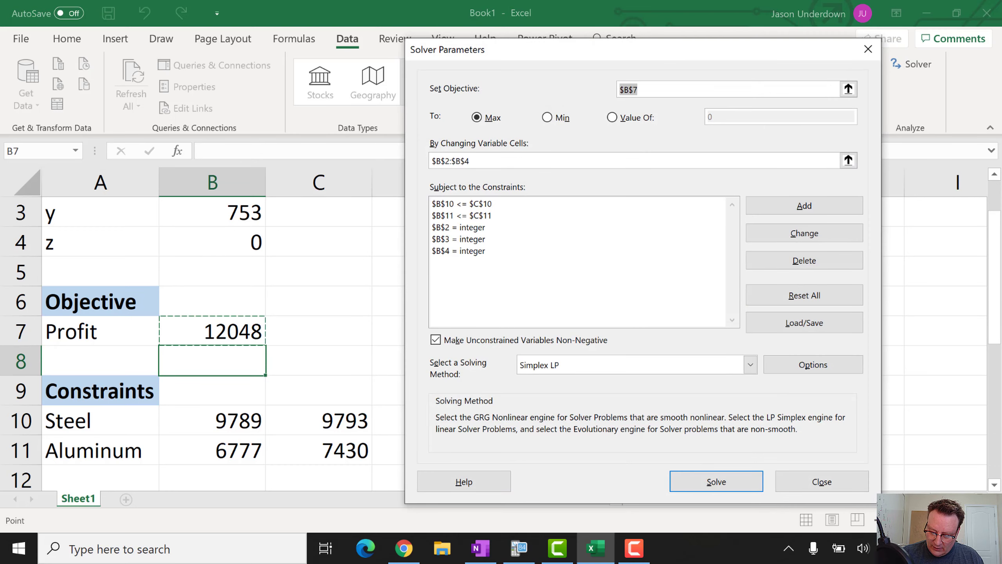
key(Return)
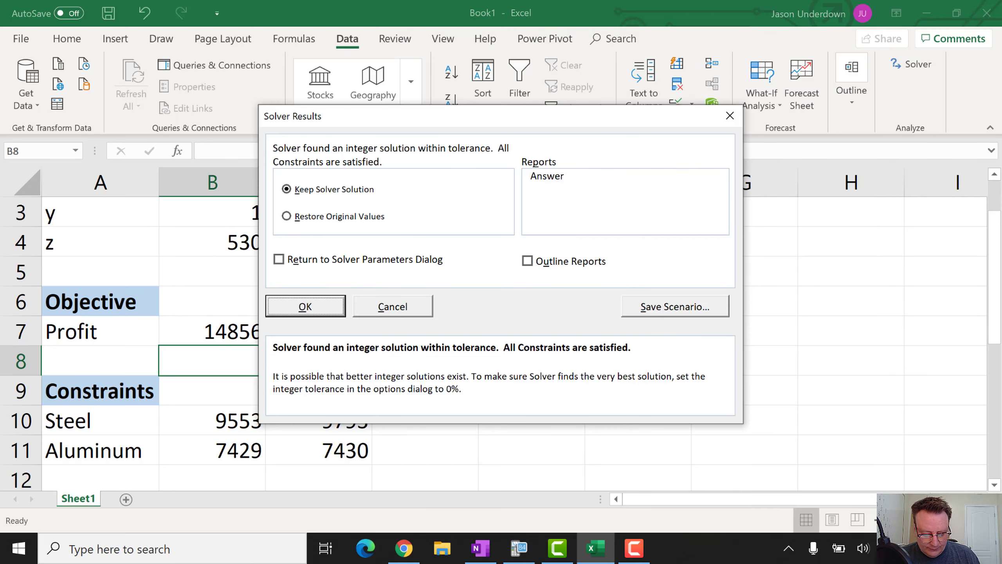
key(Return)
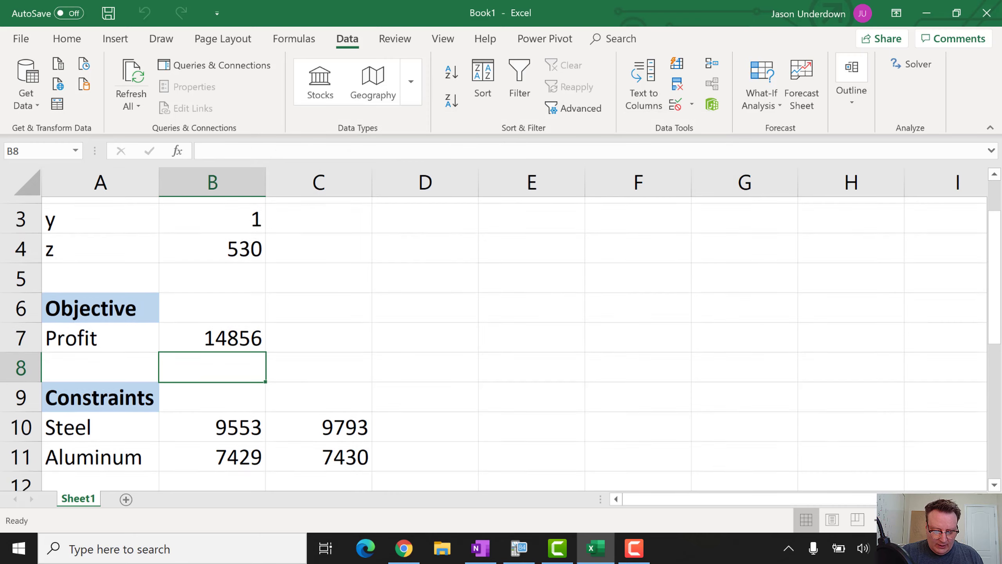
scroll(494, 344, up, 1)
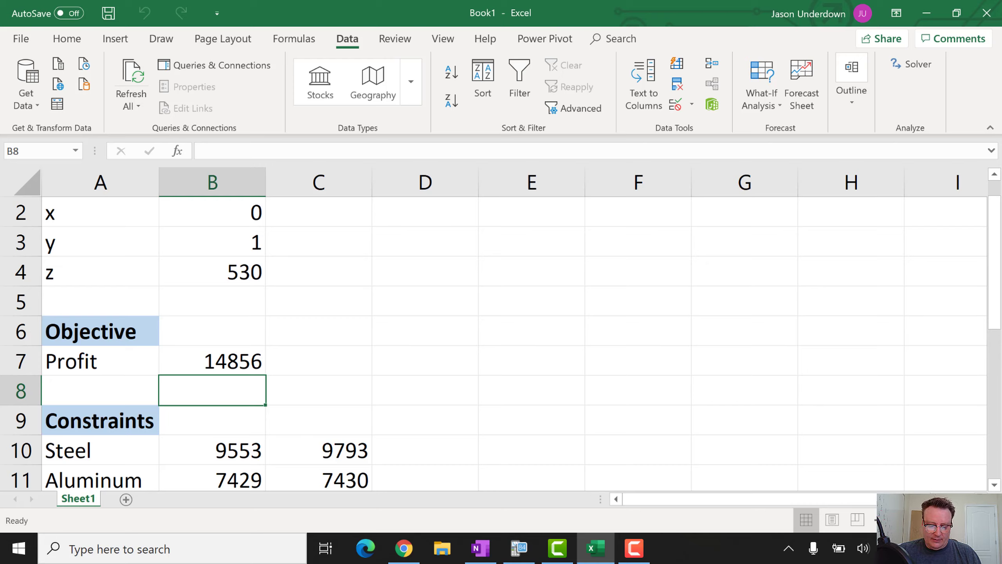
click(484, 553)
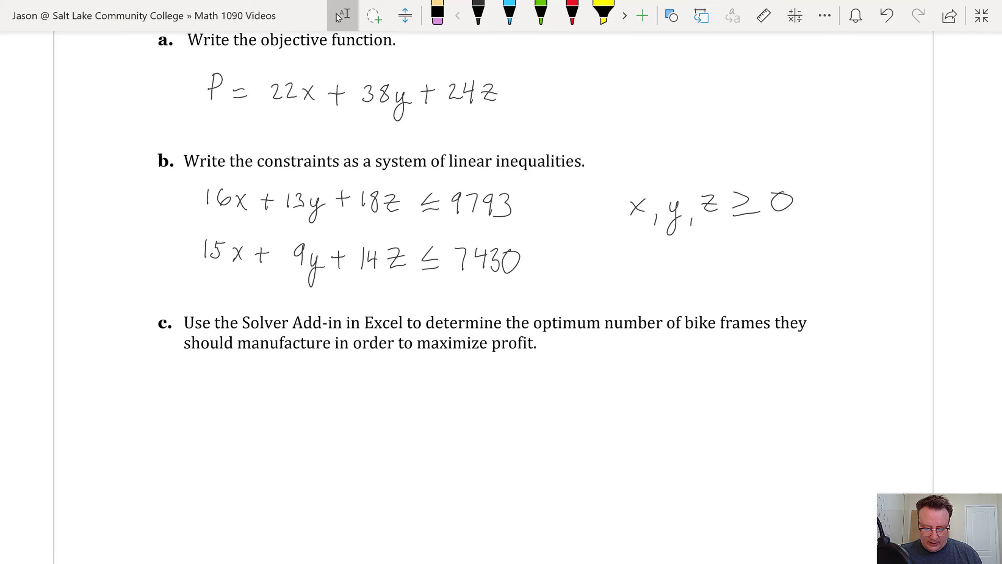
Scroll to the two-warehouse, three-retailer shipping exercise with its cost table and variables A1–B3
scroll(495, 303, down, 15)
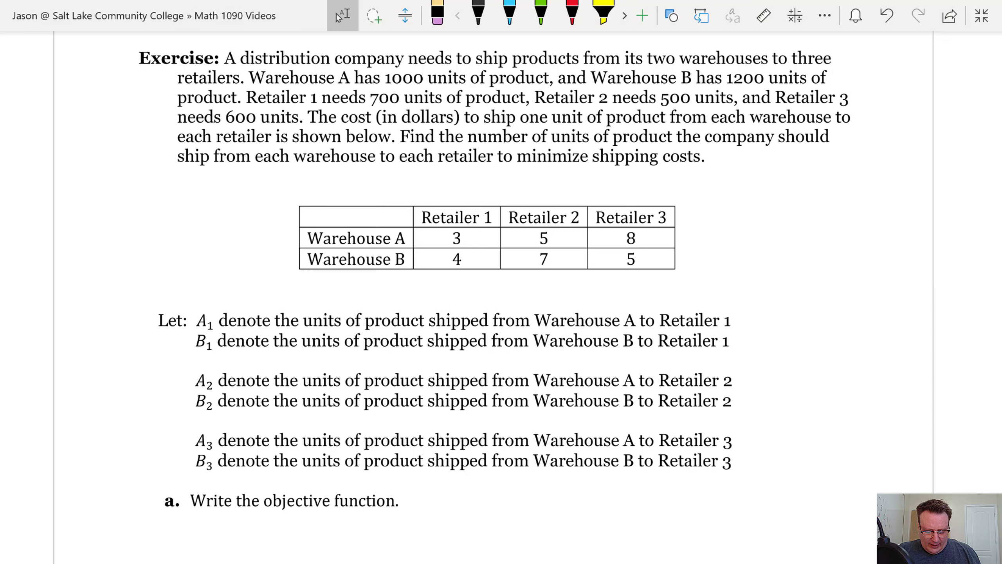
In black ink, underline 'minimize shipping costs' and write 'C =' under part a
scroll(501, 296, down, 1)
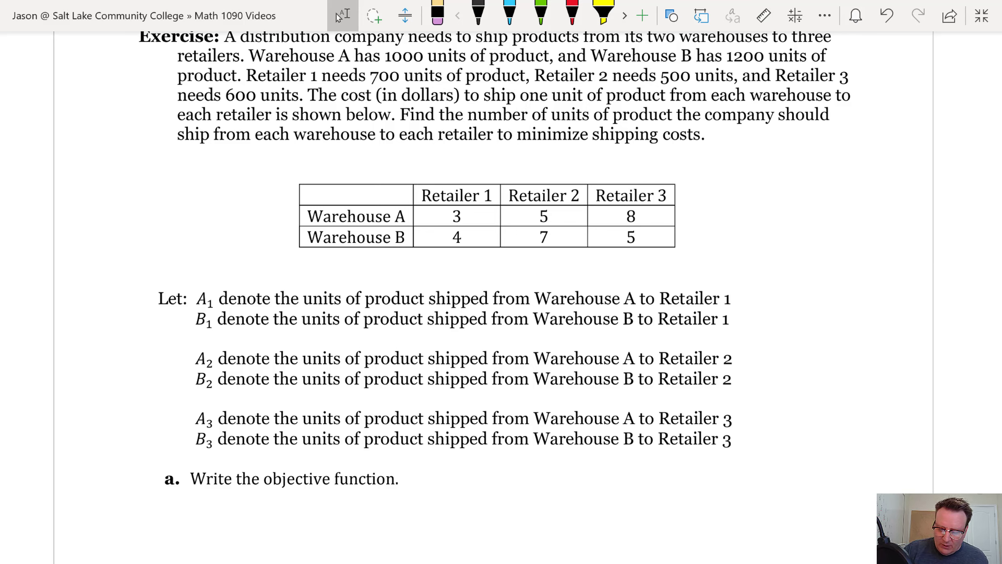
click(479, 14)
drag(514, 150, 729, 152)
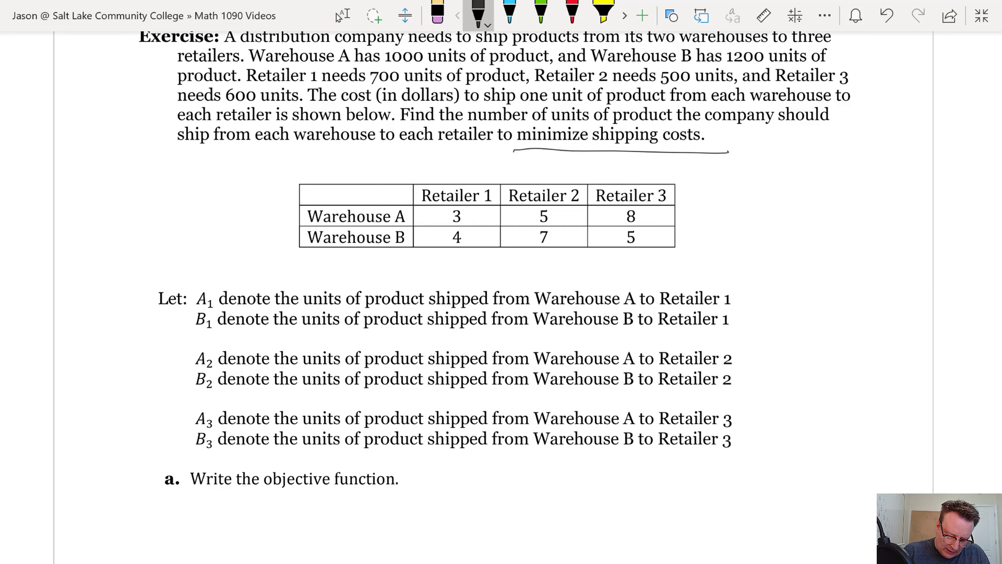
drag(197, 512, 195, 531)
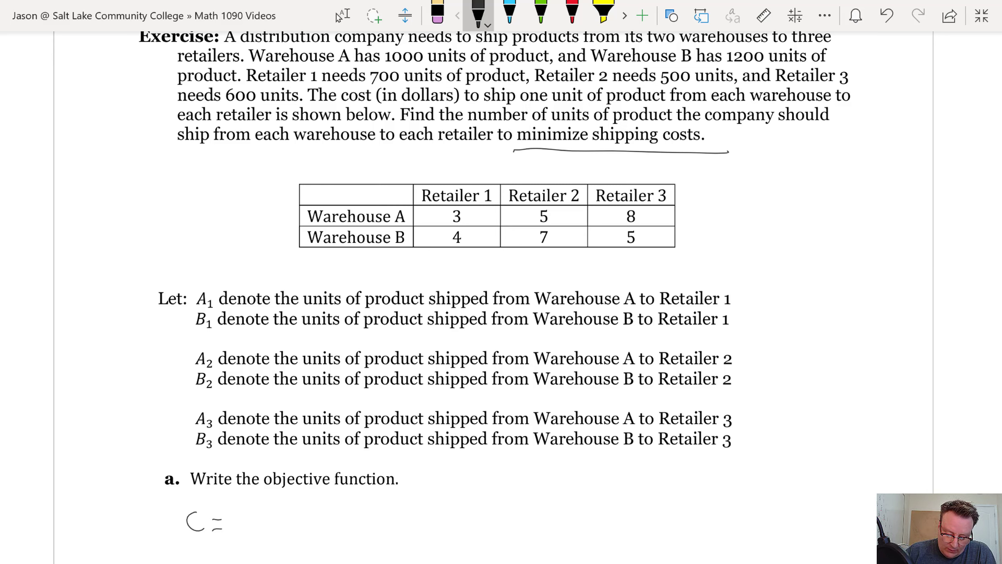
Write the cost terms 3A₁ + 4B₁ + 5A₂ + 7B₂ after 'C ='
mouse_move(234, 517)
mouse_down()
mouse_move(242, 526)
mouse_move(232, 536)
mouse_move(261, 536)
mouse_up()
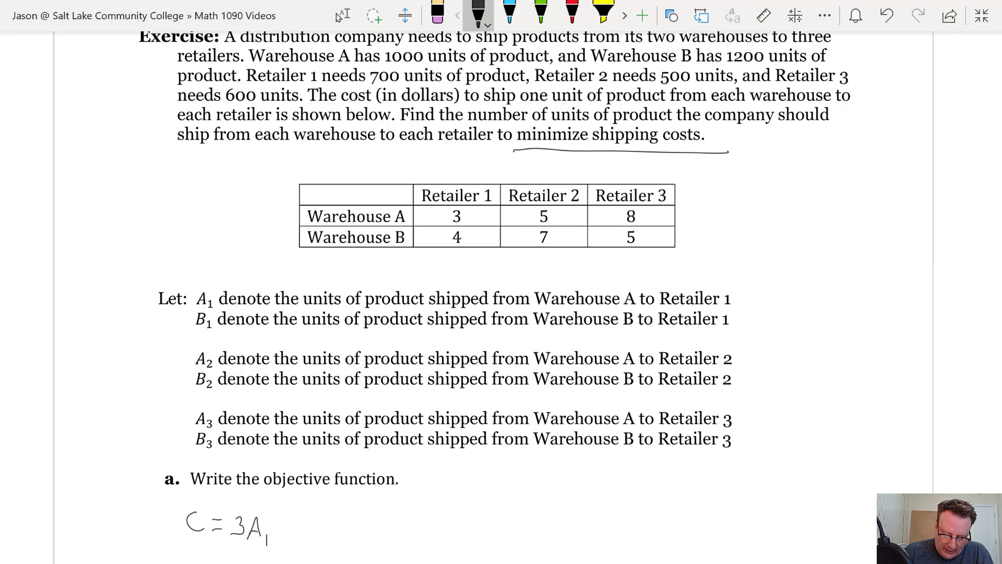
drag(281, 520, 281, 538)
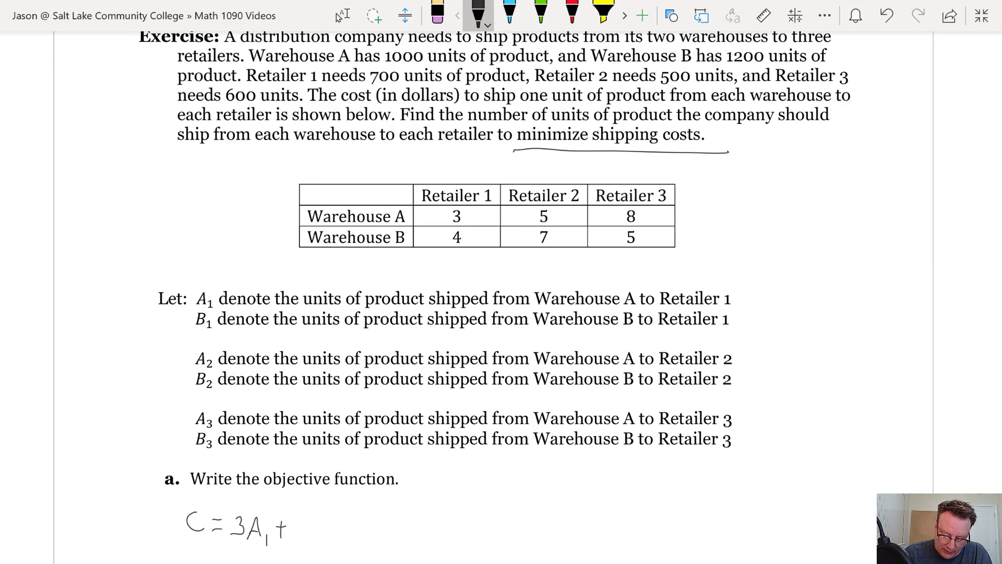
mouse_move(305, 516)
mouse_down()
mouse_move(314, 542)
mouse_move(326, 529)
mouse_move(323, 542)
mouse_move(347, 552)
mouse_move(375, 528)
mouse_move(367, 543)
mouse_up()
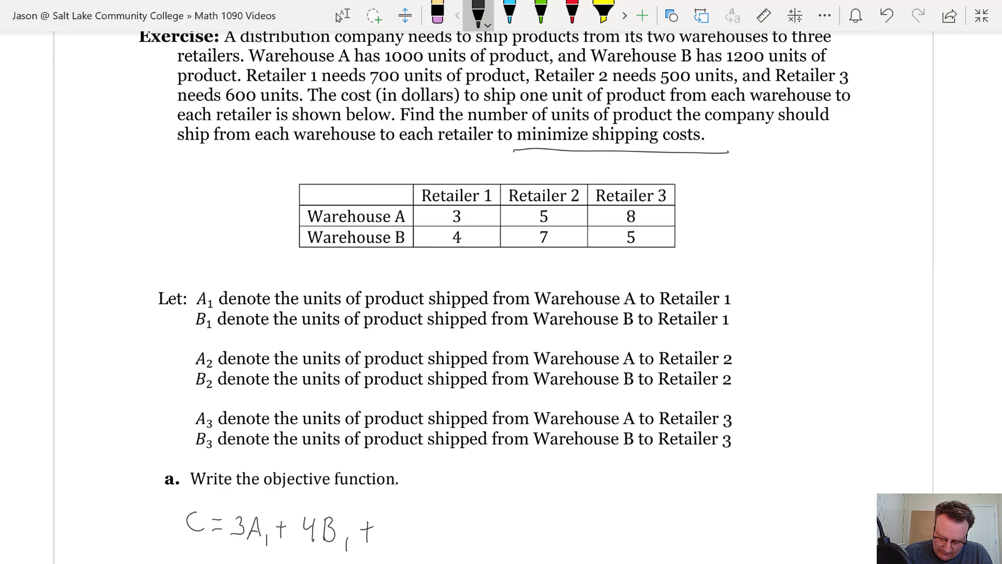
mouse_move(396, 520)
mouse_down()
mouse_move(391, 540)
mouse_move(435, 552)
mouse_move(455, 530)
mouse_move(472, 545)
mouse_up()
mouse_move(541, 283)
mouse_down()
mouse_move(546, 254)
mouse_move(551, 267)
mouse_up()
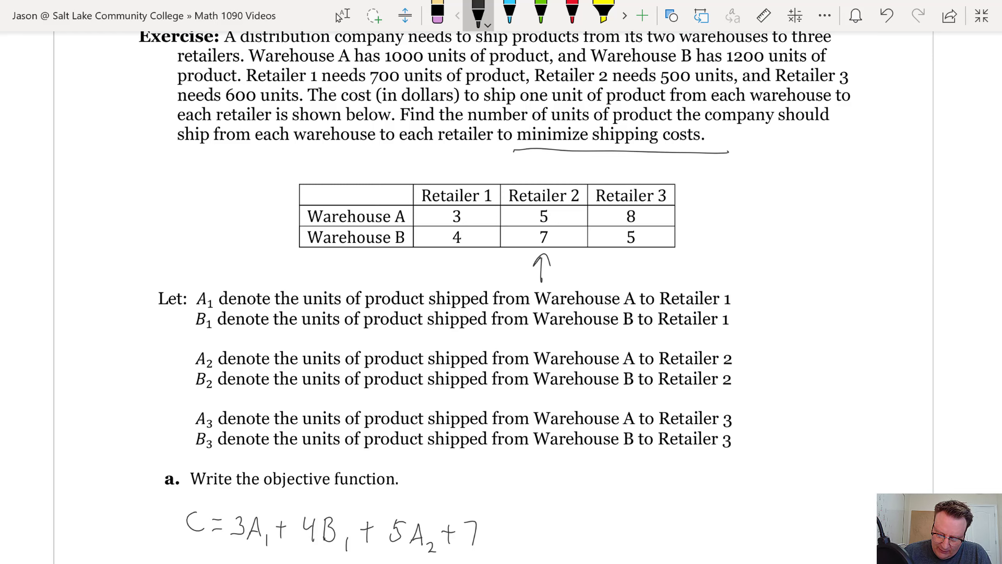
mouse_move(486, 521)
mouse_down()
mouse_move(487, 545)
mouse_move(489, 531)
mouse_move(488, 546)
mouse_move(517, 552)
mouse_up()
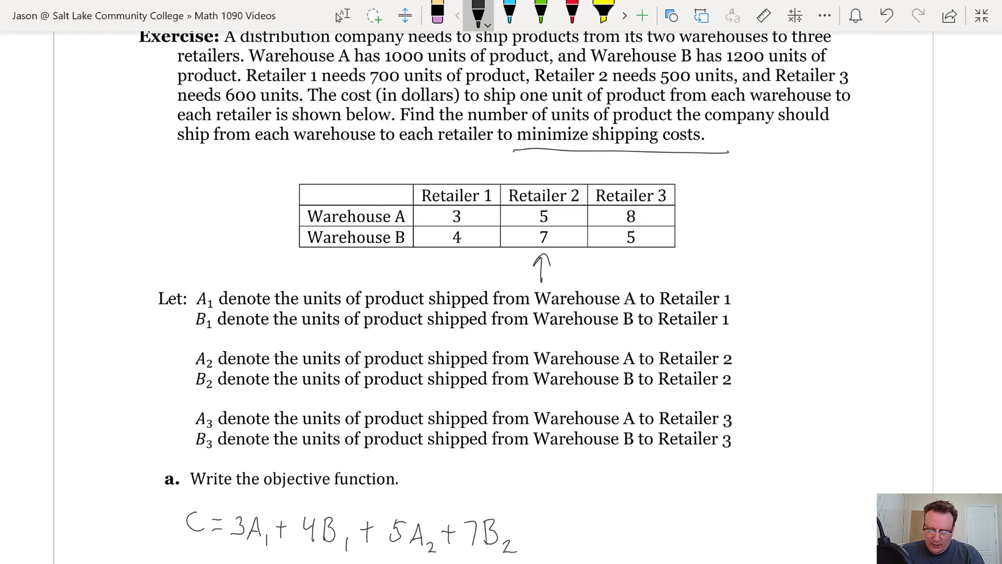
Underline 5A₂ and 7B₂, then continue the objective with + 8A₃ from Retailer 3
scroll(494, 296, down, 1)
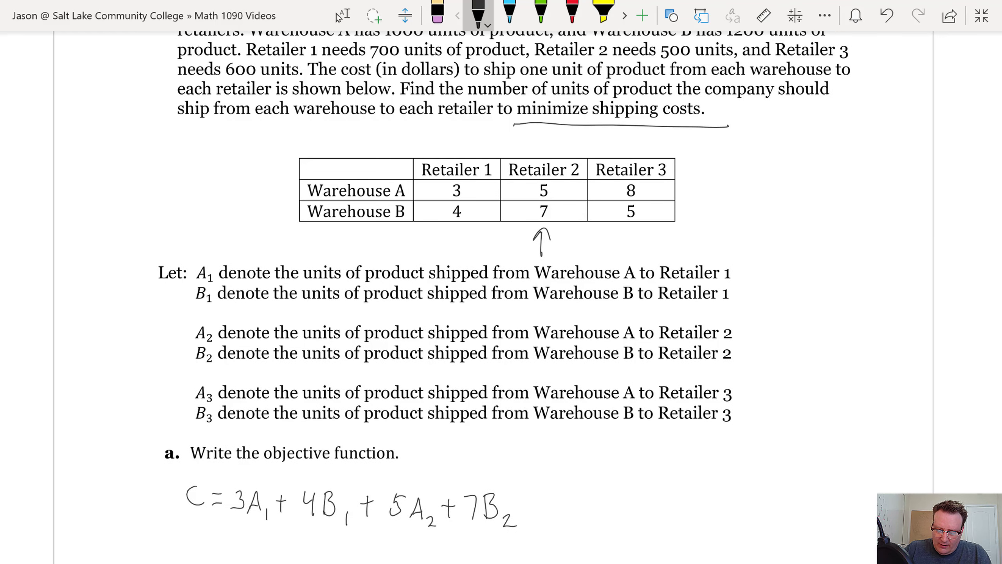
drag(380, 544, 439, 539)
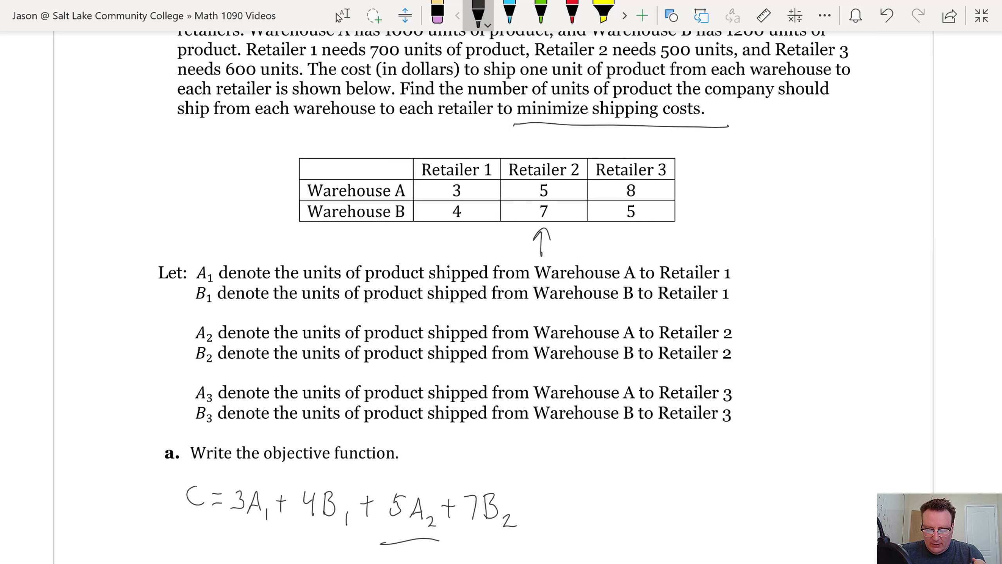
drag(459, 547, 520, 540)
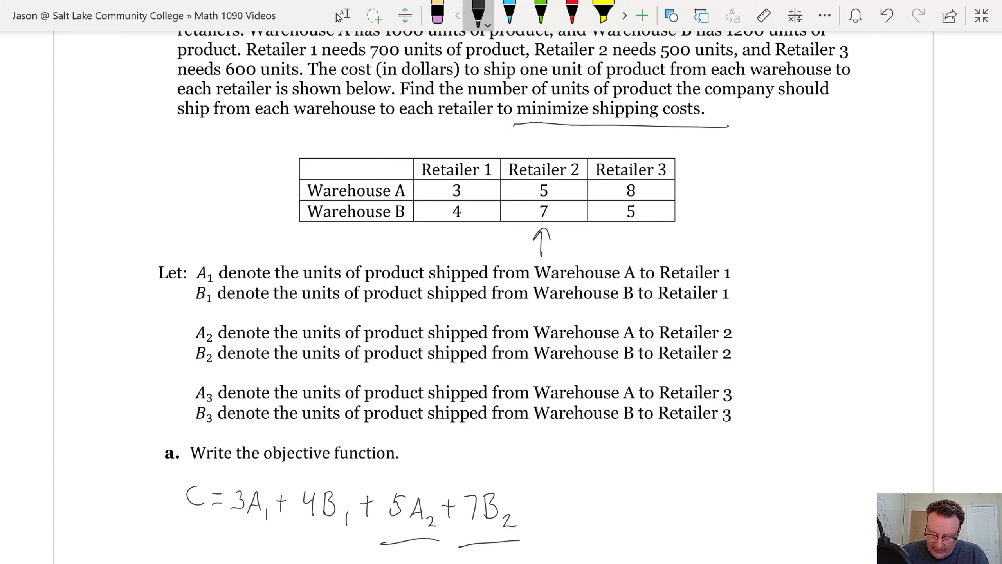
mouse_move(521, 507)
mouse_down()
mouse_move(542, 505)
mouse_move(531, 516)
mouse_up()
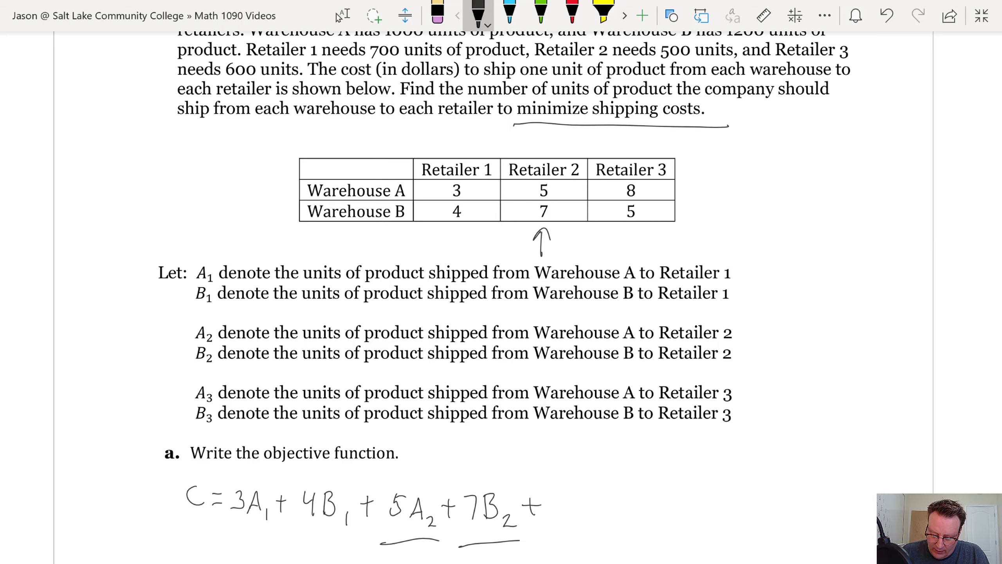
mouse_move(632, 248)
mouse_down()
mouse_move(634, 226)
mouse_move(642, 237)
mouse_up()
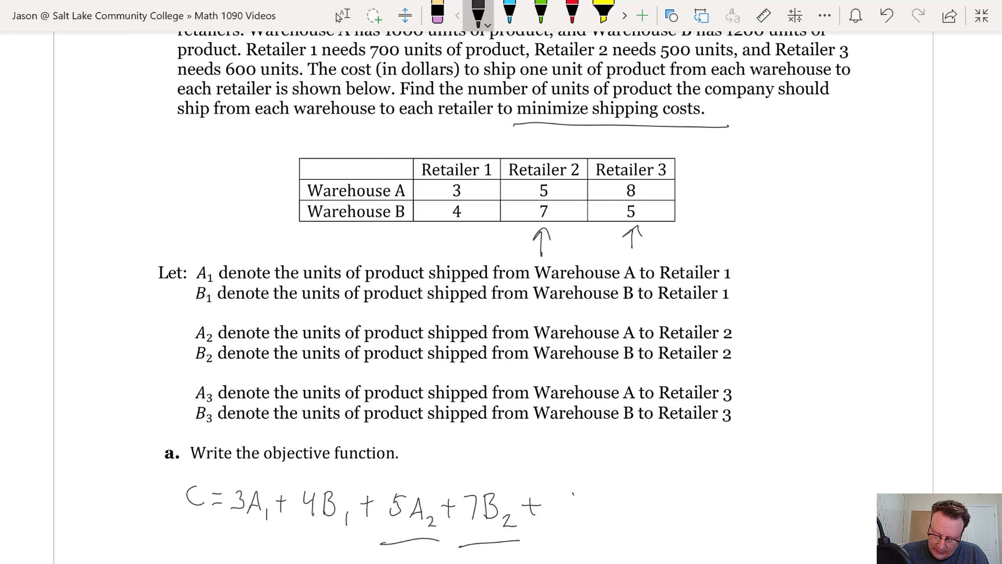
mouse_move(573, 493)
mouse_down()
mouse_move(606, 524)
mouse_move(594, 534)
mouse_move(630, 507)
mouse_move(622, 519)
mouse_move(682, 524)
mouse_move(671, 533)
mouse_up()
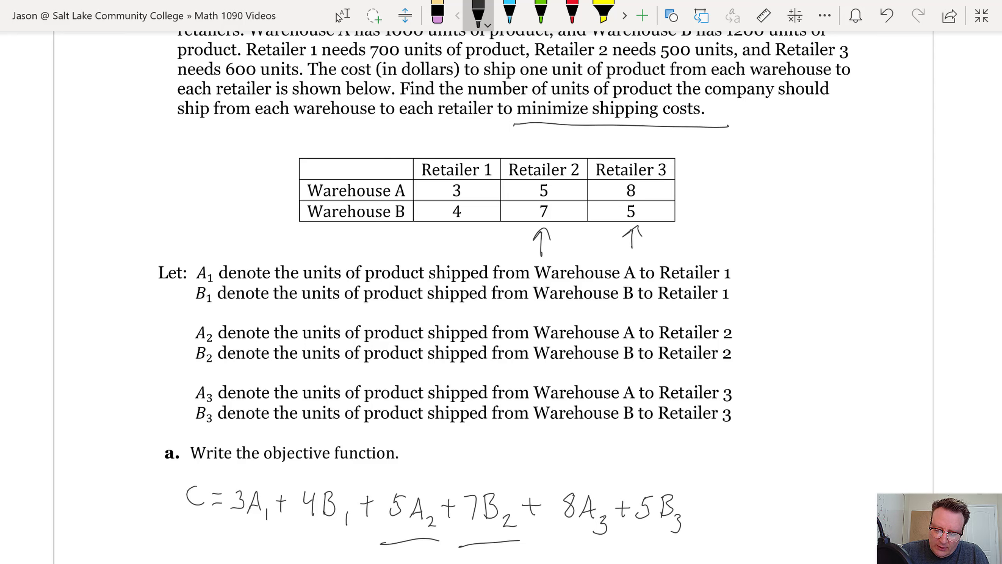
Circle the 8 in the Warehouse A, Retailer 3 cell and erase the helper underlines and arrows
mouse_move(642, 177)
mouse_down()
mouse_move(628, 198)
mouse_move(631, 175)
mouse_up()
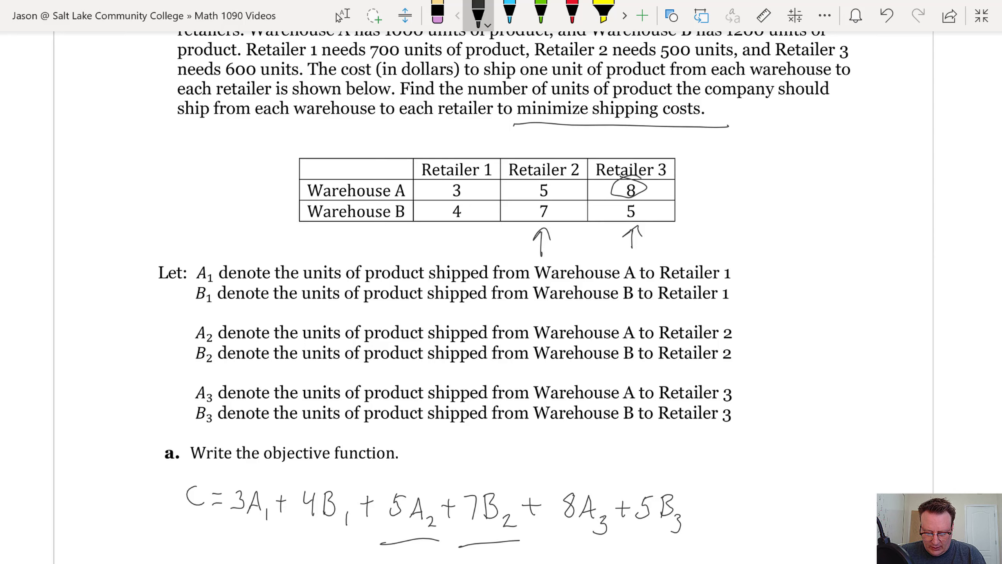
drag(490, 544, 411, 541)
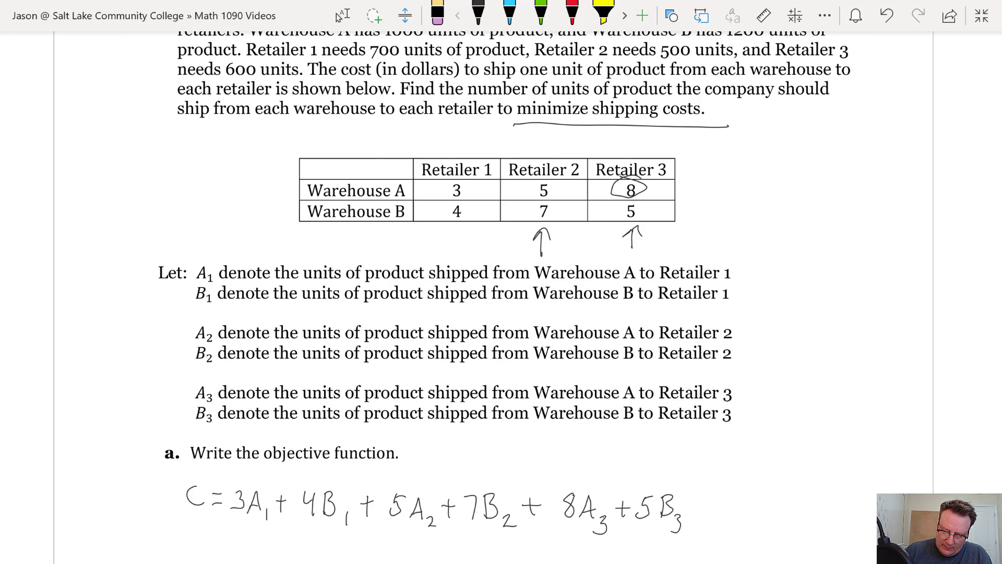
drag(634, 237, 541, 241)
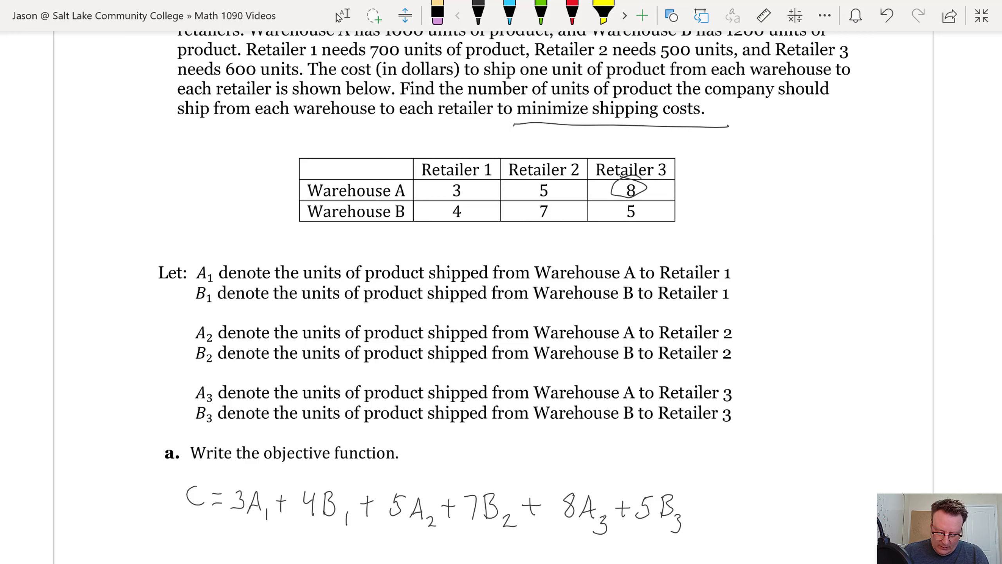
scroll(501, 296, down, 3)
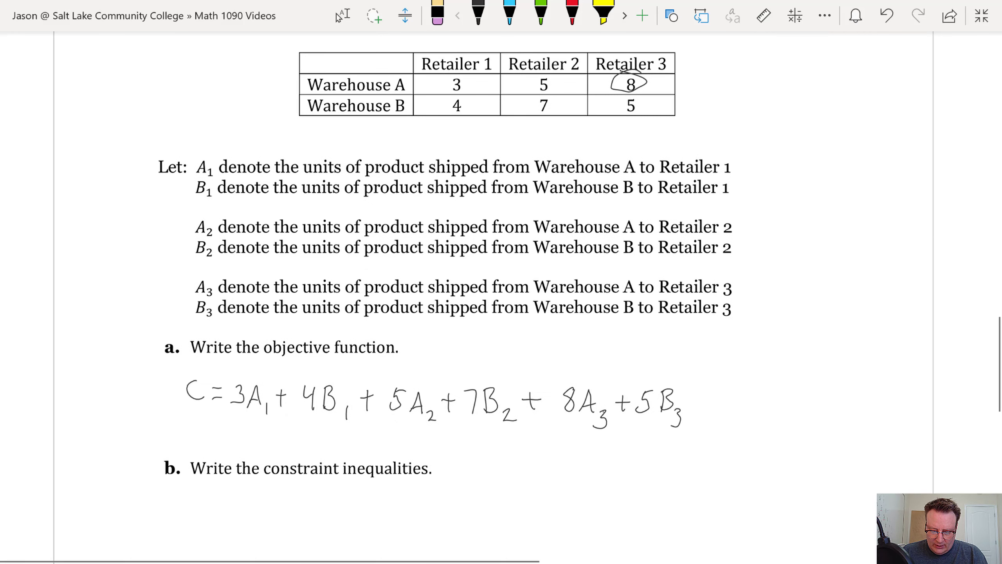
click(342, 16)
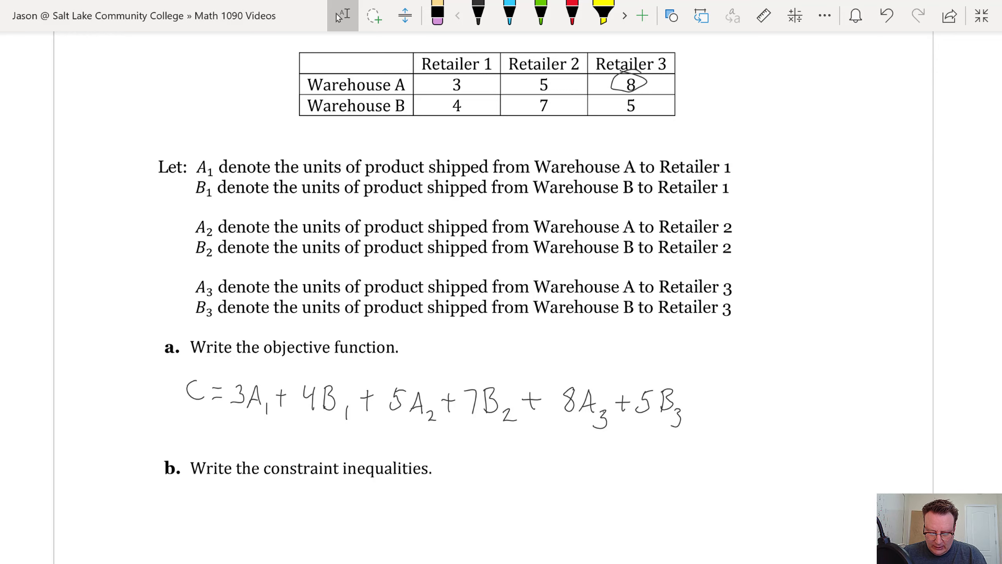
scroll(89, 126, up, 3)
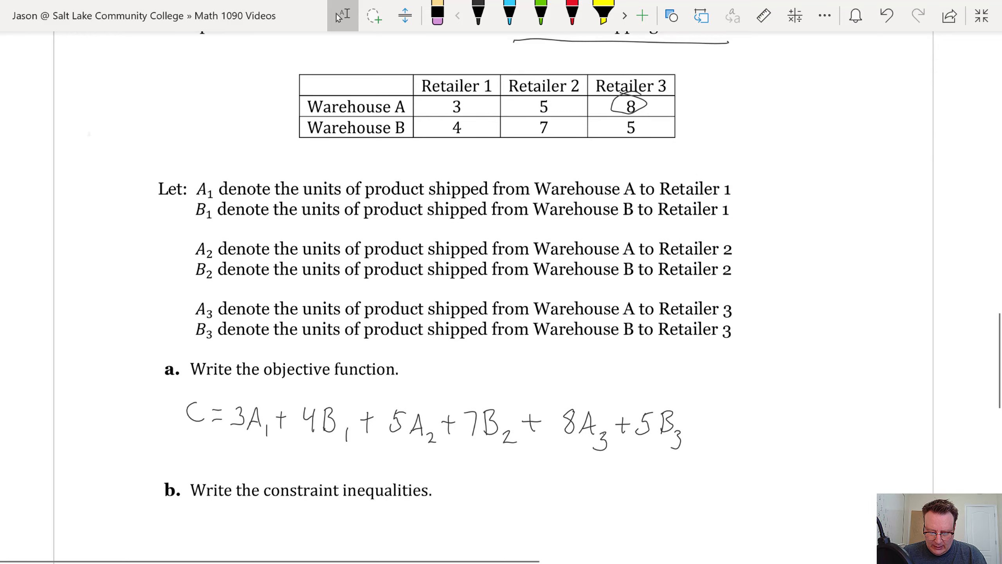
scroll(89, 211, up, 2)
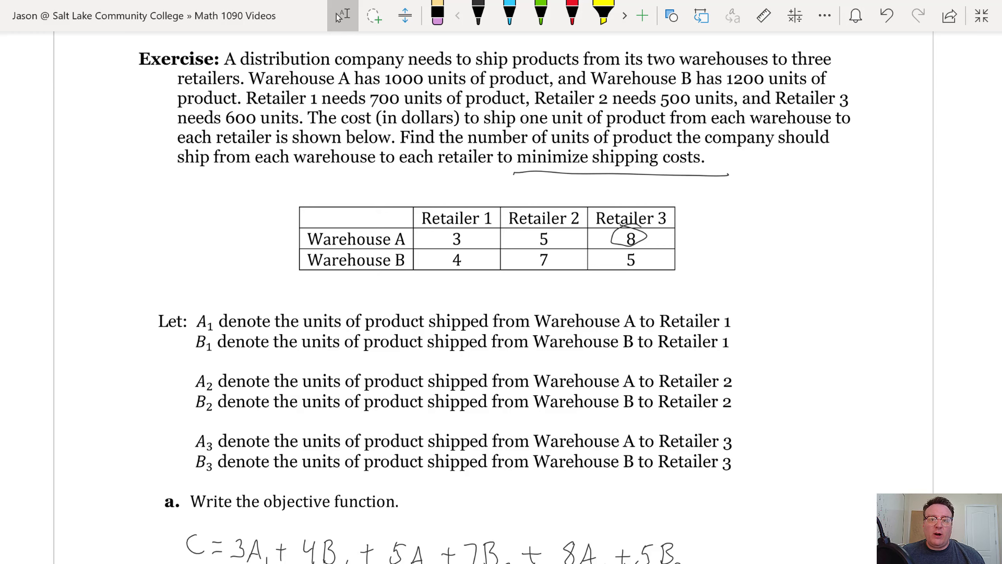
scroll(502, 277, down, 5)
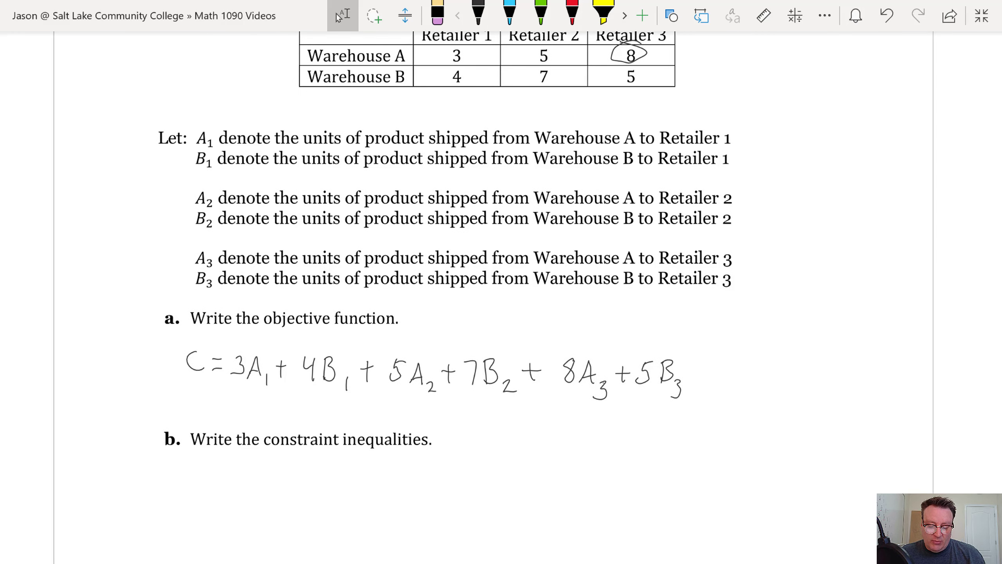
scroll(502, 296, up, 4)
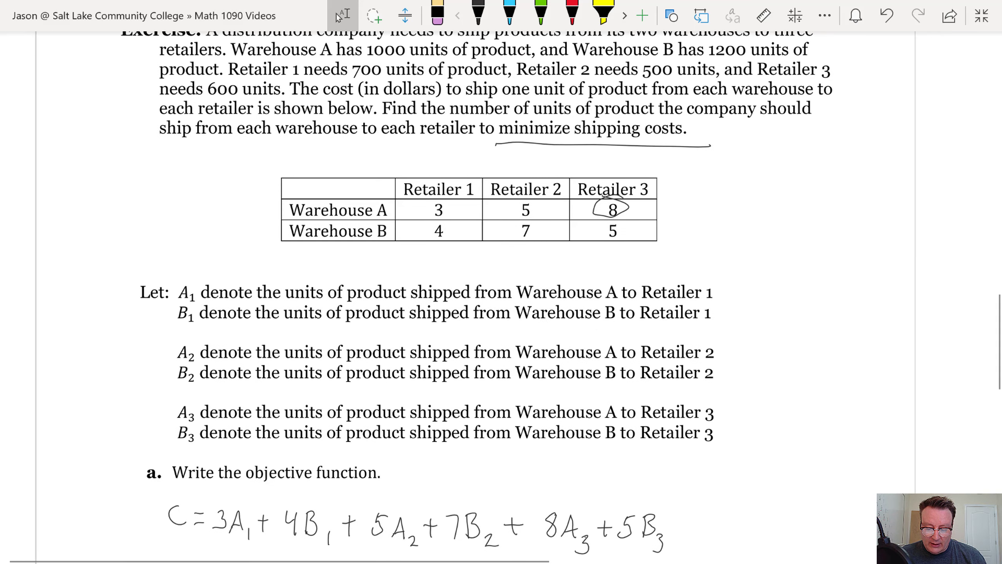
scroll(95, 372, down, 1)
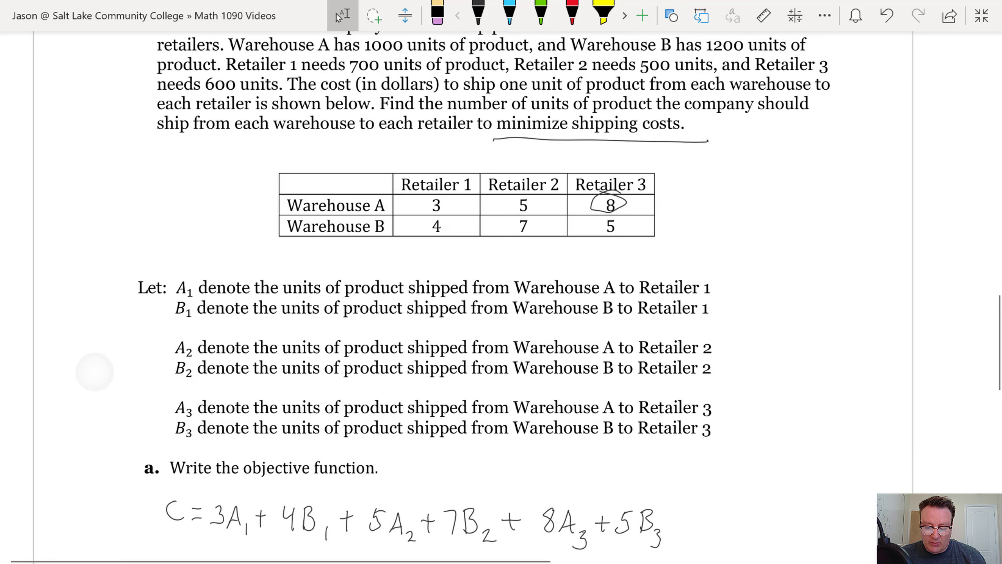
scroll(501, 296, down, 5)
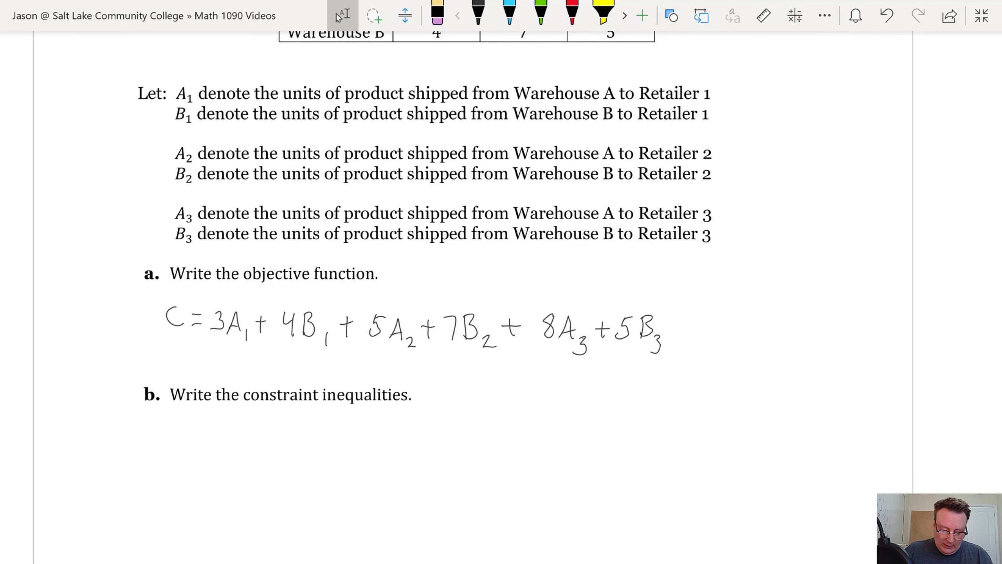
click(478, 13)
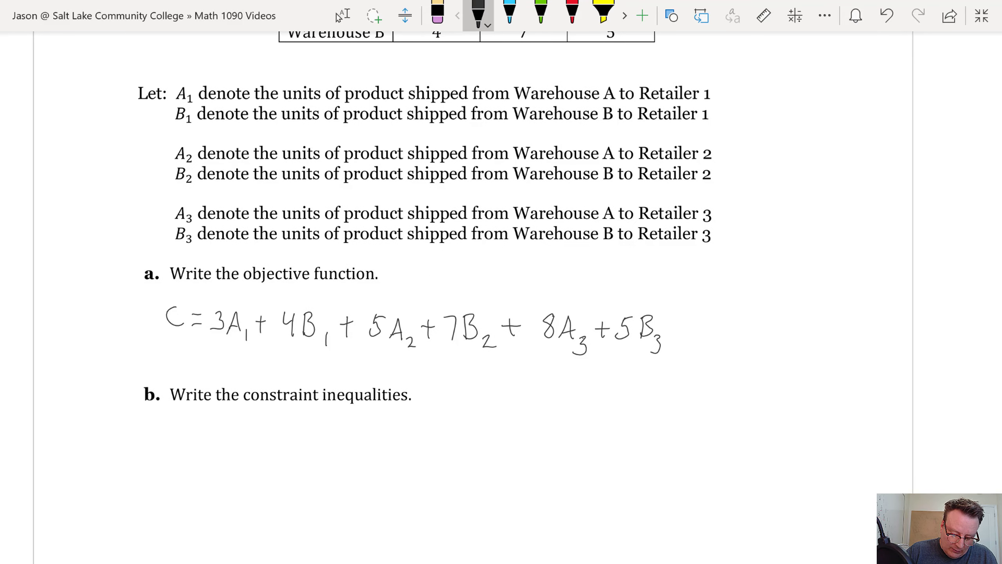
Label the supply lines 'Warehouse' for A and a ditto mark for B below part b
mouse_move(166, 432)
mouse_down()
mouse_move(176, 447)
mouse_move(180, 432)
mouse_move(190, 448)
mouse_up()
drag(194, 441, 214, 450)
mouse_move(210, 433)
mouse_down()
mouse_move(209, 450)
mouse_move(230, 442)
mouse_move(303, 452)
mouse_up()
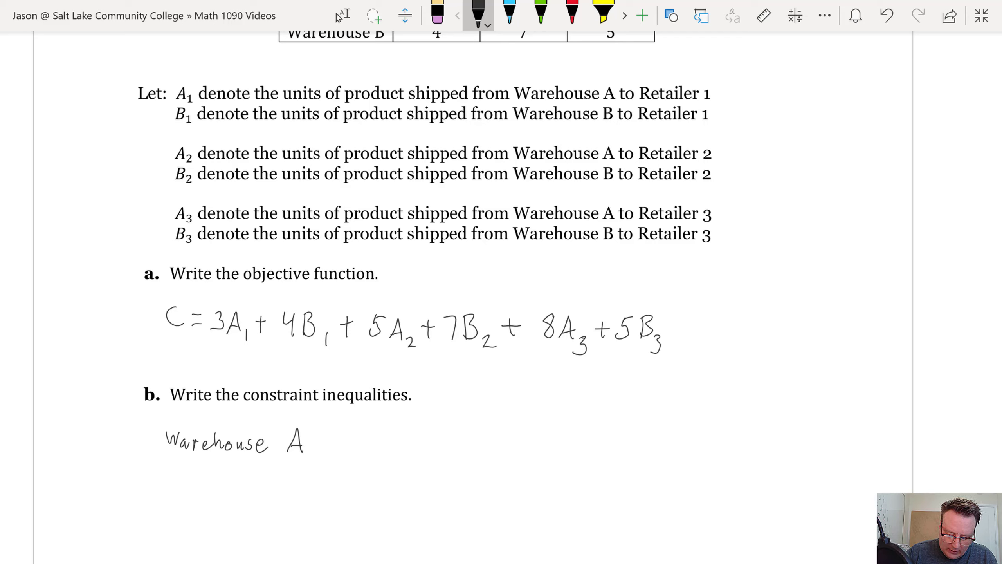
drag(209, 478, 215, 481)
drag(288, 475, 279, 501)
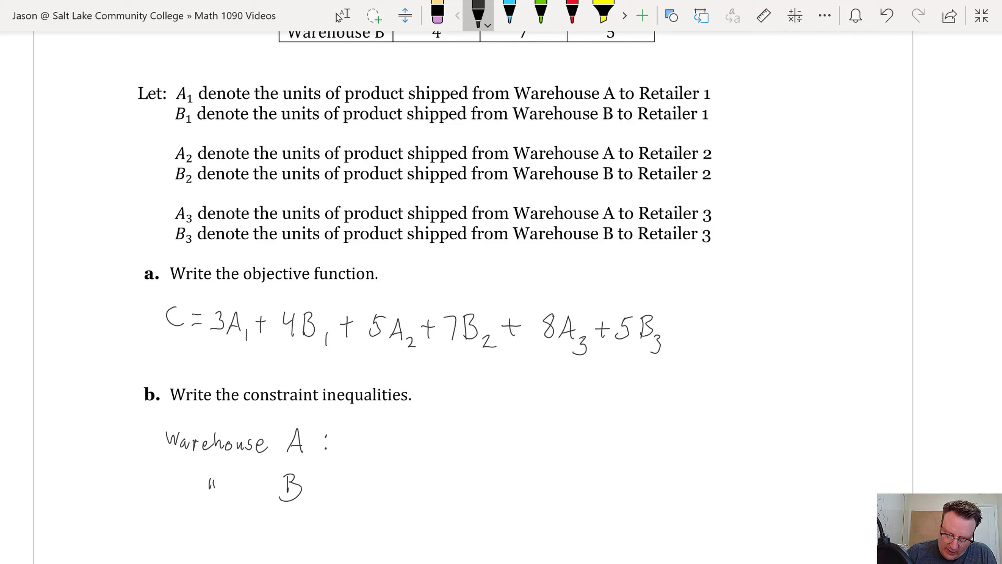
Write the Warehouse A supply constraint A₁ + A₂ + A₃ ≤ 1000
drag(367, 450, 412, 442)
mouse_move(405, 434)
mouse_down()
mouse_move(405, 450)
mouse_move(432, 428)
mouse_move(436, 454)
mouse_up()
mouse_move(425, 444)
mouse_down()
mouse_move(449, 459)
mouse_move(473, 439)
mouse_up()
mouse_move(463, 430)
mouse_down()
mouse_move(463, 452)
mouse_move(489, 431)
mouse_move(504, 462)
mouse_up()
mouse_move(545, 426)
mouse_down()
mouse_move(534, 435)
mouse_move(553, 440)
mouse_up()
mouse_move(533, 449)
mouse_down()
mouse_move(568, 445)
mouse_move(586, 427)
mouse_move(614, 439)
mouse_move(609, 426)
mouse_move(632, 427)
mouse_up()
click(628, 425)
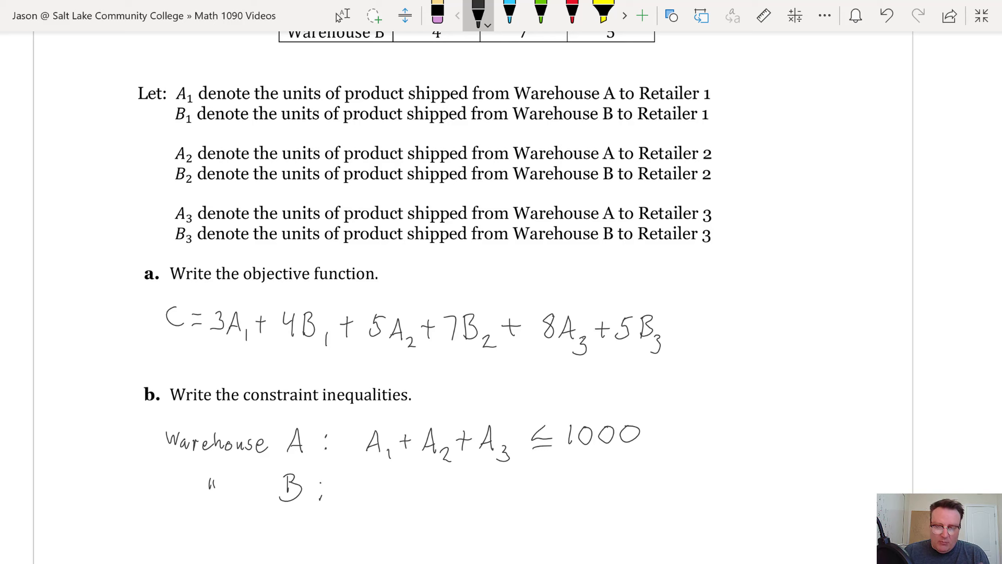
Write the Warehouse B supply constraint B₁ + B₂ + B₃ ≤ 1200
mouse_move(366, 483)
mouse_down()
mouse_move(369, 510)
mouse_move(406, 500)
mouse_up()
mouse_move(400, 495)
mouse_down()
mouse_move(400, 511)
mouse_move(424, 512)
mouse_move(422, 500)
mouse_move(424, 514)
mouse_move(456, 520)
mouse_move(484, 499)
mouse_move(485, 511)
mouse_move(510, 518)
mouse_move(497, 520)
mouse_up()
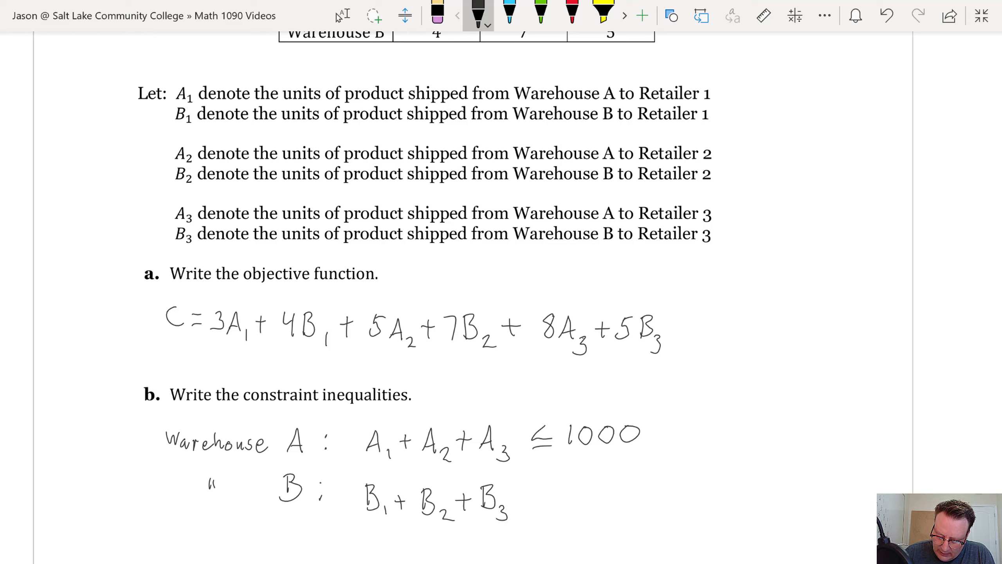
mouse_move(545, 488)
mouse_down()
mouse_move(556, 510)
mouse_move(648, 490)
mouse_up()
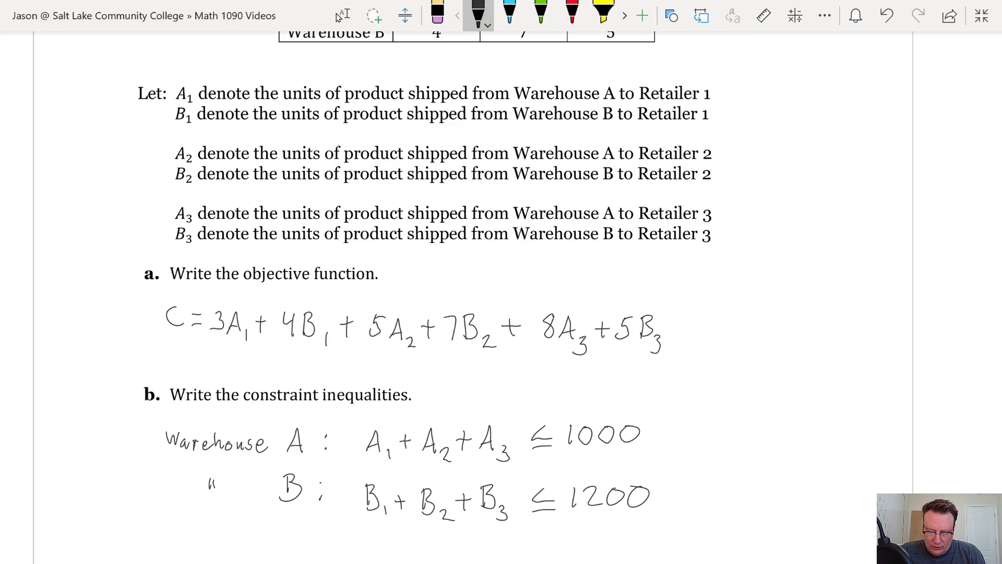
scroll(473, 277, up, 5)
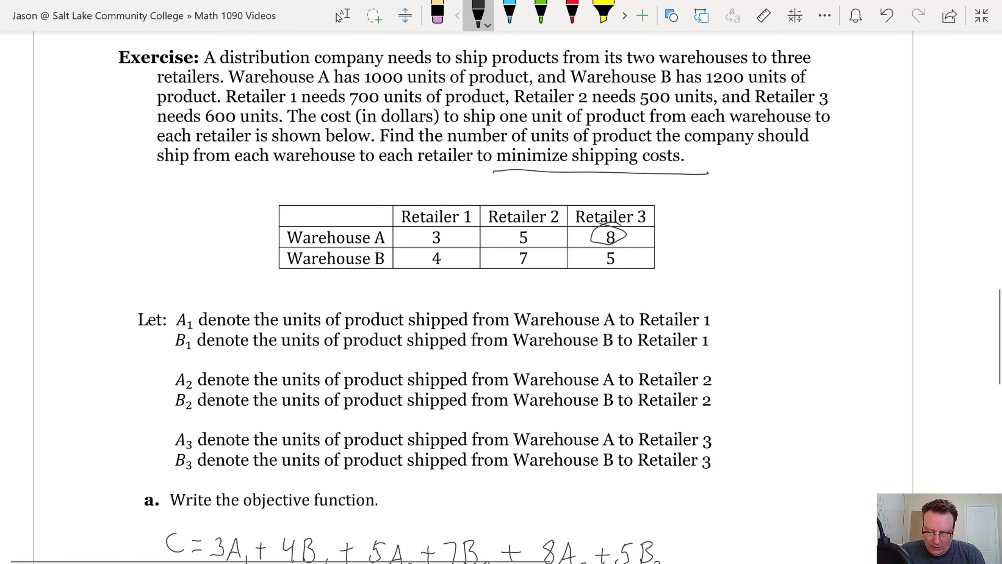
Underline supplies 1000 and 1200 and demands 700, 500, 600, and circle the cost table
click(343, 16)
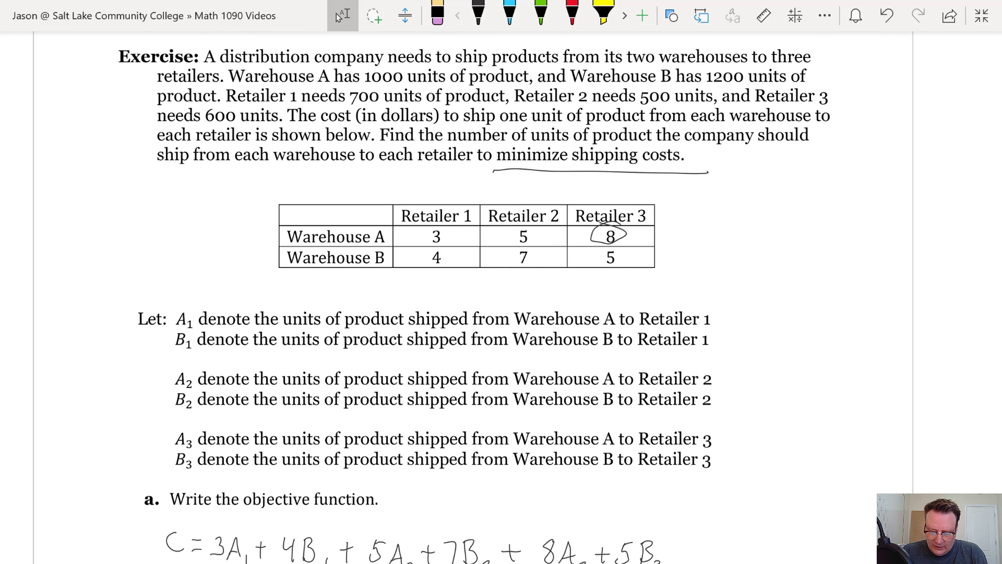
click(478, 16)
drag(359, 86, 403, 84)
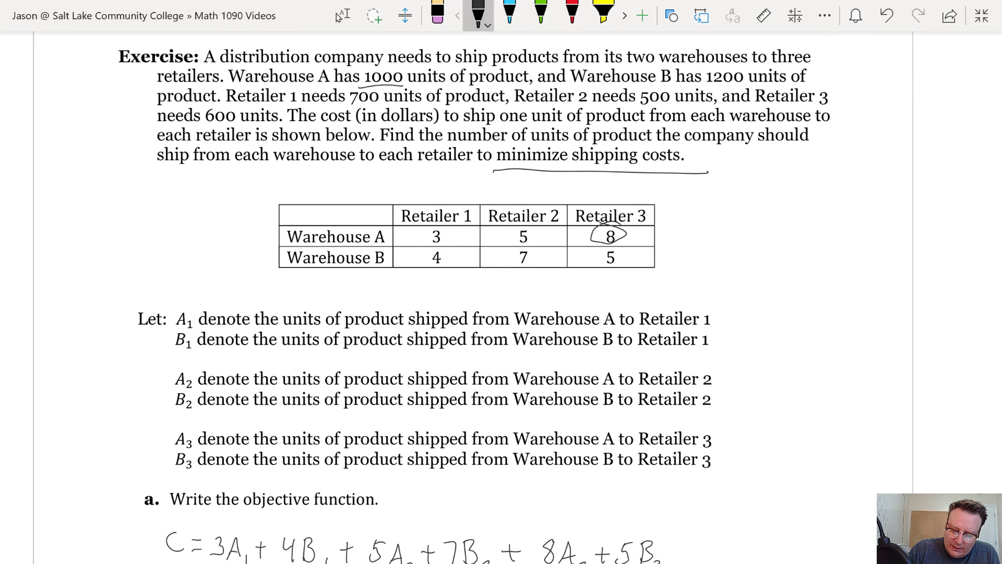
drag(697, 87, 753, 84)
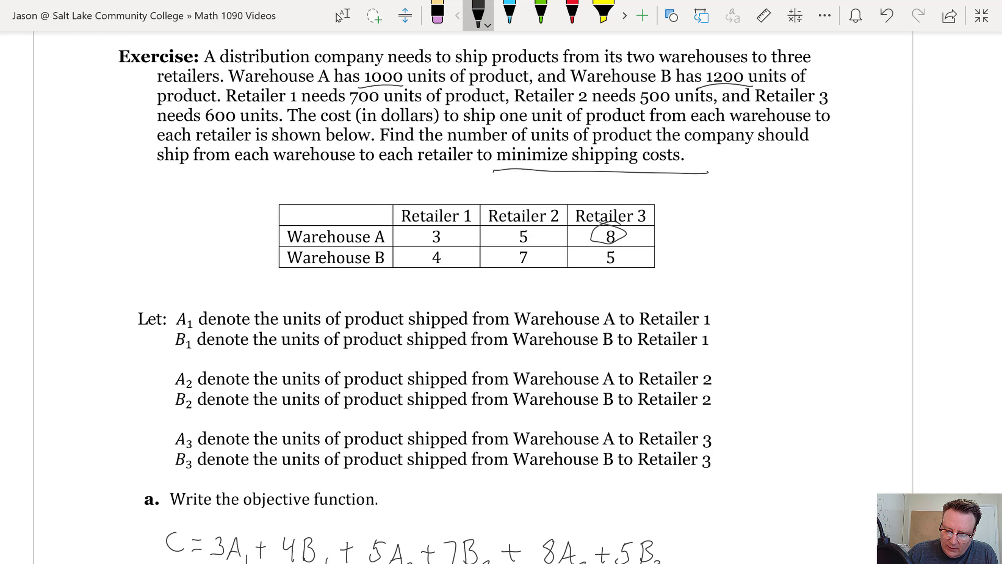
mouse_move(667, 204)
mouse_down()
mouse_move(268, 215)
mouse_move(615, 281)
mouse_move(618, 196)
mouse_up()
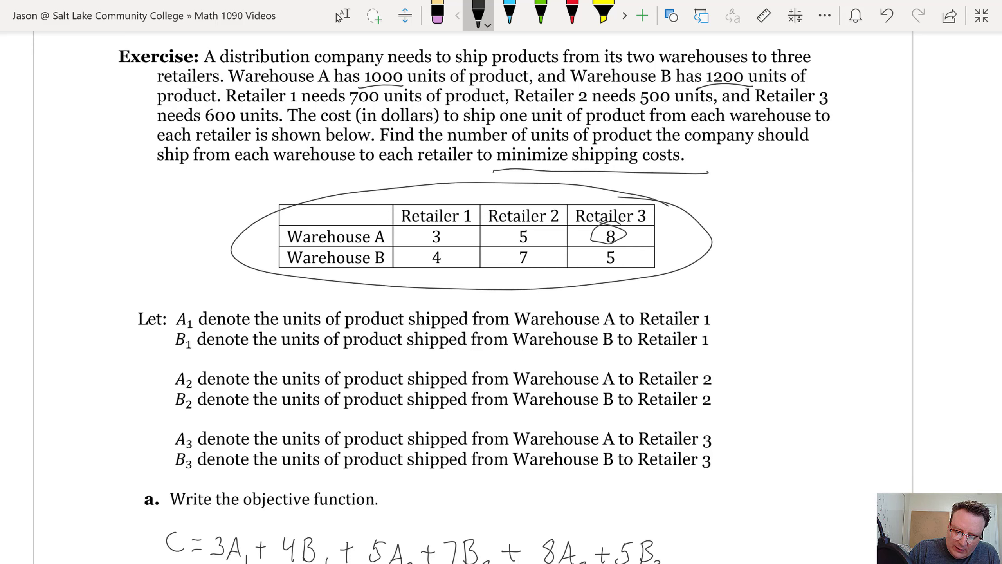
drag(344, 106, 382, 104)
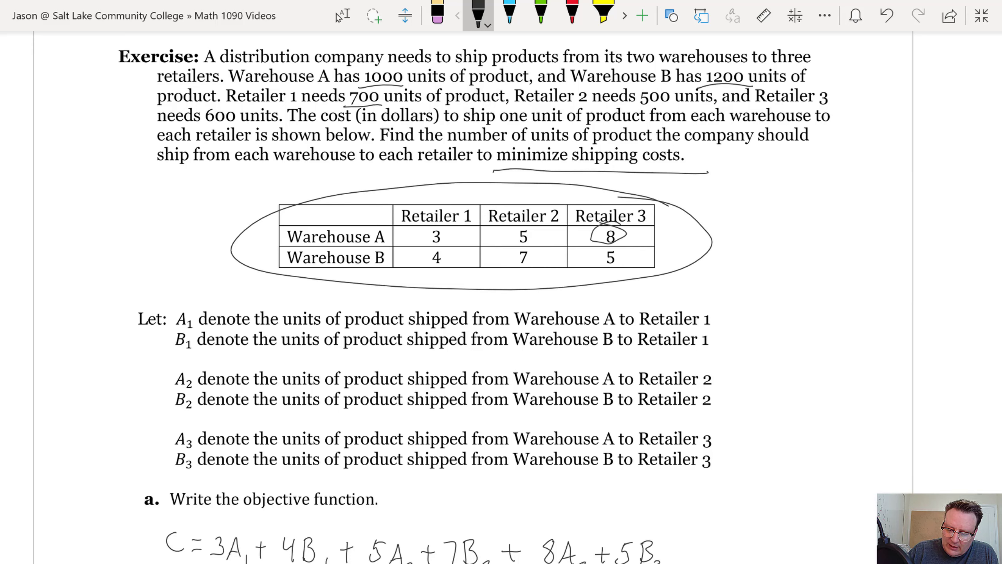
drag(647, 103, 705, 104)
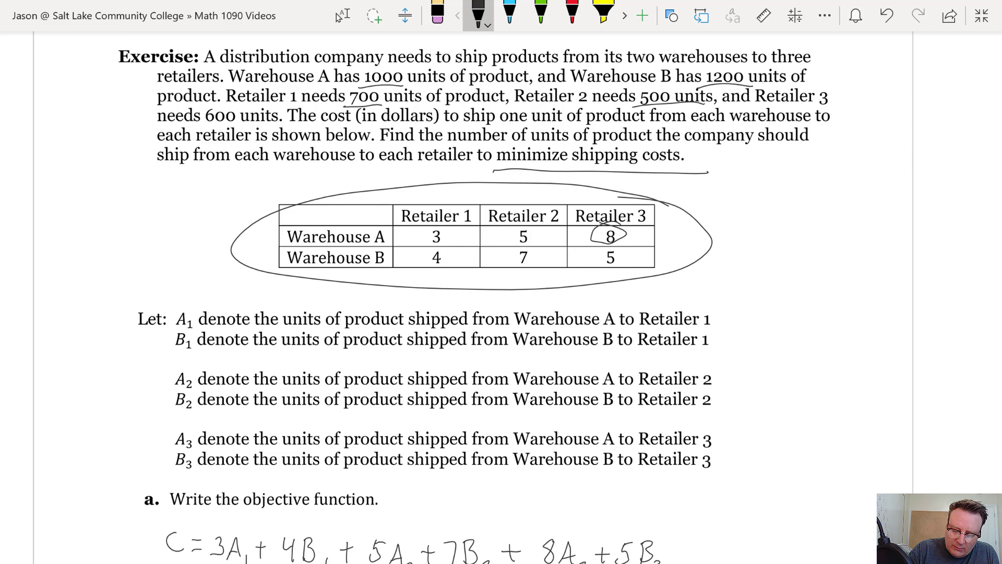
drag(196, 127, 254, 124)
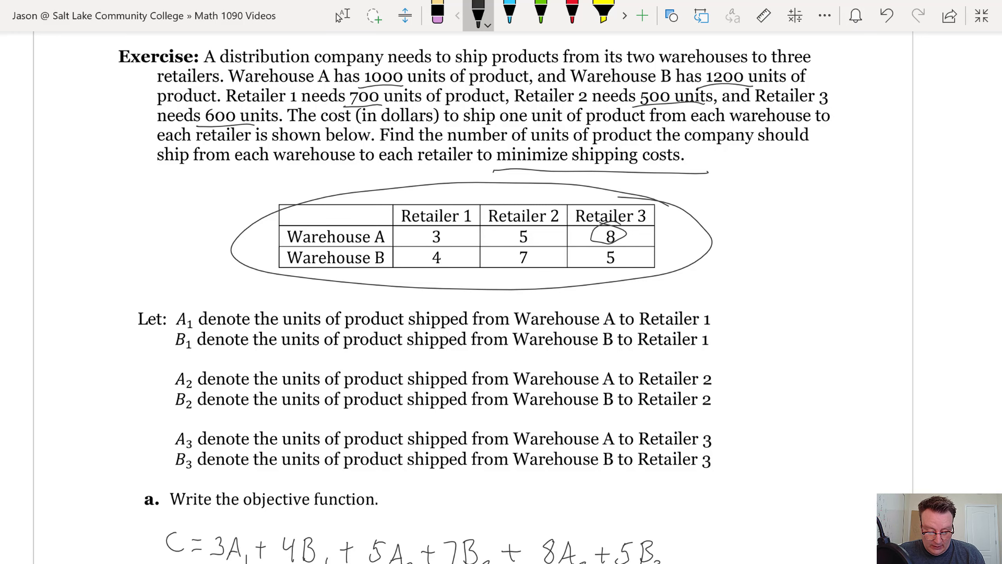
scroll(501, 296, down, 10)
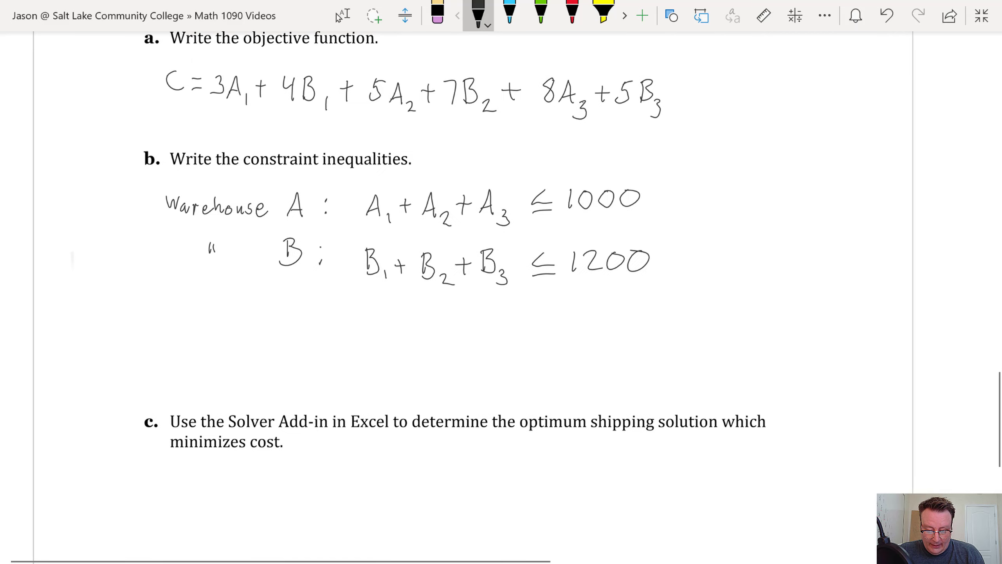
Label a new line 'Retailer 1' and write A₁ + B₁ on it
mouse_move(179, 301)
mouse_down()
mouse_move(174, 327)
mouse_move(203, 326)
mouse_up()
mouse_move(206, 300)
mouse_down()
mouse_move(205, 326)
mouse_move(210, 312)
mouse_move(225, 330)
mouse_move(243, 315)
mouse_move(247, 327)
mouse_move(254, 318)
mouse_move(282, 330)
mouse_up()
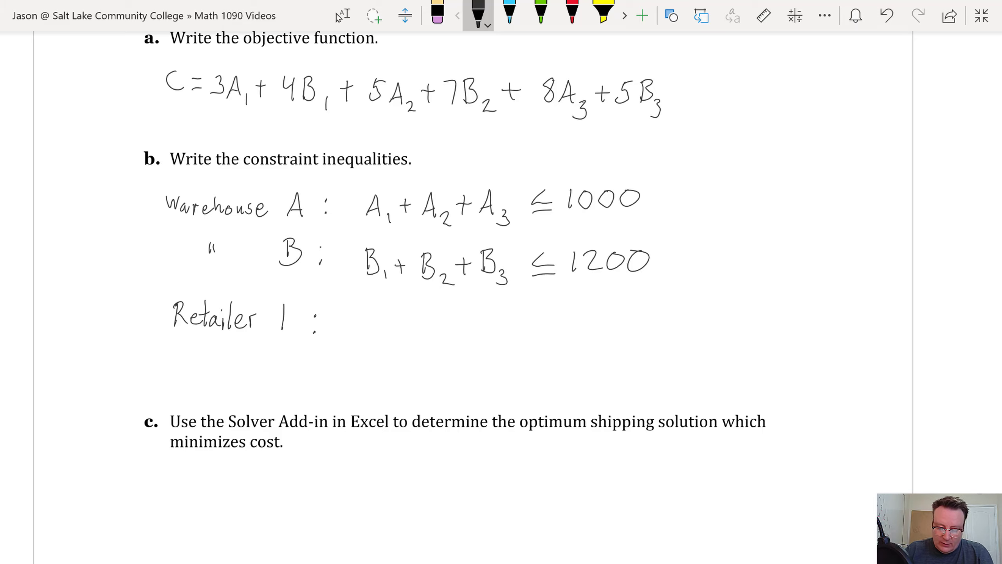
mouse_move(364, 333)
mouse_down()
mouse_move(374, 313)
mouse_move(381, 333)
mouse_up()
mouse_move(367, 327)
mouse_down()
mouse_move(410, 321)
mouse_move(419, 332)
mouse_up()
mouse_move(419, 312)
mouse_down()
mouse_move(431, 313)
mouse_move(421, 333)
mouse_move(444, 343)
mouse_up()
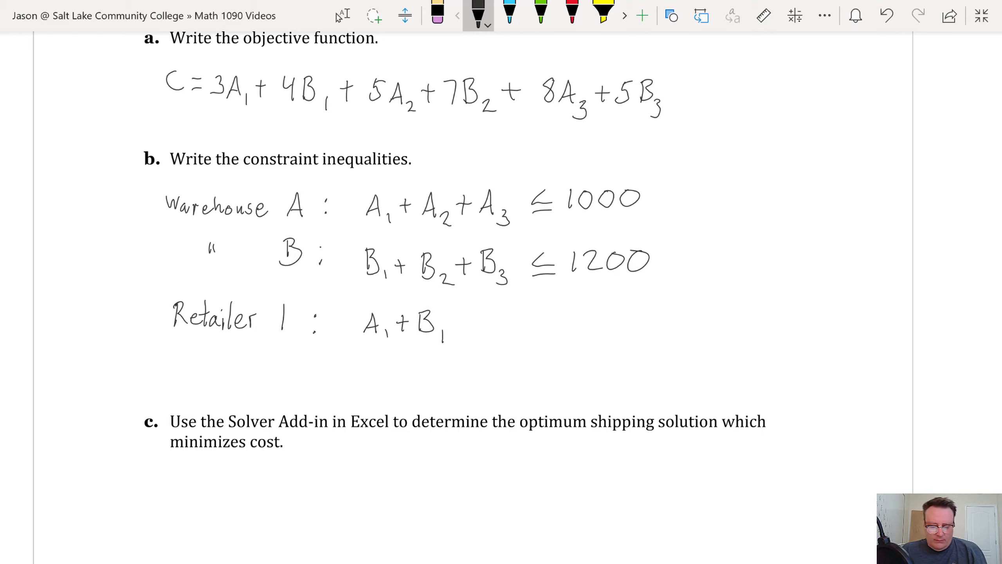
Return to the black pen and complete the Retailer 1 constraint with ≥ 700
scroll(473, 296, up, 12)
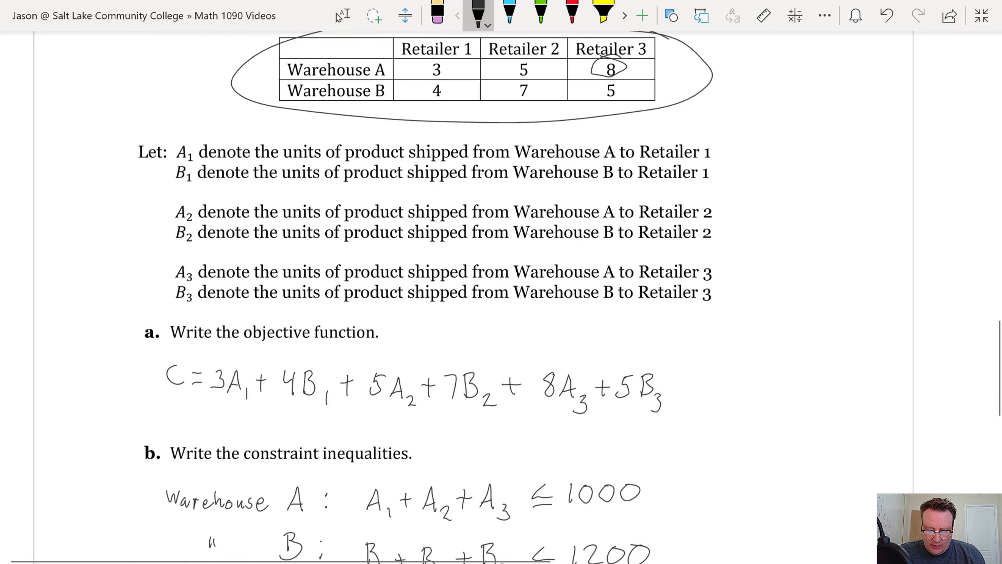
scroll(474, 297, up, 5)
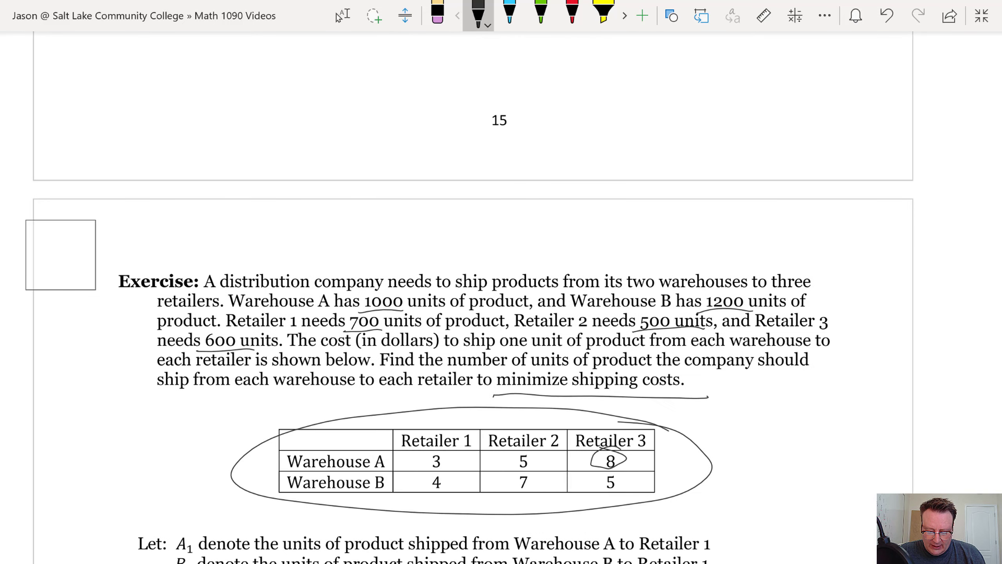
key(Escape)
right_click(59, 257)
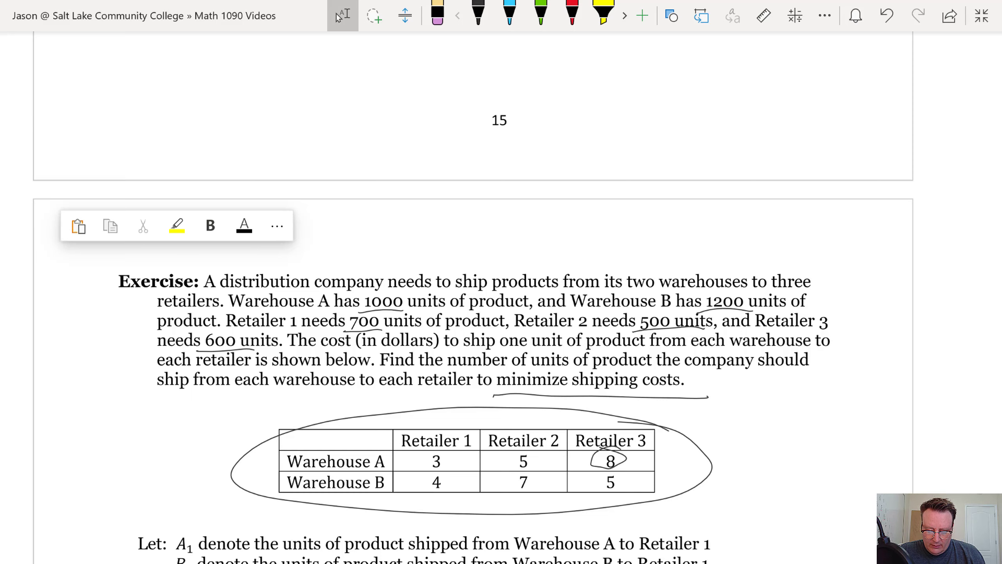
scroll(473, 297, down, 5)
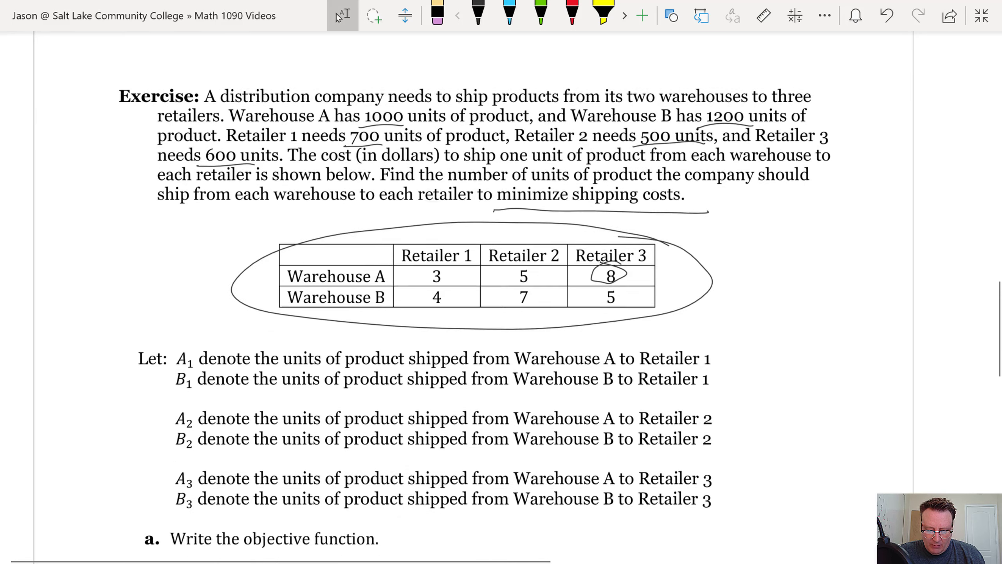
scroll(474, 296, down, 12)
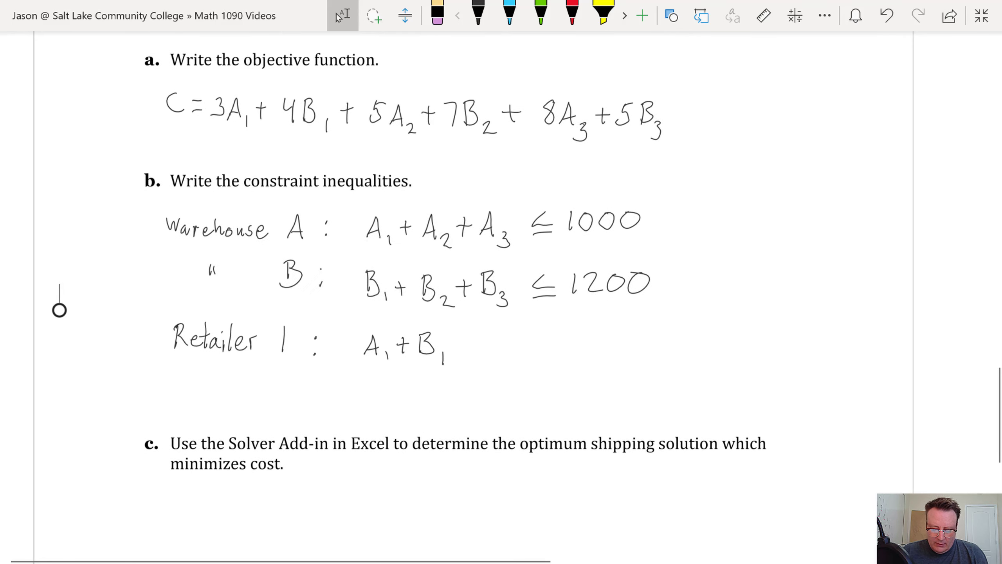
click(478, 15)
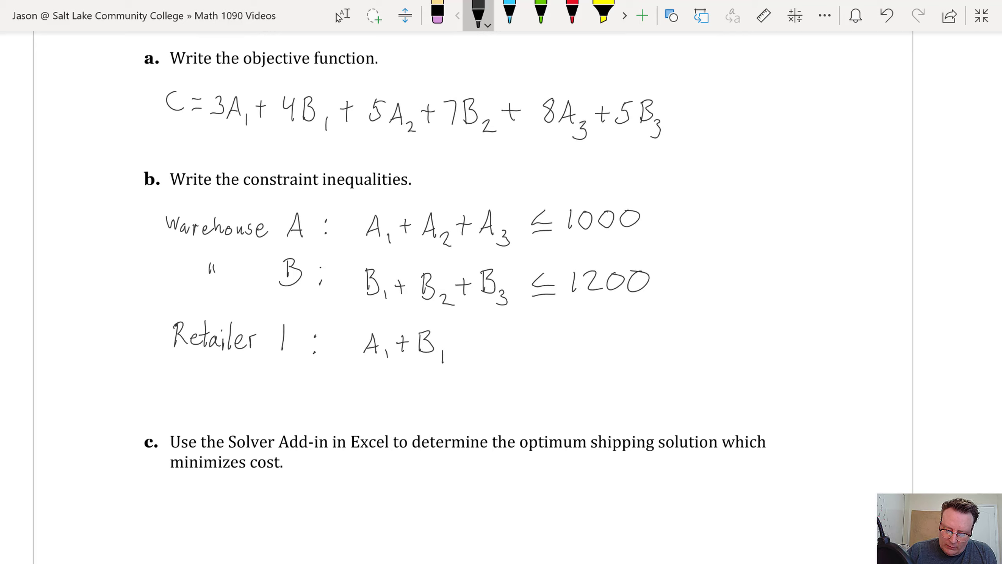
mouse_move(464, 333)
mouse_down()
mouse_move(476, 343)
mouse_move(461, 349)
mouse_move(510, 354)
mouse_move(530, 335)
mouse_move(553, 334)
mouse_up()
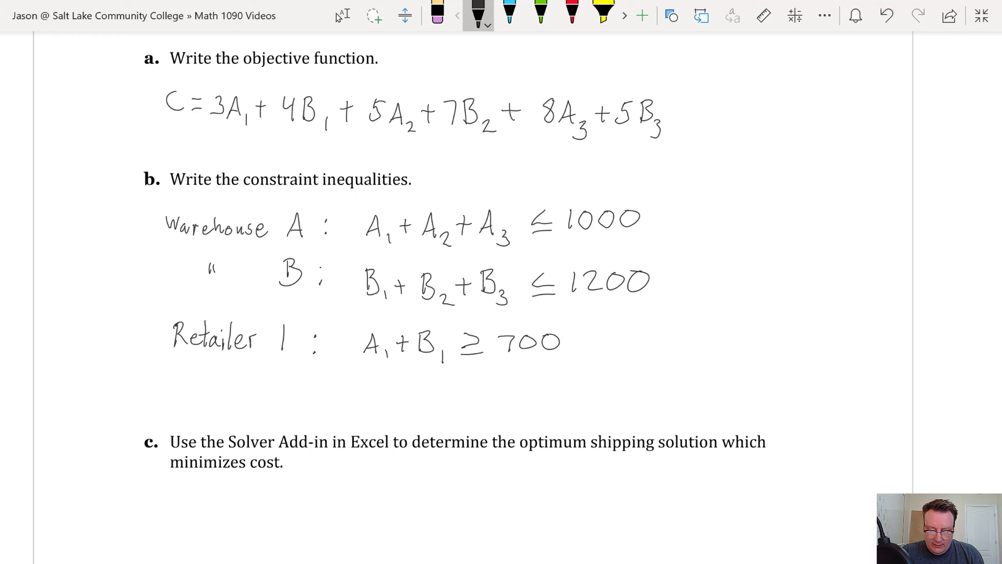
Start the Retailer 2 line with a ditto mark, '2', and A₂ + B₂
drag(207, 367, 206, 378)
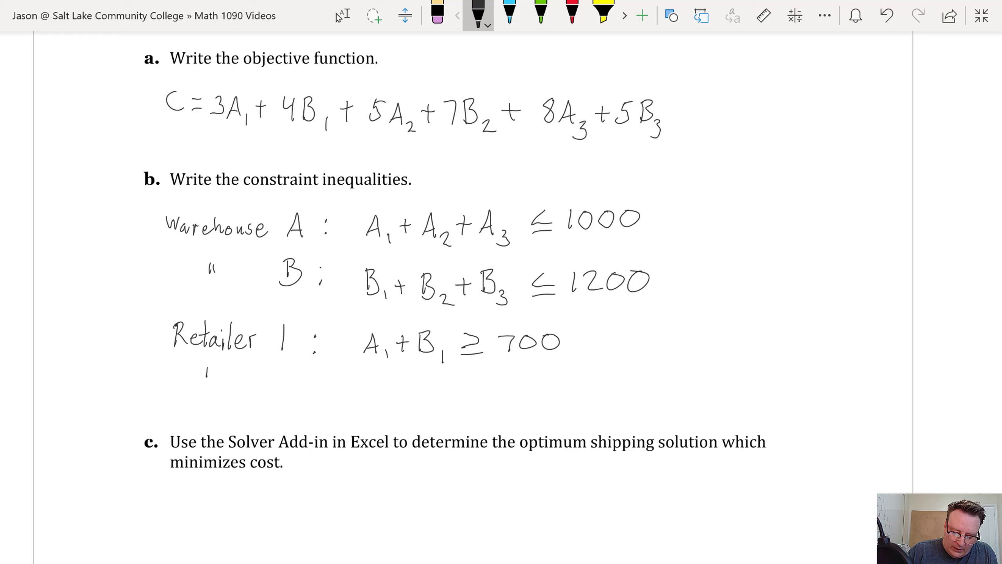
drag(284, 375, 288, 390)
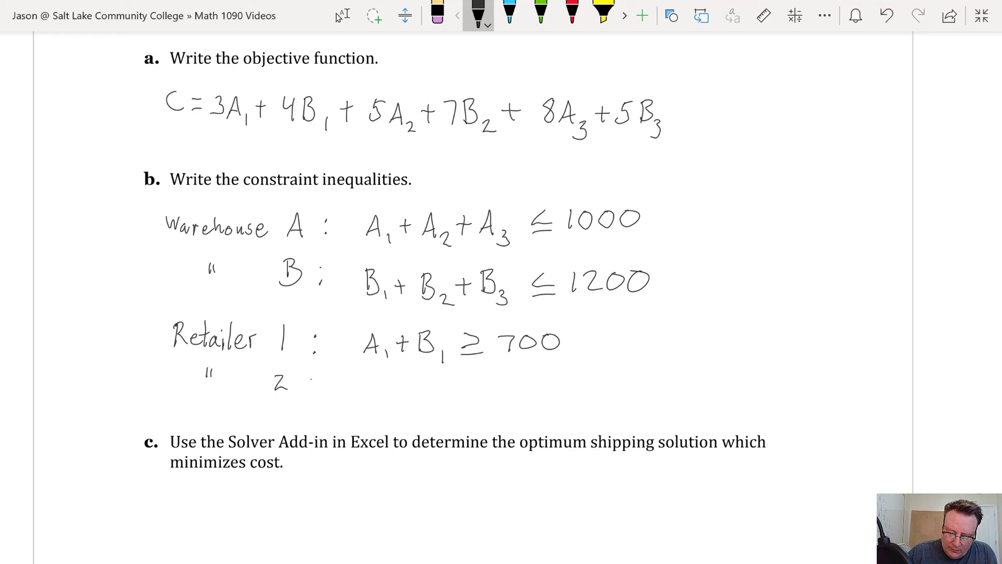
mouse_move(361, 399)
mouse_down()
mouse_move(374, 390)
mouse_move(452, 408)
mouse_move(479, 382)
mouse_move(467, 391)
mouse_move(485, 395)
mouse_up()
Finish the Retailer 2 demand constraint with ≥ 500
scroll(501, 296, up, 10)
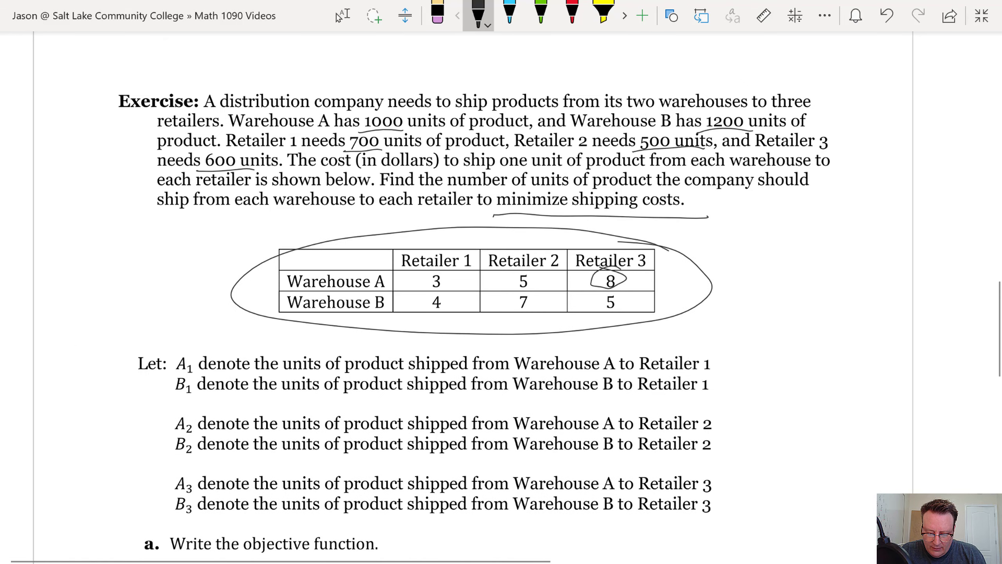
scroll(501, 296, down, 9)
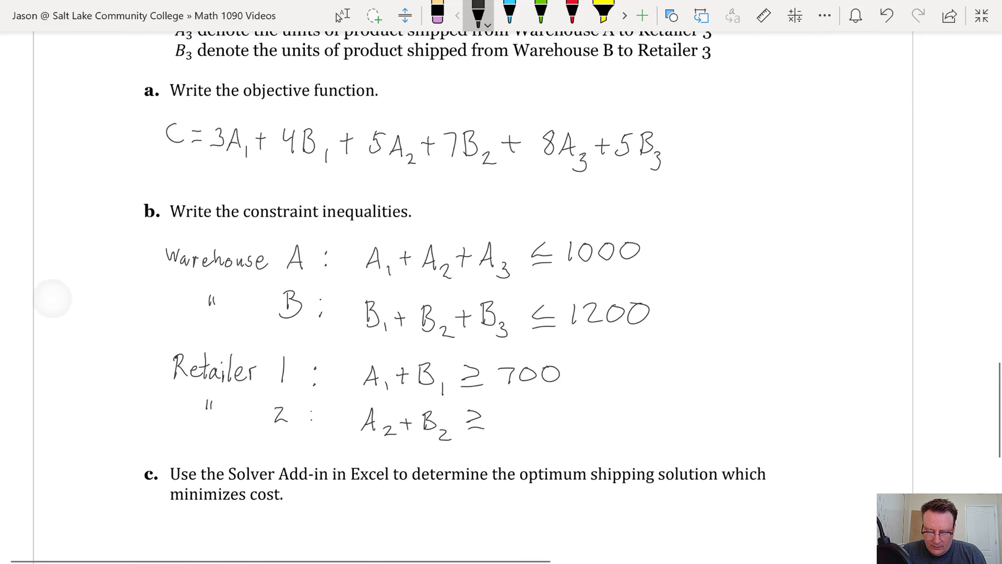
mouse_move(504, 410)
mouse_down()
mouse_move(502, 425)
mouse_move(515, 408)
mouse_move(549, 424)
mouse_move(557, 407)
mouse_up()
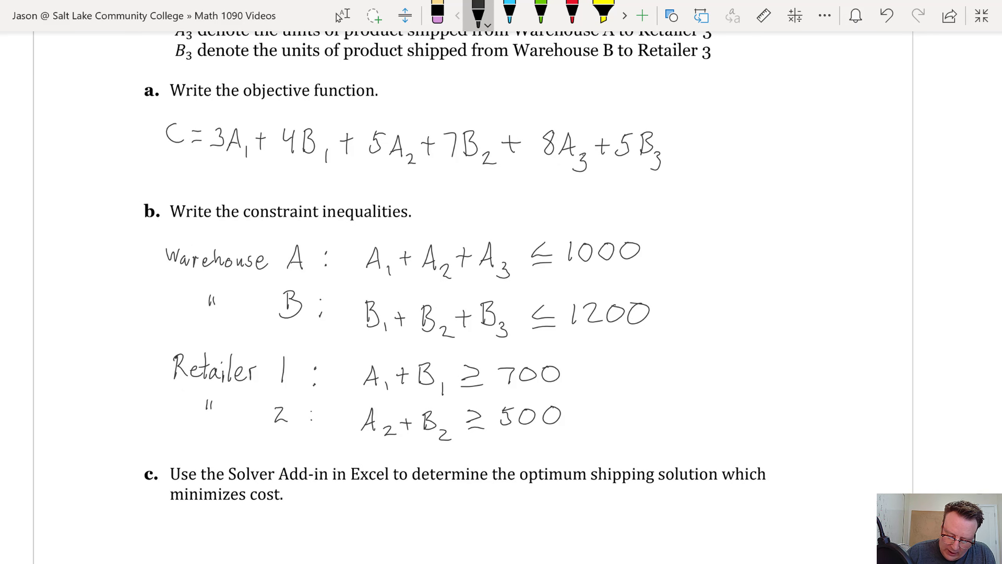
Write the Retailer 3 constraint A₃ + B₃ ≥ 600 and the nonnegativity condition Ai, Bi ≥ 0
drag(208, 437, 206, 450)
drag(213, 440, 212, 452)
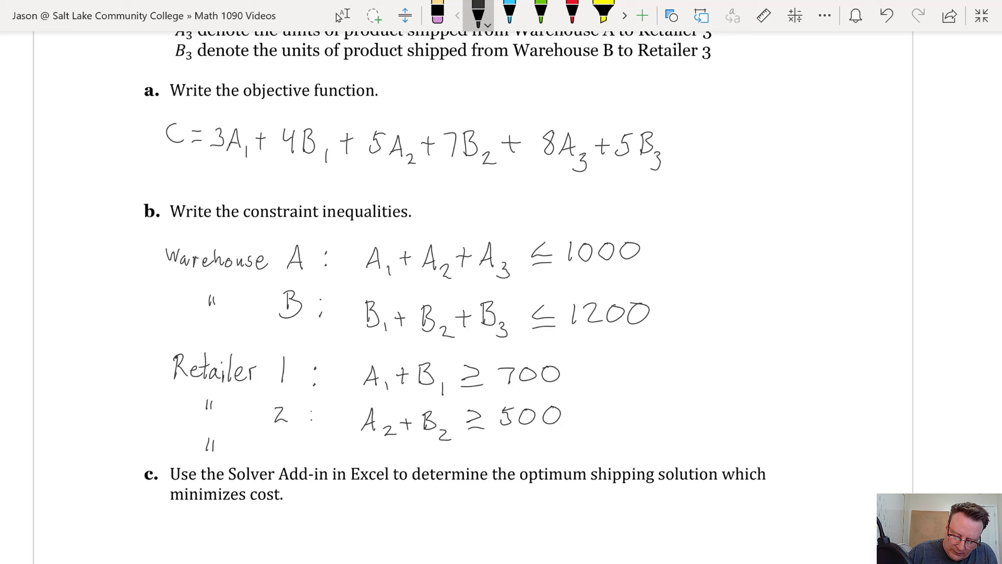
drag(275, 441, 276, 459)
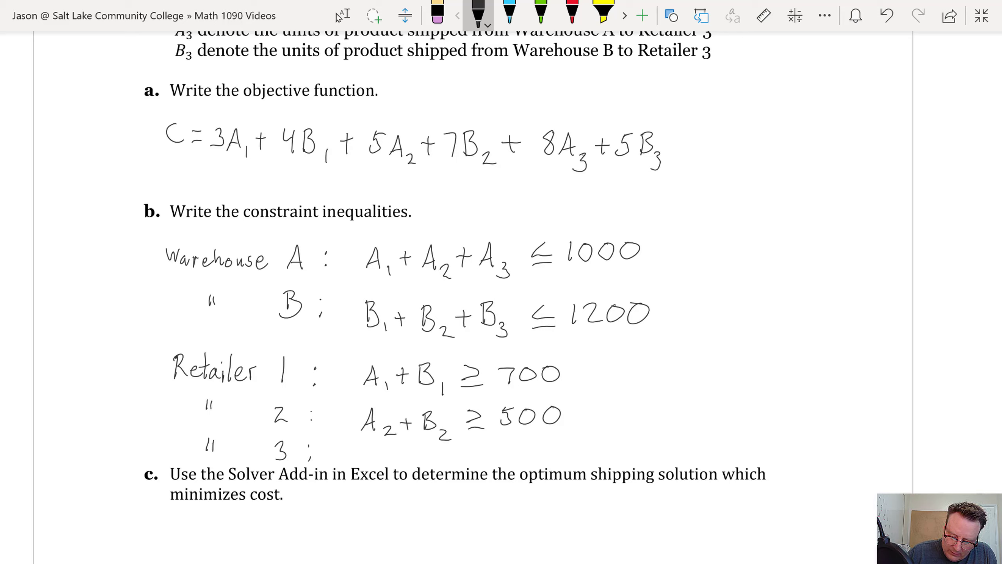
mouse_move(360, 462)
mouse_down()
mouse_move(379, 474)
mouse_move(423, 455)
mouse_move(423, 466)
mouse_move(442, 471)
mouse_move(530, 445)
mouse_move(545, 456)
mouse_move(555, 442)
mouse_up()
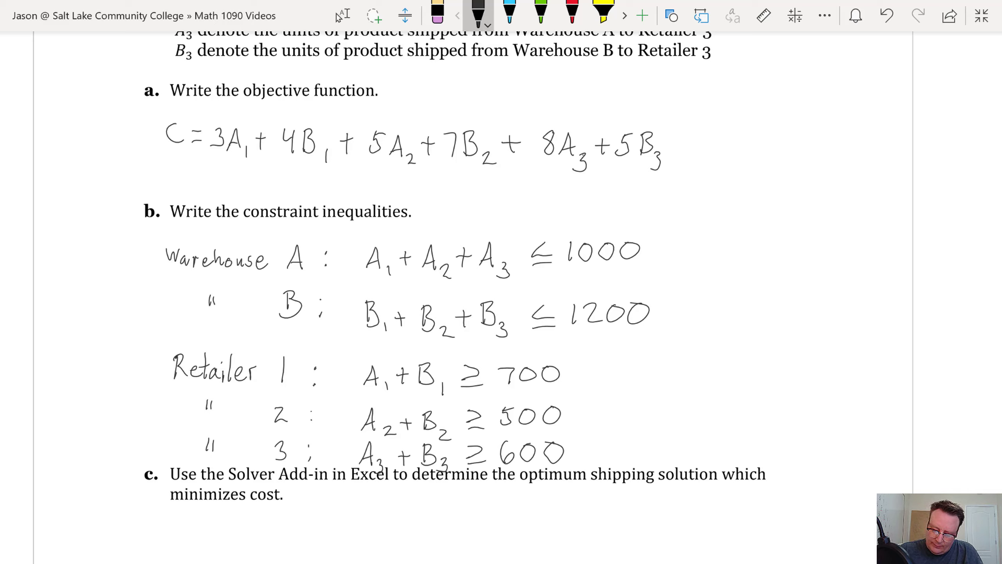
mouse_move(663, 385)
mouse_down()
mouse_move(681, 388)
mouse_move(678, 377)
mouse_move(711, 412)
mouse_up()
mouse_move(730, 367)
mouse_down()
mouse_move(734, 385)
mouse_move(764, 389)
mouse_move(811, 383)
mouse_move(843, 361)
mouse_up()
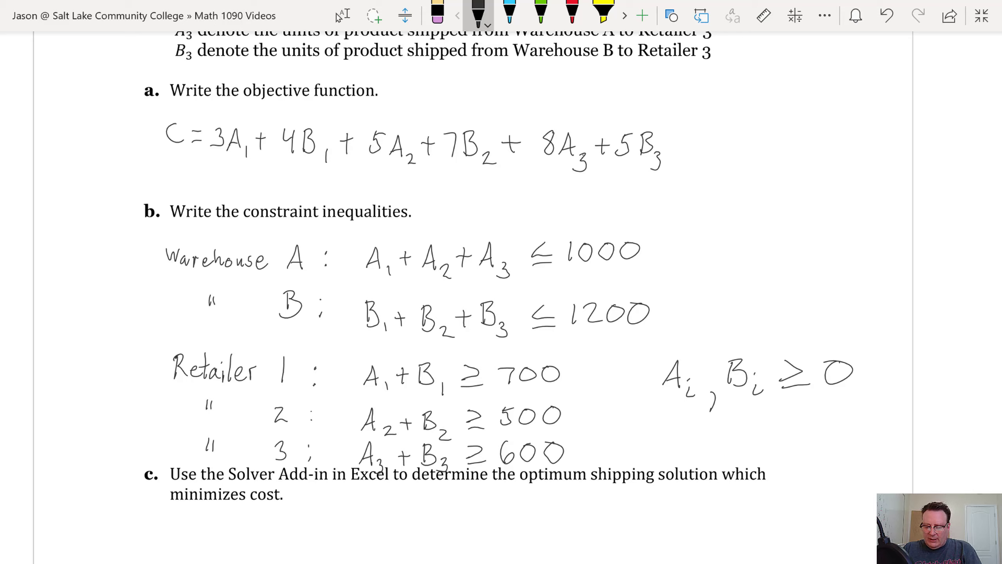
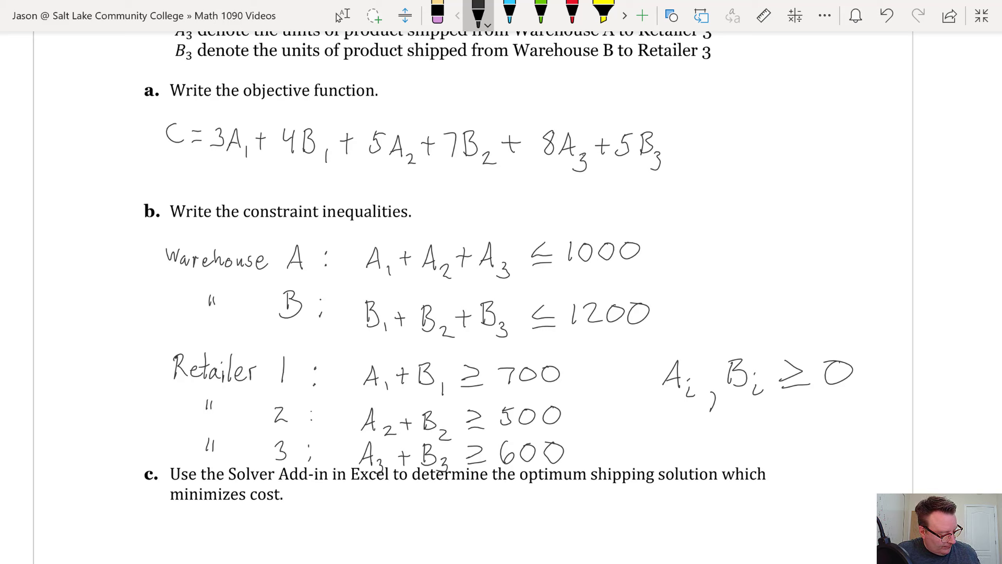
Switch from the OneNote shipping notes to the Book1 Excel workbook
key(alt+Tab)
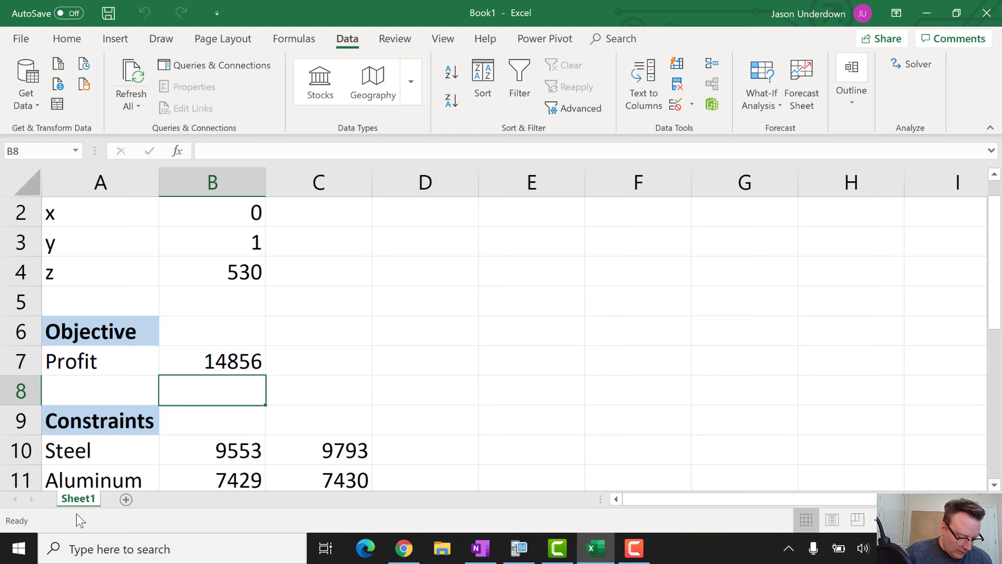
Rename the Sheet1 tab to 'Bike Frames'
key(BackSpace)
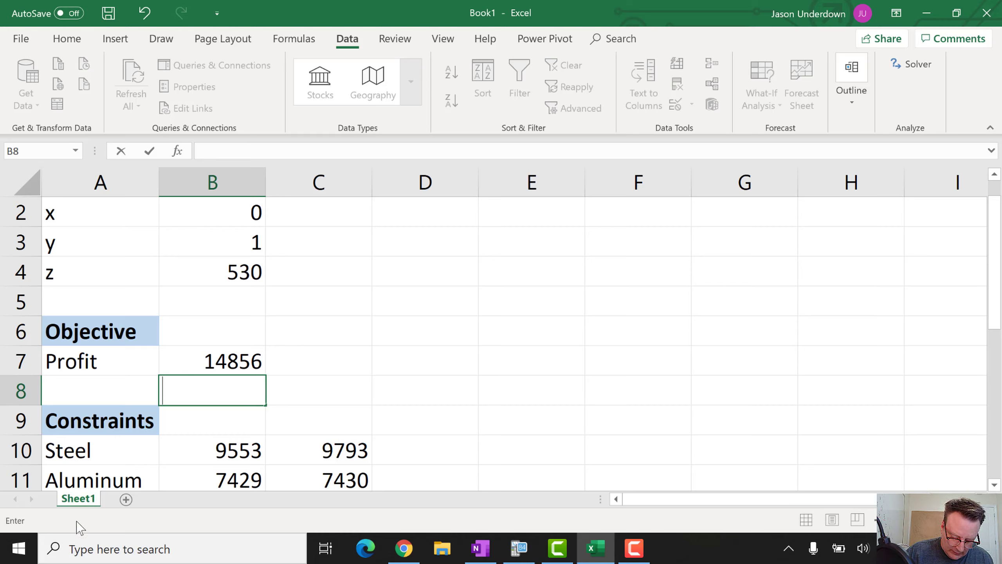
right_click(79, 501)
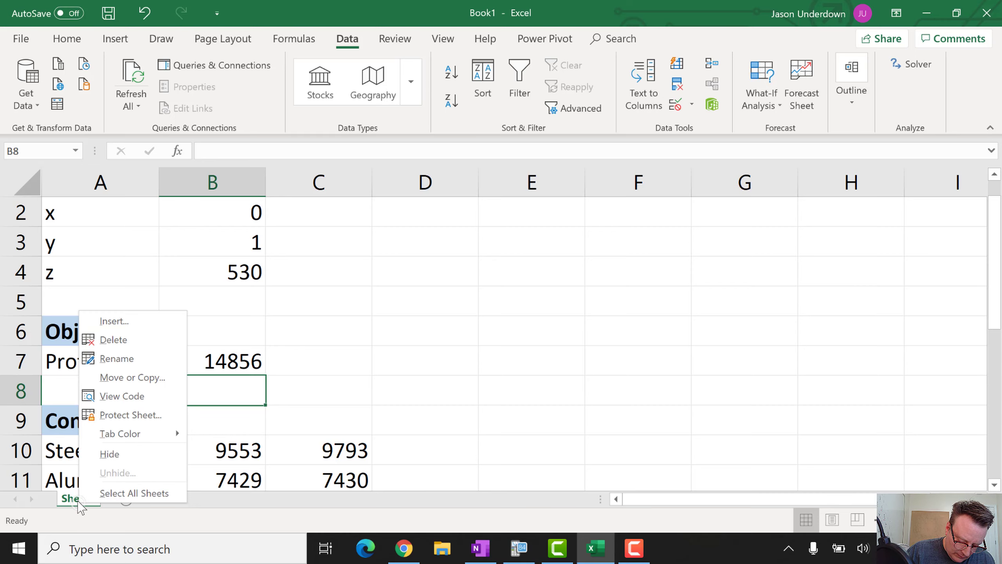
click(124, 362)
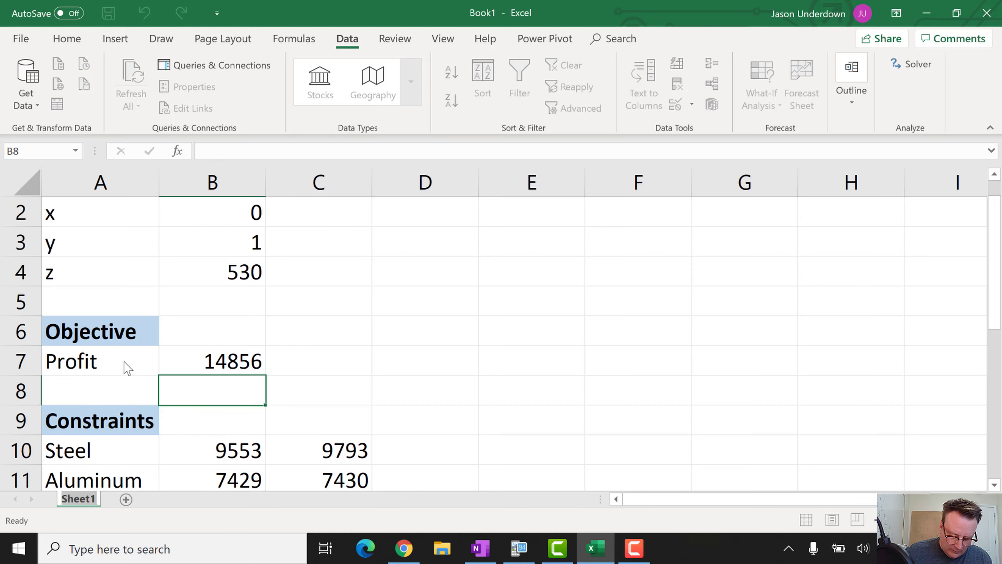
key(BackSpace)
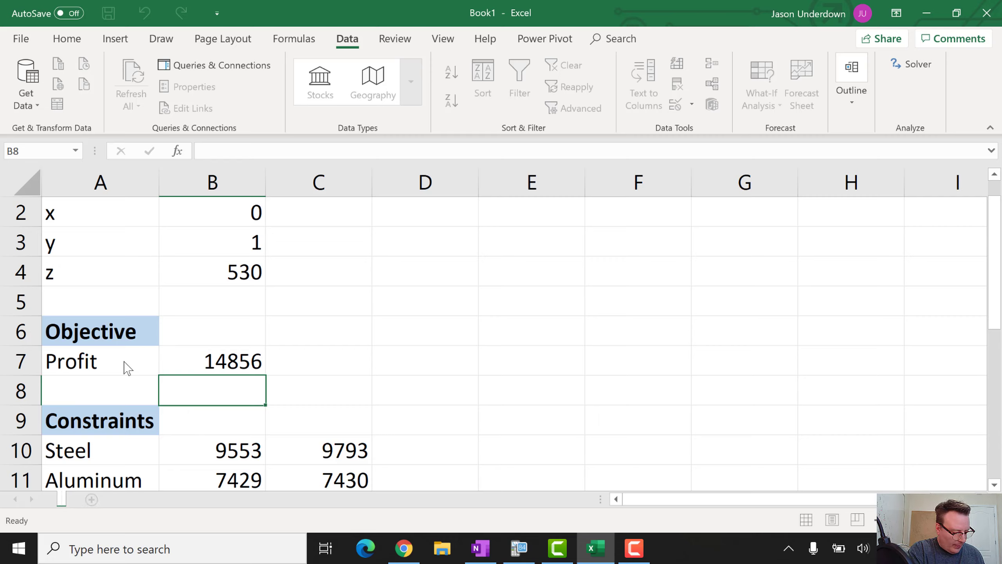
text(Bike)
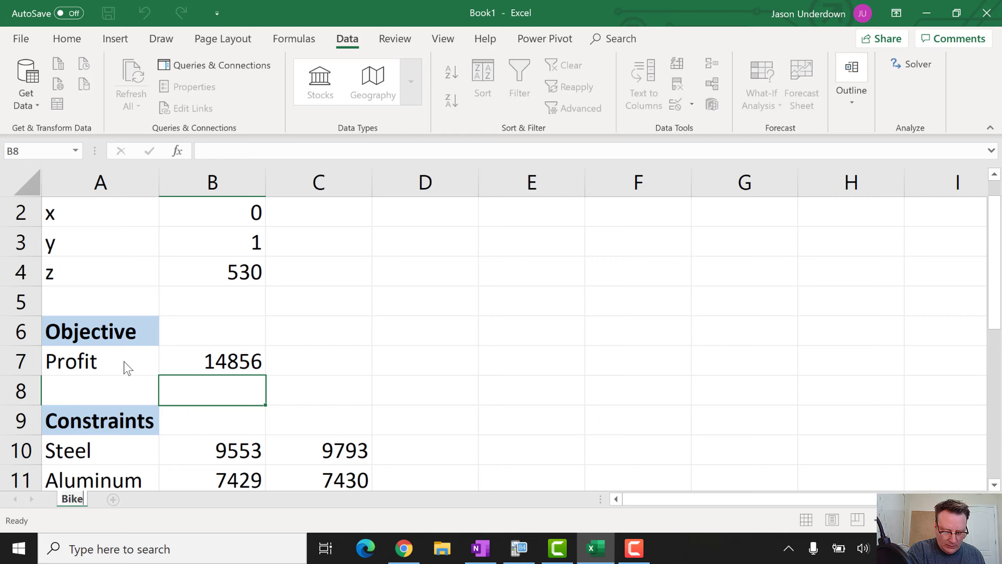
text( Frames)
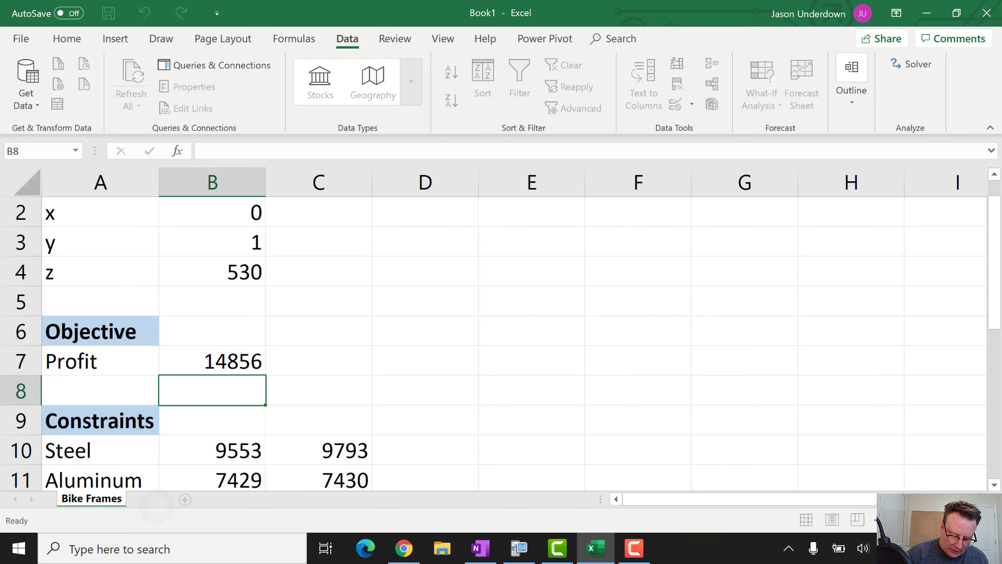
Add a new sheet after Bike Frames and rename it 'Shipping'
click(151, 499)
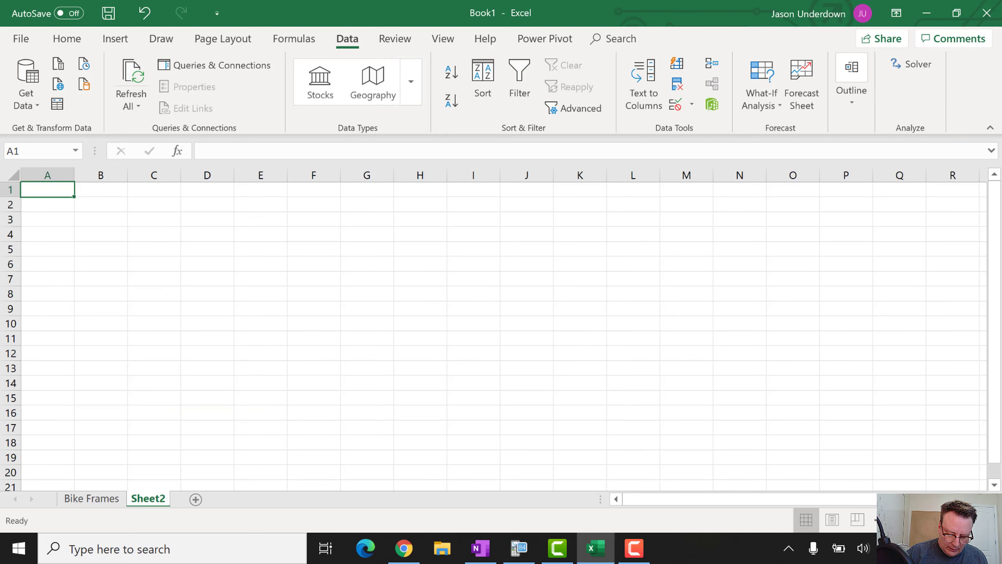
right_click(153, 513)
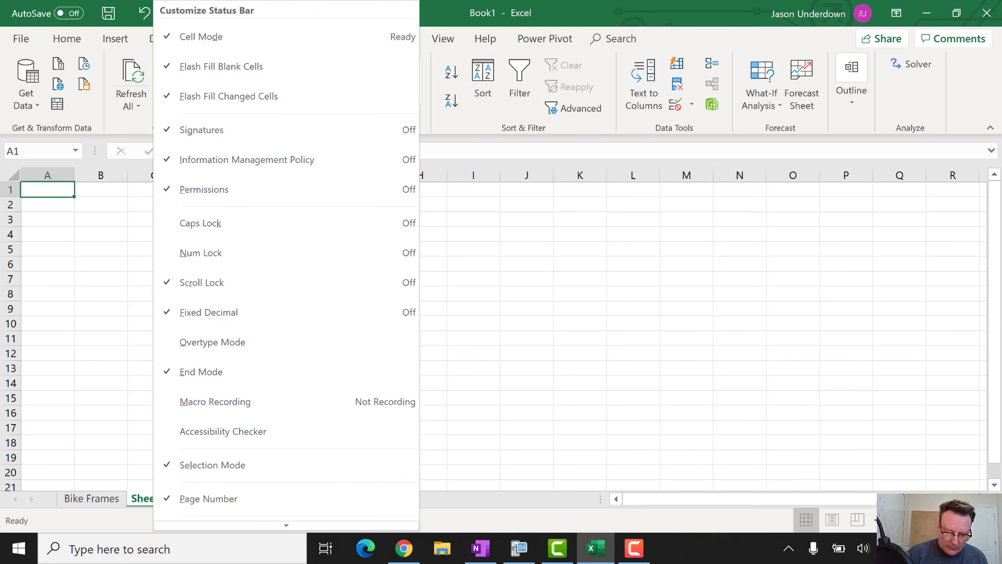
key(Escape)
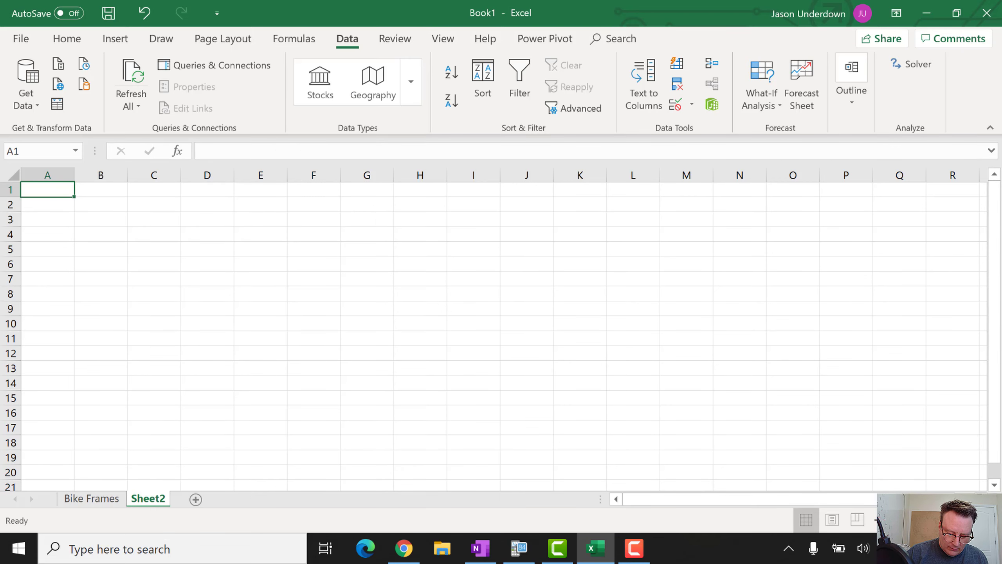
right_click(150, 503)
click(88, 361)
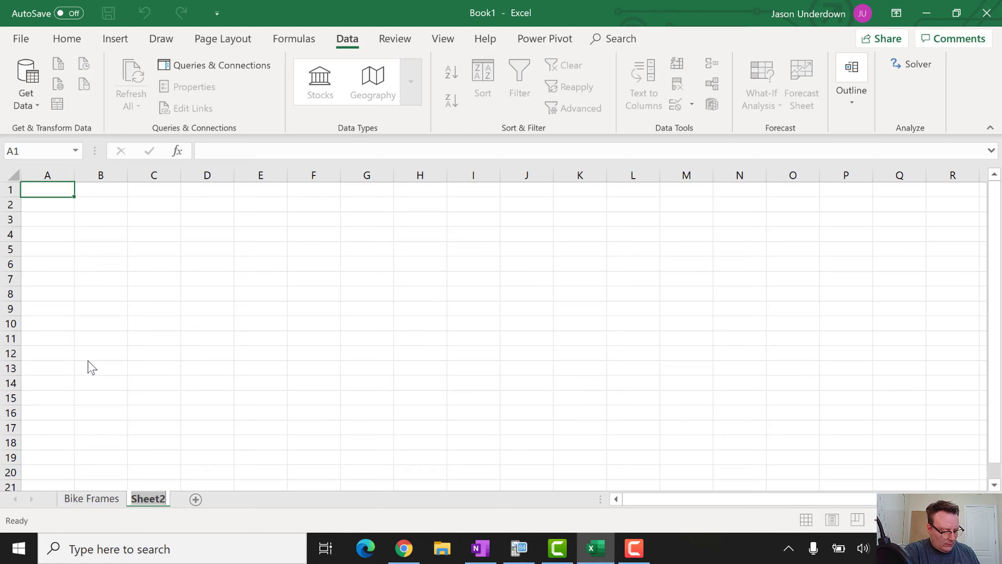
text(Shi)
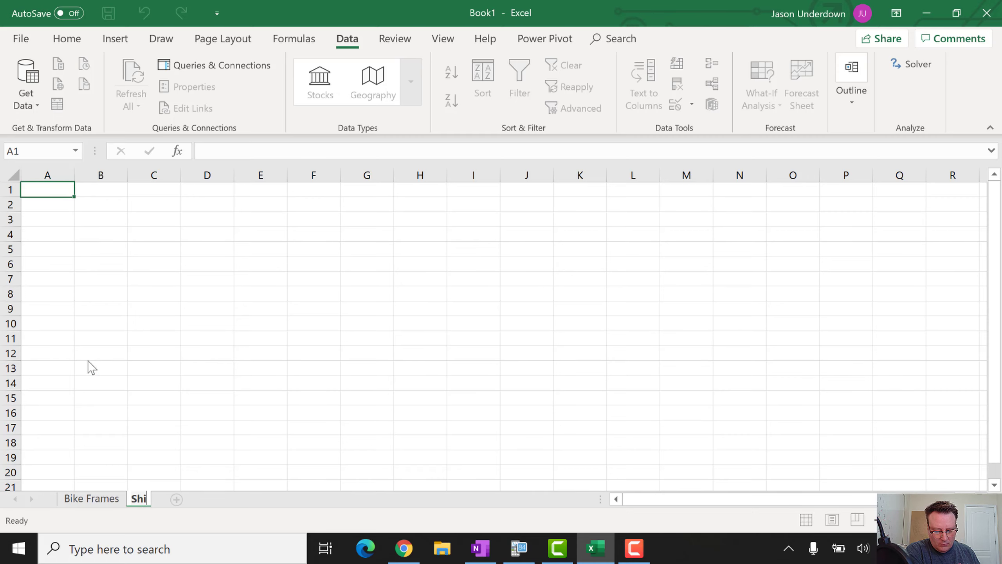
text(pping)
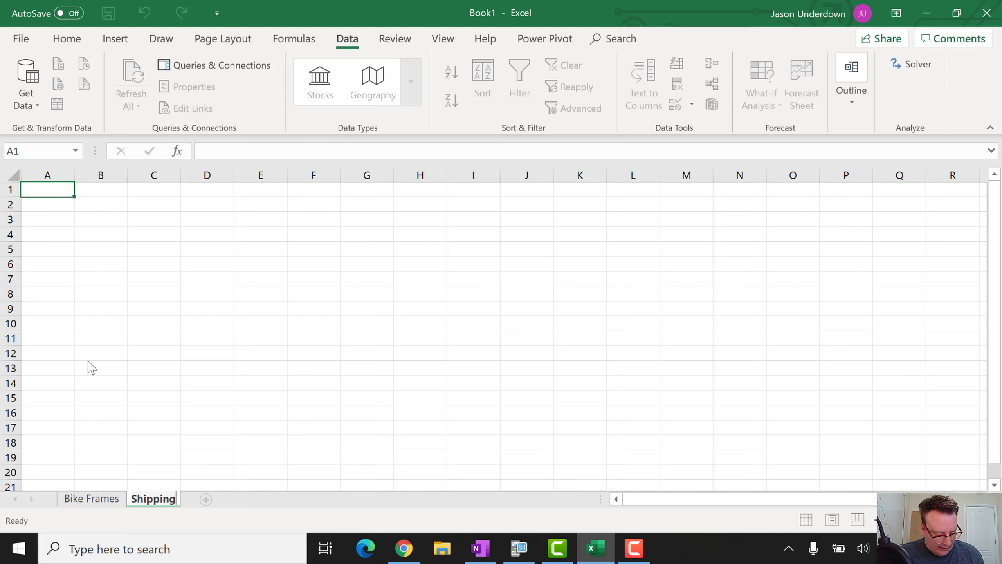
Reread the Let: variable definitions in the OneNote notes, then return to Excel
key(alt+Tab)
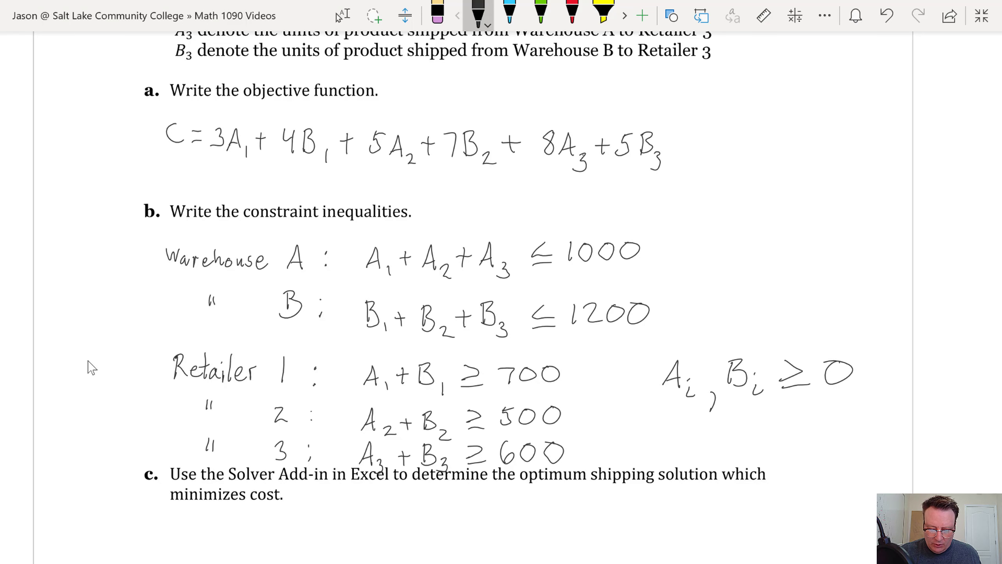
scroll(92, 369, up, 3)
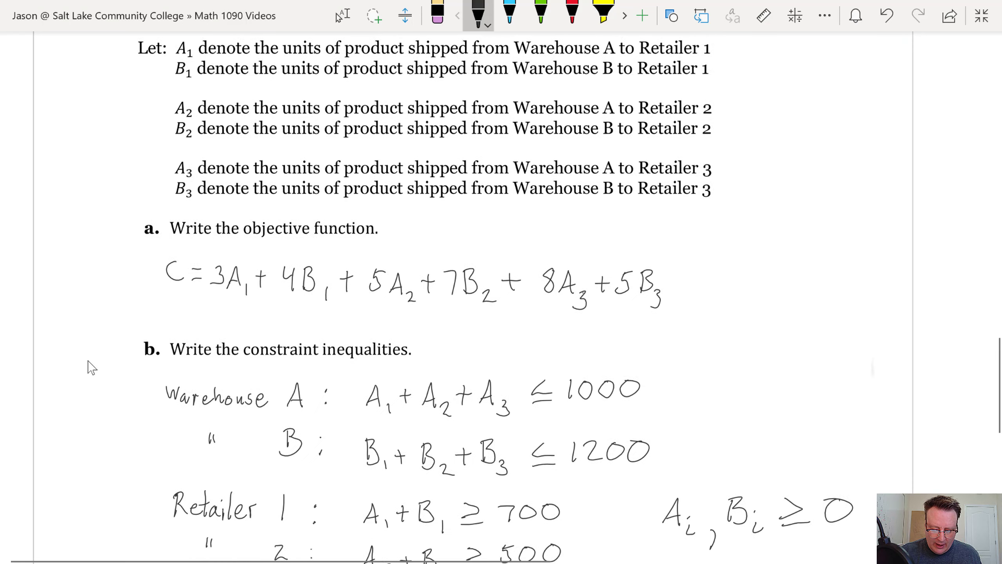
key(Escape)
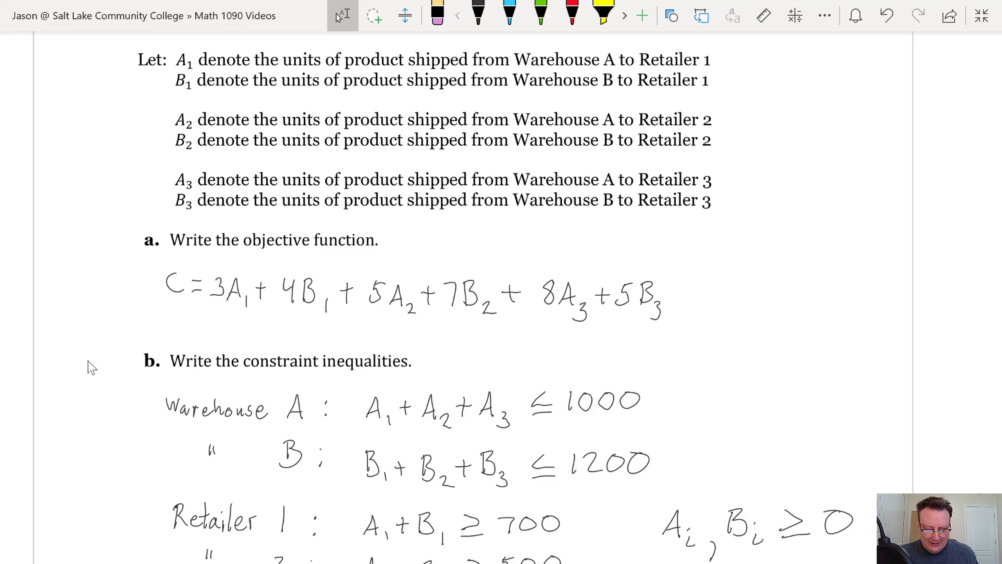
key(alt+Tab)
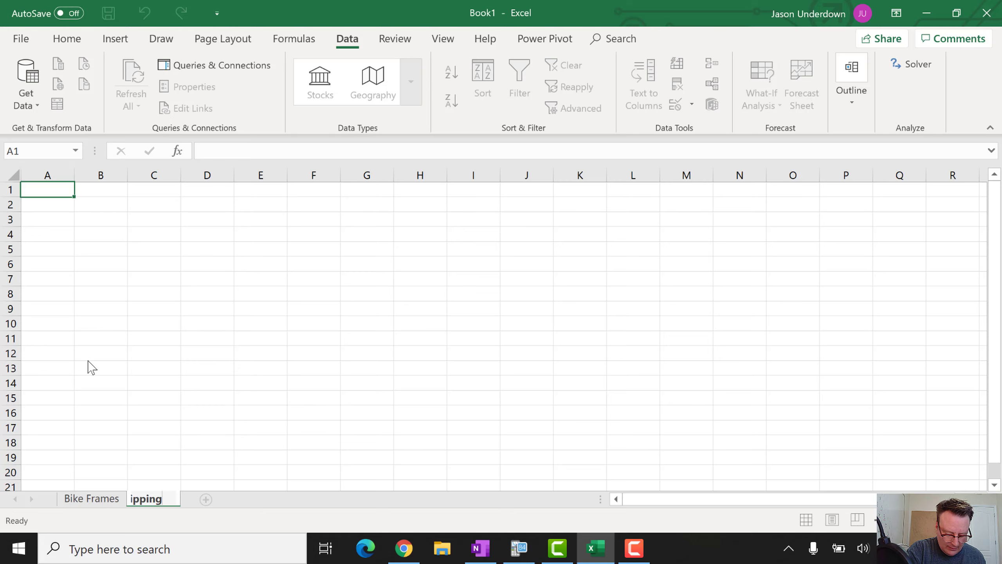
Confirm the Shipping sheet name and go to cell A1
key(Return)
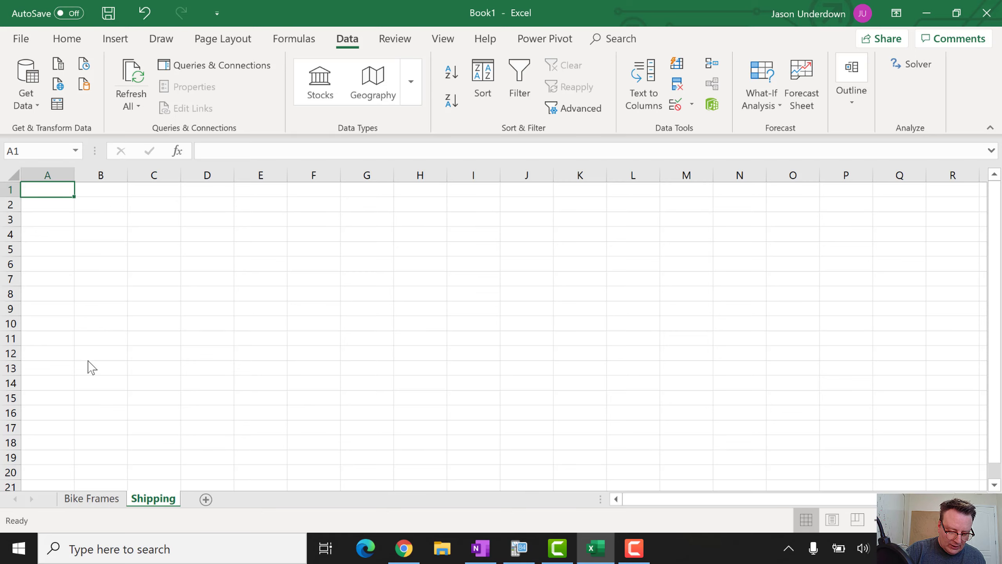
click(47, 190)
drag(74, 197, 127, 227)
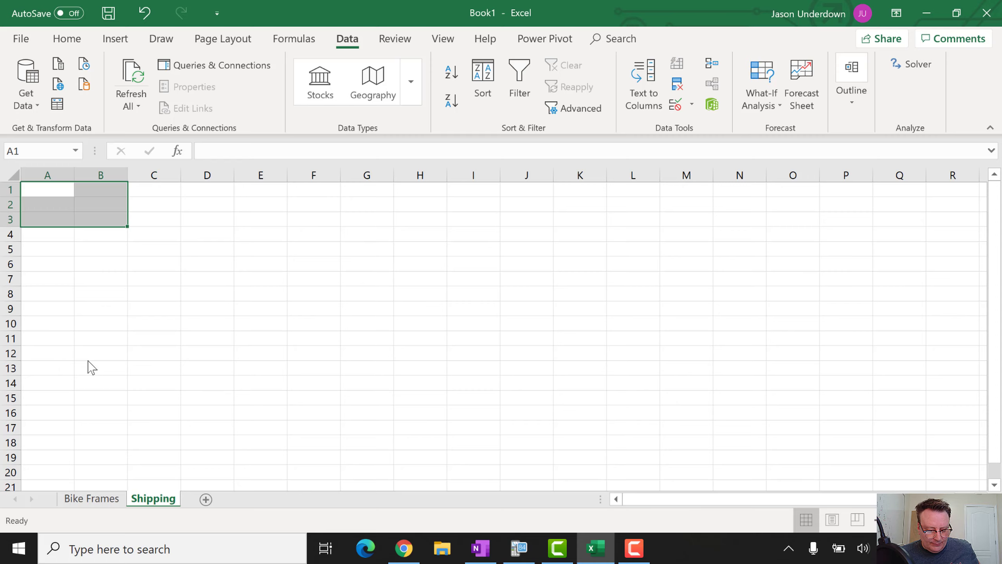
click(47, 234)
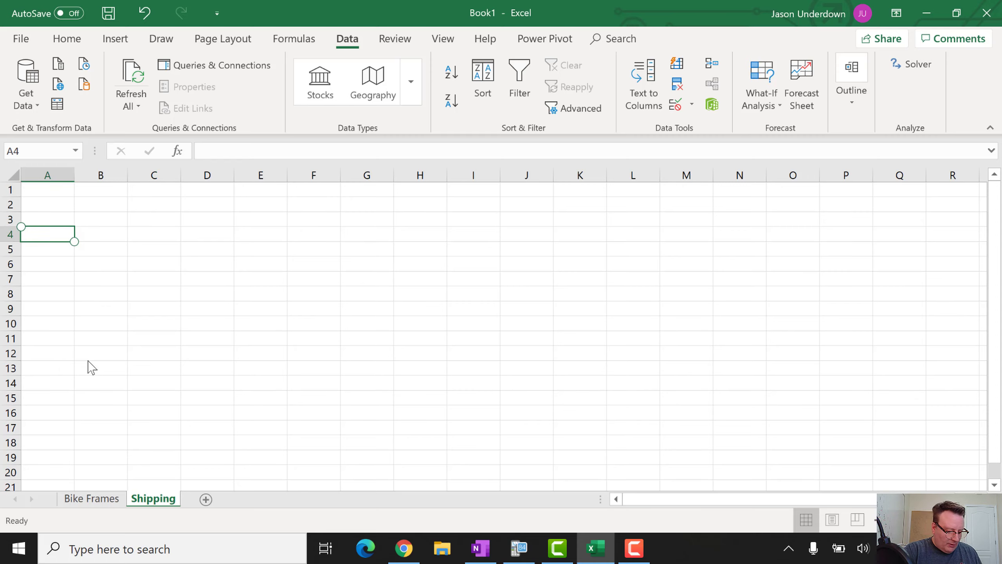
key(ctrl+Home)
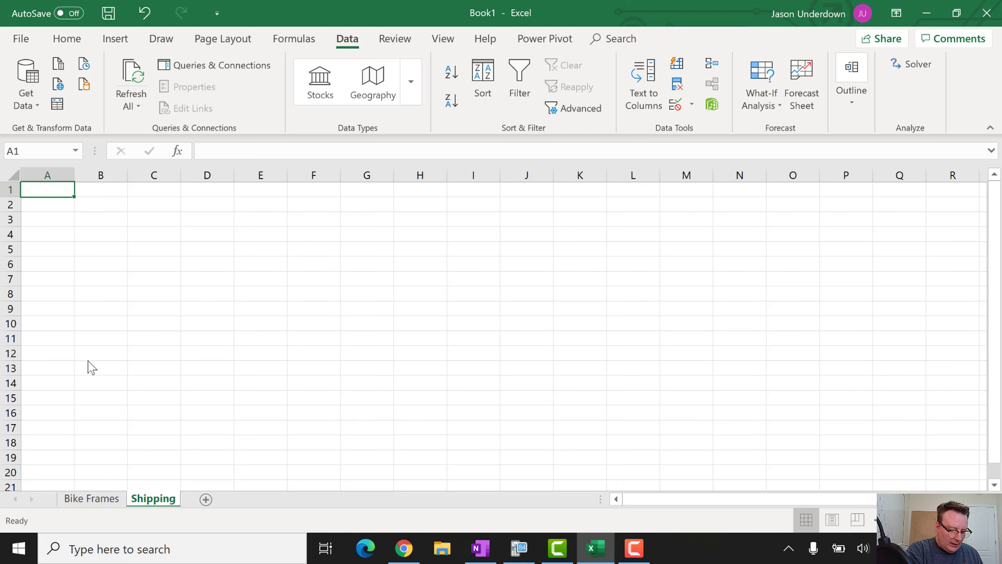
Fill the A1:B3 shipment block with zeros
text(0)
key(shift+Down)
key(shift+Down)
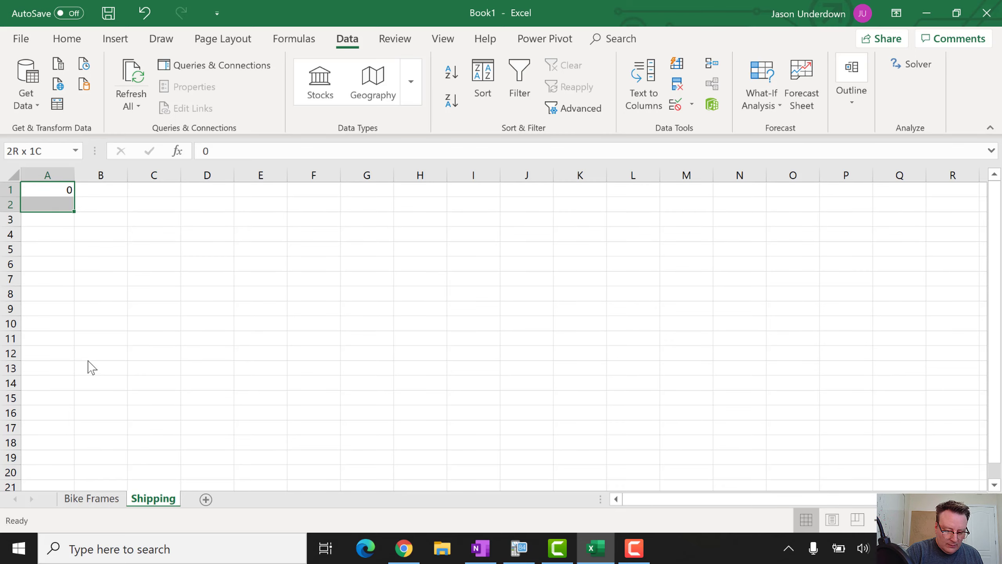
key(shift+Right)
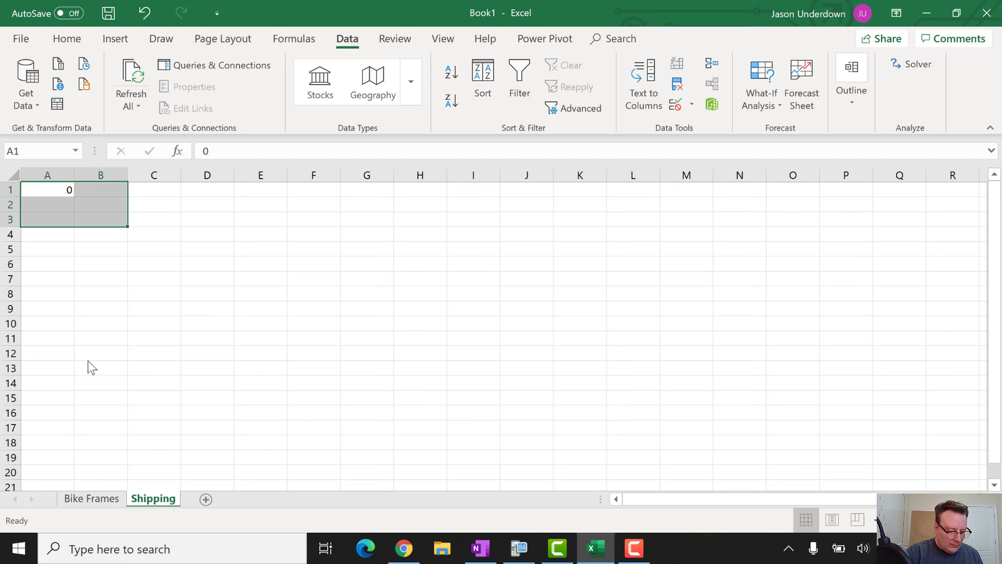
key(Return)
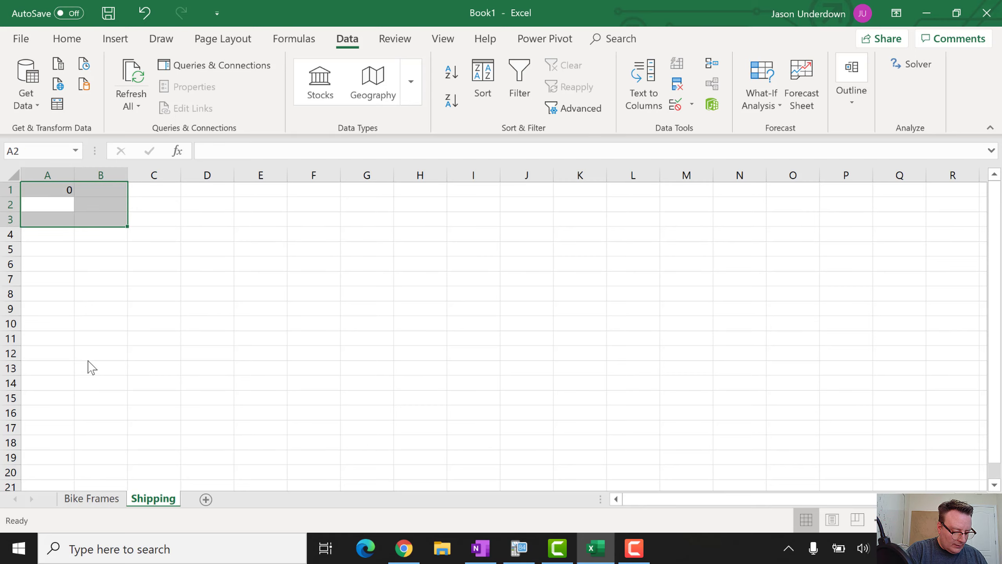
text(0)
key(Return)
text(0)
key(Return)
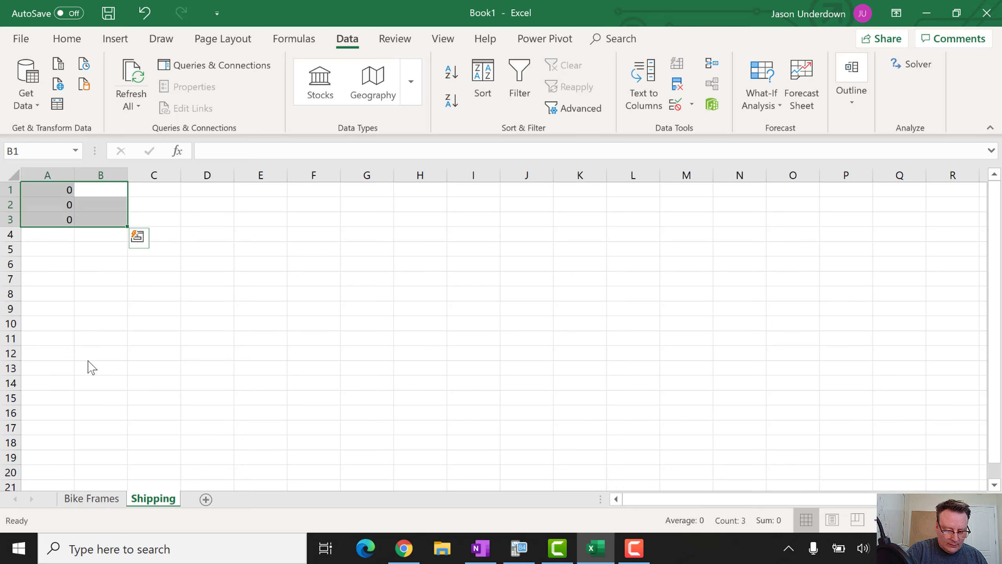
text(0)
key(Return)
text(0)
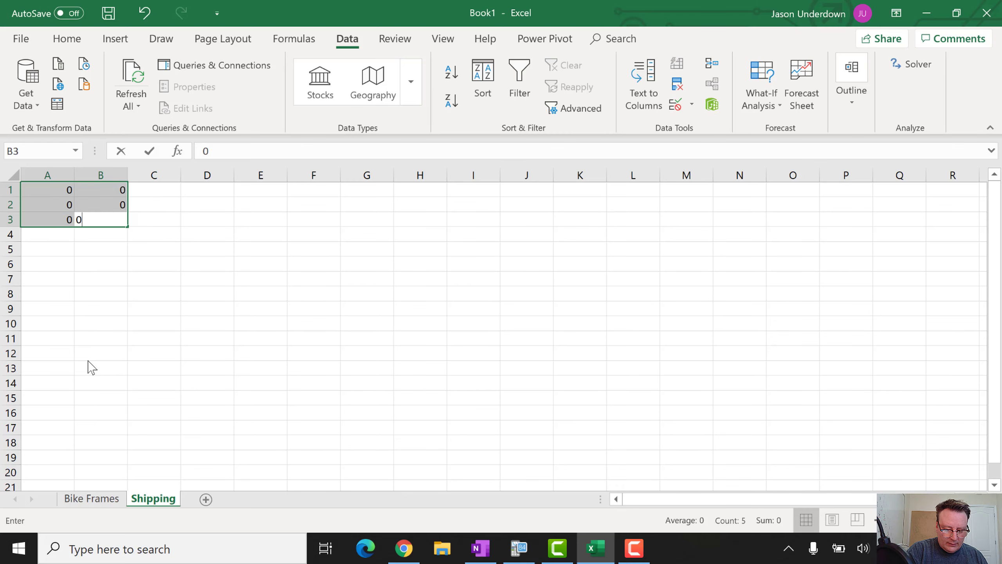
key(Return)
key(Down)
key(Down)
key(Down)
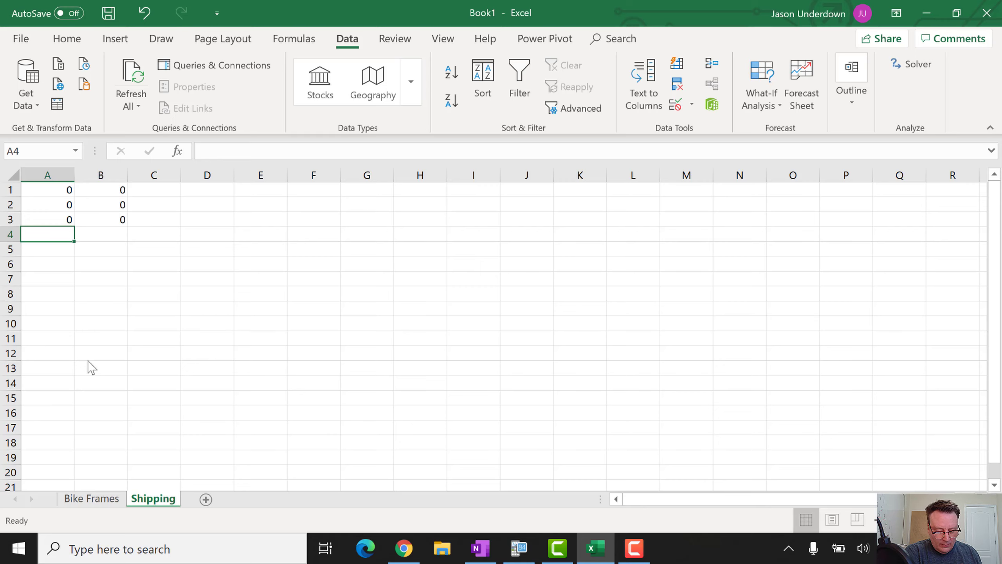
Label A4 'Objective' and A5 'Cost', start a formula in B5, and check the notes
text(Objecyib)
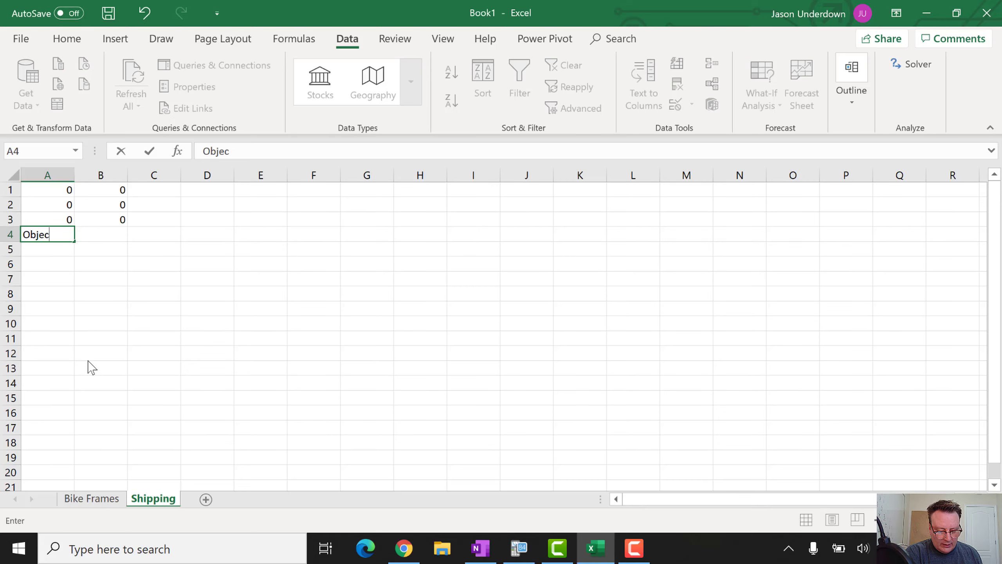
key(BackSpace)
key(BackSpace)
key(BackSpace)
text(tive)
key(Return)
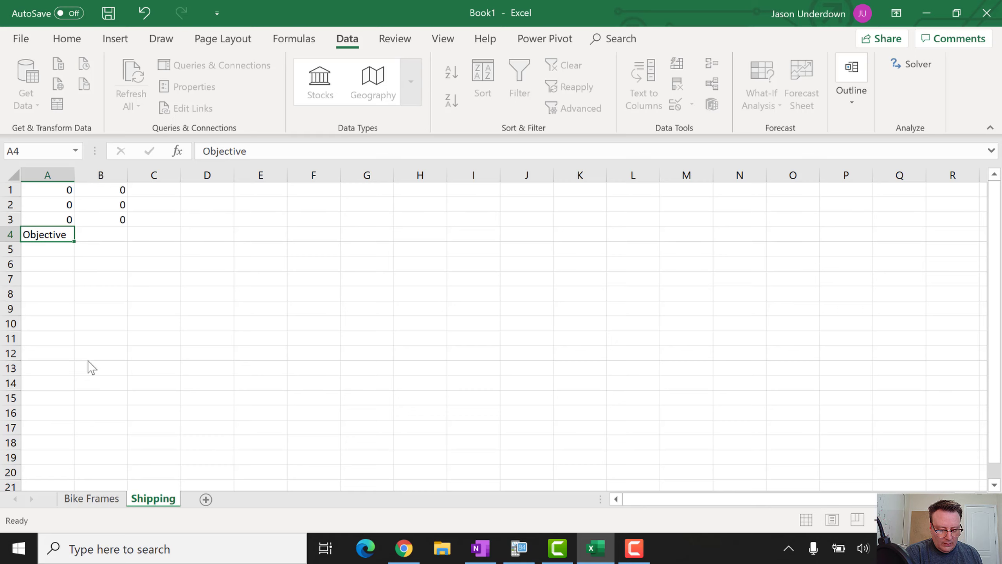
text(C)
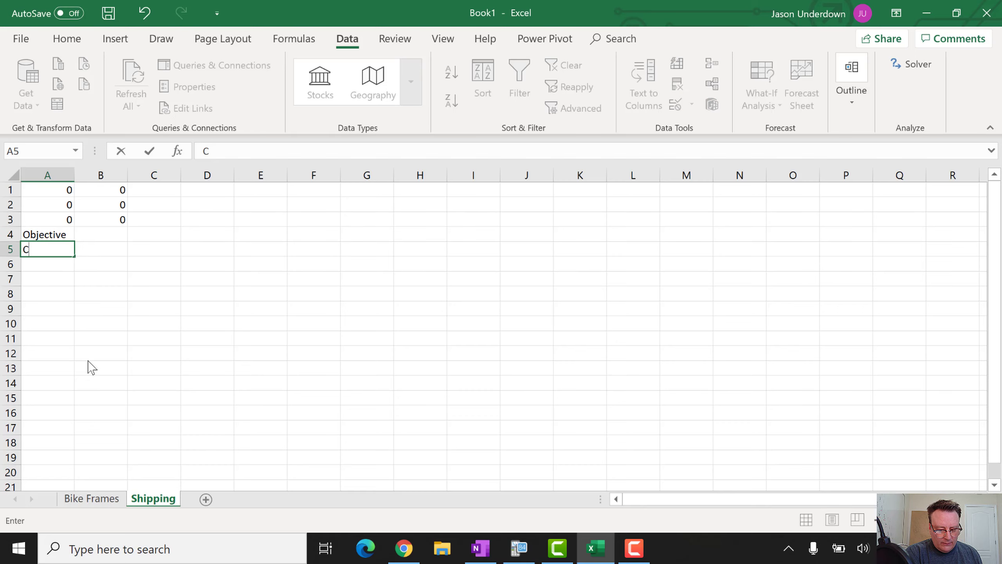
text(ost)
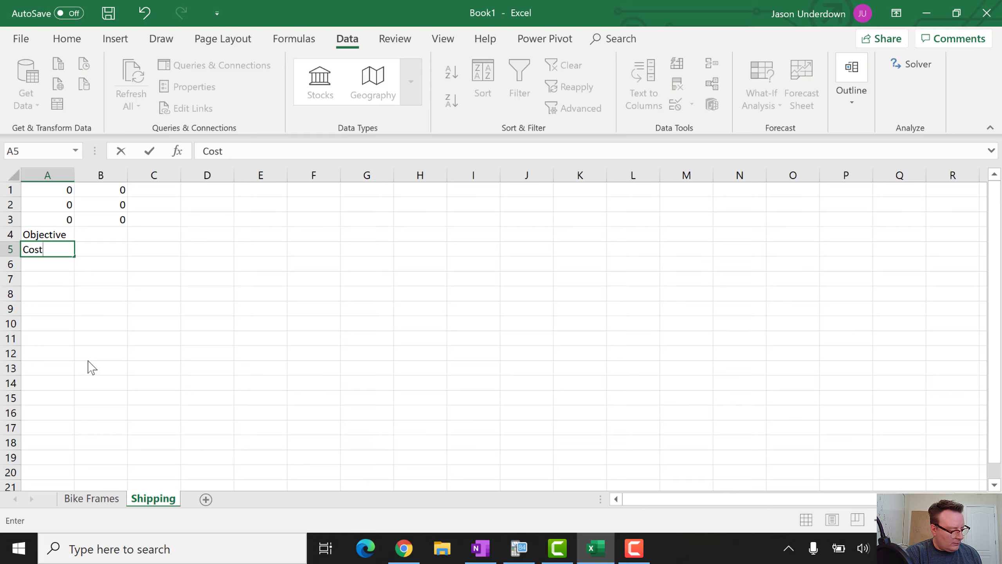
key(Tab)
text(=)
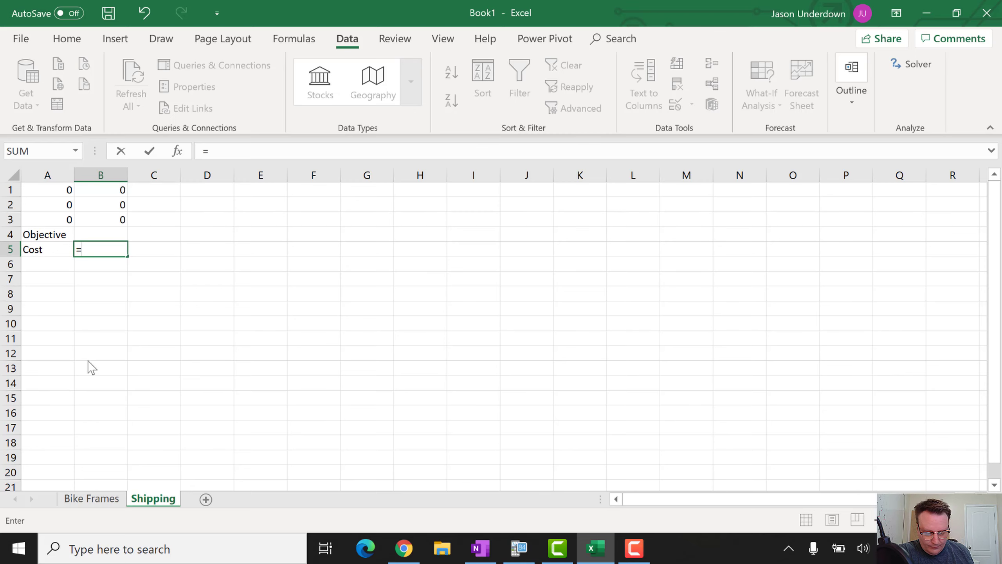
key(alt+Tab)
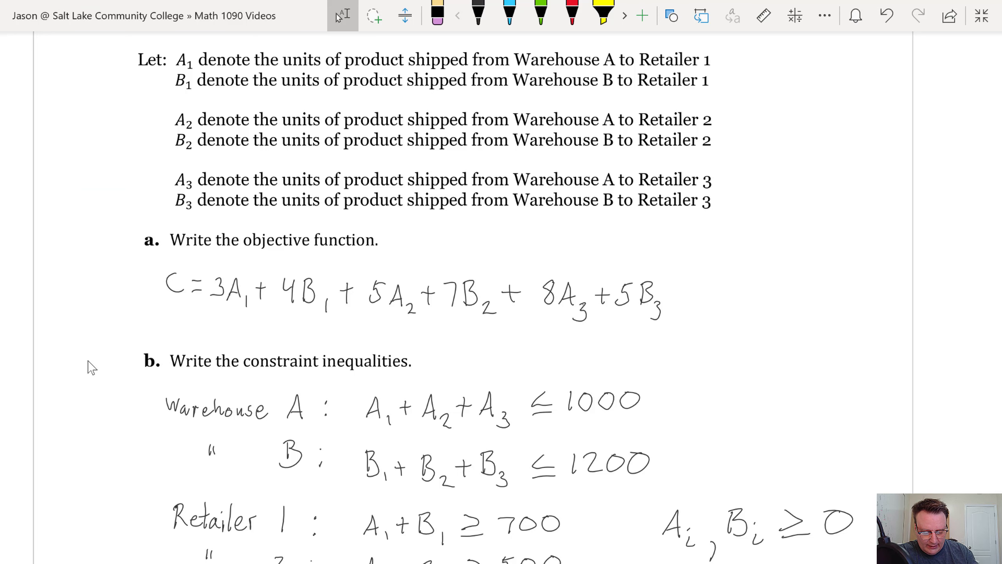
Review the OneNote cost table and objective function, then return to Excel
scroll(91, 368, up, 4)
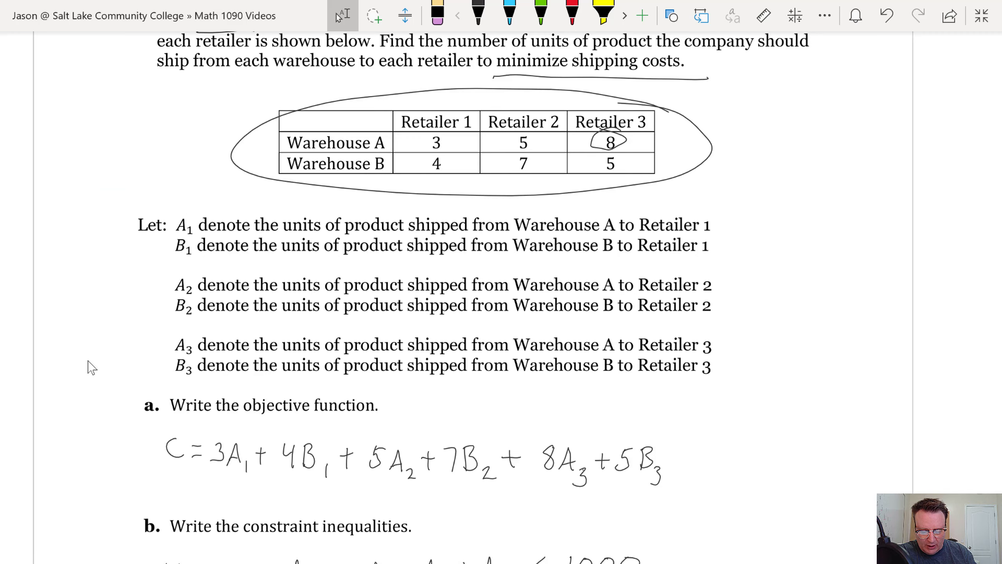
scroll(92, 367, down, 4)
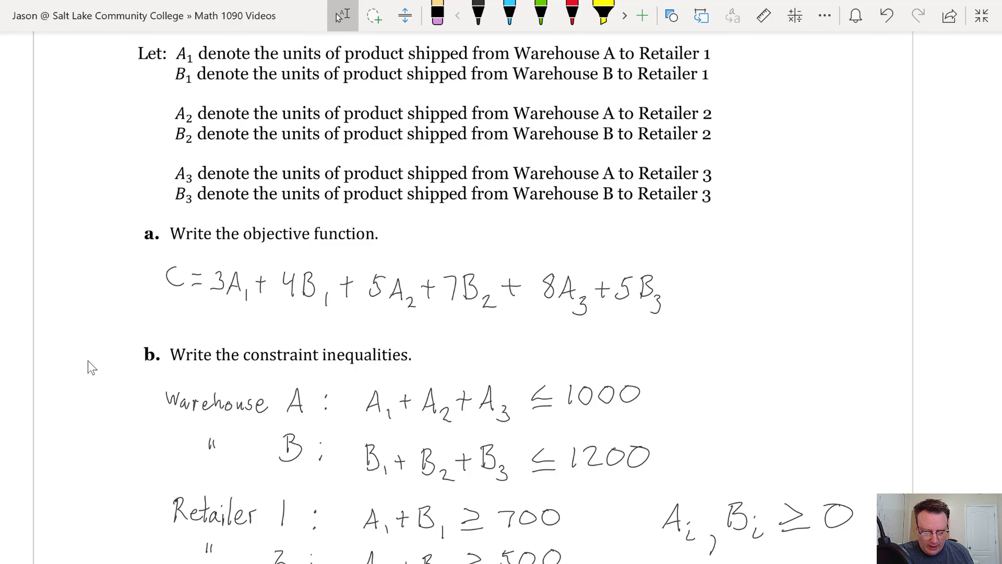
key(alt+Tab)
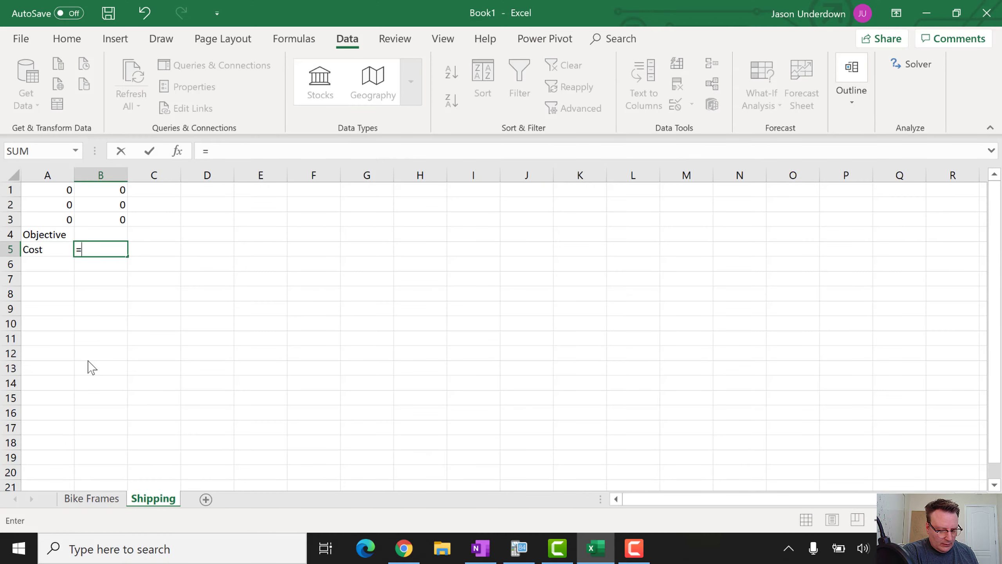
Start the B5 cost formula as =2*A1+4*B1+5*A2+7*B2, checking coefficients in OneNote
text(=2*)
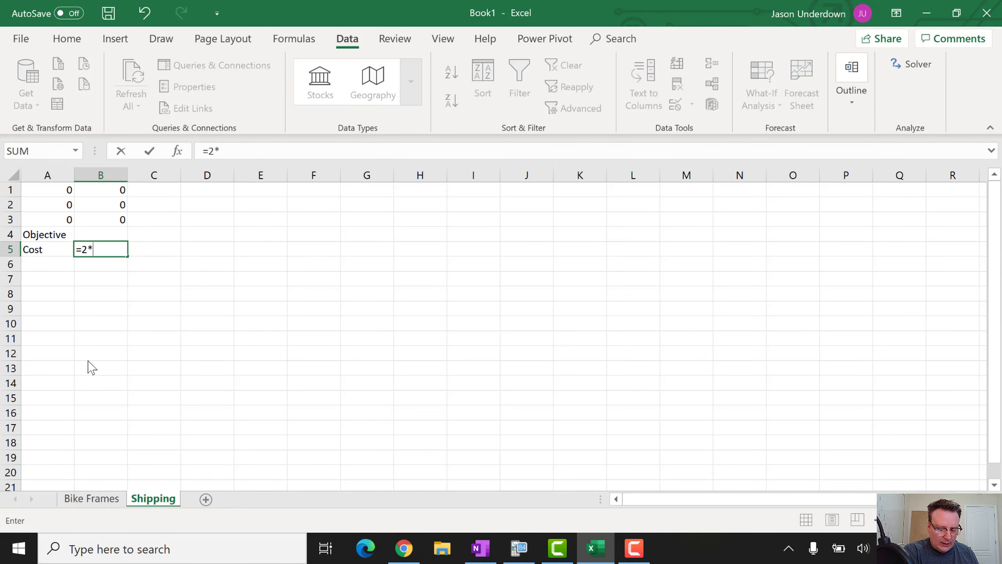
click(46, 191)
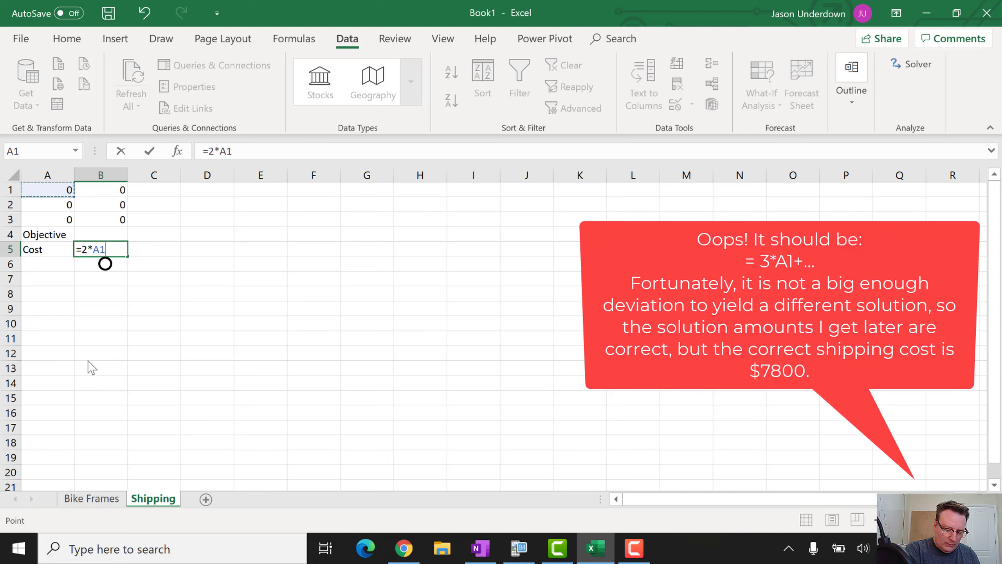
text(+4*)
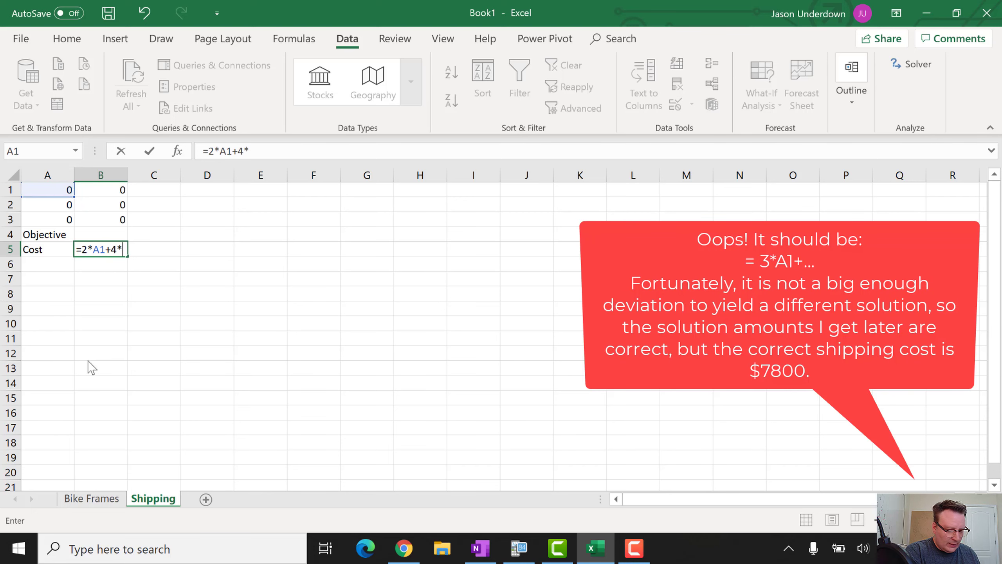
click(101, 190)
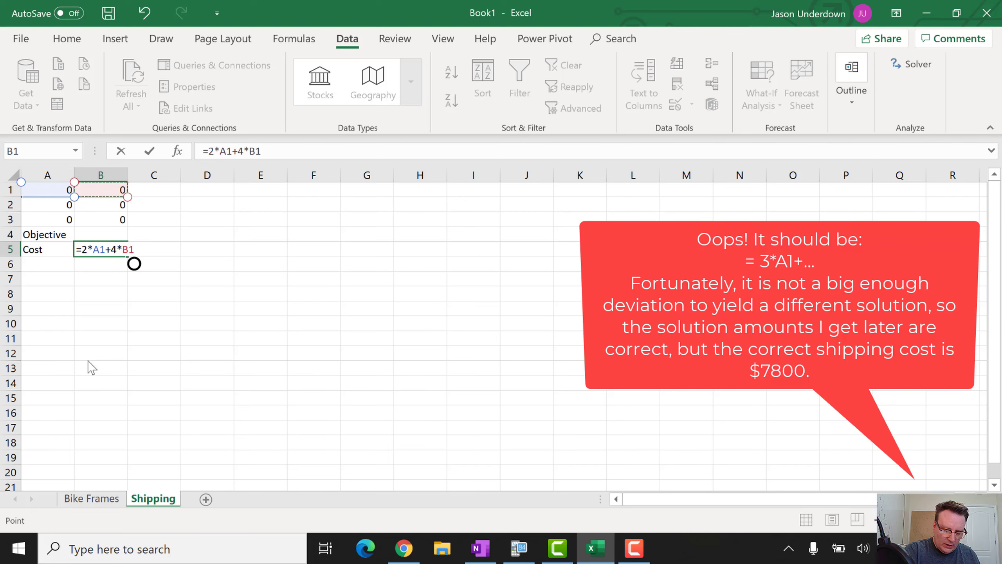
text(+)
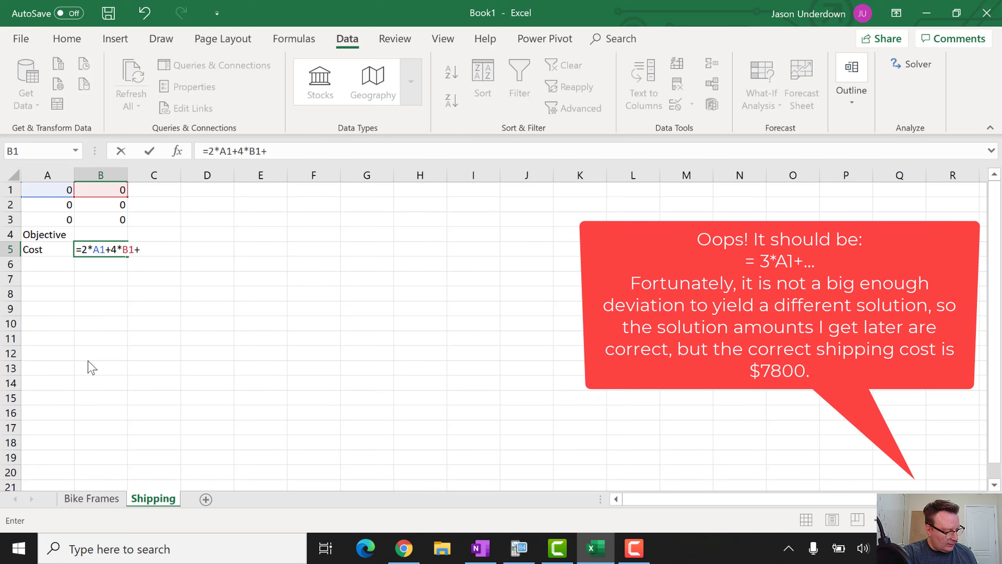
key(alt+Tab)
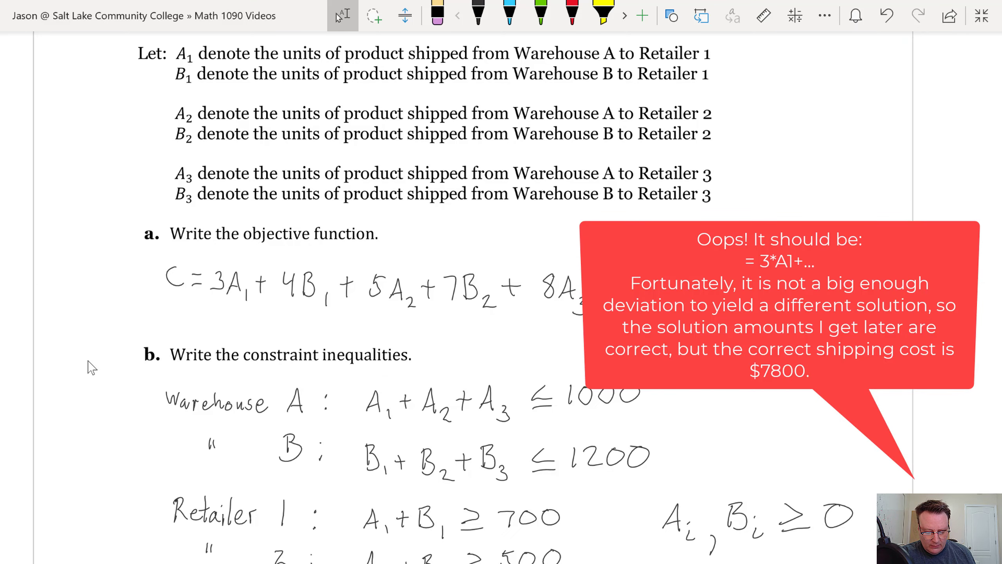
key(alt+Tab)
text(5)
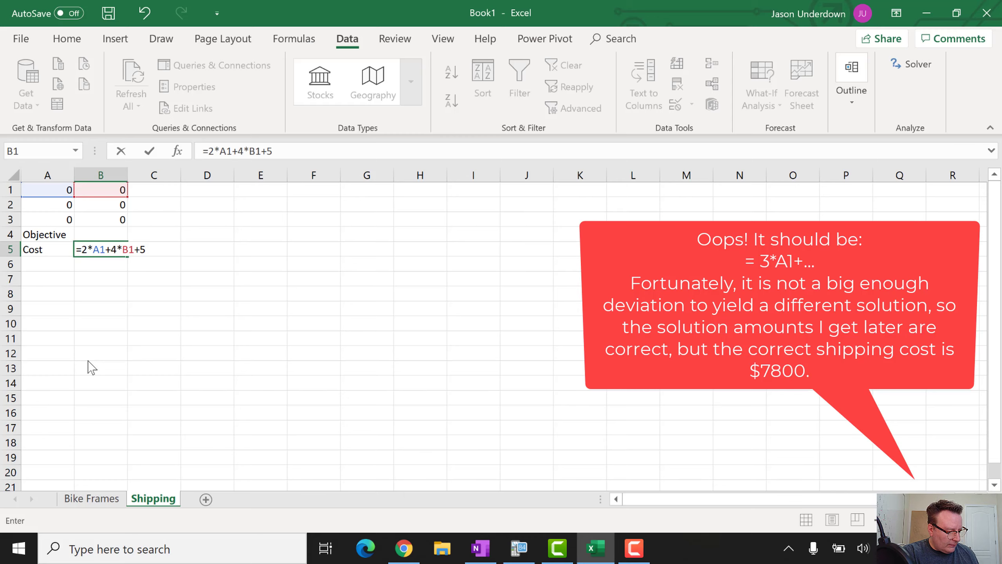
text(*)
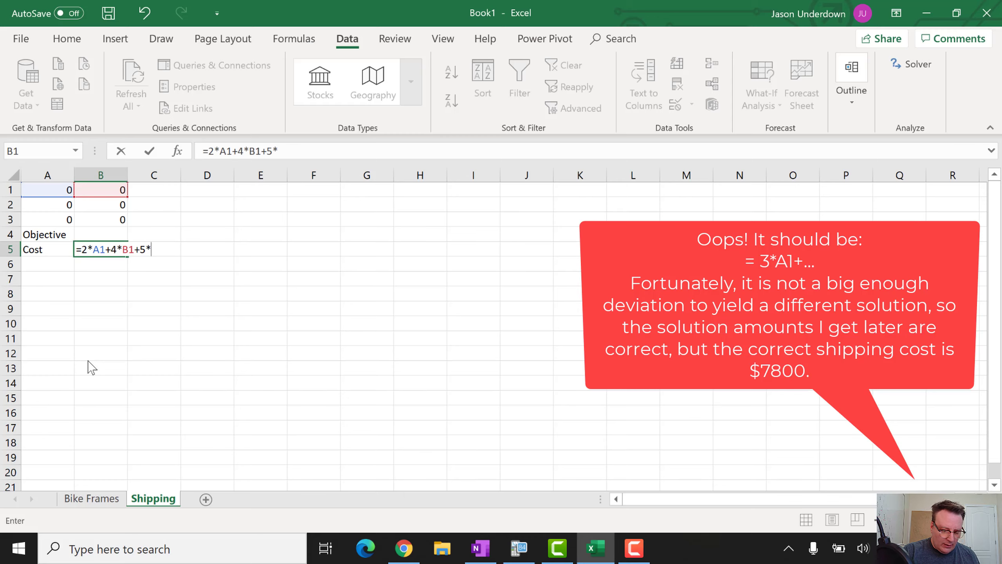
click(47, 204)
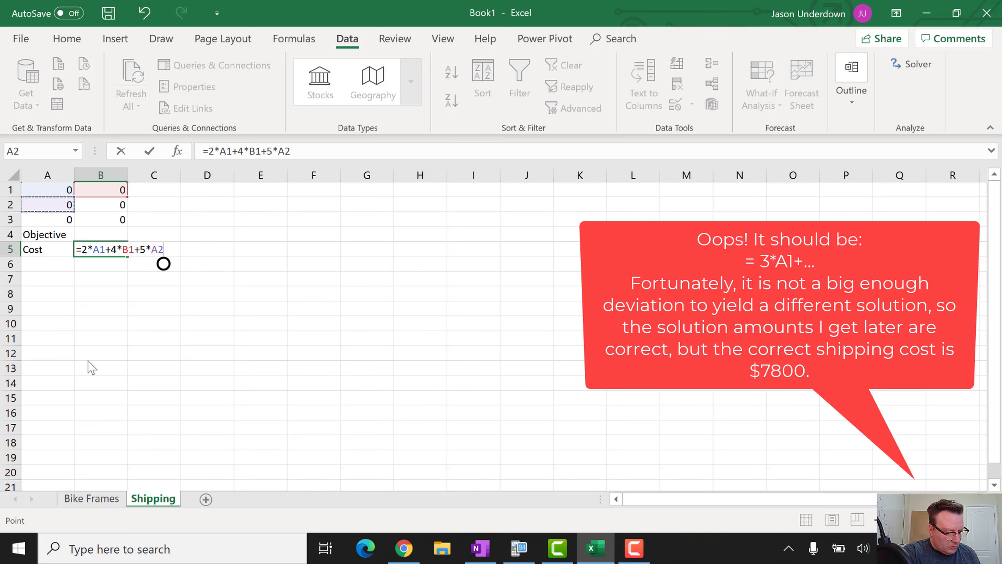
text(+7*)
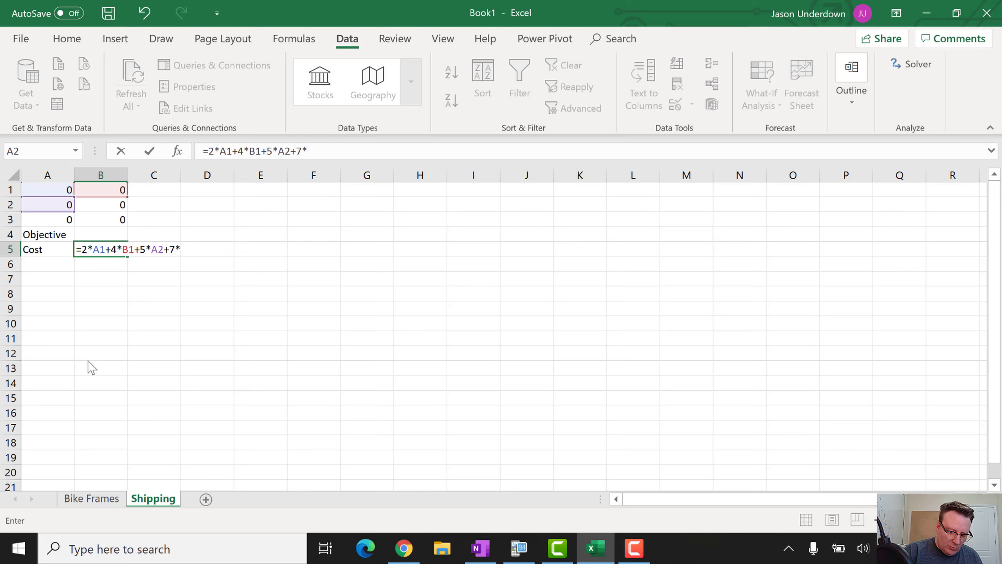
click(100, 205)
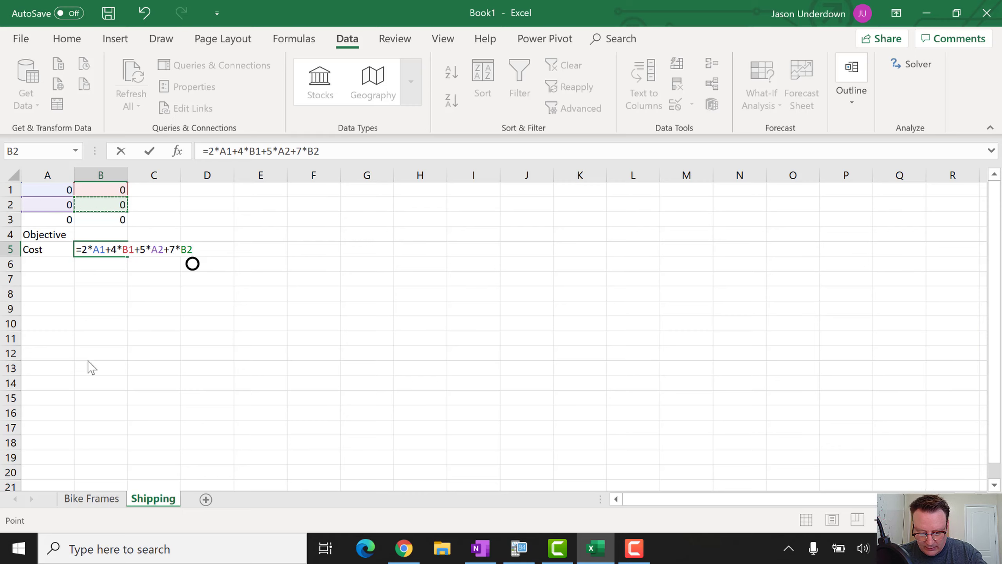
Finish the cost formula with +8*A3+5*B3 and enter it in B5
key(alt+w)
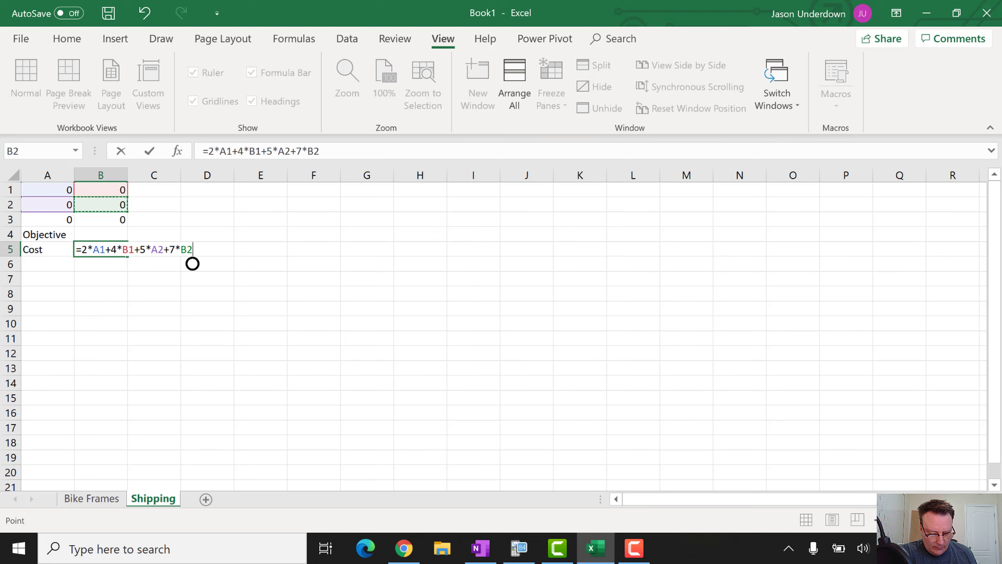
text(+)
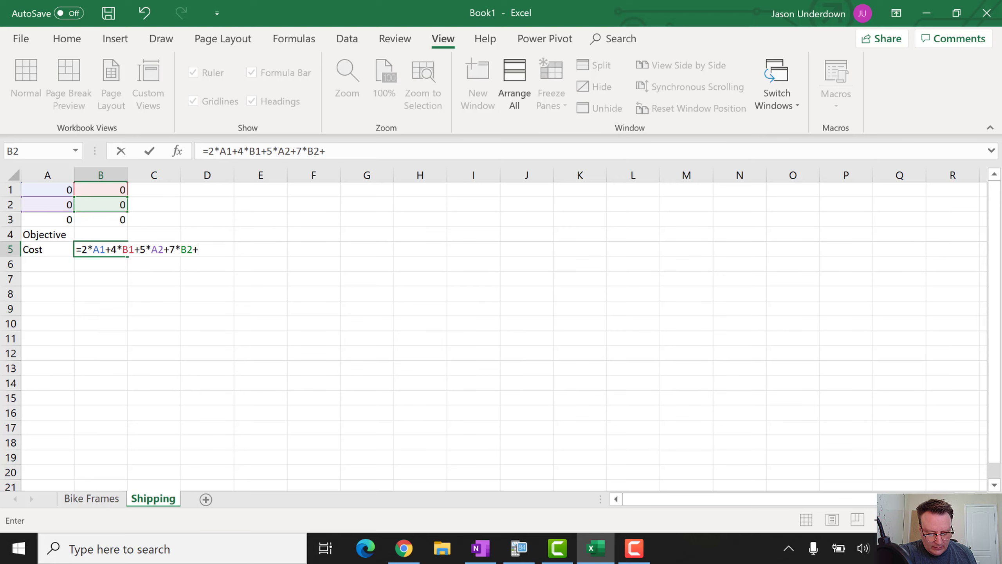
key(alt+Tab)
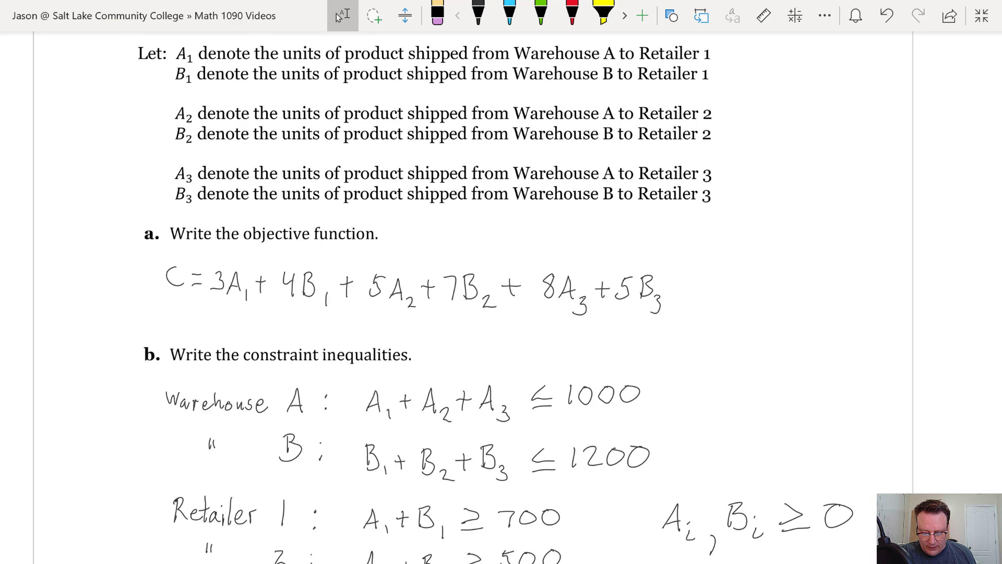
key(alt+Tab)
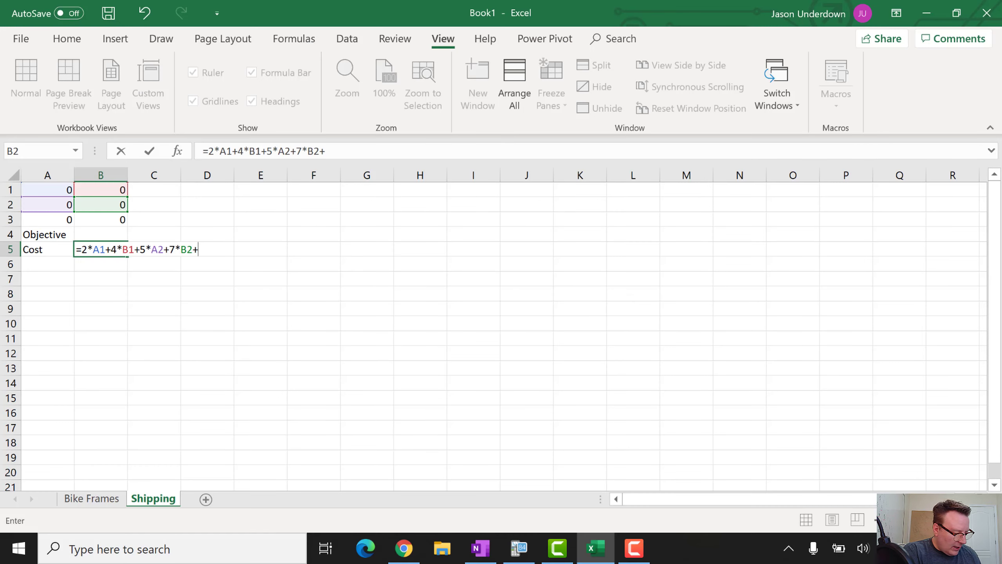
text(8*)
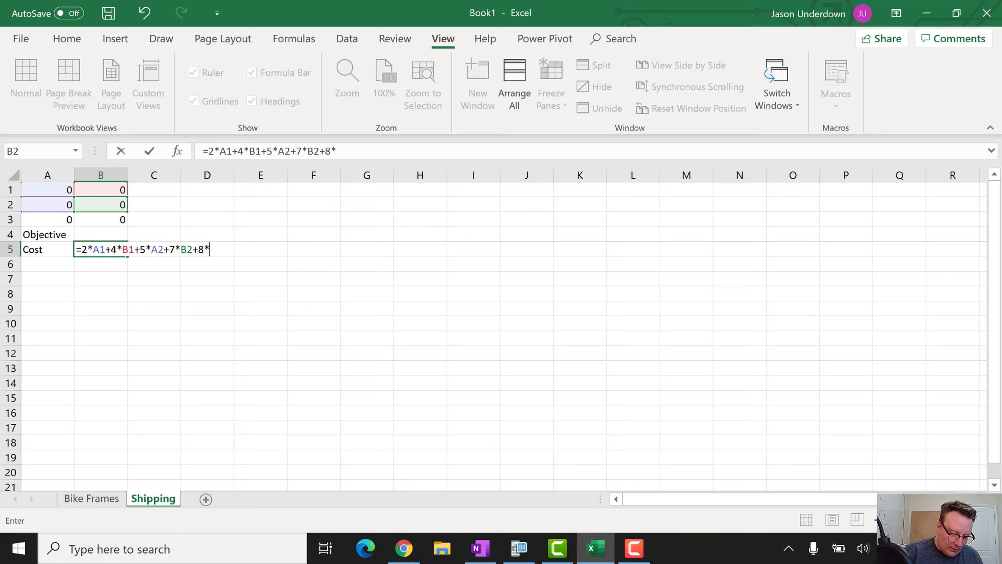
key(Left)
key(Up)
key(Up)
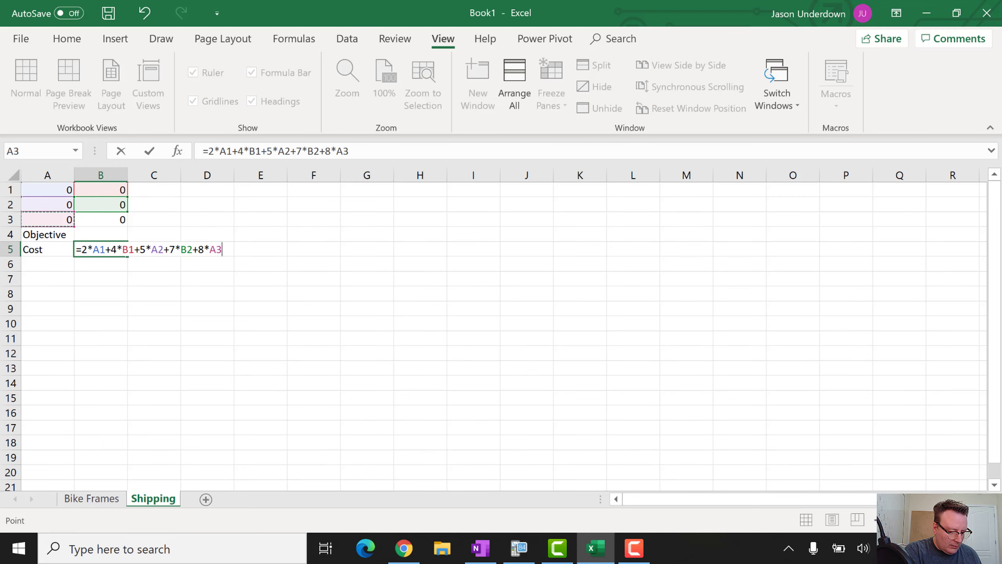
text(+5*)
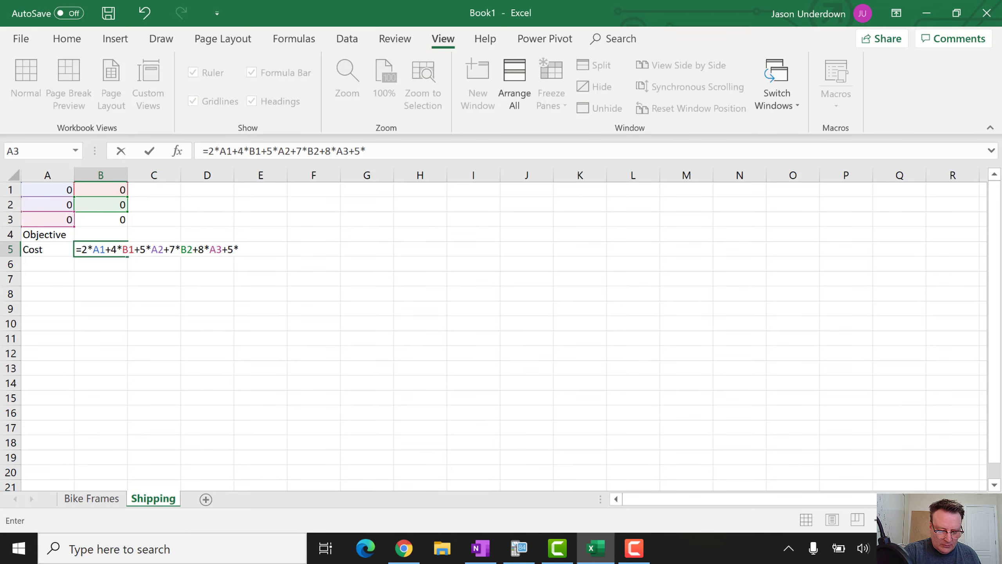
key(Up)
key(Up)
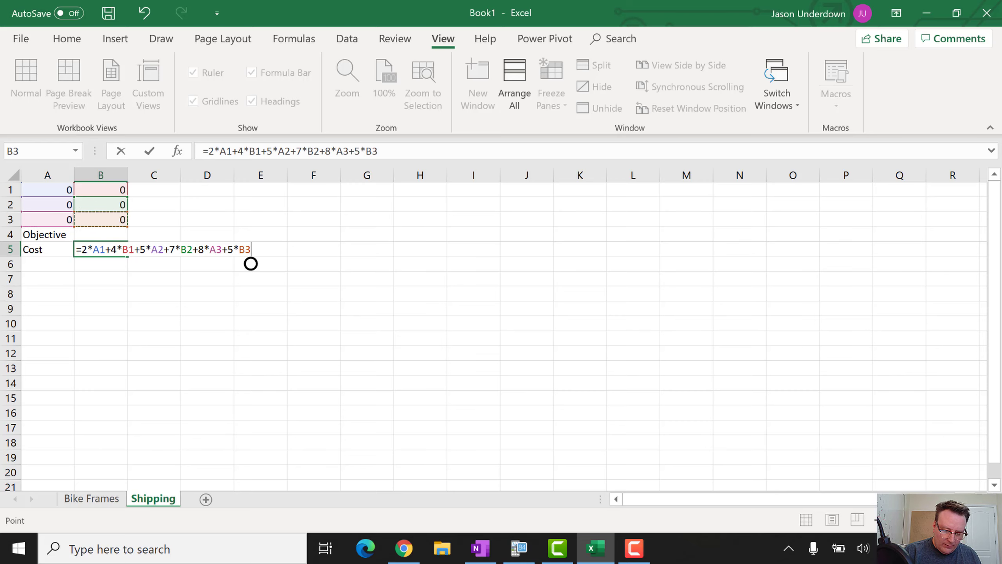
key(Return)
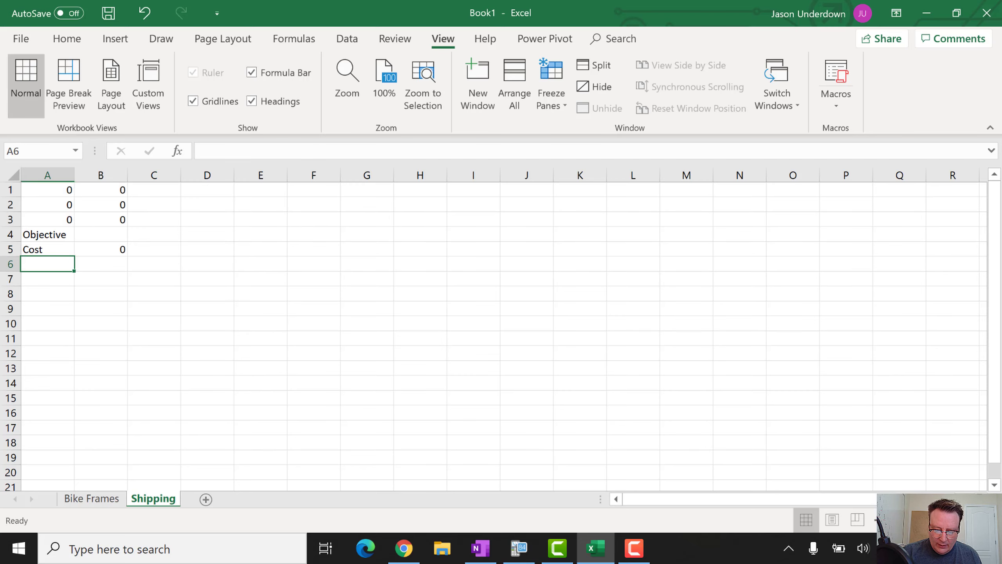
Set the Shipping sheet zoom to 150% and select B5 to check its formula
click(347, 81)
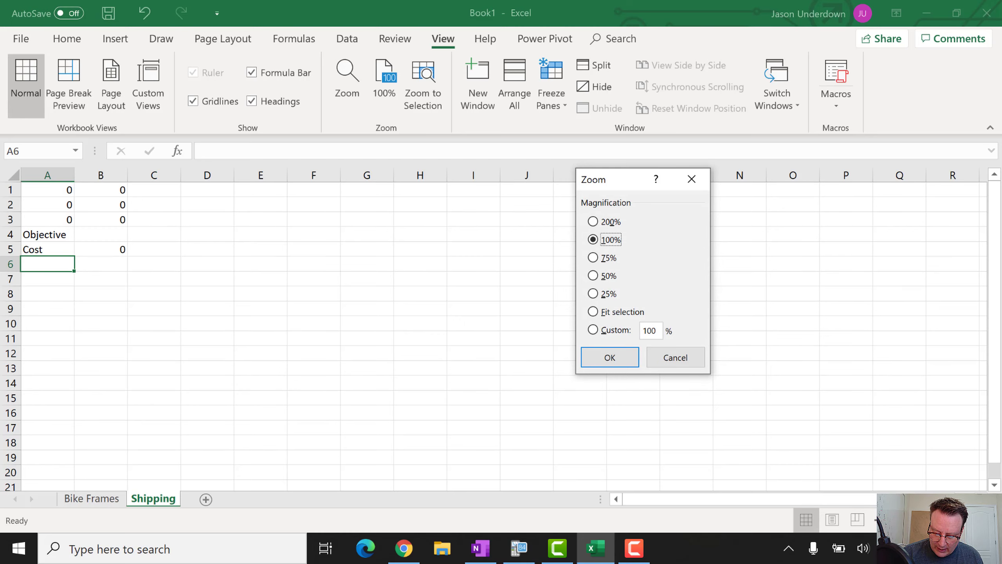
click(657, 331)
key(BackSpace)
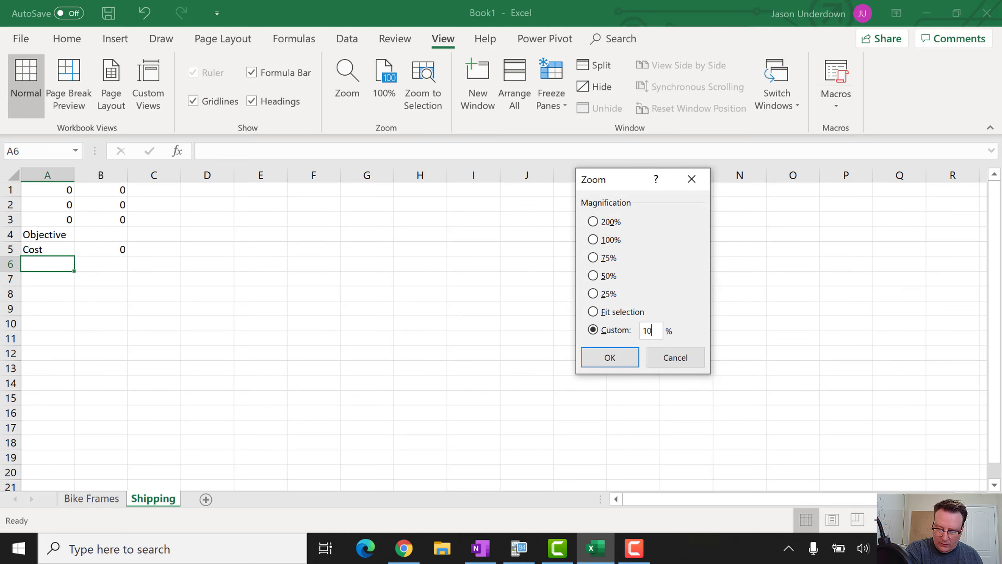
key(BackSpace)
text(50)
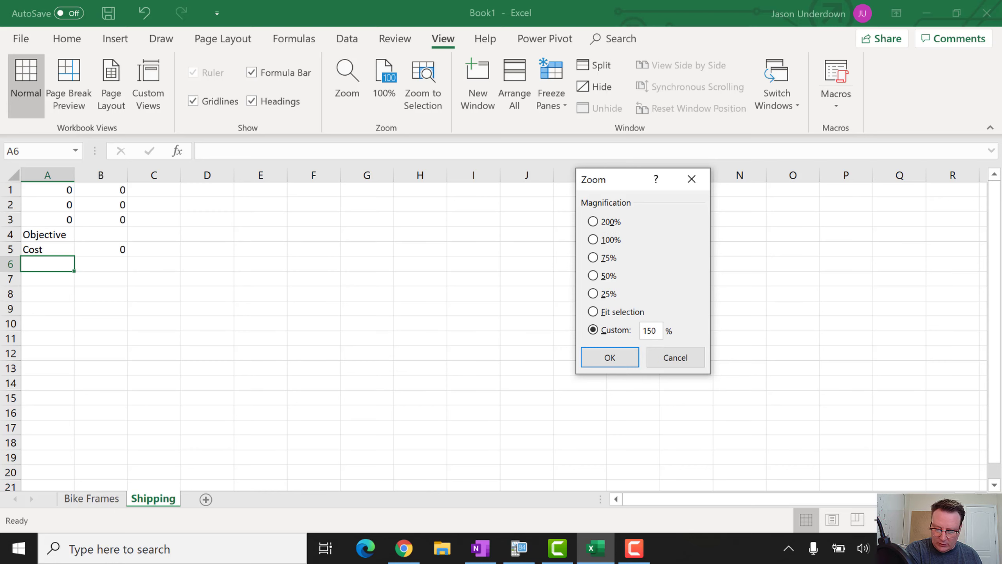
key(Return)
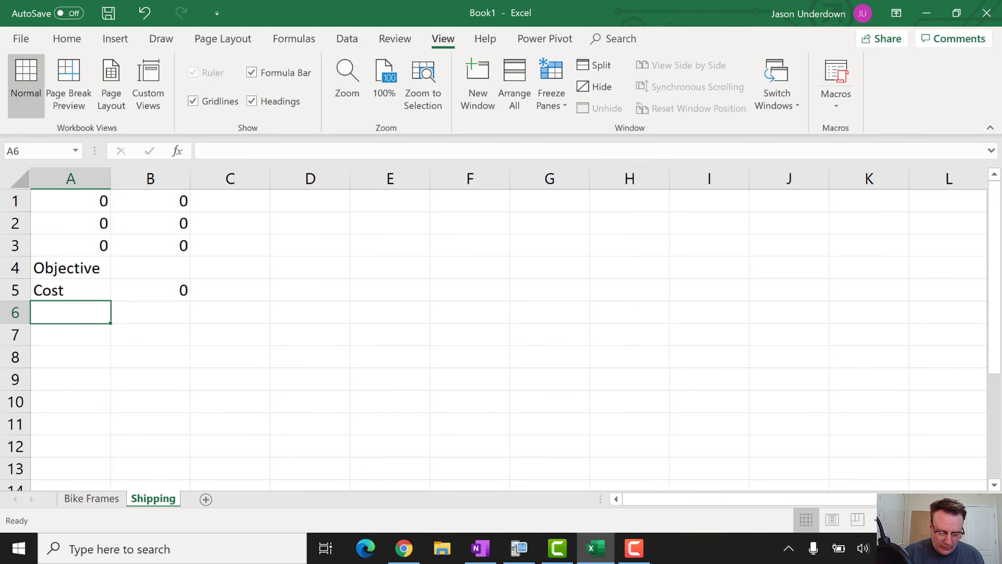
click(145, 293)
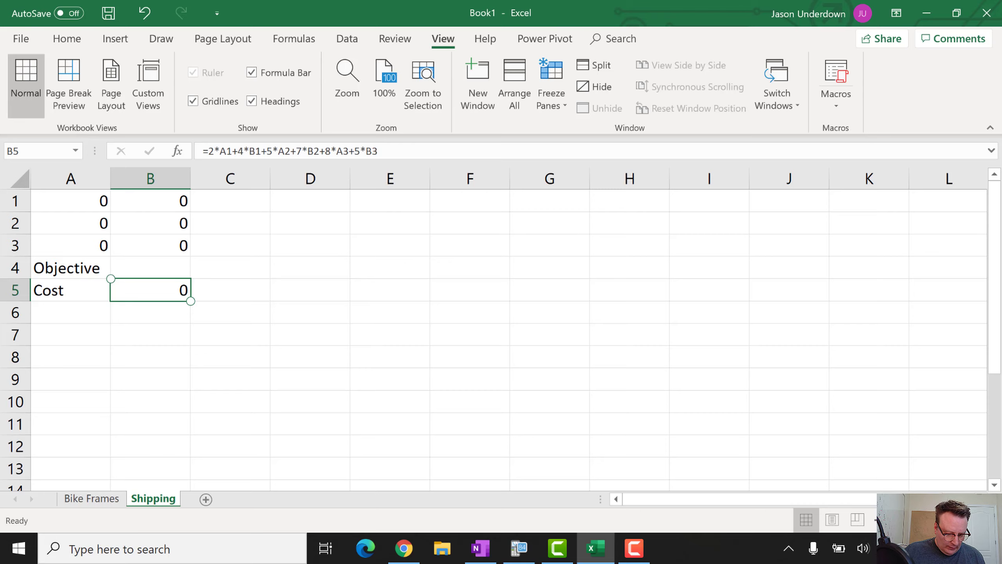
Enter 'Constraints', 'Warehouse A' and 'Warehouse B' in A6:A8
key(Down)
key(Left)
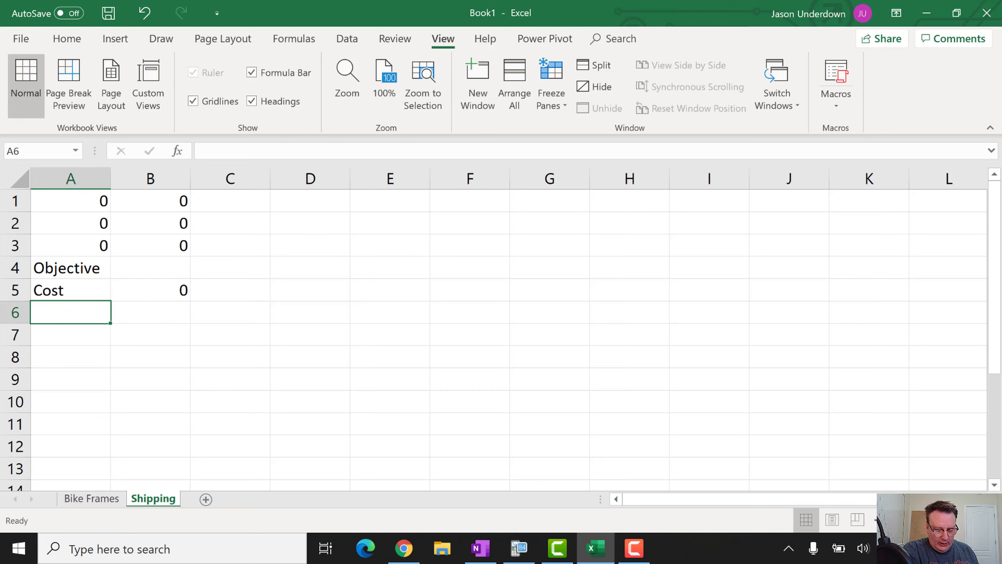
text(C)
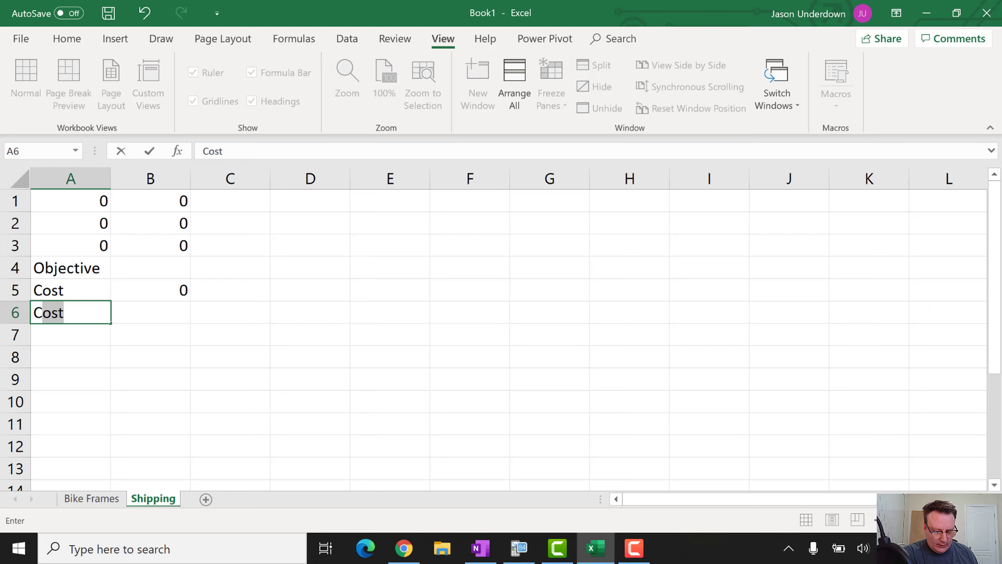
text(onstraints)
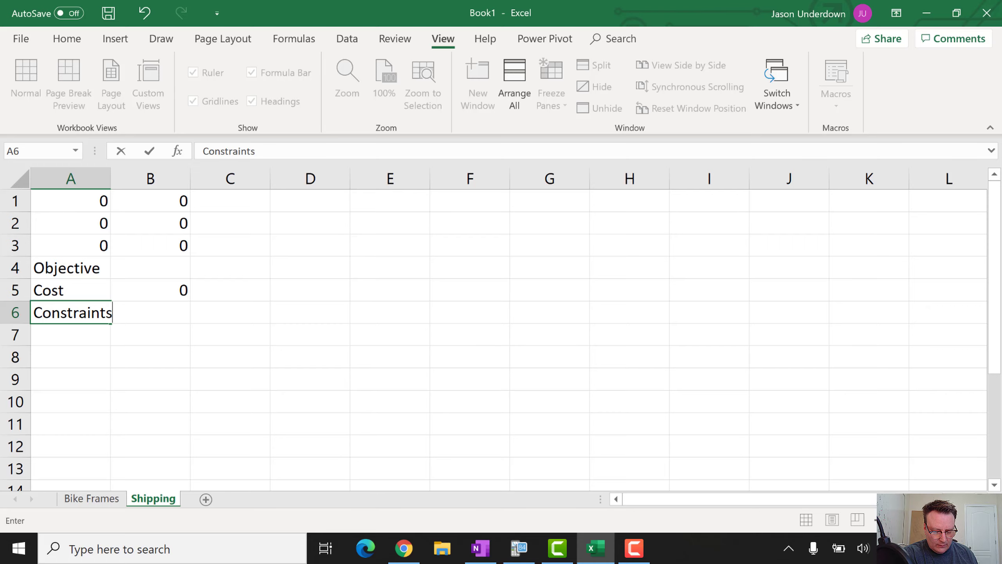
key(Return)
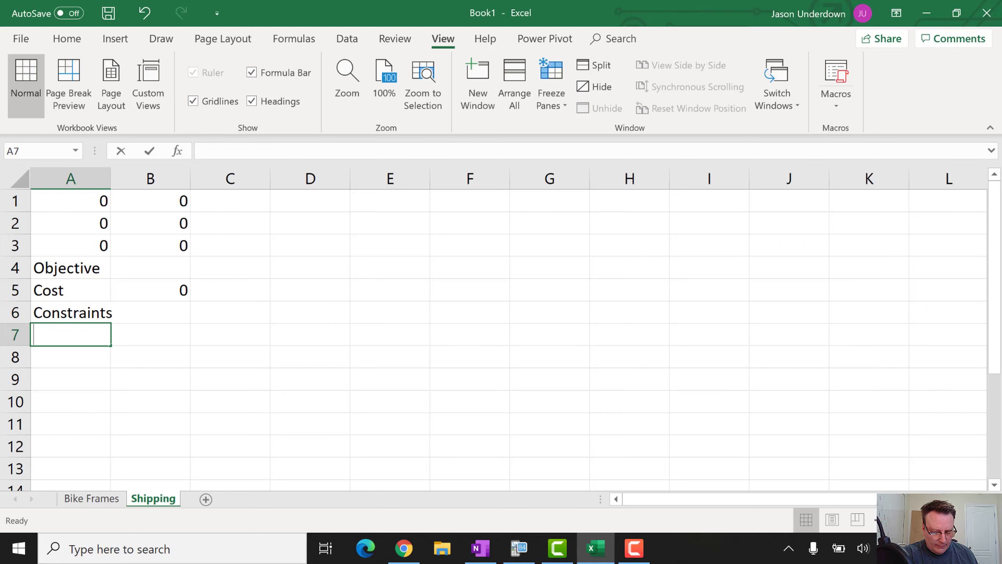
text(Warehouse A)
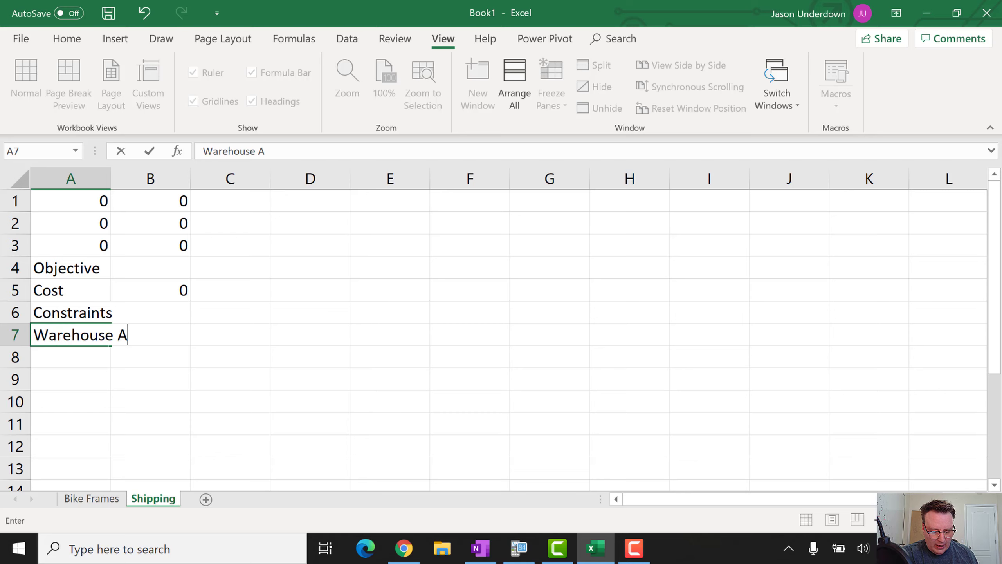
key(Return)
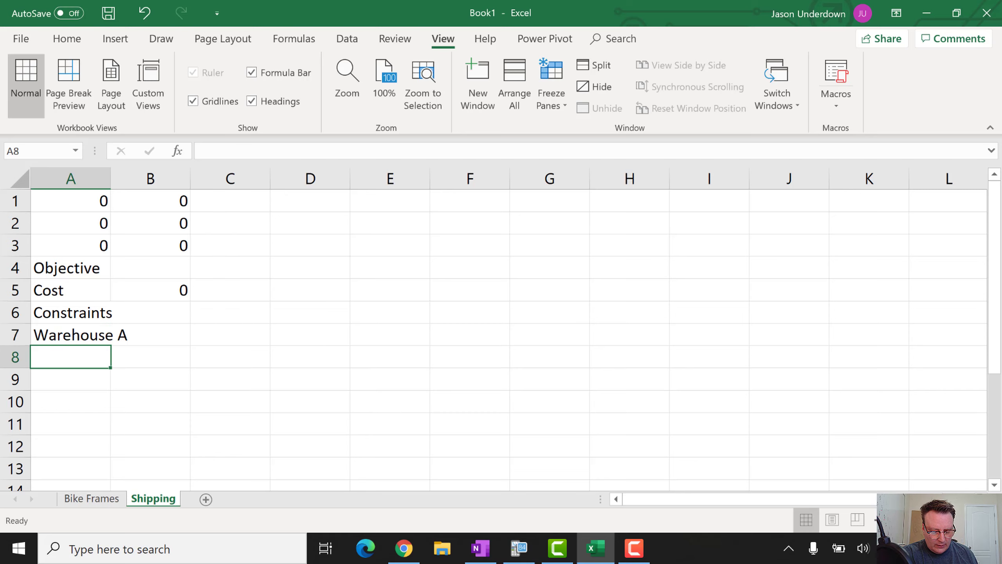
text(Wa)
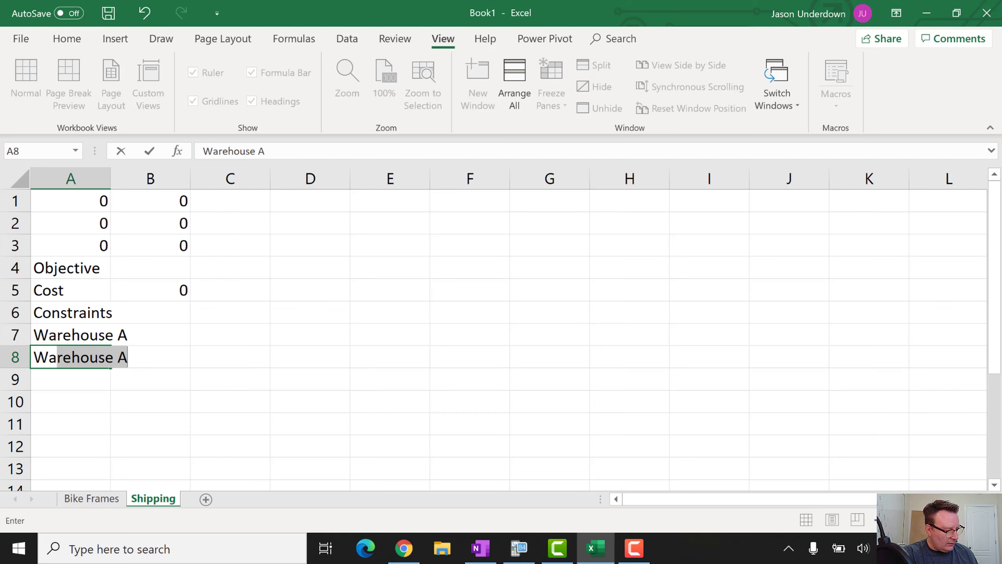
key(Tab)
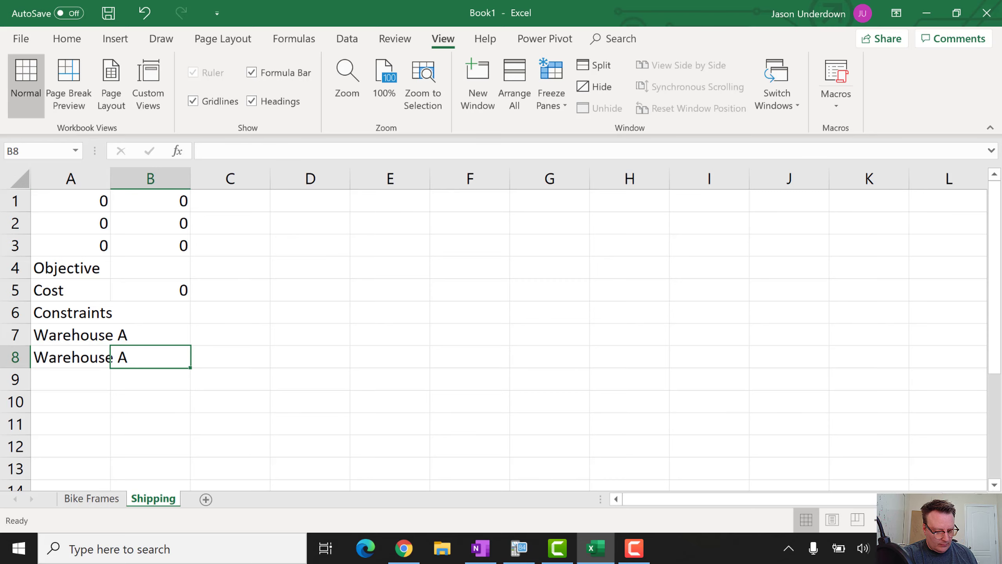
key(Left)
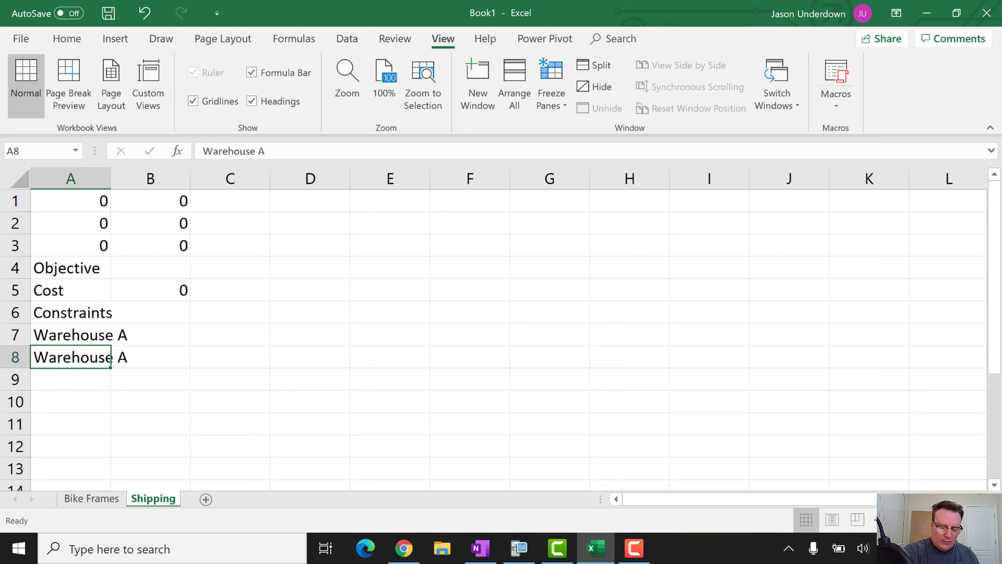
key(F2)
key(BackSpace)
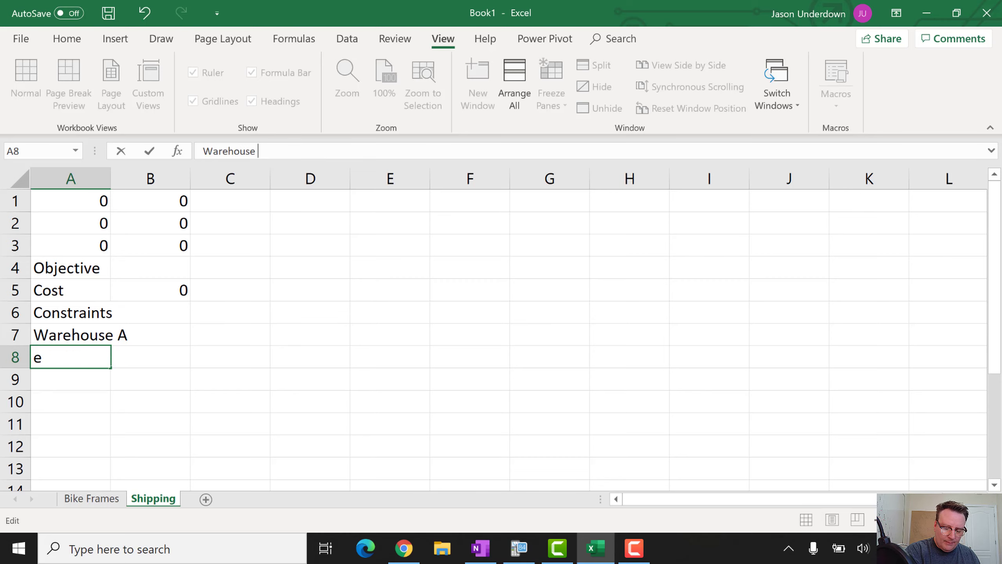
text(B)
key(Return)
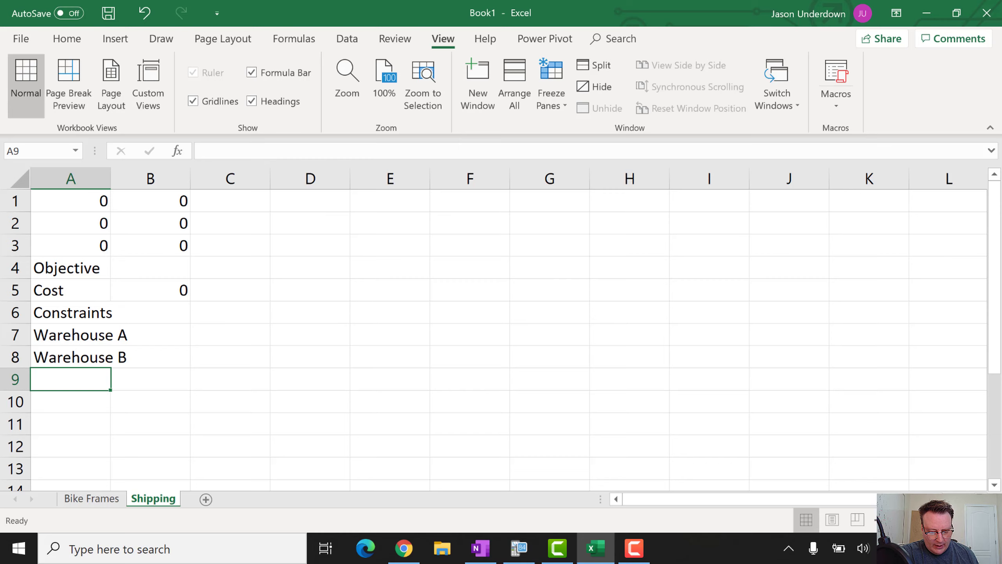
Enter 'Retailer 1', 'Retailer 2' and 'Retailer 3' in A9:A11, correcting the autocompleted entry
text(Retail)
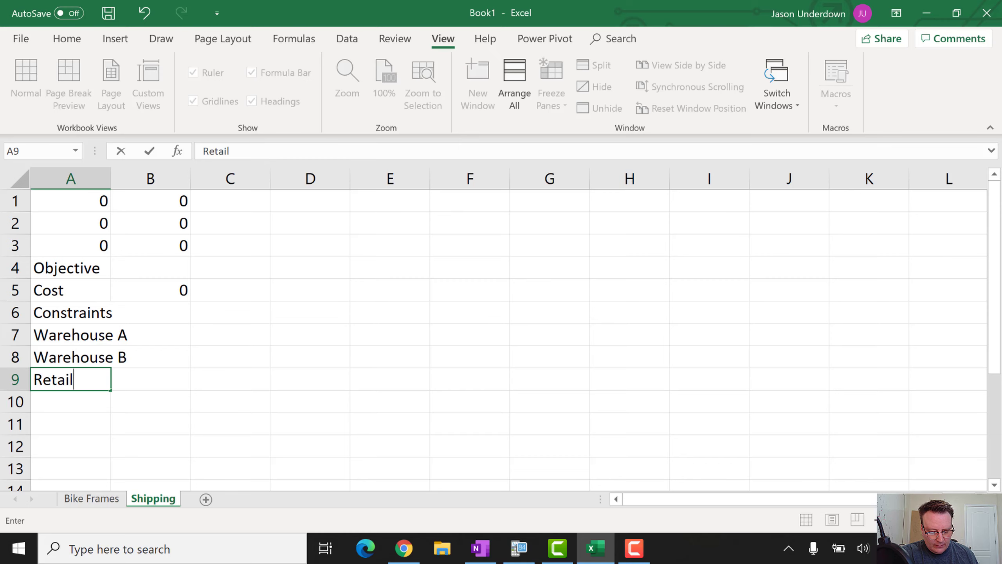
text(er 1)
key(Return)
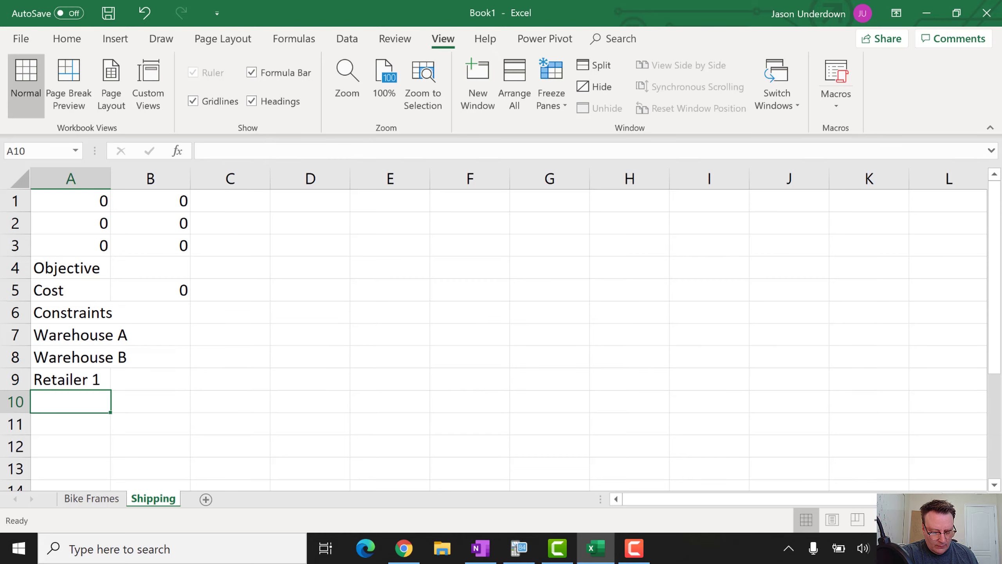
text(R)
key(Tab)
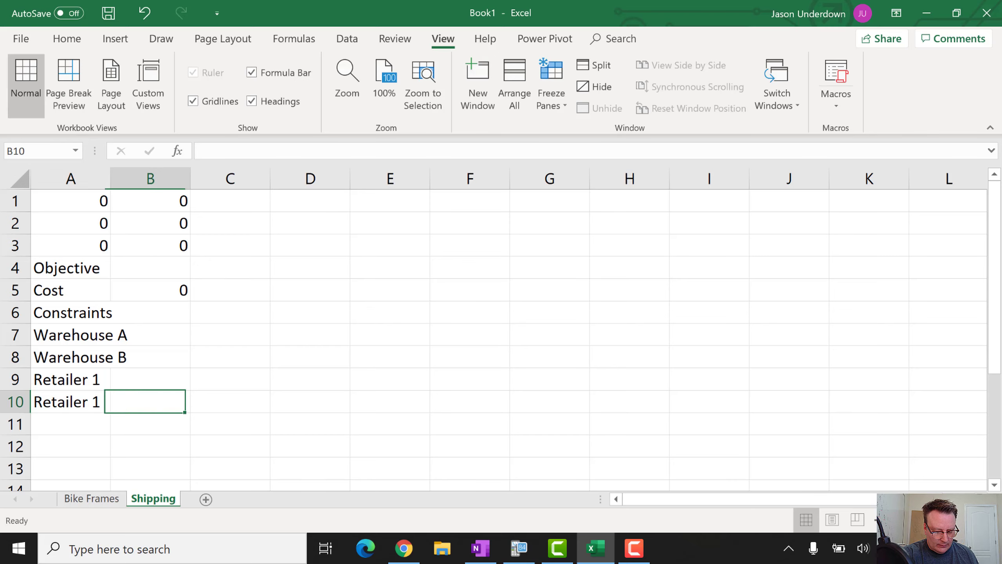
key(Down)
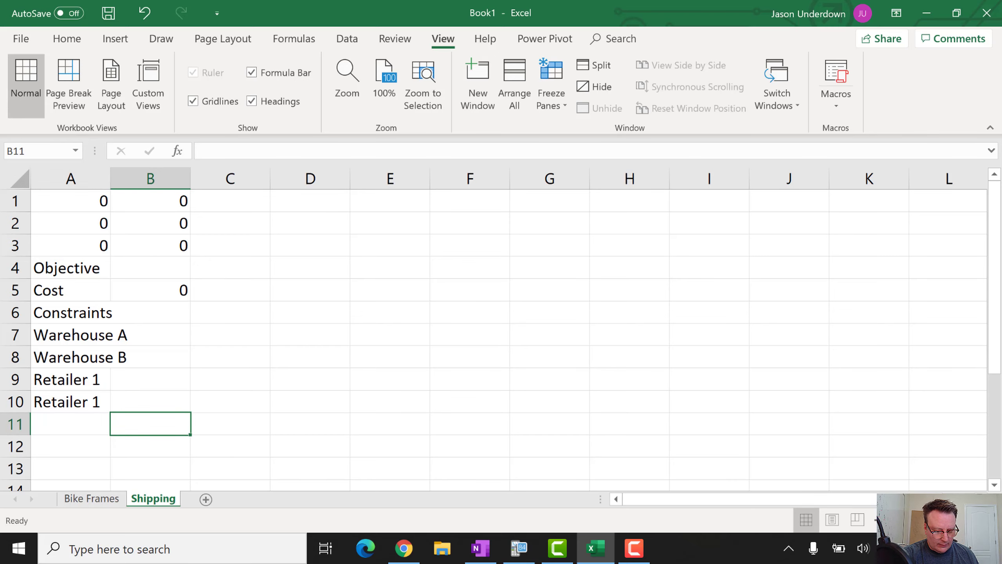
key(Up)
key(Left)
key(Right)
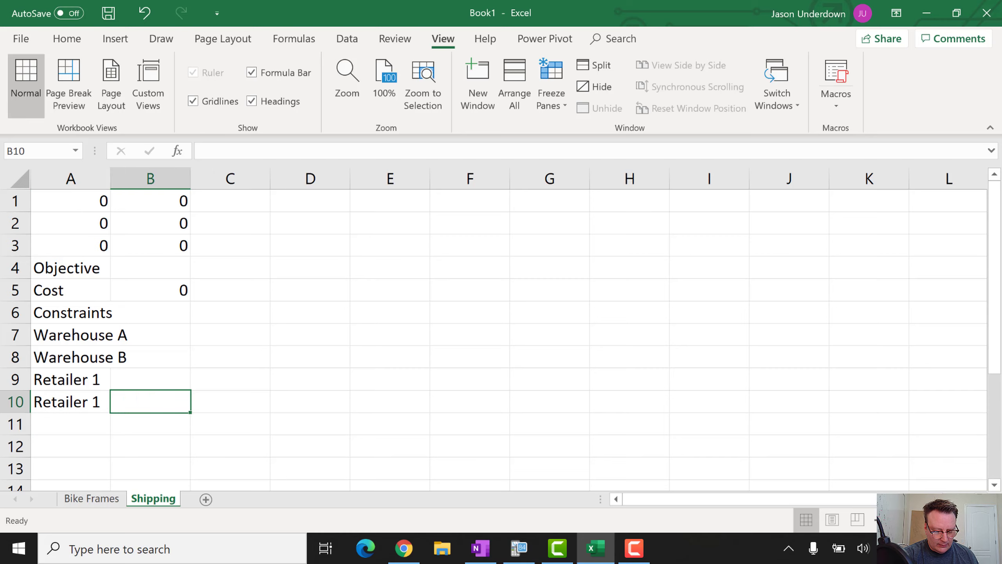
key(Left)
click(247, 156)
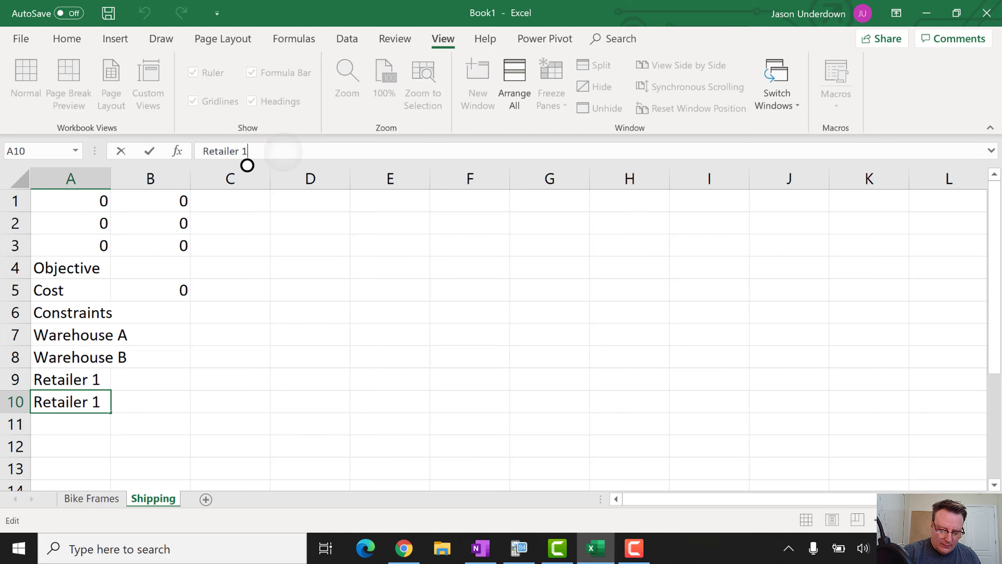
key(BackSpace)
text(3)
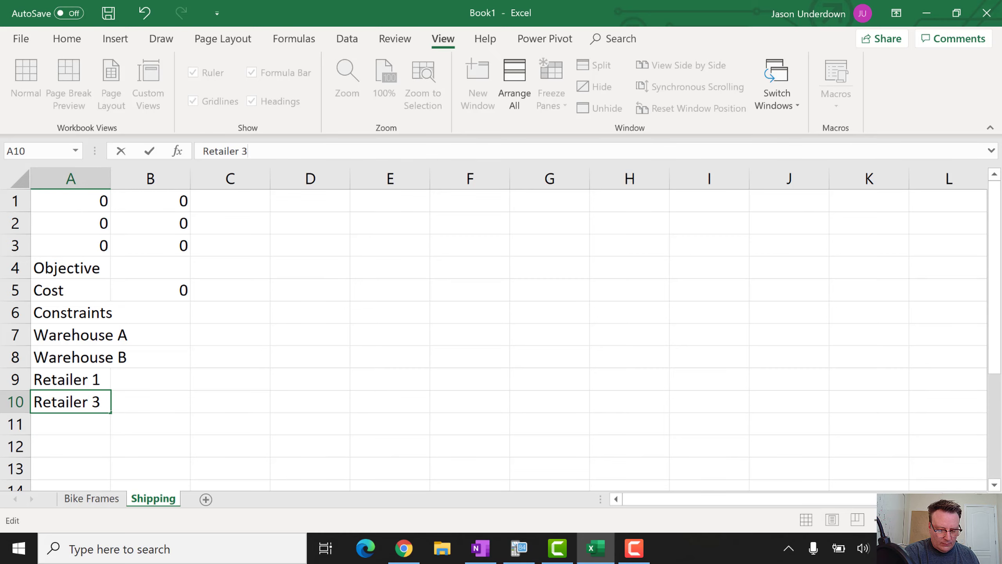
key(BackSpace)
text(2)
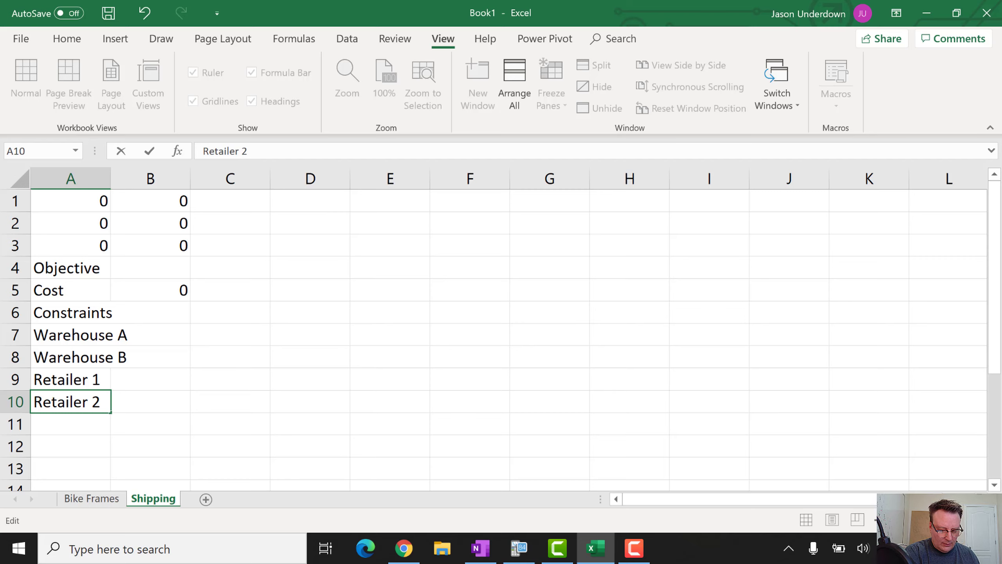
key(Return)
text(Re)
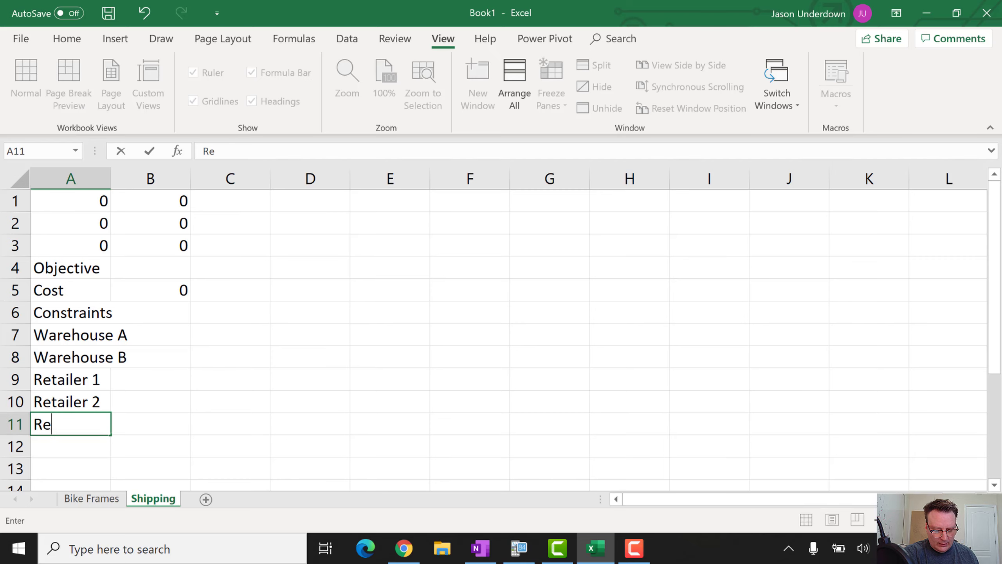
text(tailer 3)
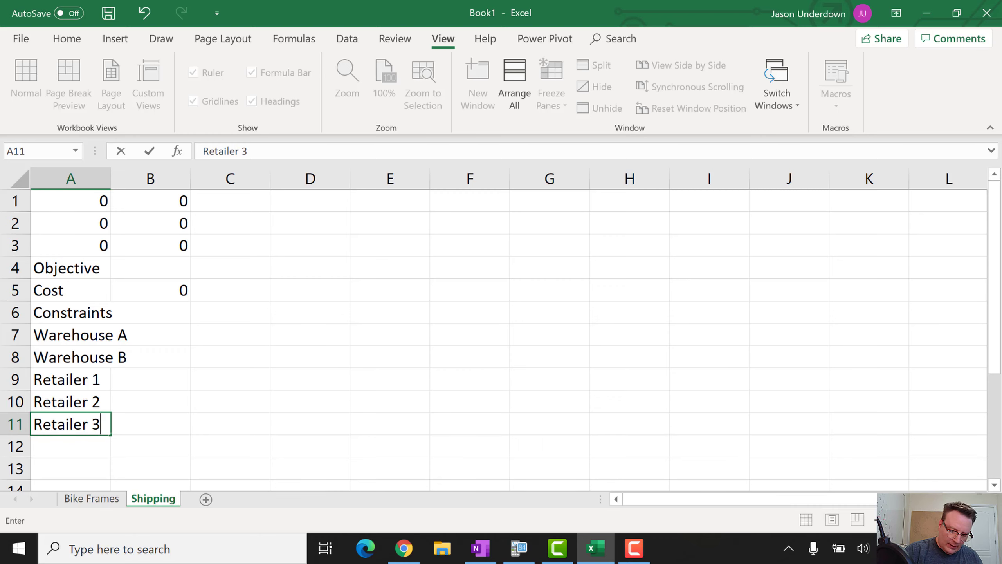
click(80, 179)
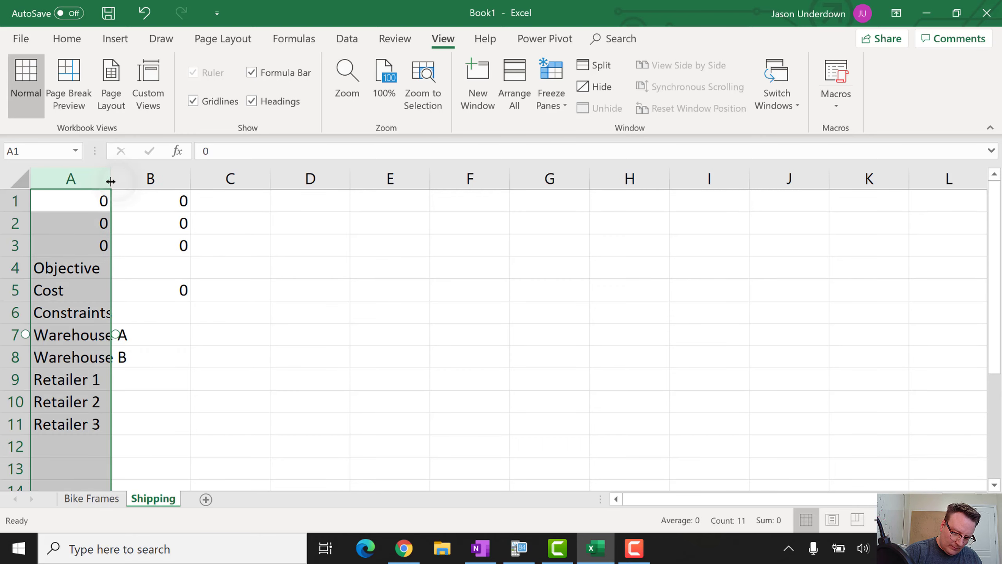
Widen column A and enter the warehouse limits 1000 and 1200 in C7:C8
drag(111, 181, 130, 181)
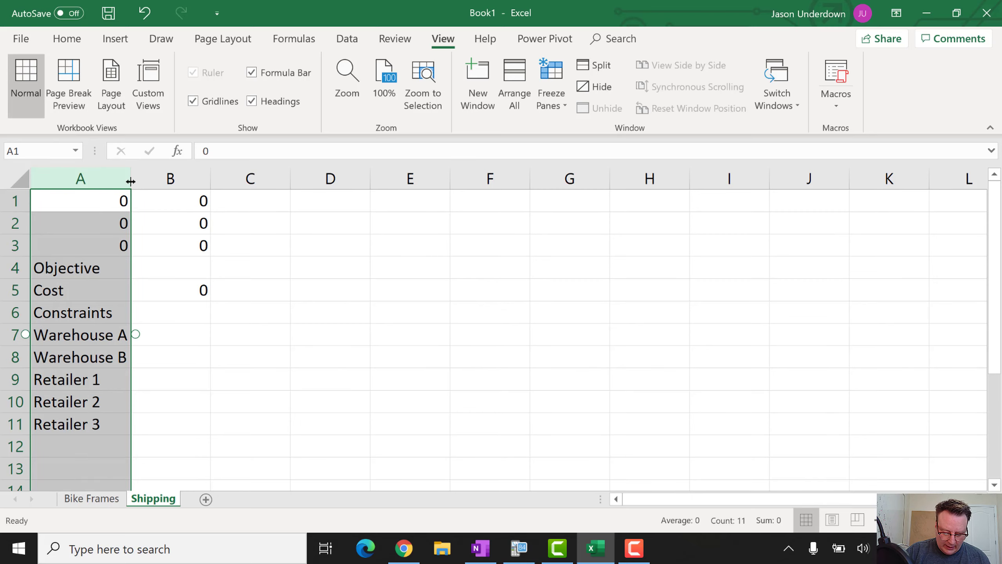
click(229, 336)
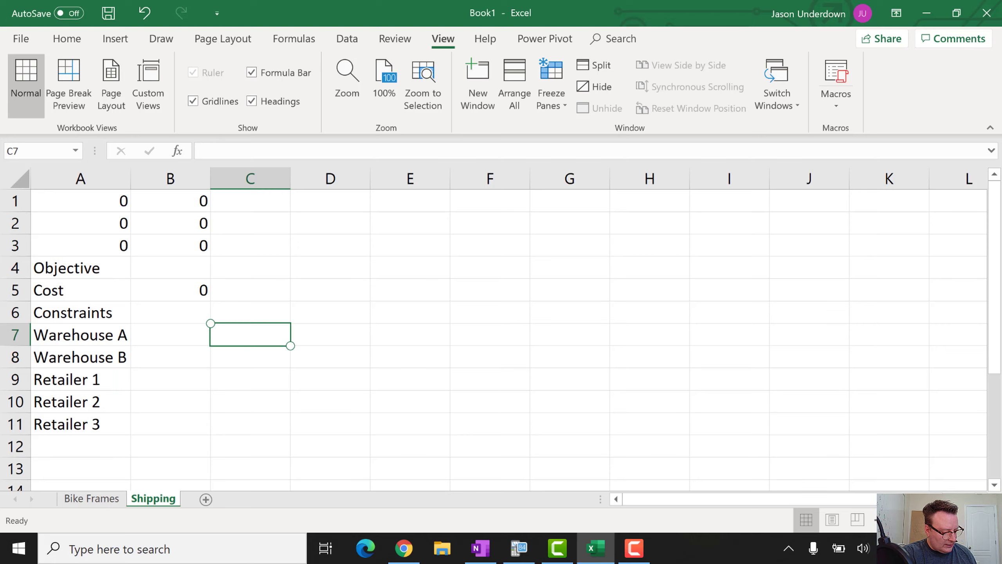
text(1000)
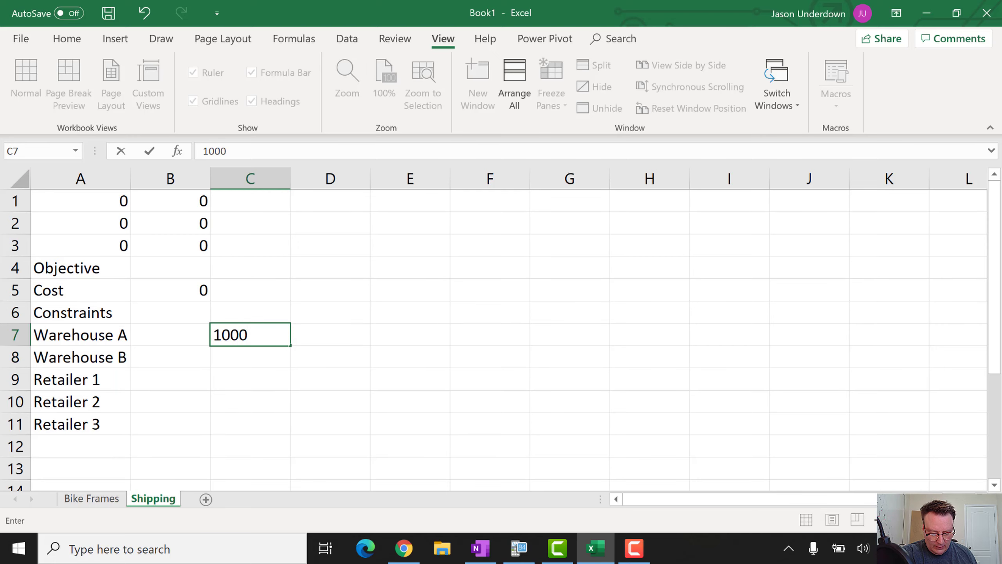
key(alt+Tab)
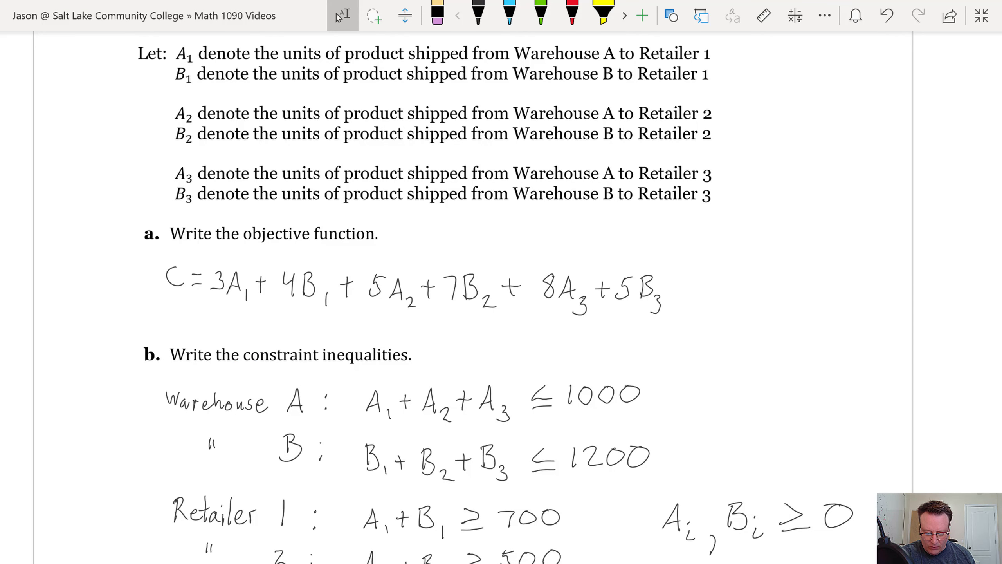
key(alt+Tab)
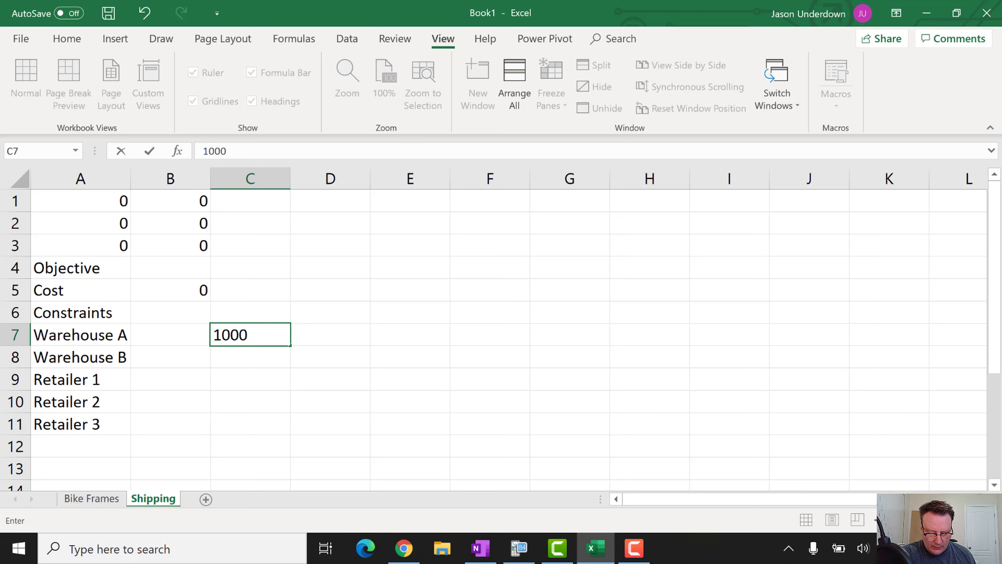
key(Return)
text(1200)
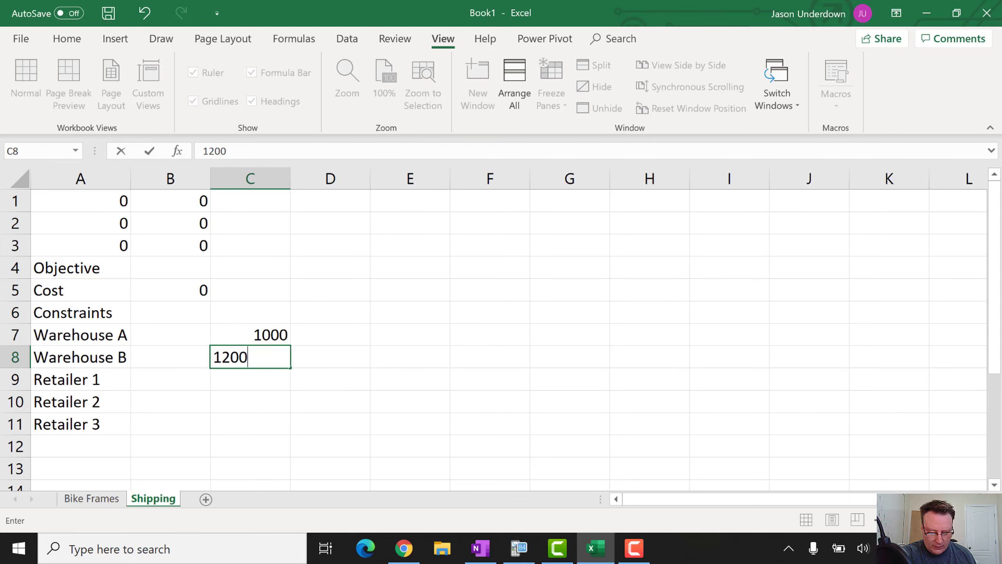
key(Return)
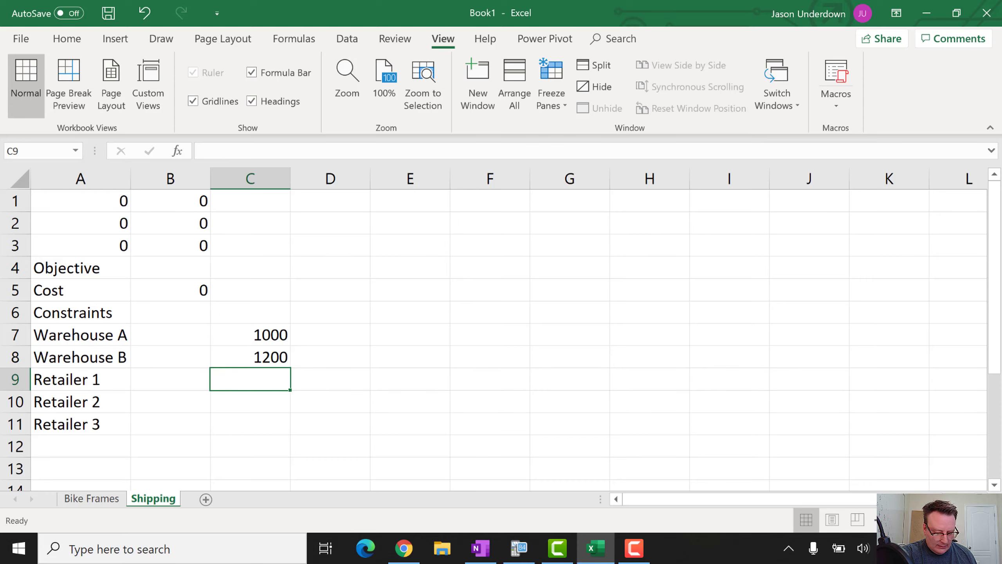
Enter the retailer demands 700, 500 and 600 in C9:C11
key(alt+Tab)
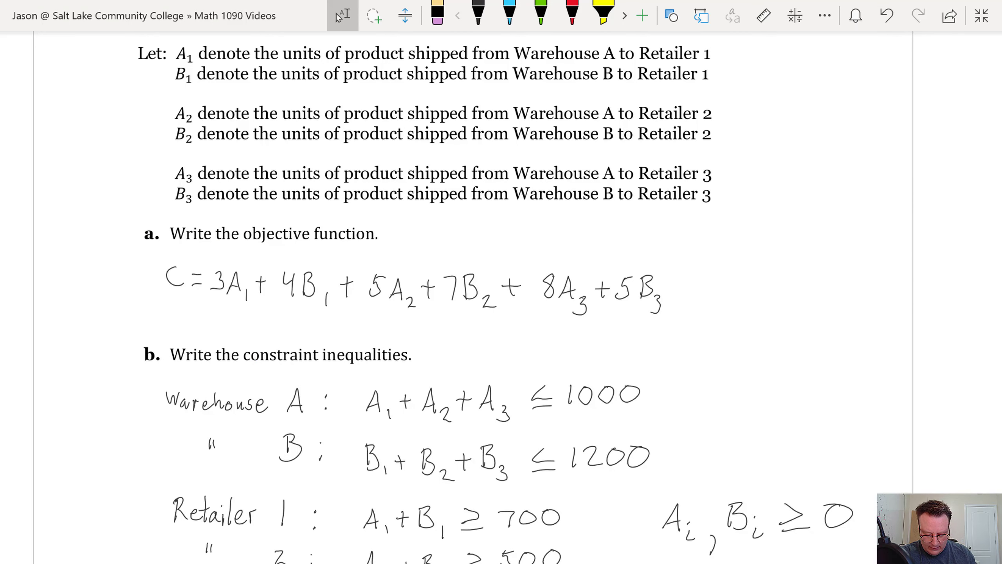
scroll(501, 296, down, 2)
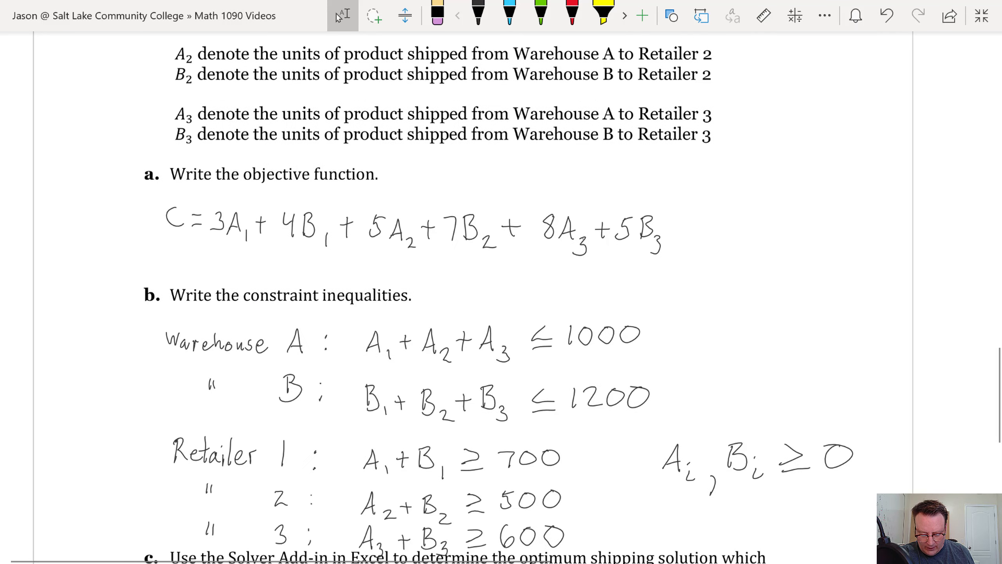
key(alt+Tab)
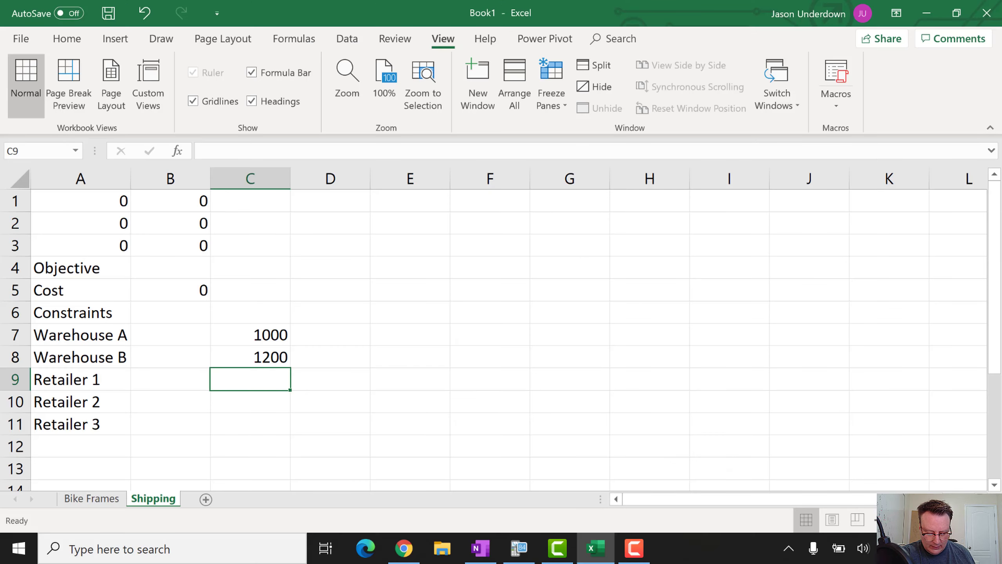
key(F2)
text(00)
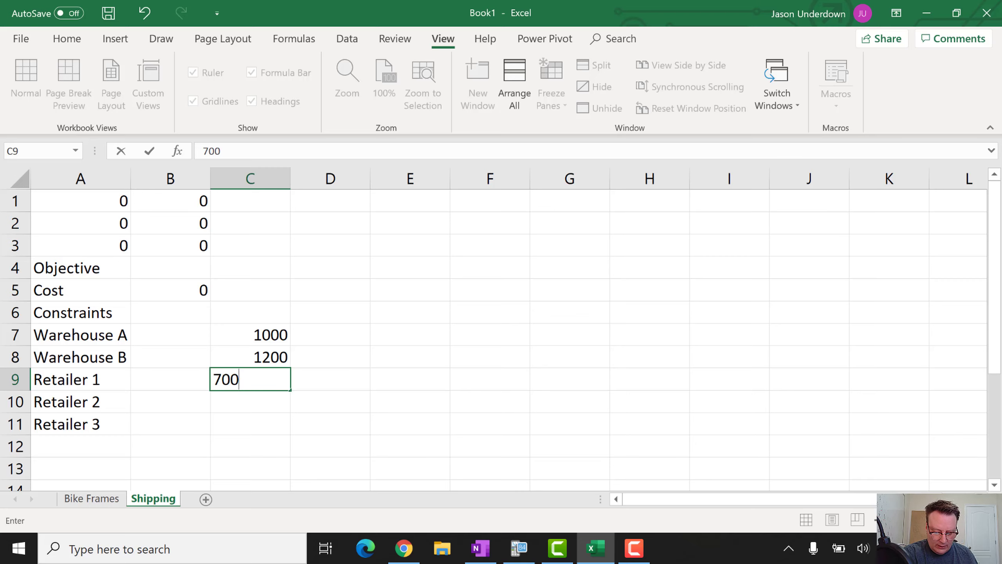
key(Return)
text(500)
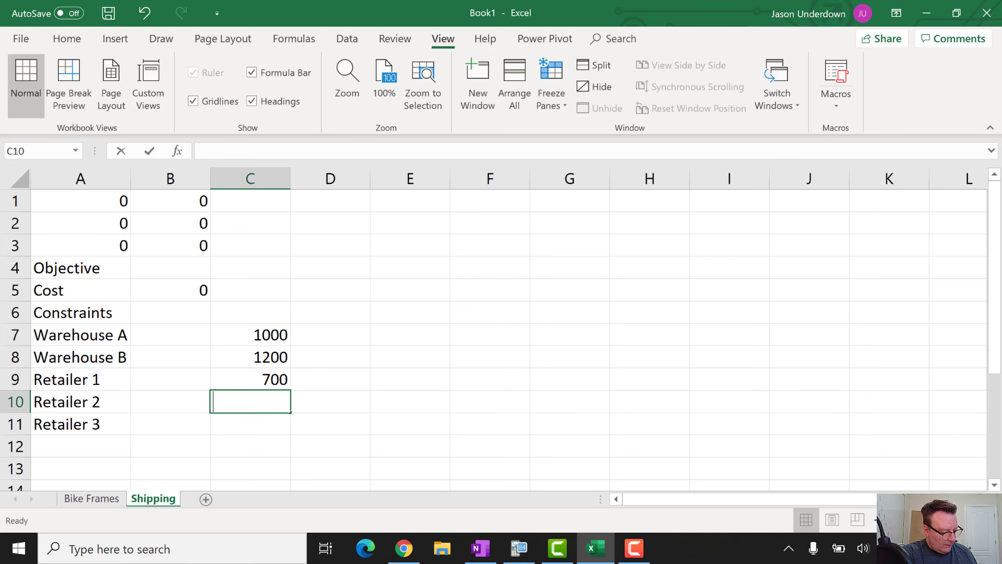
key(Return)
text(600)
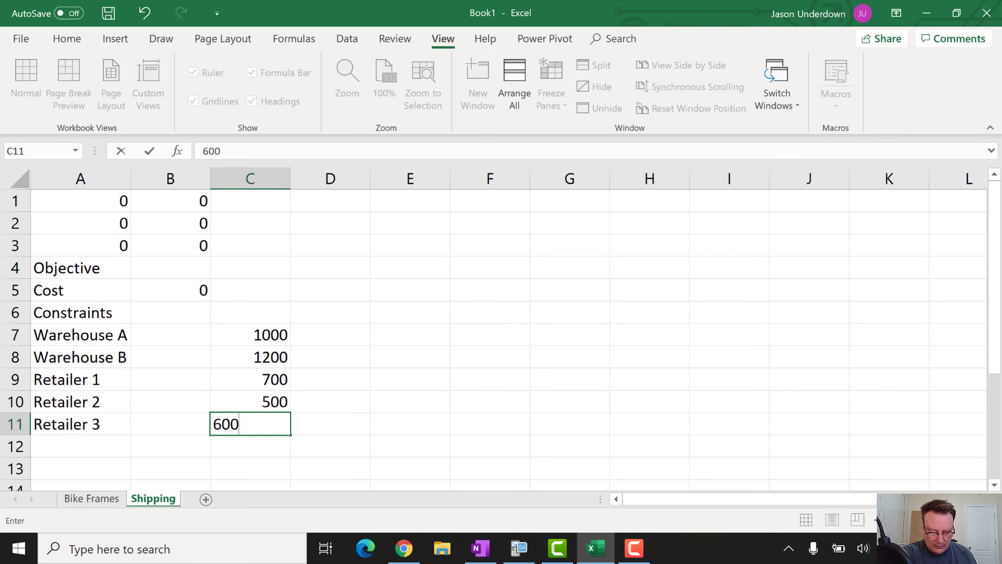
key(Return)
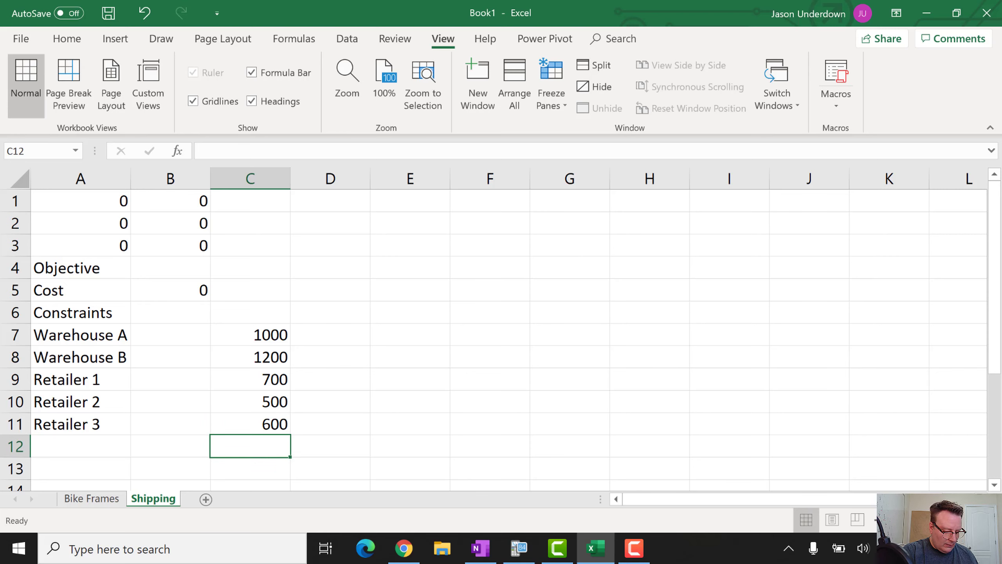
key(Up)
key(Up)
key(Up)
key(Up)
key(Up)
key(Left)
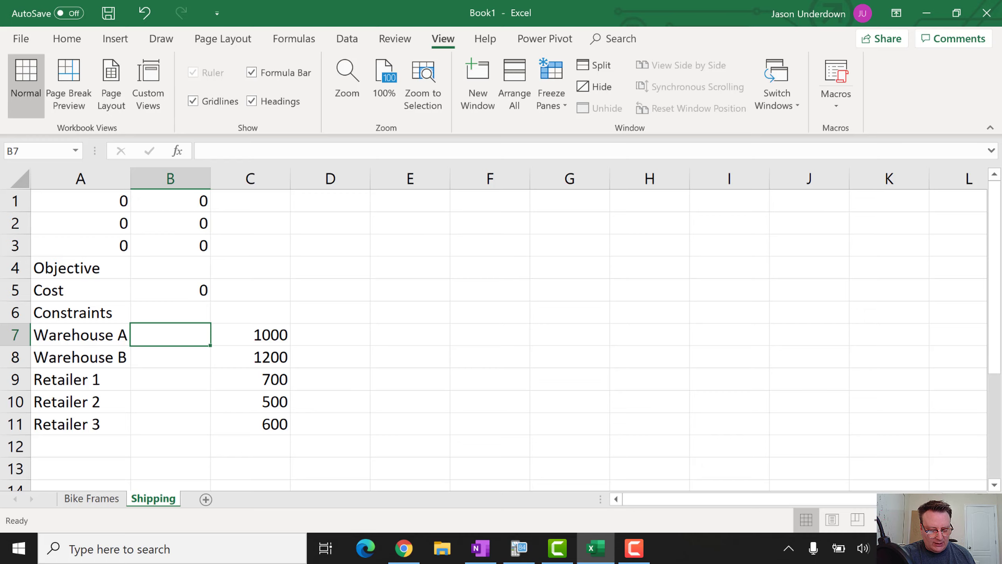
Enter =A1+A2+A3 in B7 as the Warehouse A total
text(=)
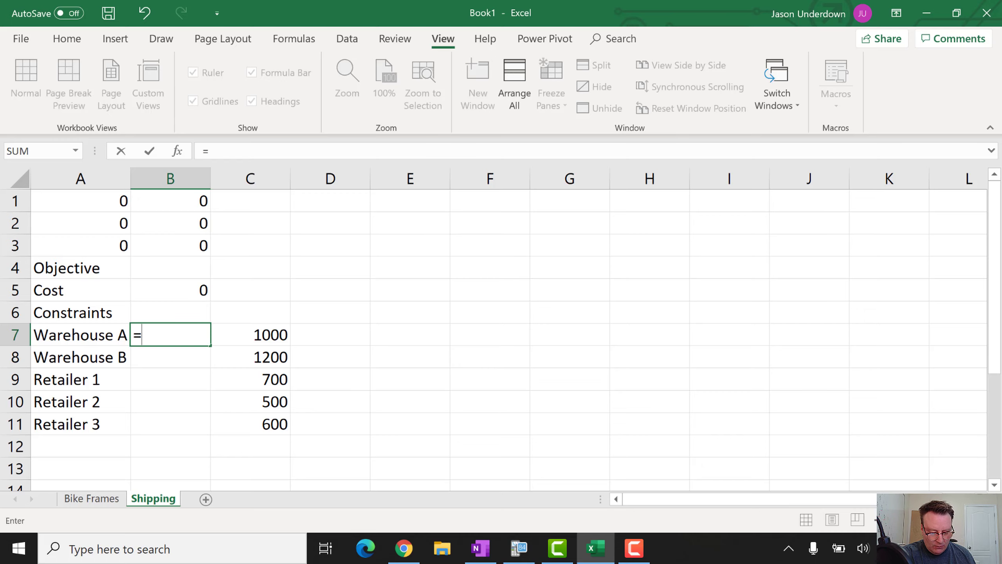
click(99, 204)
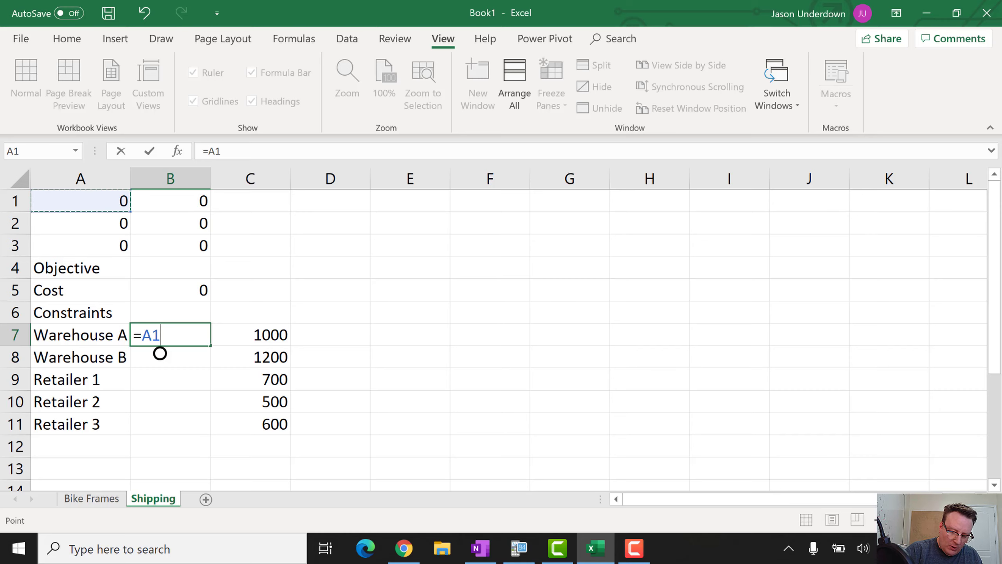
text(+)
click(92, 227)
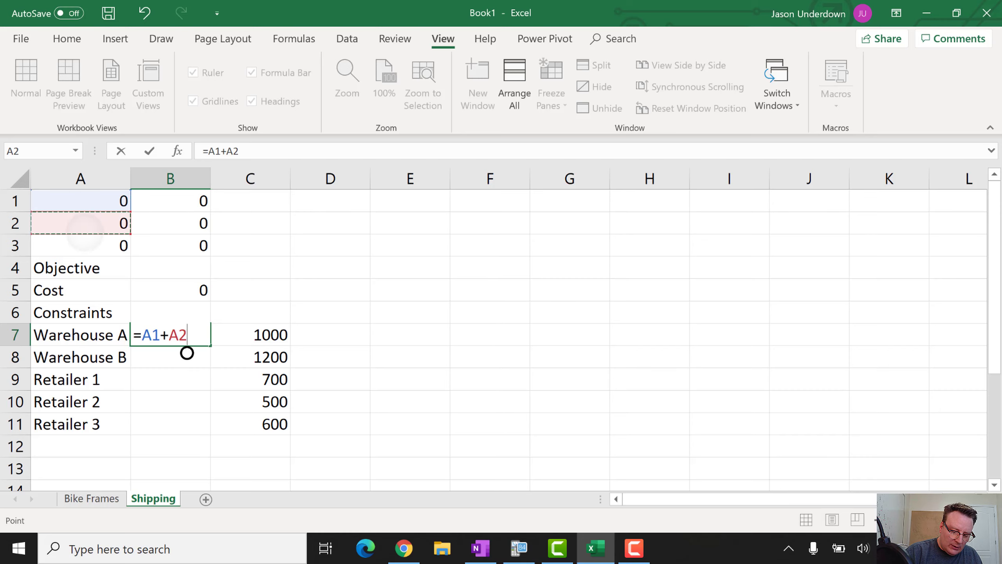
text(+)
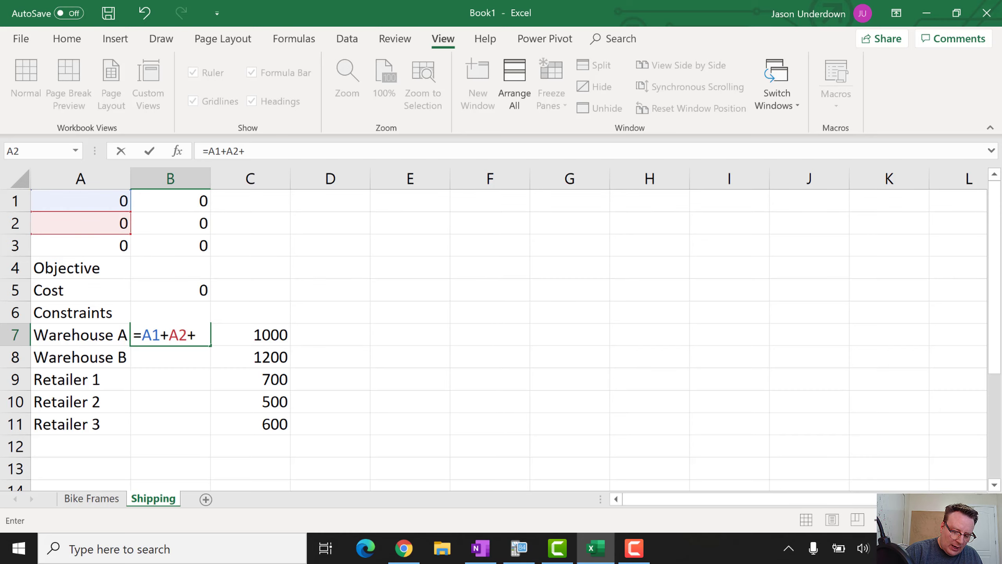
click(99, 247)
key(Return)
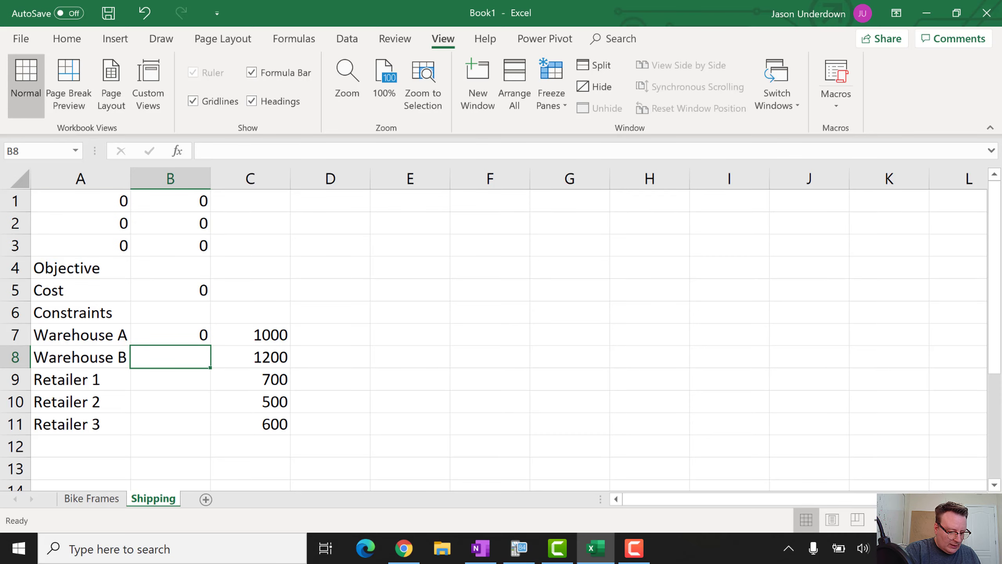
Enter =B1+B2+B3 in B8 as the Warehouse B total
text(=)
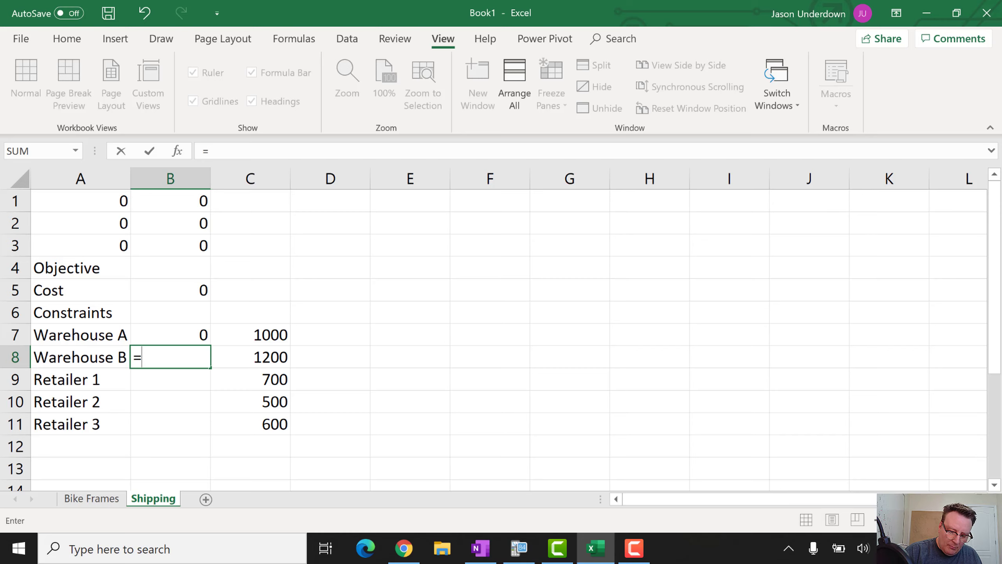
key(Up)
key(Up)
key(Up)
key(Up)
key(Up)
key(Up)
key(Up)
text(+)
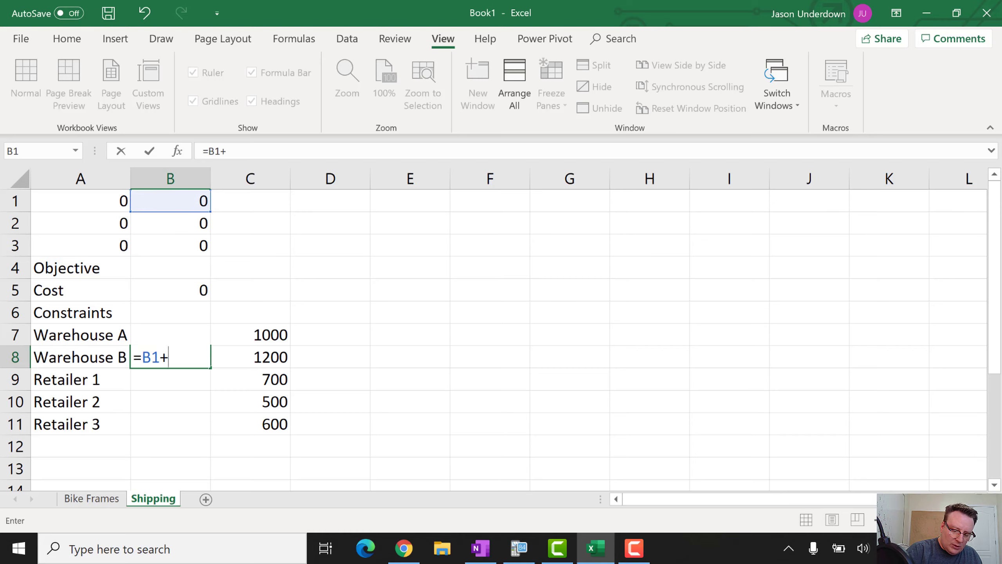
key(Up)
key(Up)
key(Up)
key(Up)
key(Up)
key(Up)
text(+)
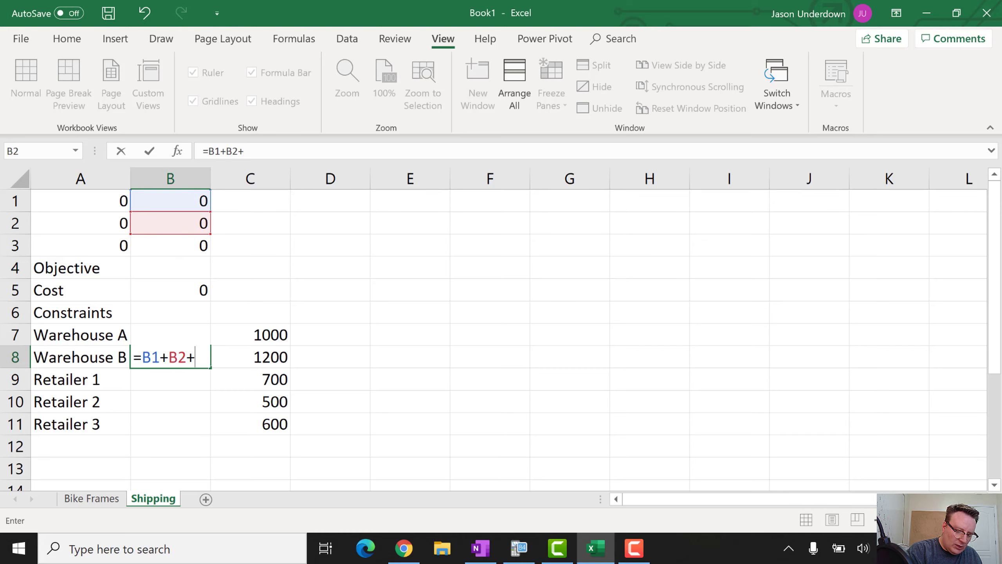
key(Up)
key(Up)
key(Up)
key(Up)
key(Up)
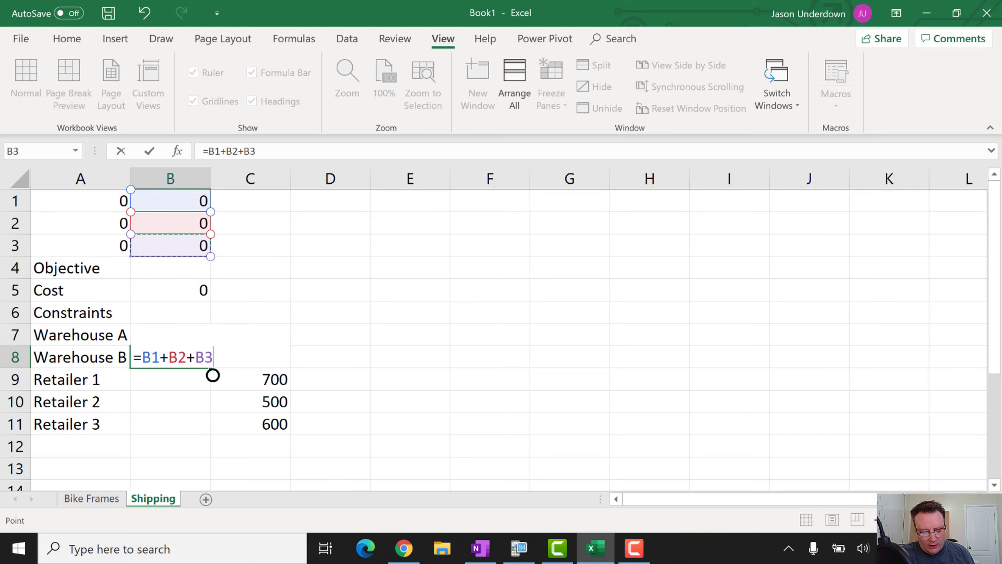
key(Return)
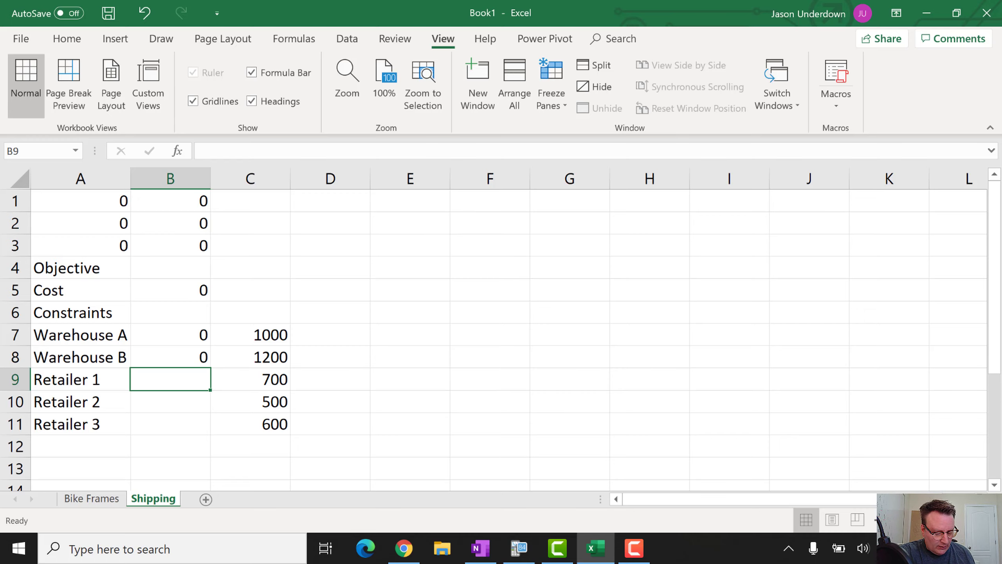
Enter =A1+B1 in B9 as the Retailer 1 total
text(=)
click(59, 207)
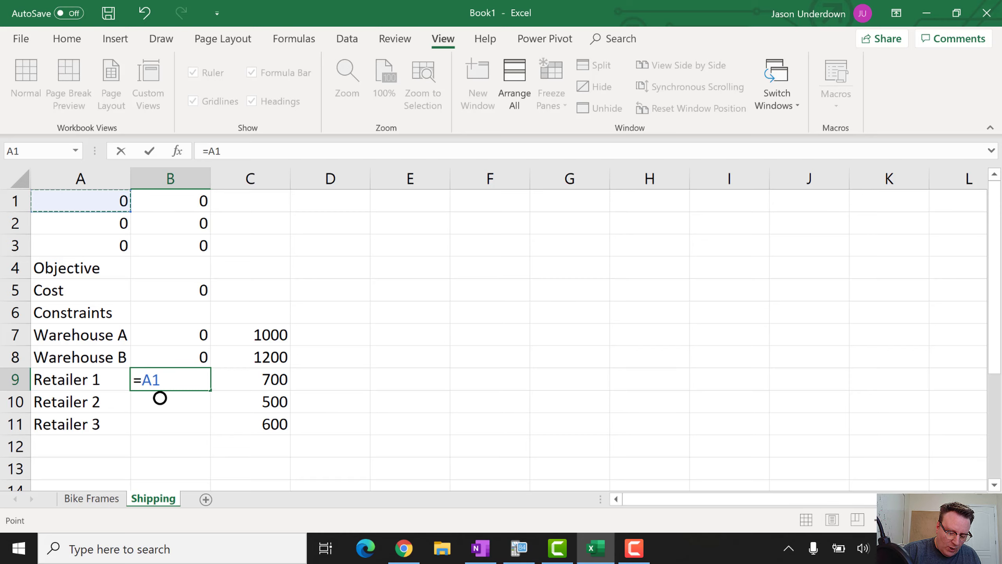
text(+)
click(170, 200)
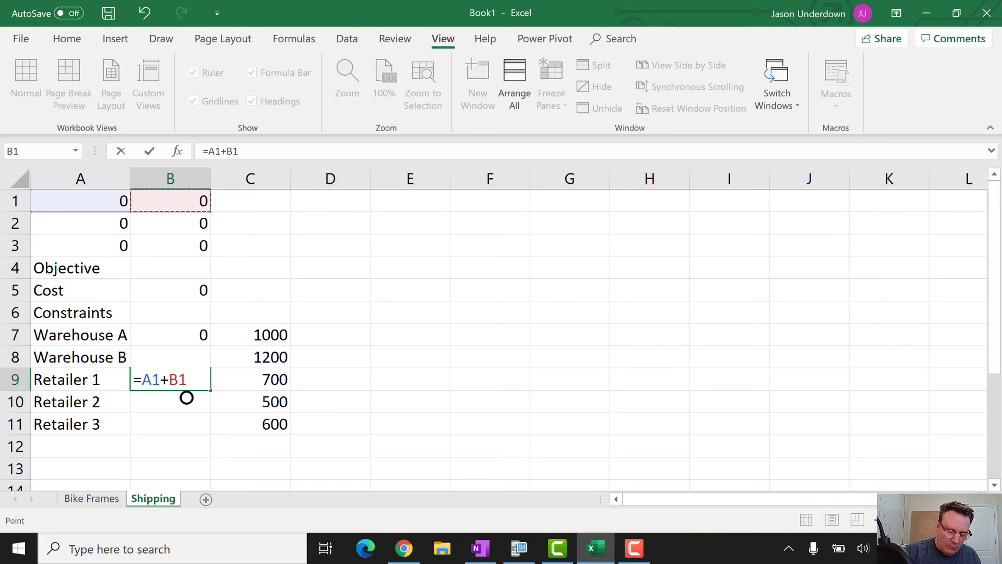
key(Return)
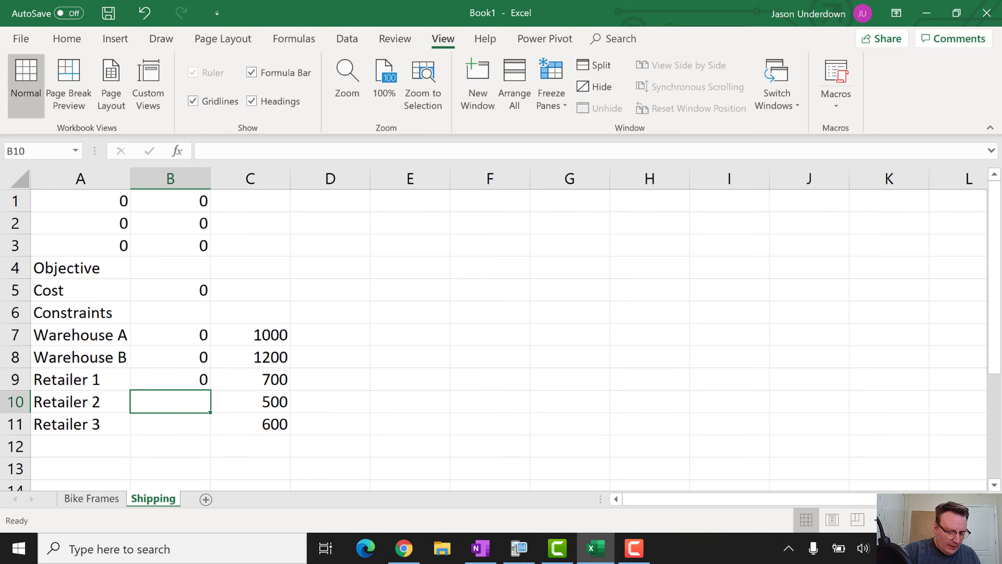
Enter =A2+B2 in B10 and =A3+B3 in B11 as the Retailer 2 and 3 totals
text(=)
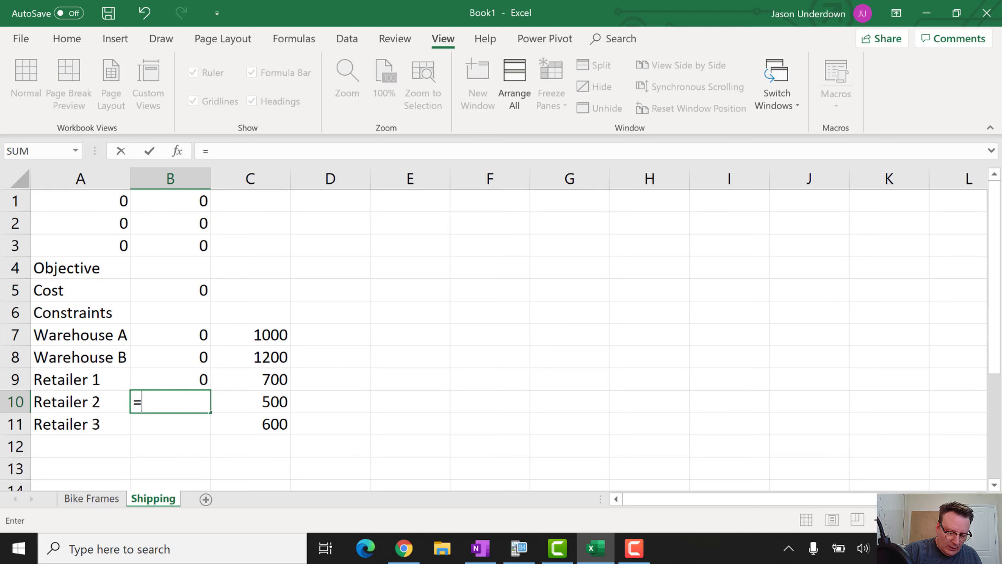
click(81, 223)
text(+)
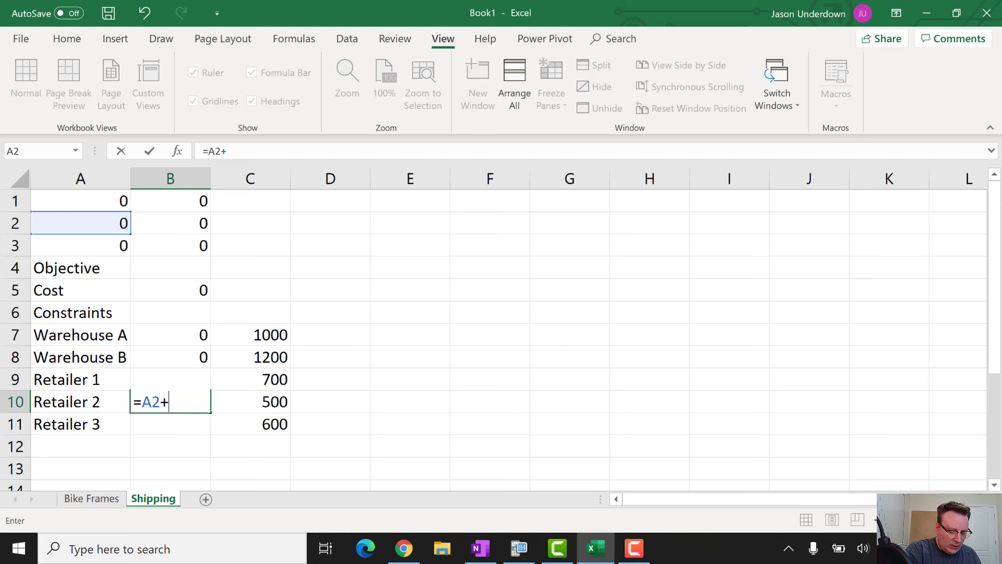
click(171, 223)
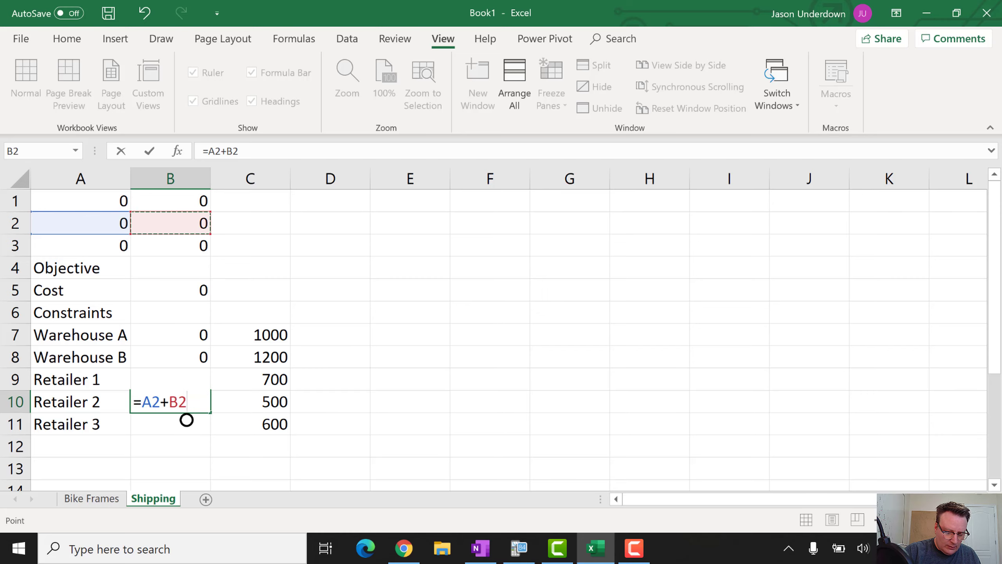
key(Return)
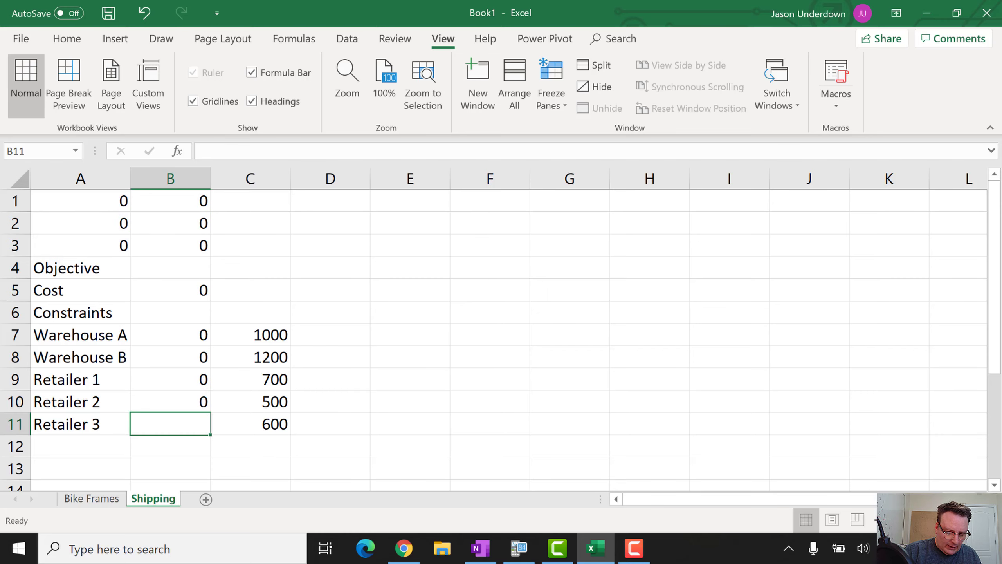
text(=)
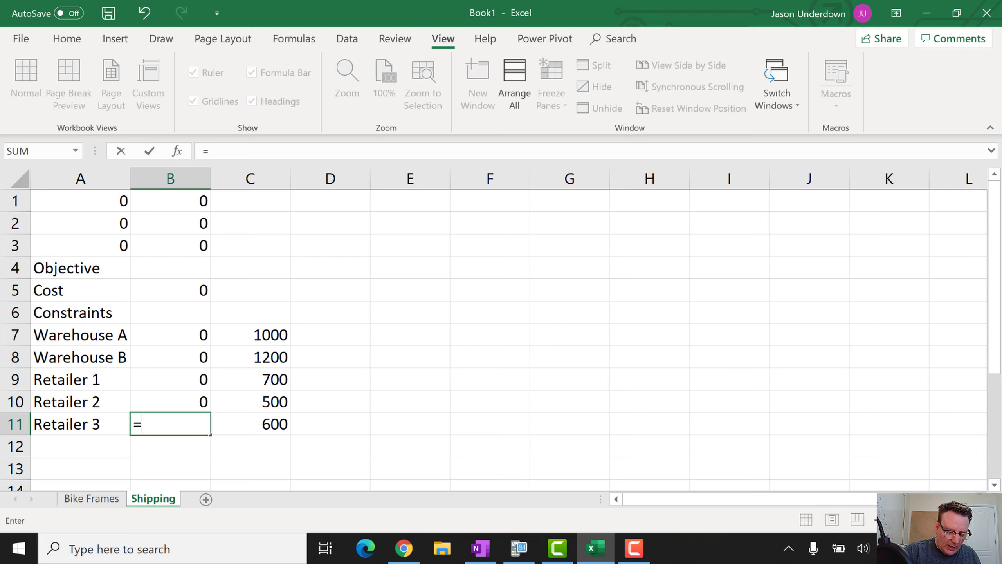
click(80, 245)
text(+)
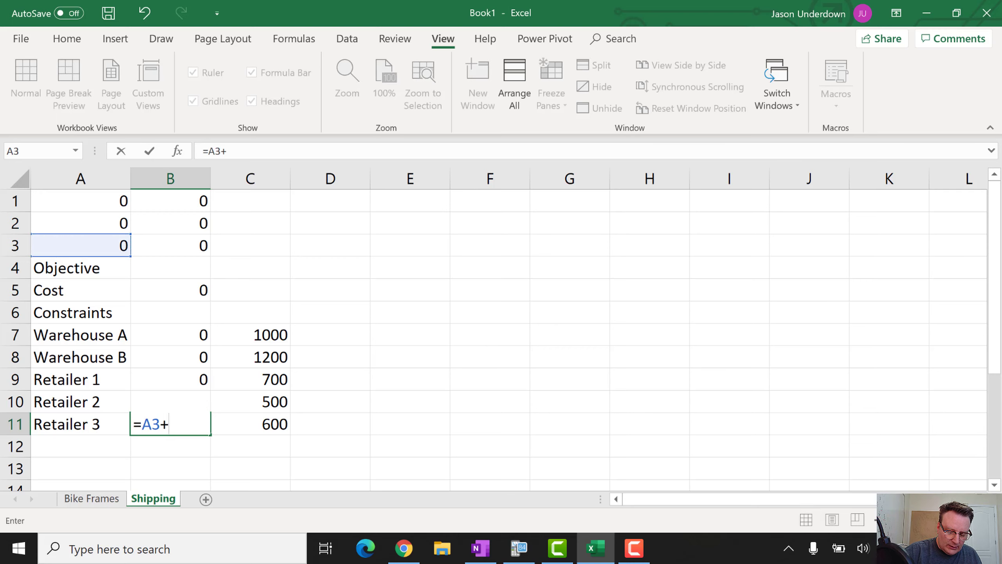
click(170, 246)
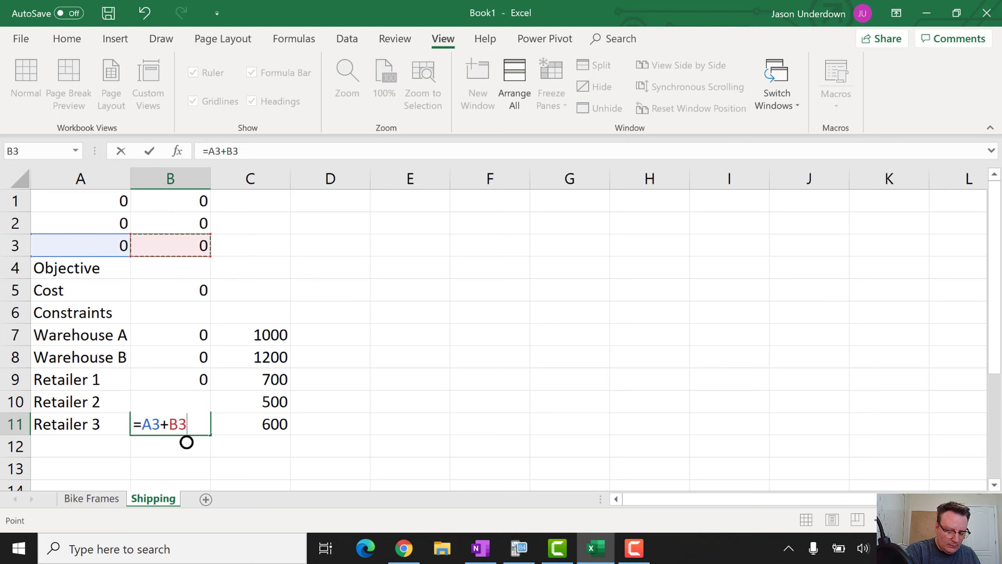
key(Return)
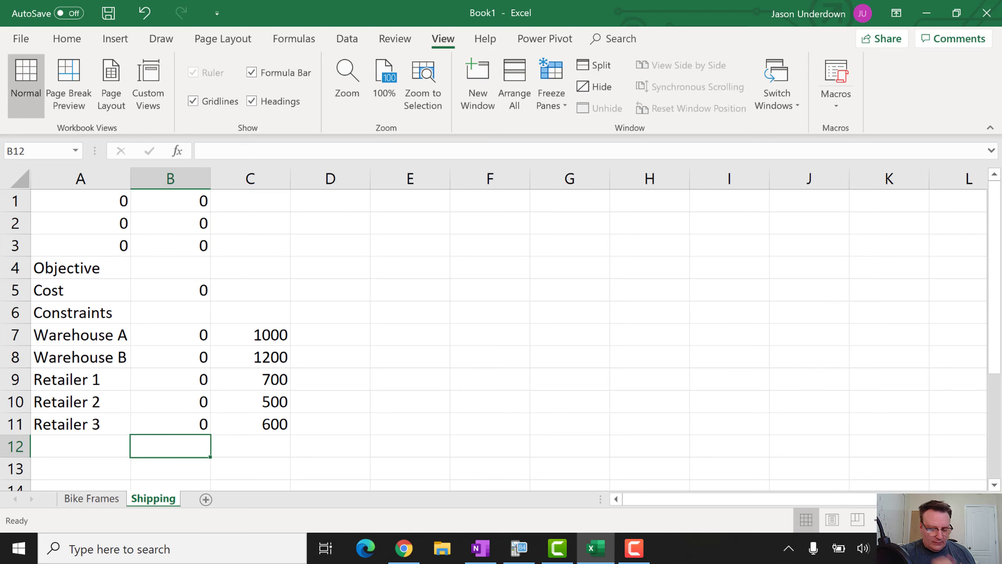
Enter trial shipments 1 in B1, 2 in A2 and 6 in A3, making Cost 62
key(Up)
key(Up)
key(Up)
key(Up)
key(Up)
key(Up)
key(Up)
key(Up)
key(Up)
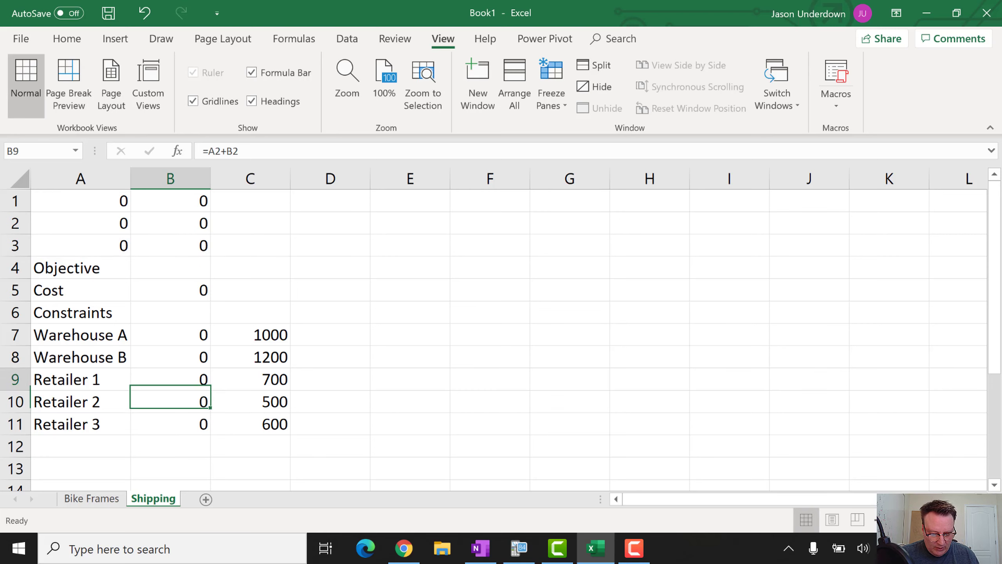
key(Up)
key(Up)
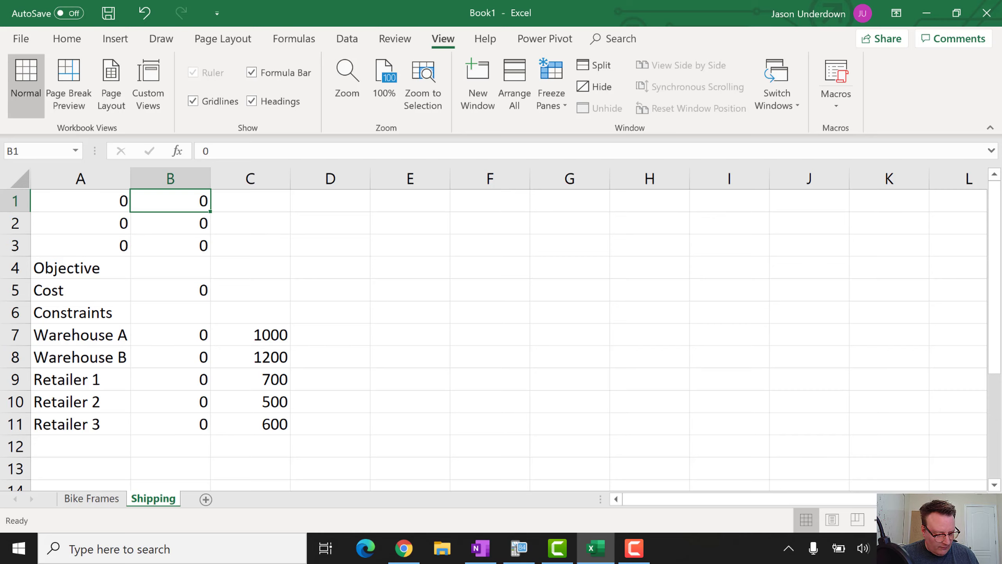
text(1)
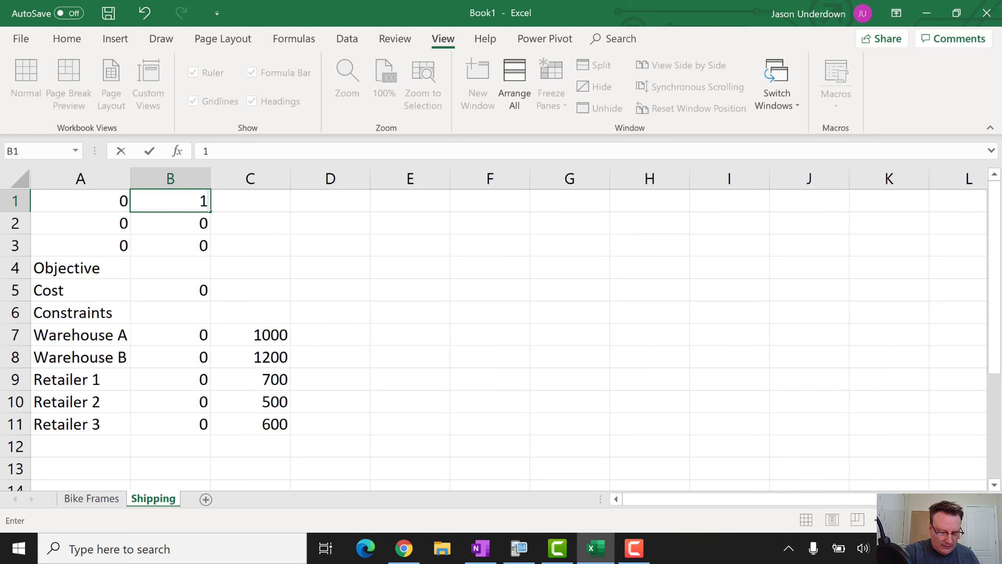
key(Return)
key(Left)
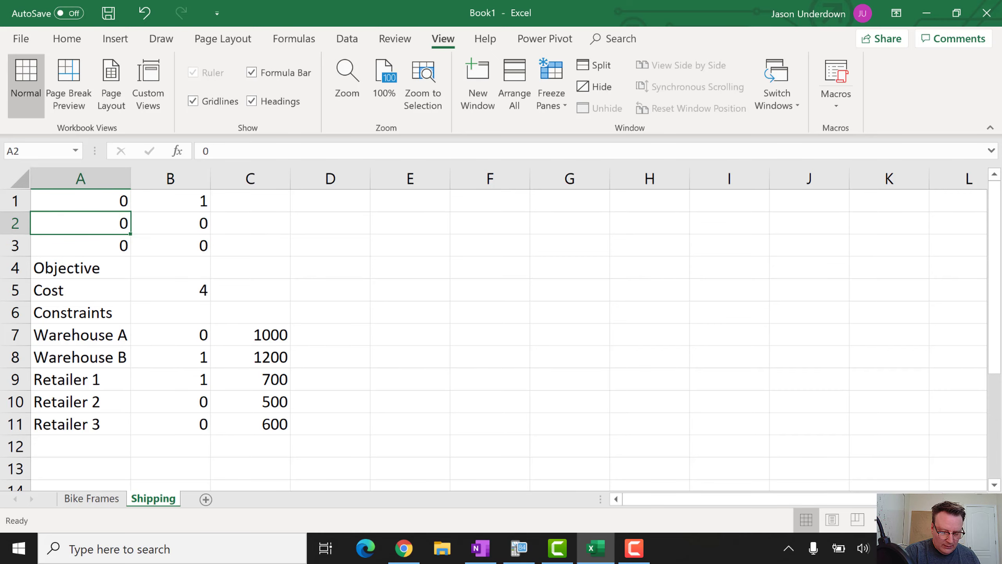
text(2)
key(Return)
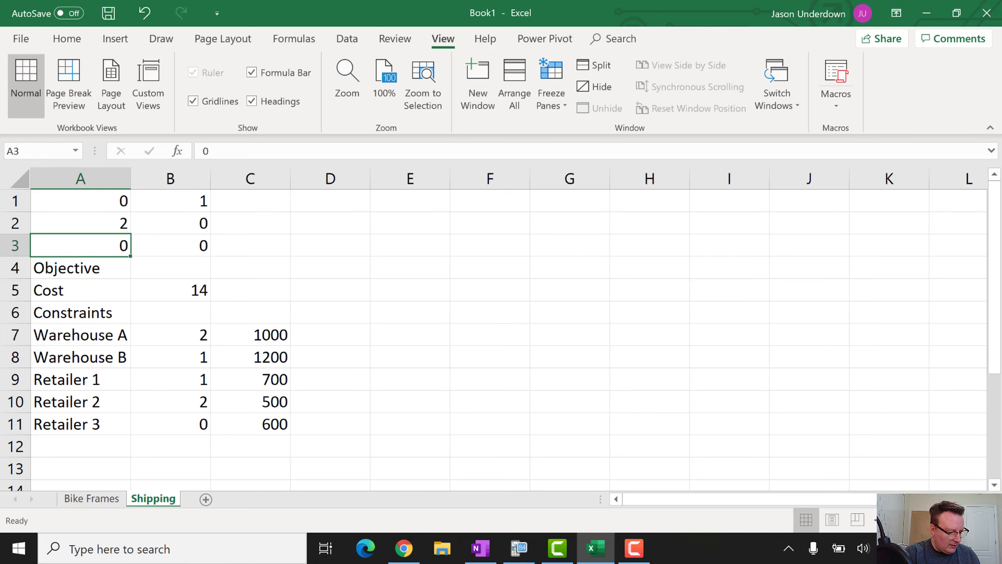
text(6)
key(Return)
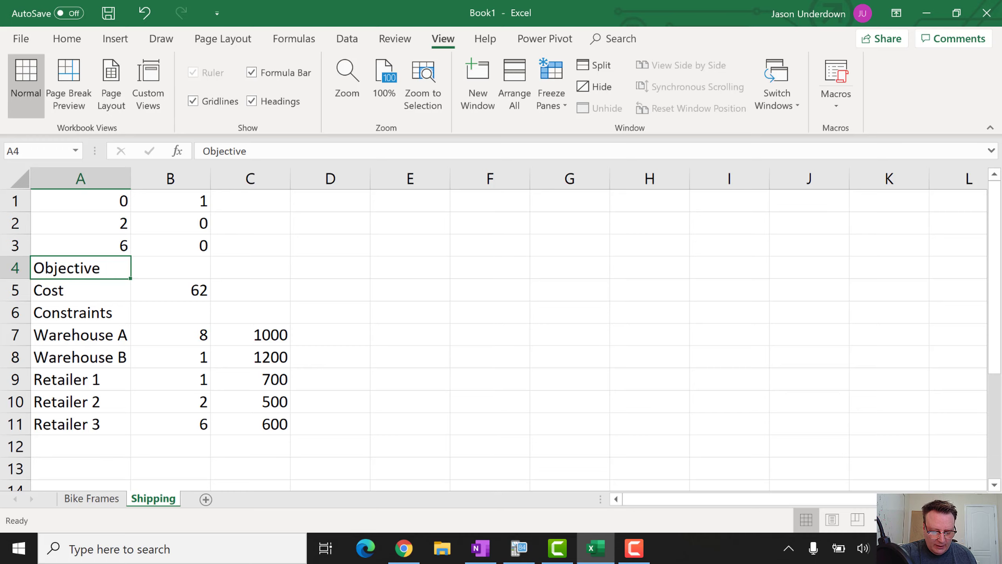
Give the Objective heading a light blue fill and make it bold
right_click(89, 270)
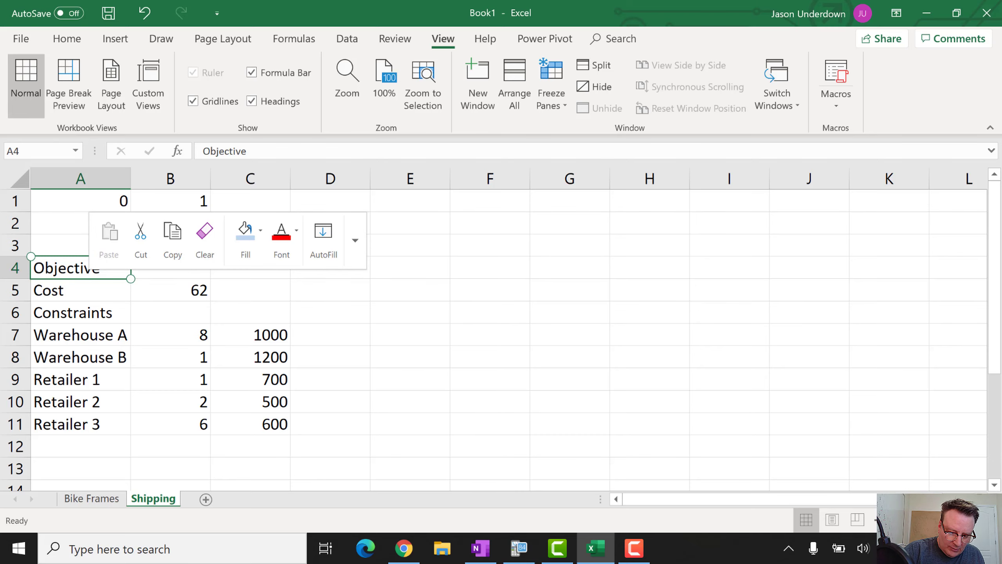
click(25, 39)
click(21, 43)
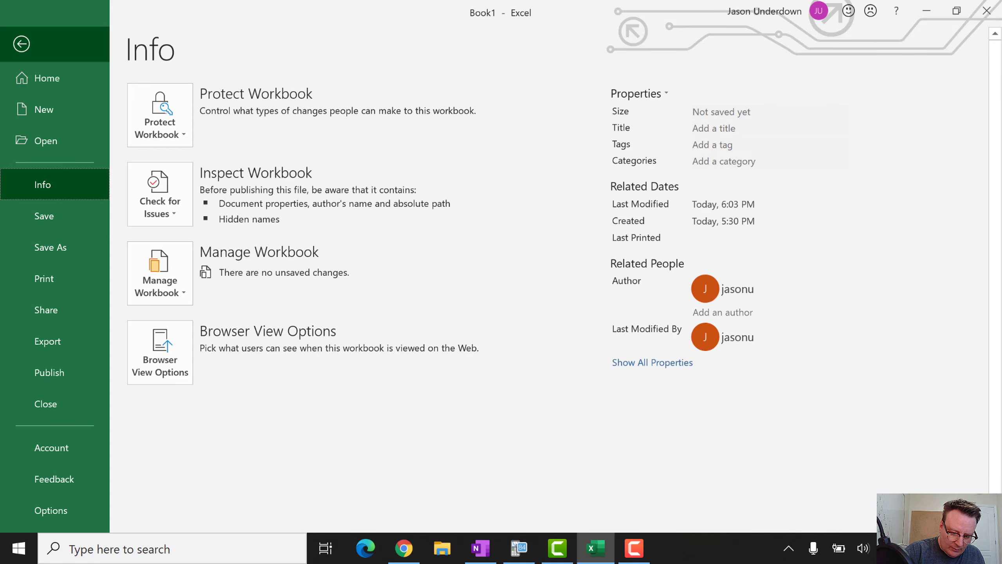
click(67, 38)
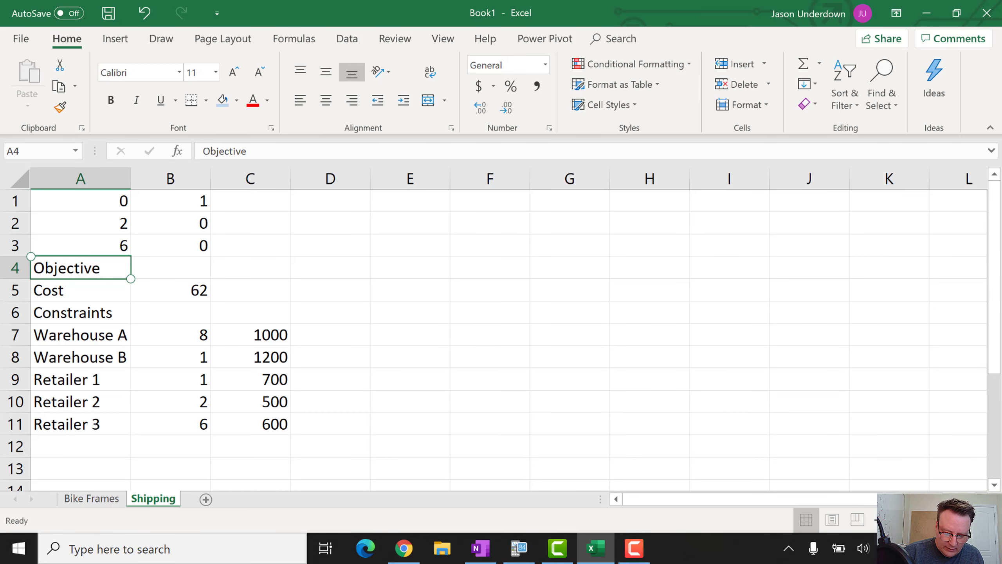
click(236, 100)
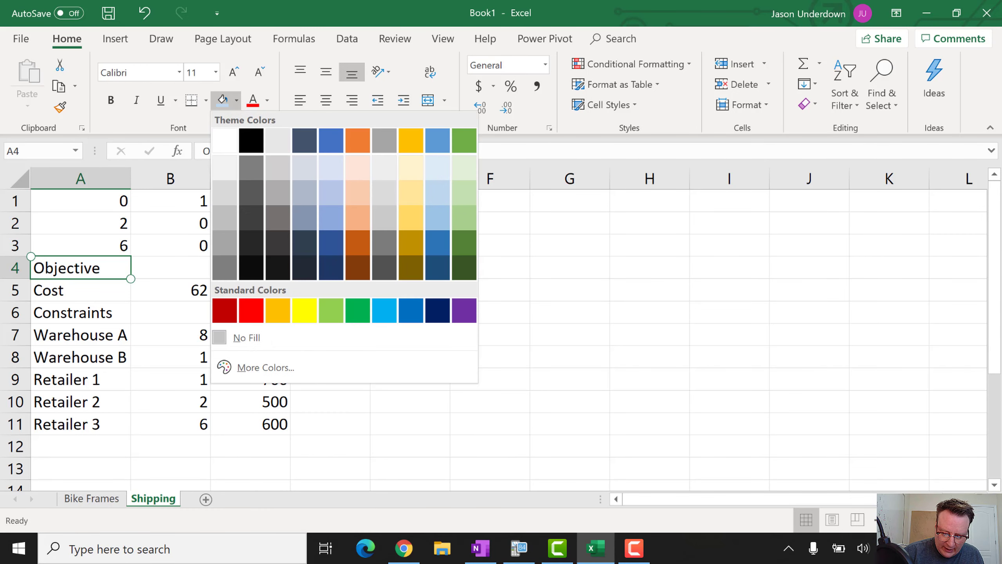
click(437, 193)
key(ctrl+b)
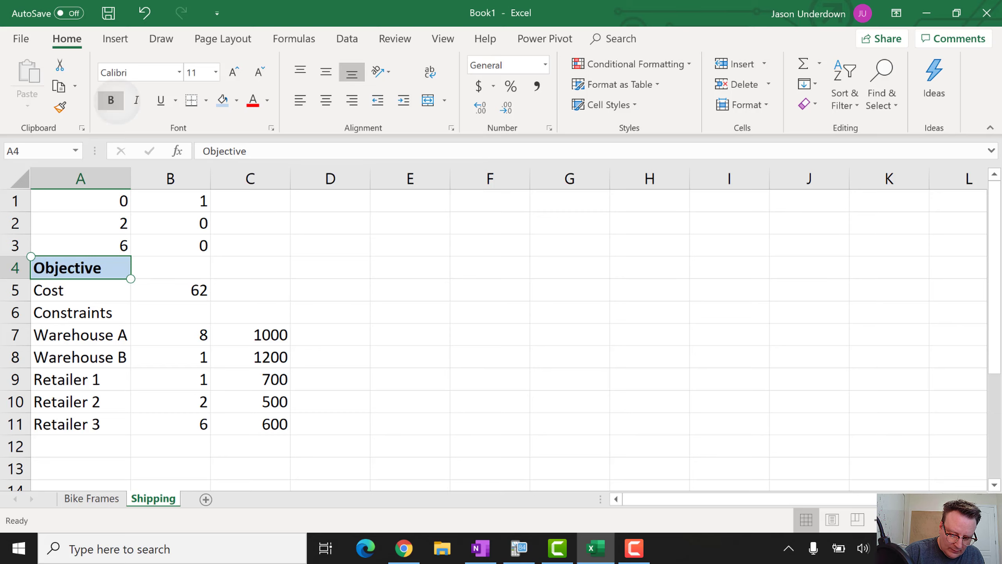
Give the Constraints heading the same light blue fill and bold text
click(91, 312)
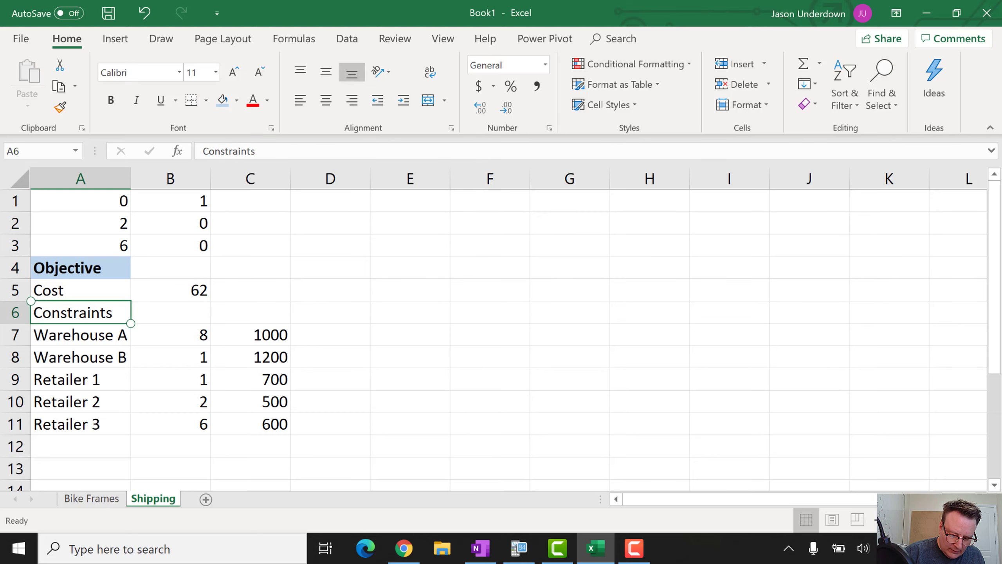
click(237, 100)
click(437, 193)
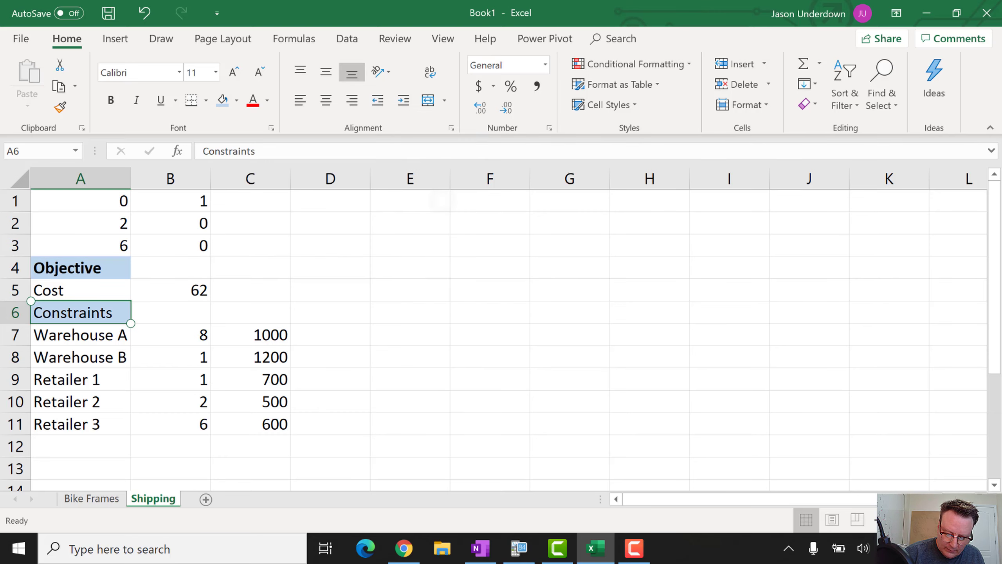
click(110, 100)
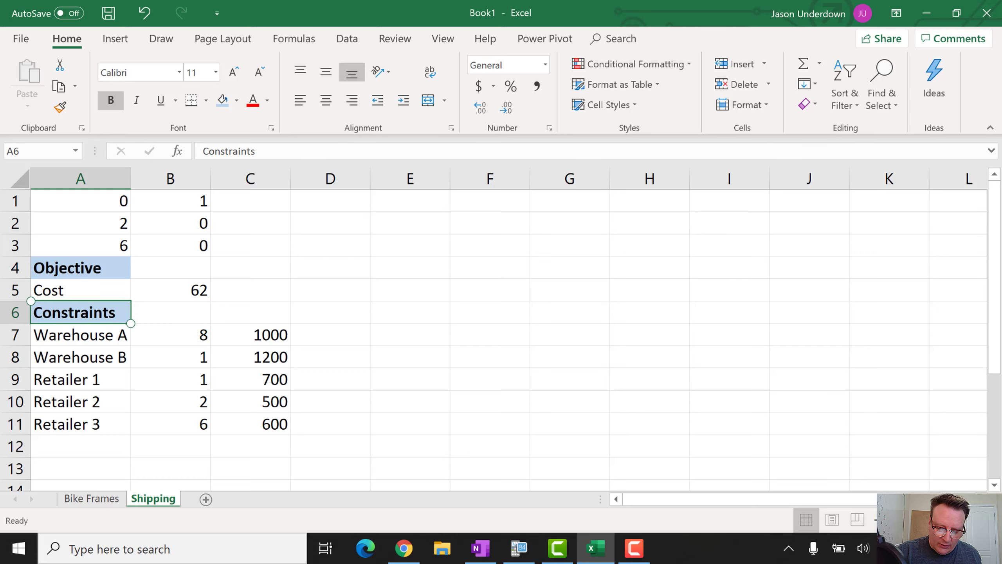
click(347, 39)
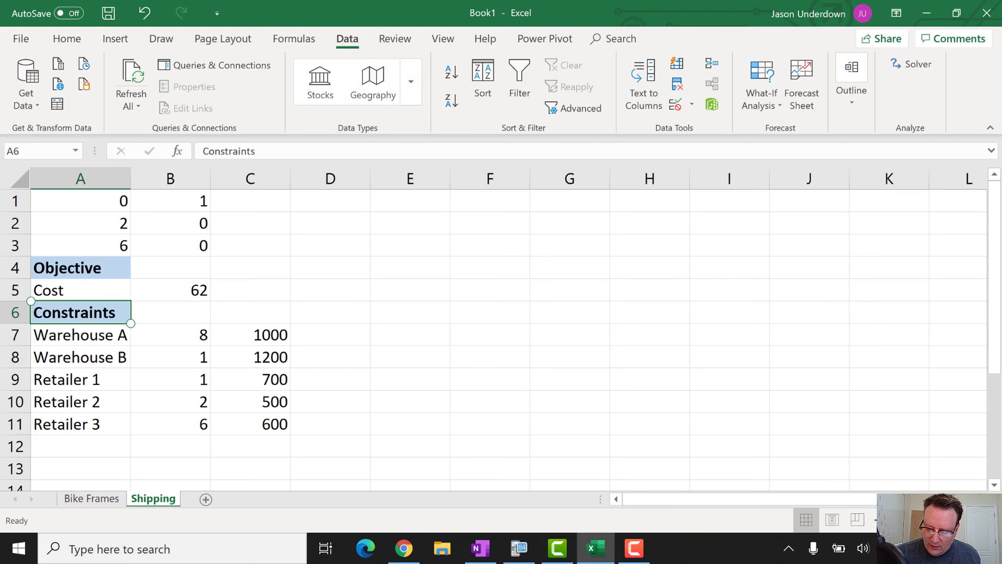
Set Solver to minimise $B$5 by changing variable cells $A$1:$B$3
click(911, 64)
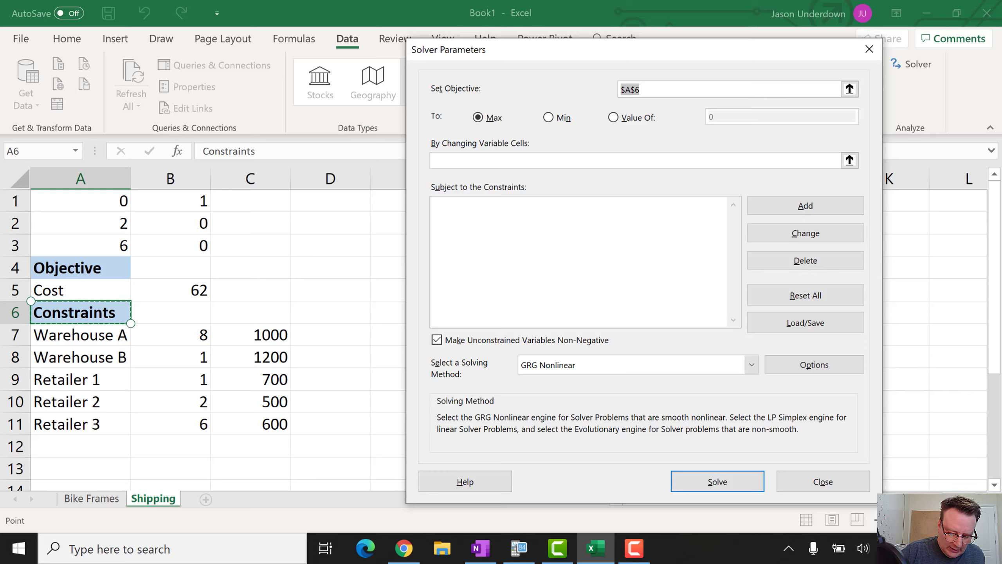
click(170, 290)
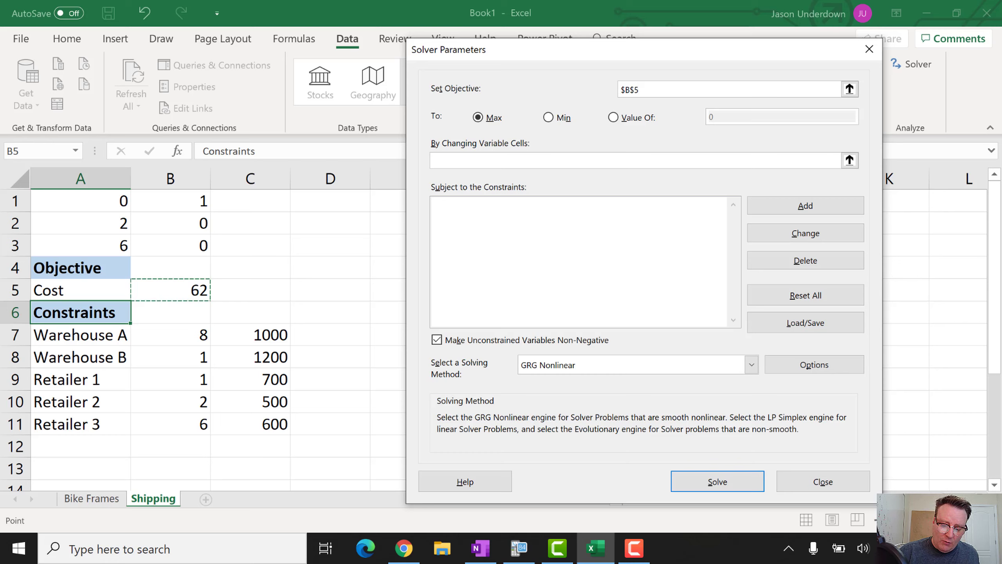
click(548, 117)
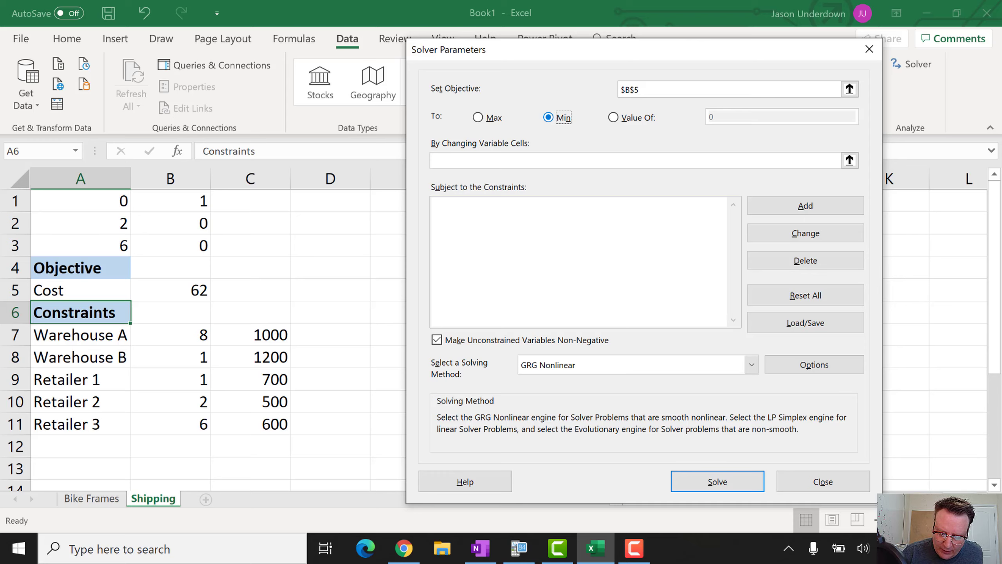
click(434, 160)
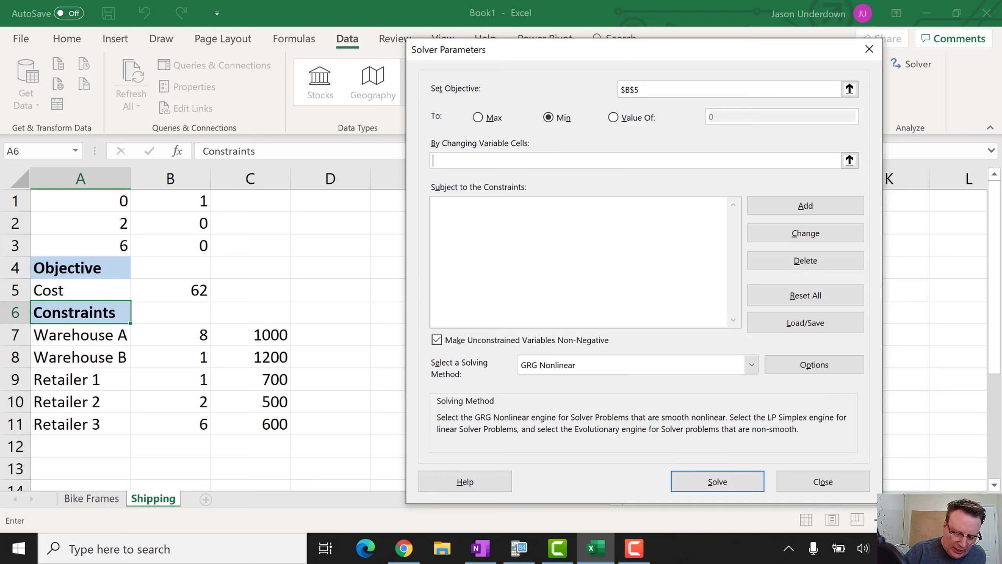
click(81, 201)
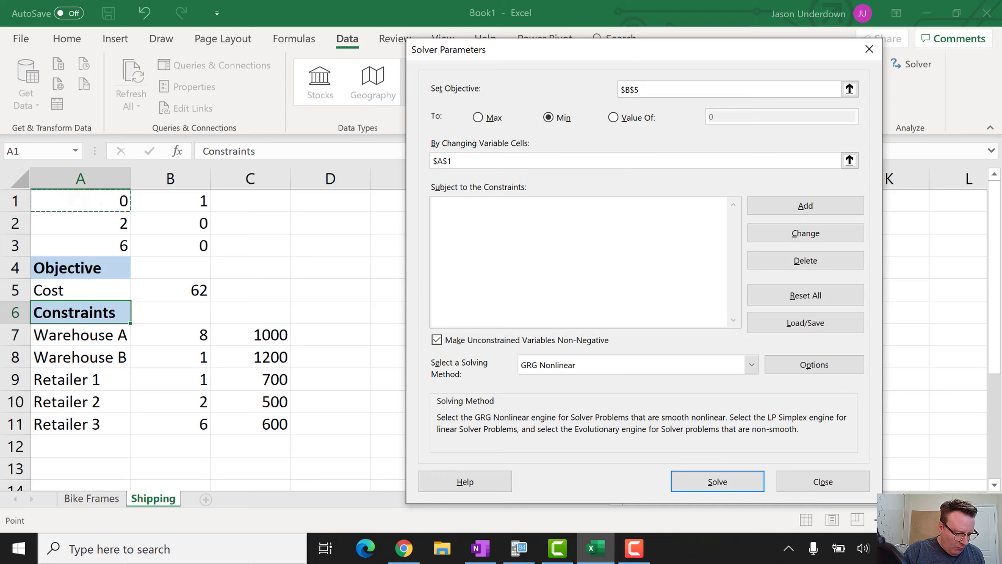
key(shift+Down)
key(shift+Down)
key(shift+Right)
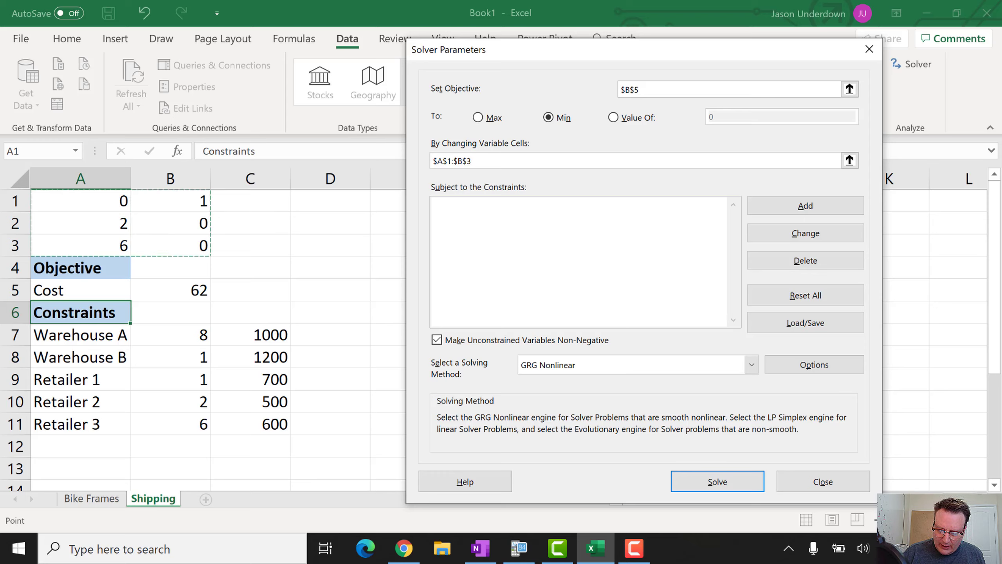
Add the warehouse capacity constraints B7<=C7 and B8<=C8
click(805, 206)
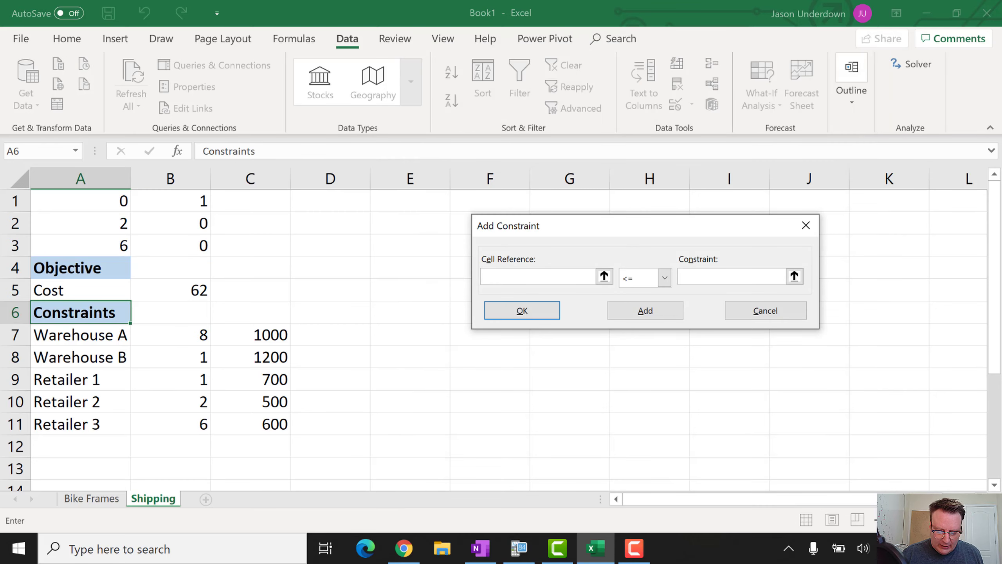
click(173, 334)
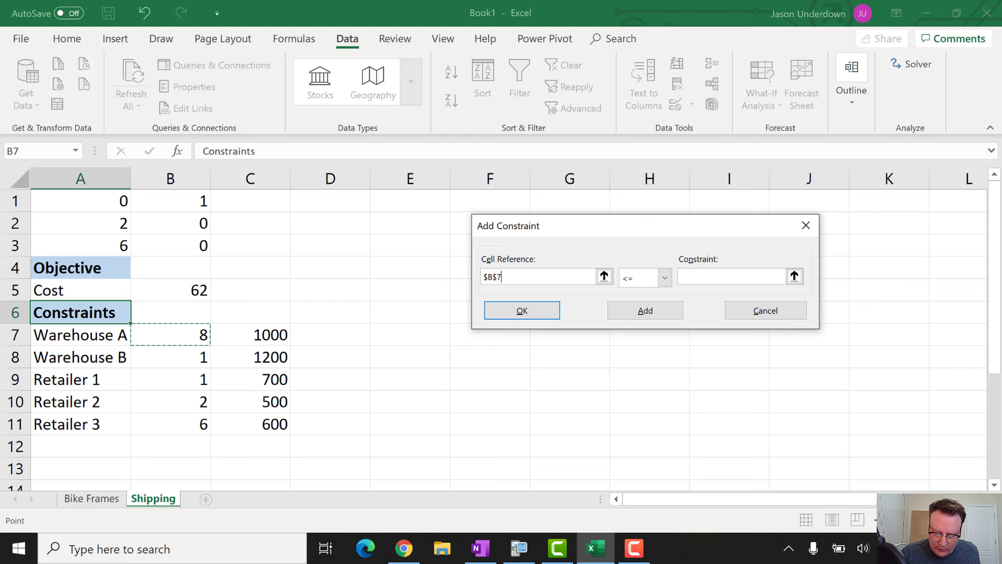
click(703, 278)
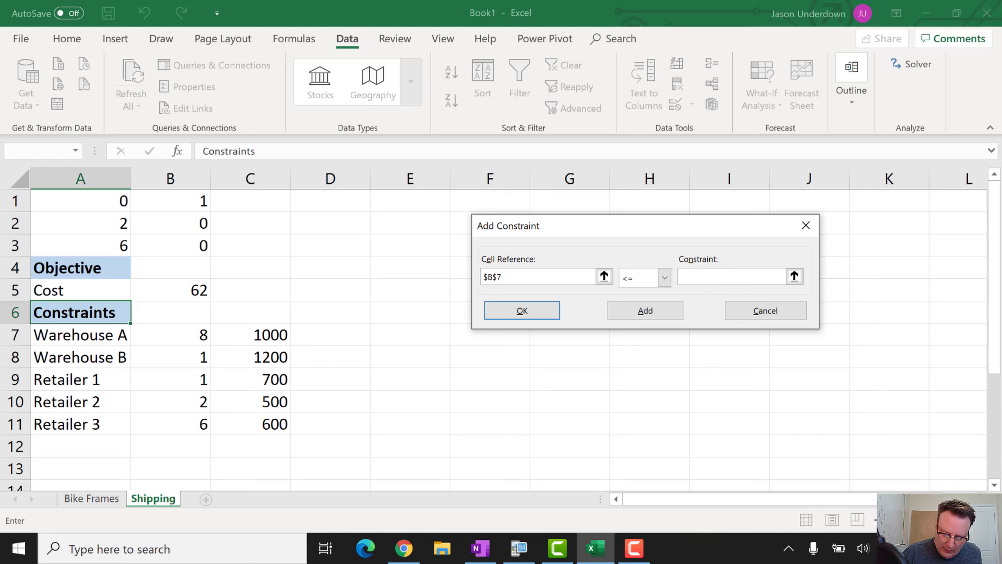
click(250, 334)
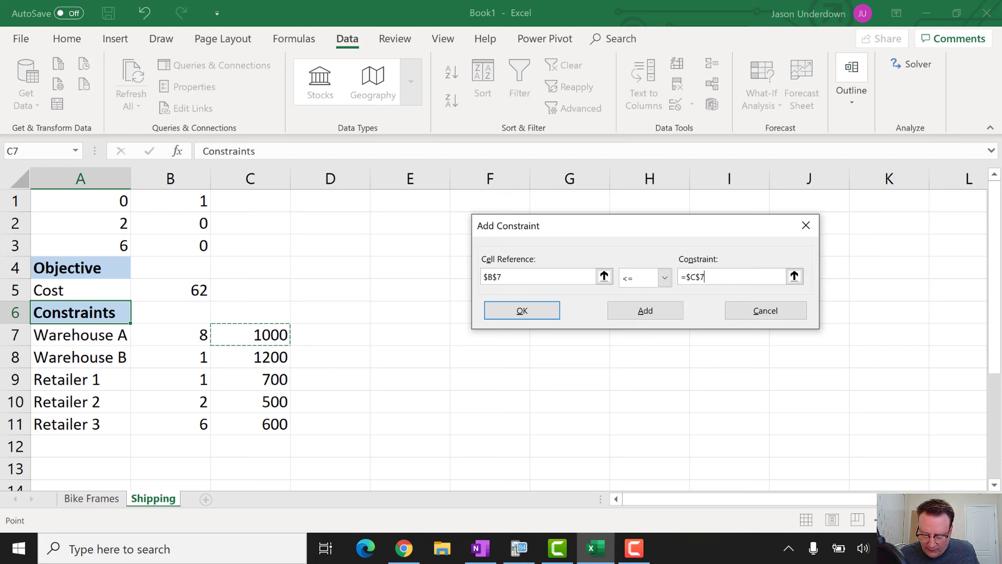
click(645, 311)
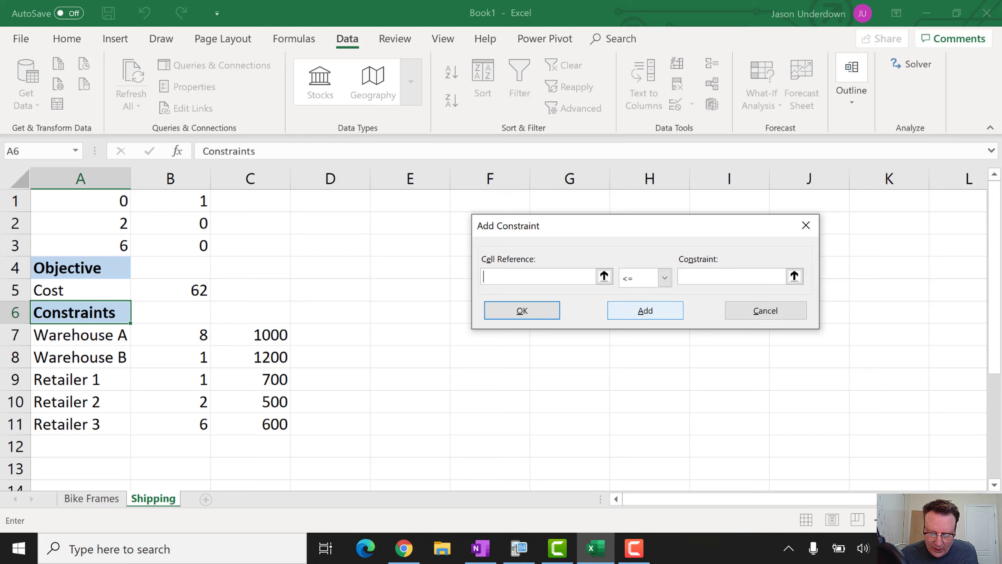
click(169, 358)
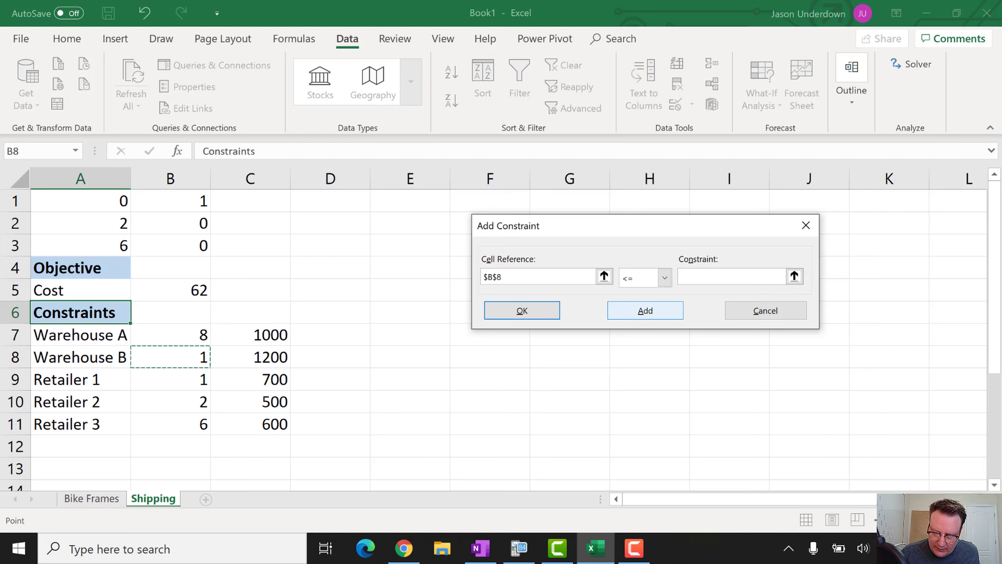
click(706, 278)
click(250, 357)
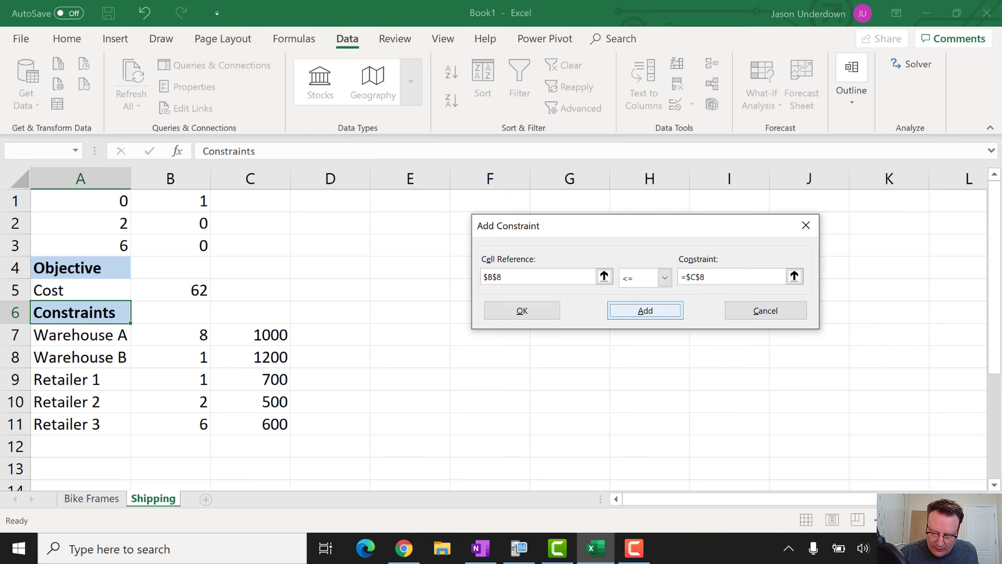
click(646, 311)
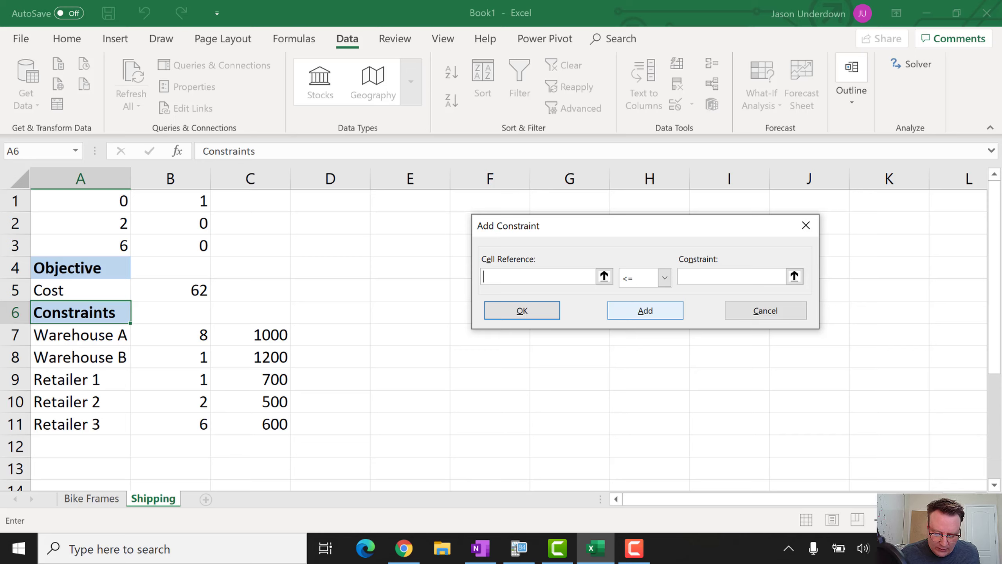
Add the retailer demand constraints B9>=C9 and B10>=C10
click(170, 381)
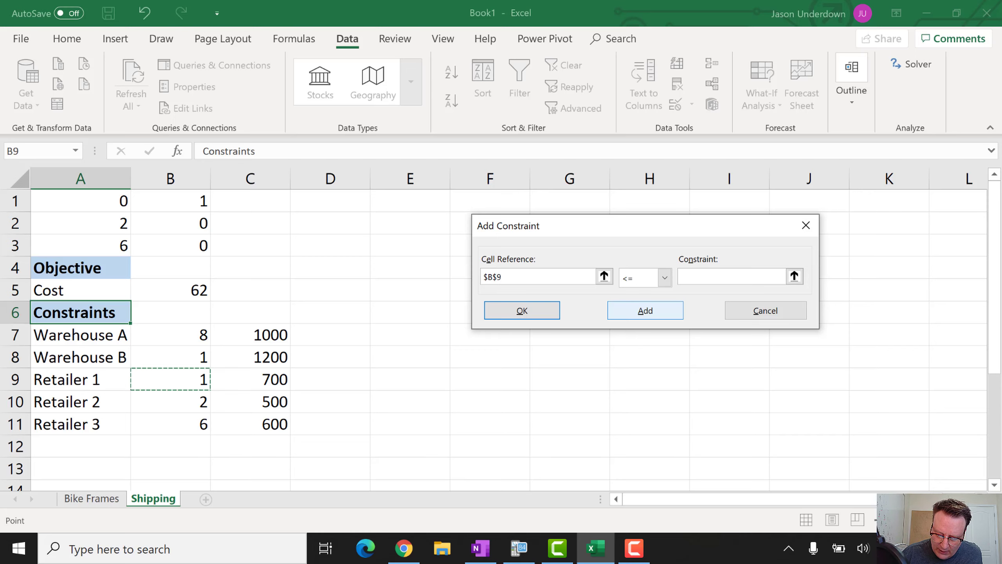
click(665, 278)
click(631, 317)
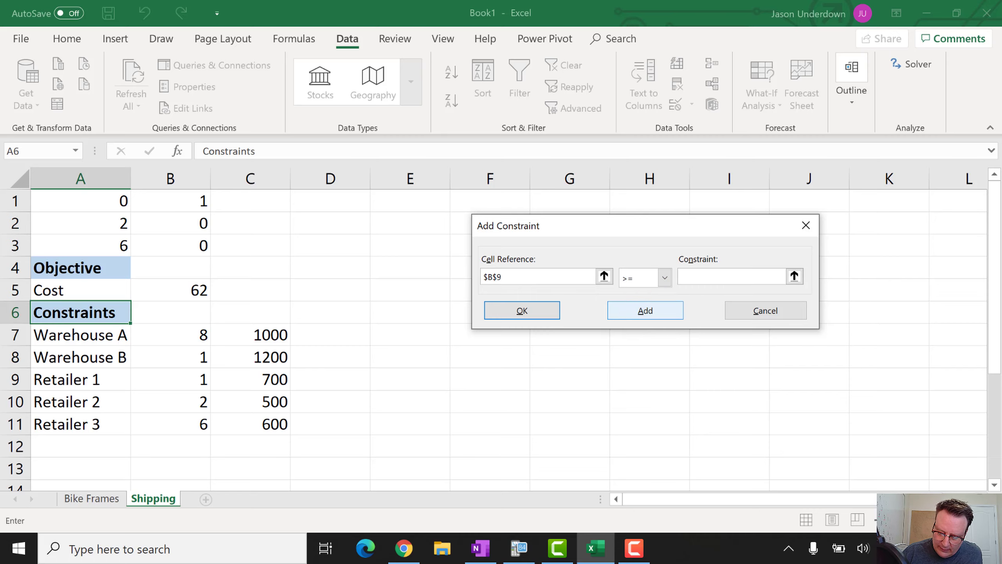
click(252, 379)
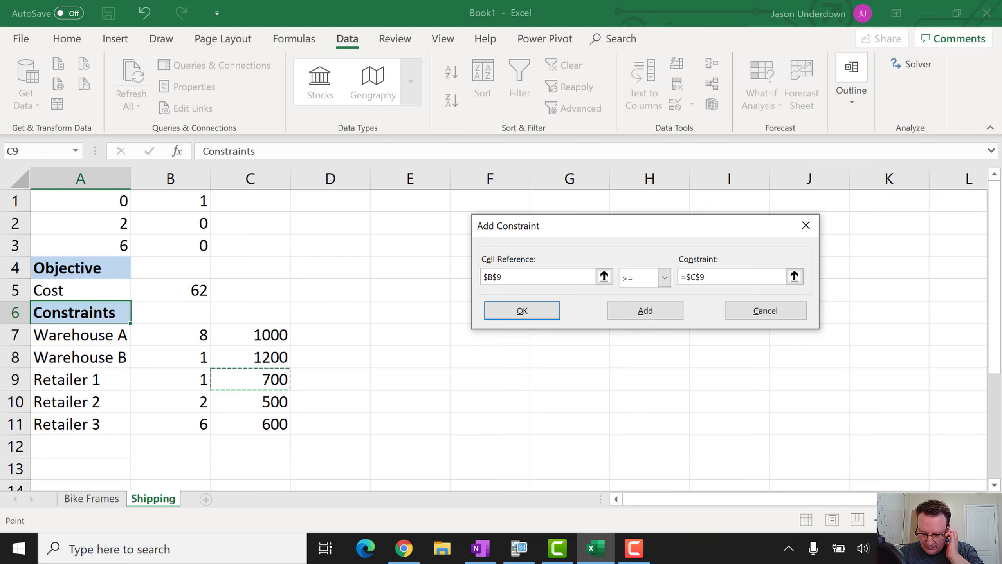
key(Return)
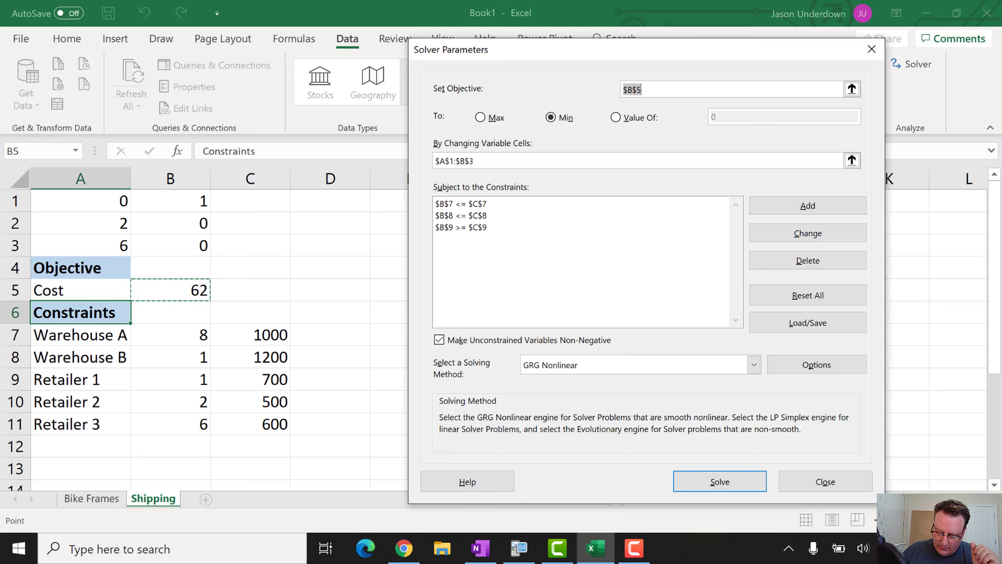
key(alt+a)
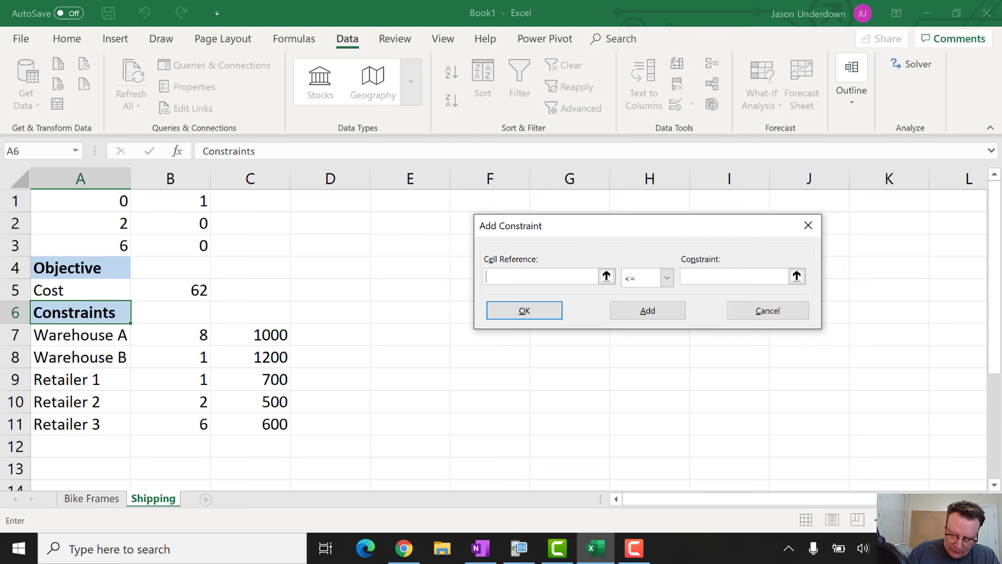
click(154, 402)
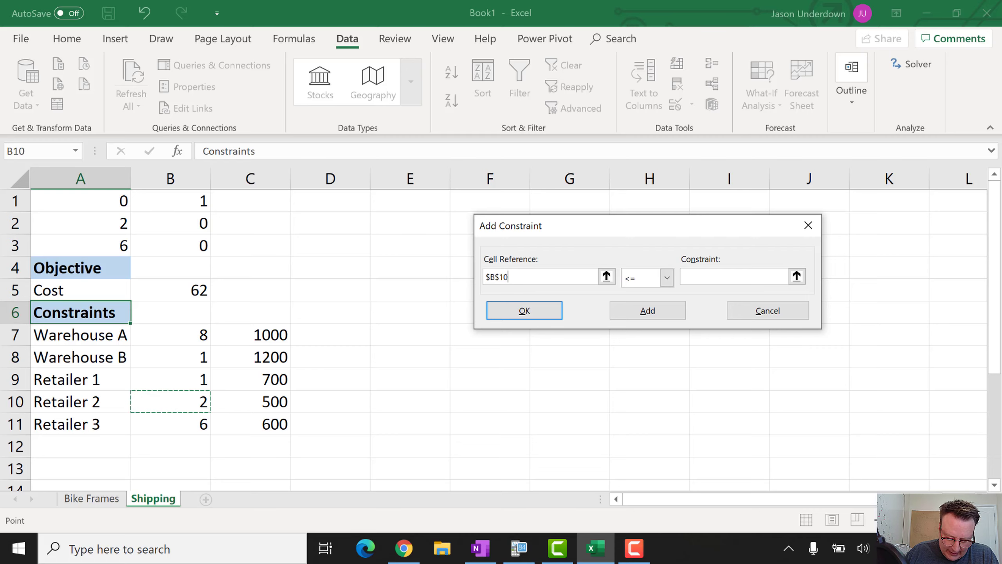
click(667, 277)
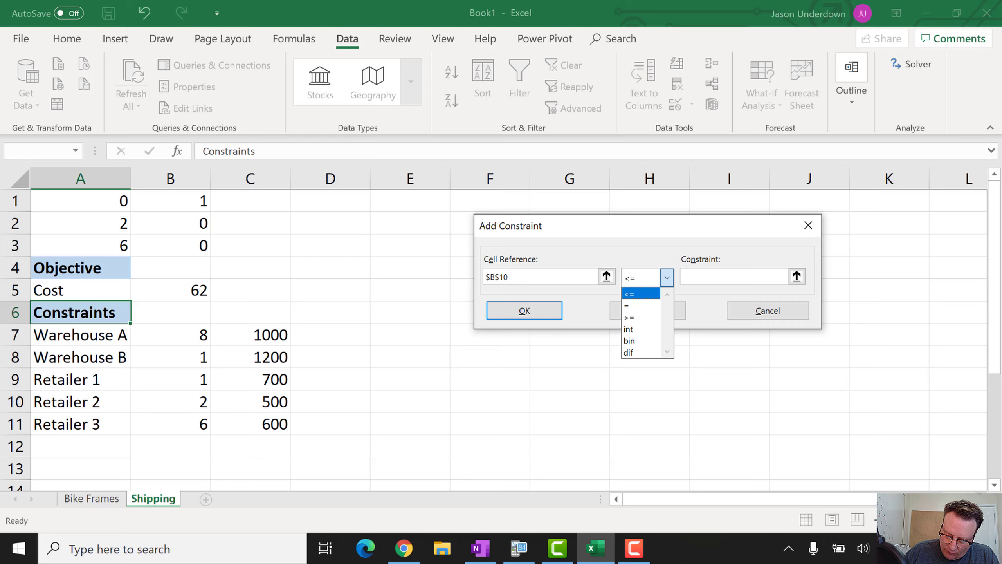
click(630, 318)
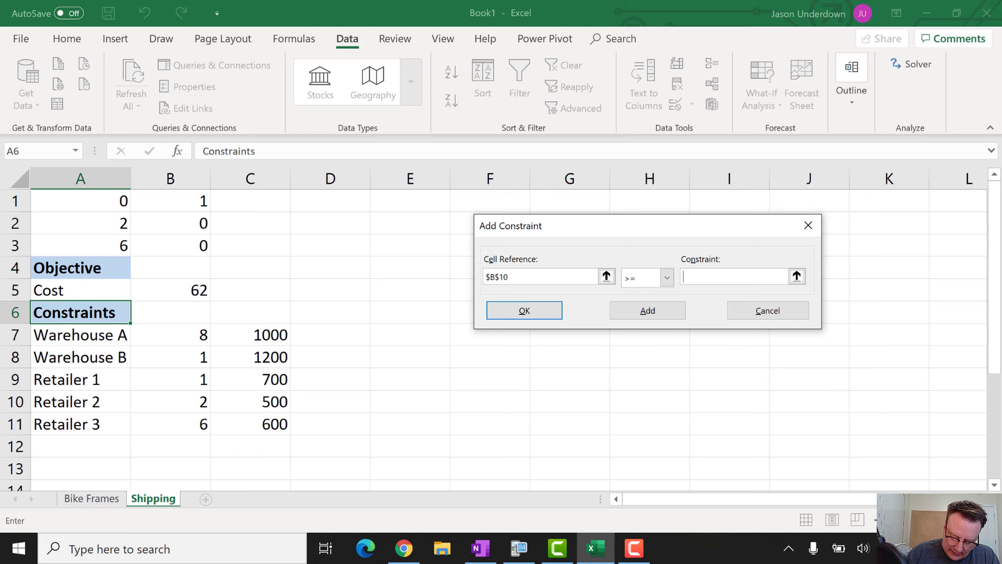
click(251, 402)
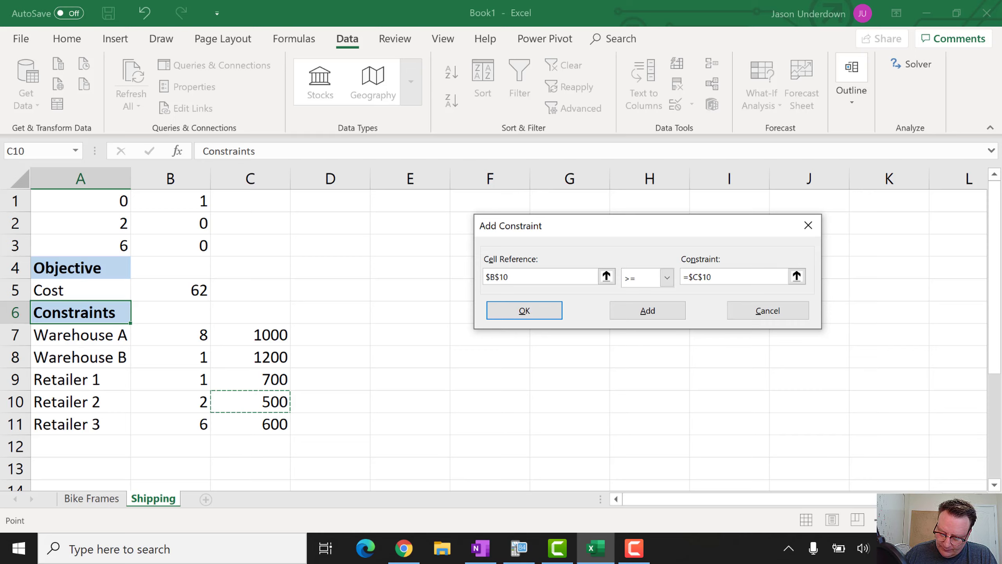
click(648, 311)
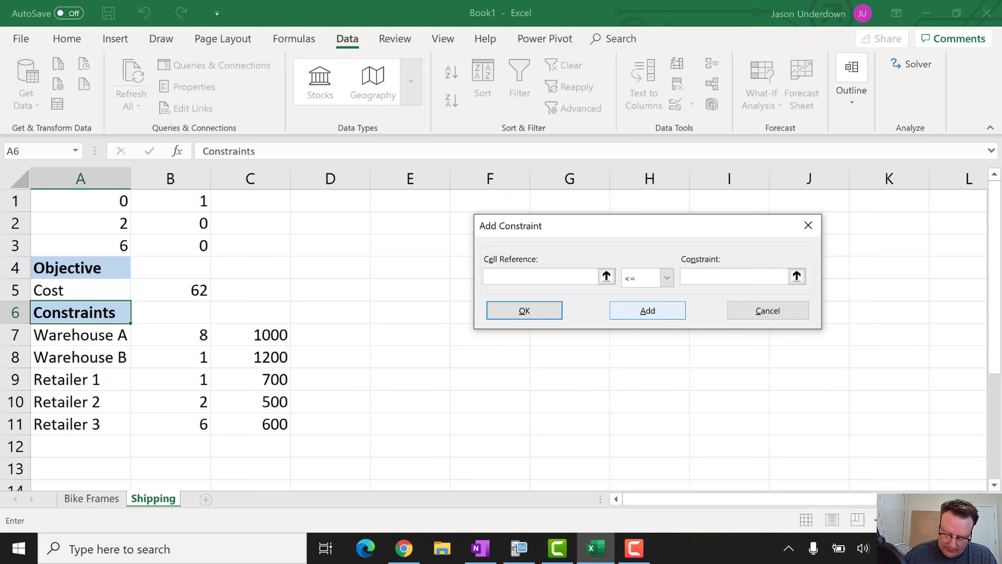
Add the last constraint B11>=C11, correcting an accidental integer choice, and return to Solver
click(170, 430)
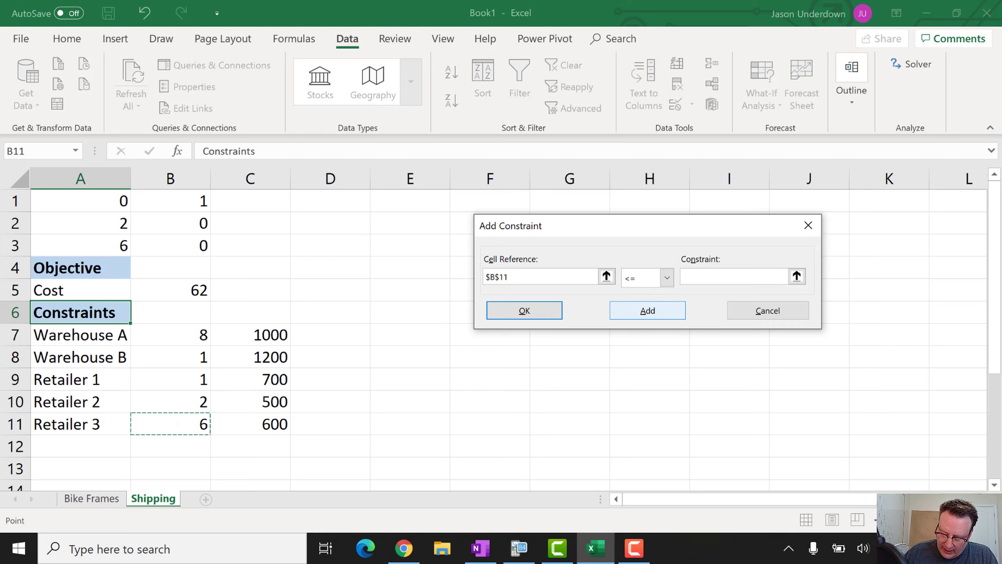
click(667, 278)
click(636, 330)
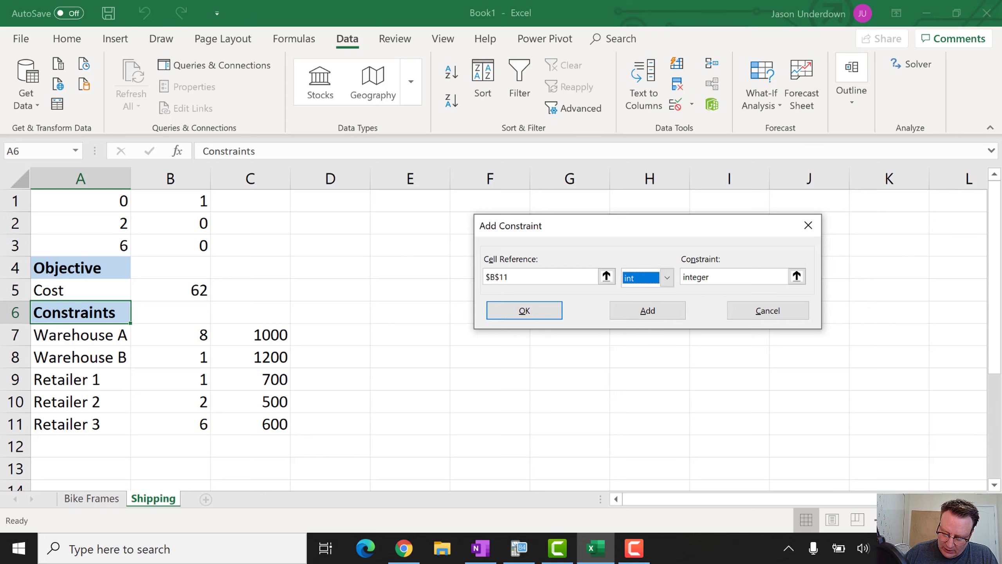
click(667, 278)
click(636, 329)
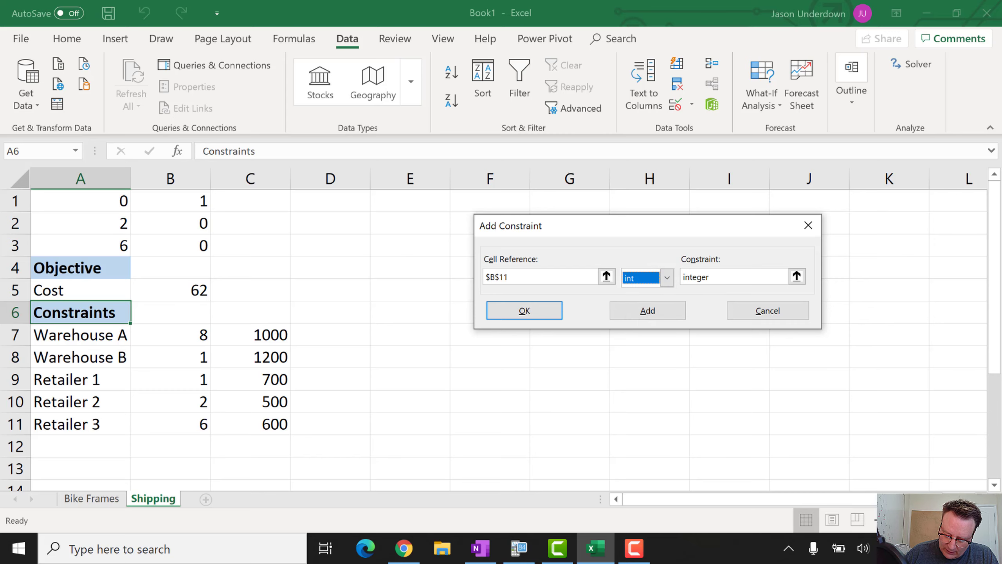
click(667, 278)
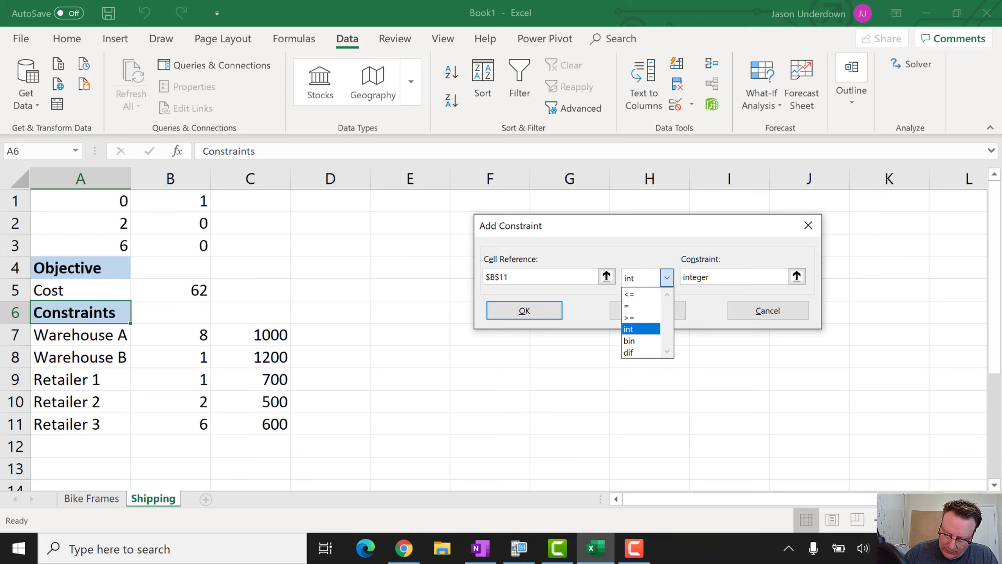
click(631, 318)
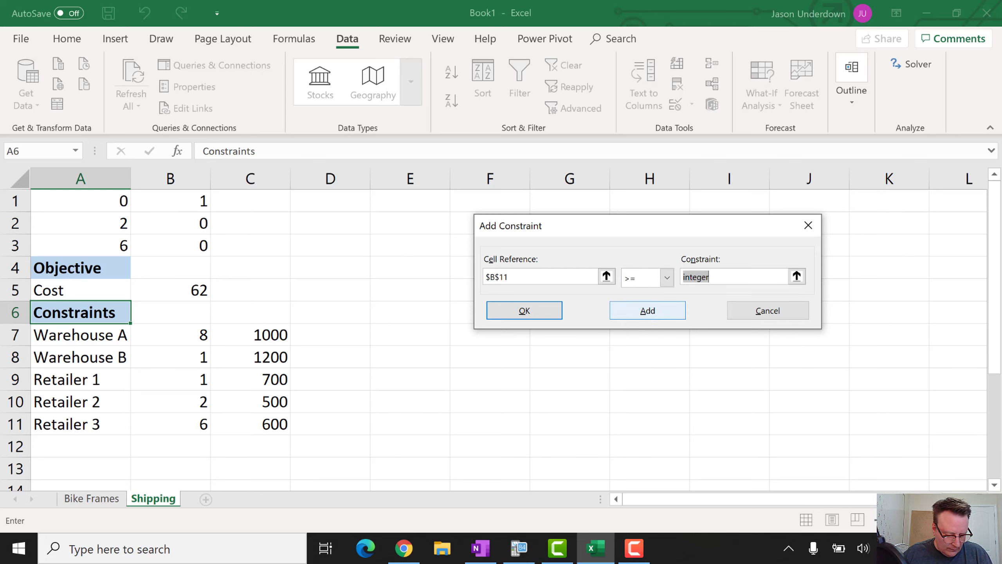
key(BackSpace)
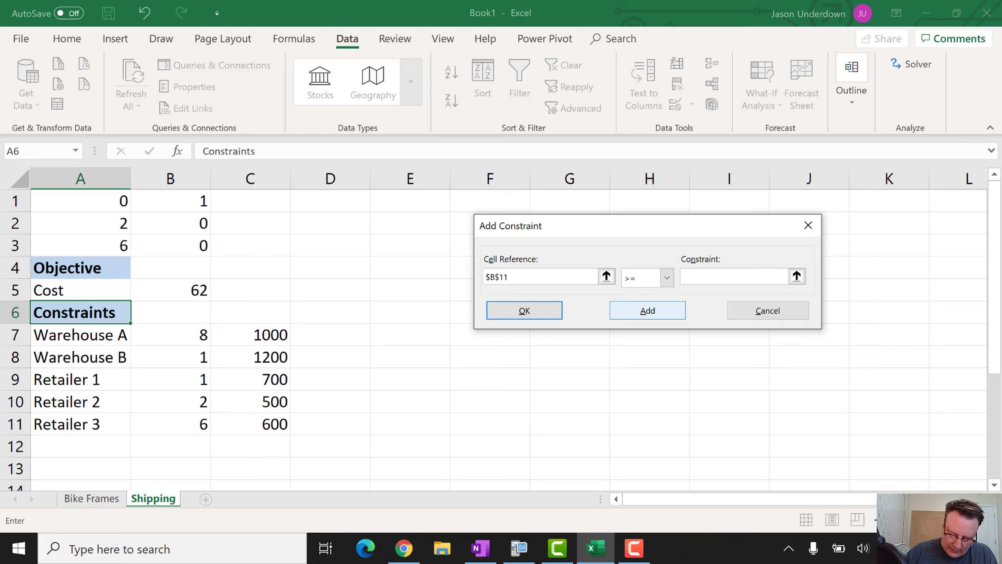
click(268, 425)
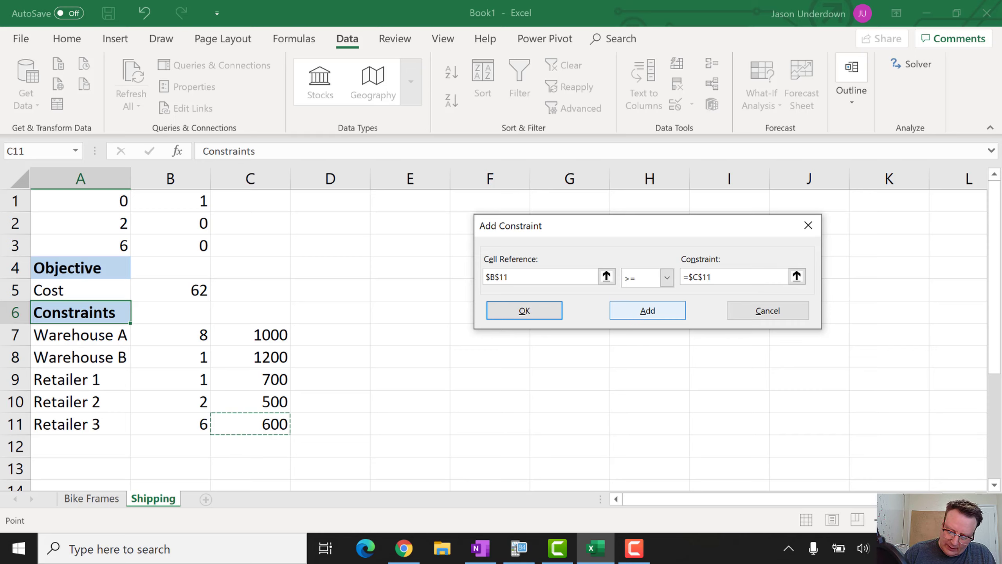
click(524, 312)
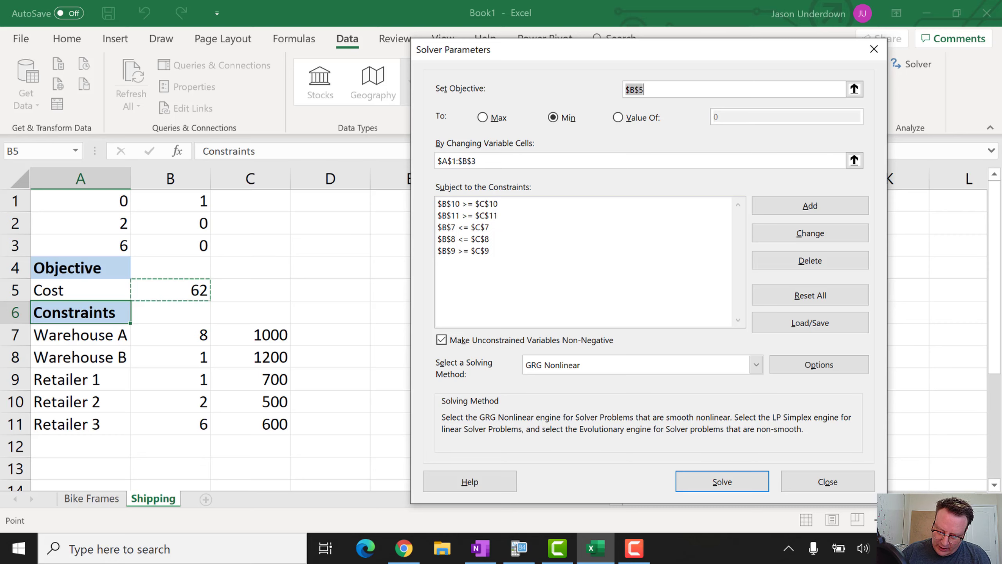
Solve with Simplex LP and keep the solution, giving a Cost of 7300
click(756, 364)
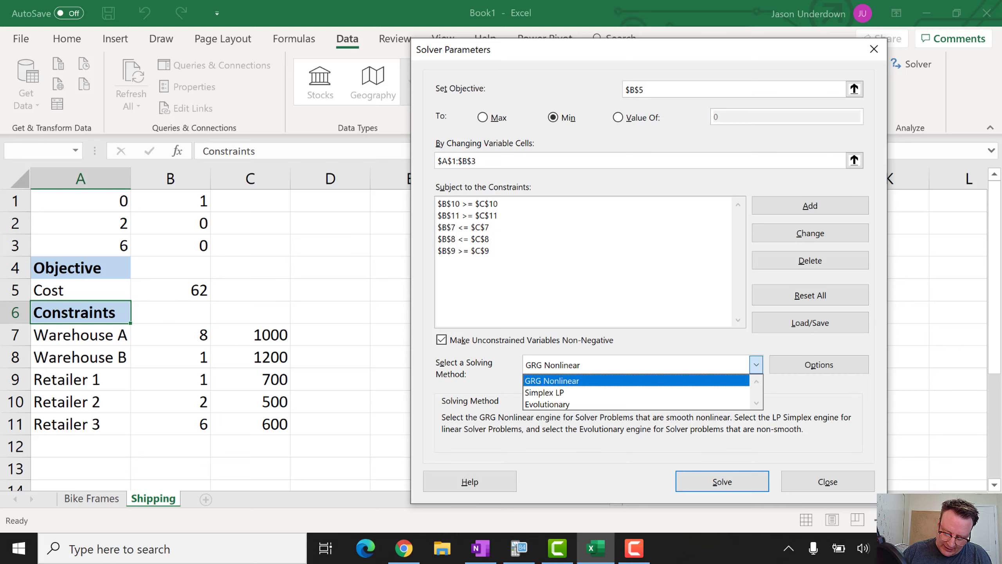
click(545, 392)
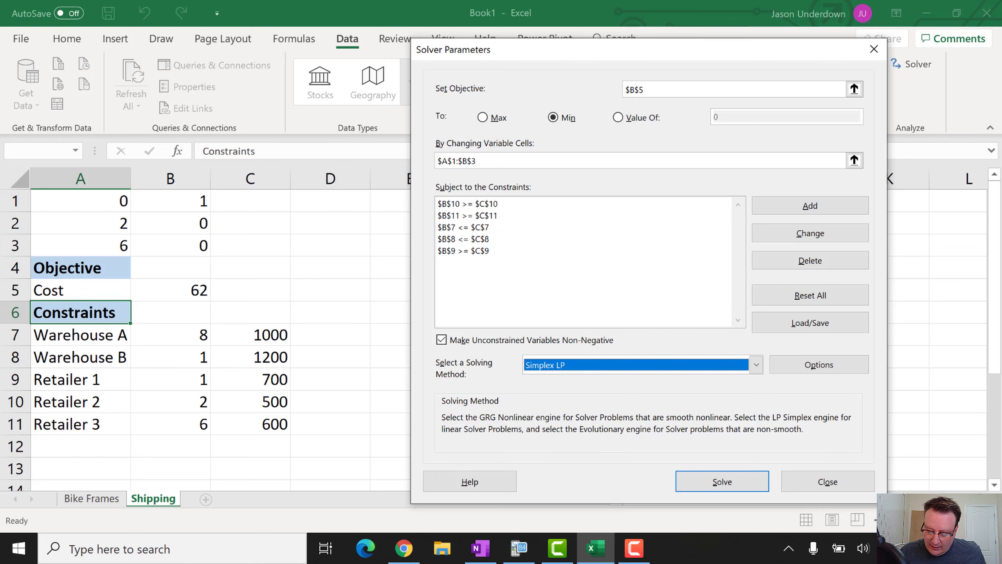
key(Return)
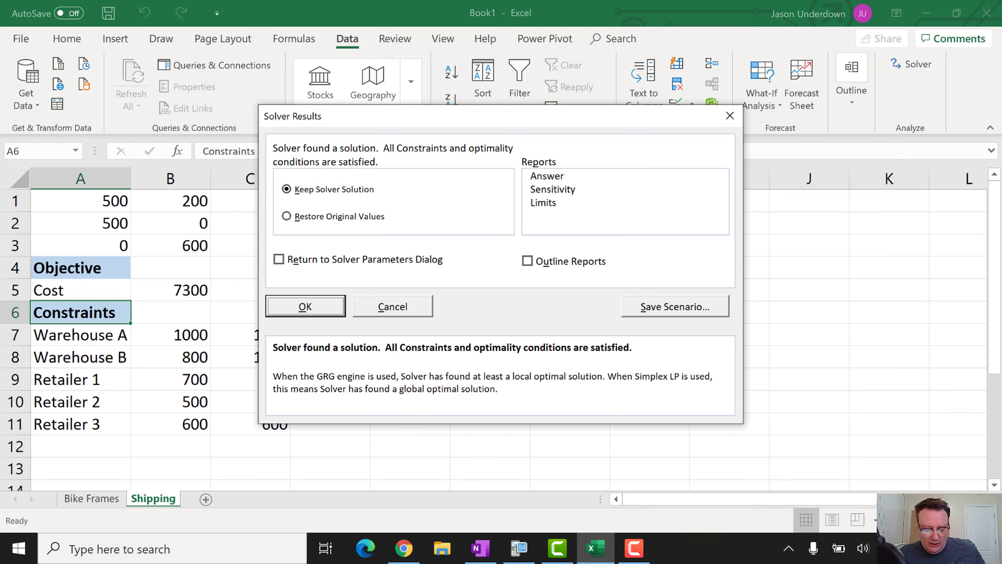
key(Return)
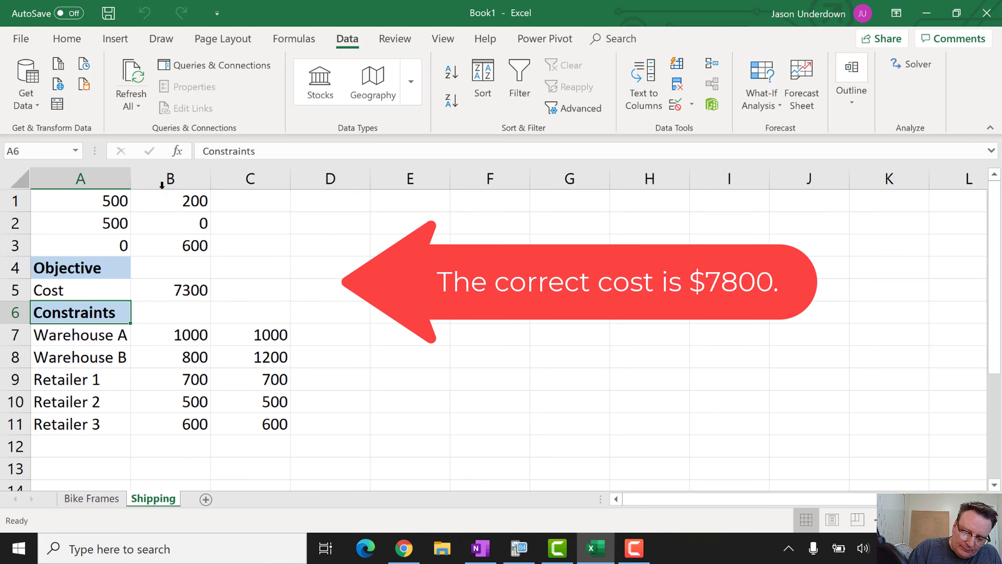
Draw a light green ink circle around the solution values in A1:B3
click(160, 40)
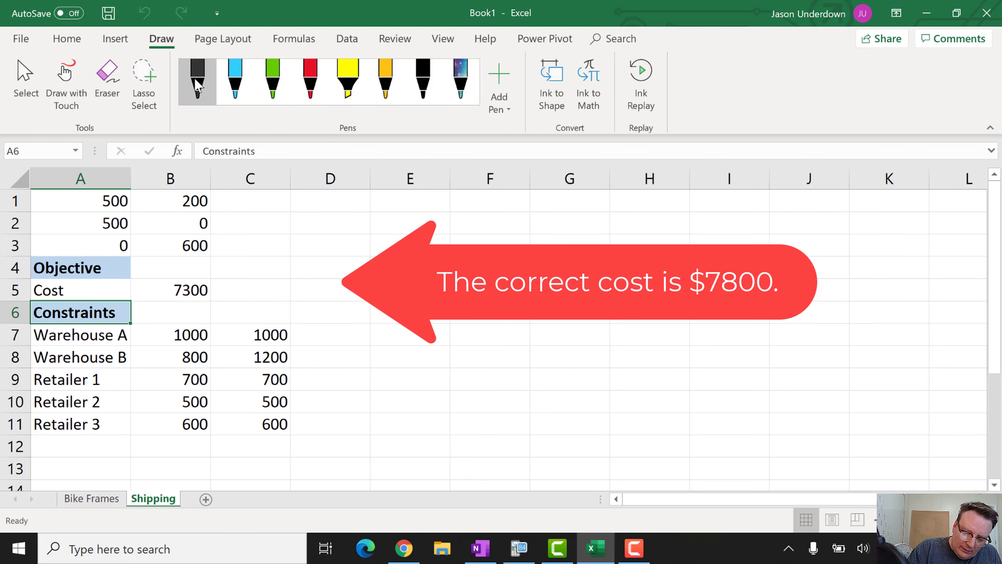
click(272, 79)
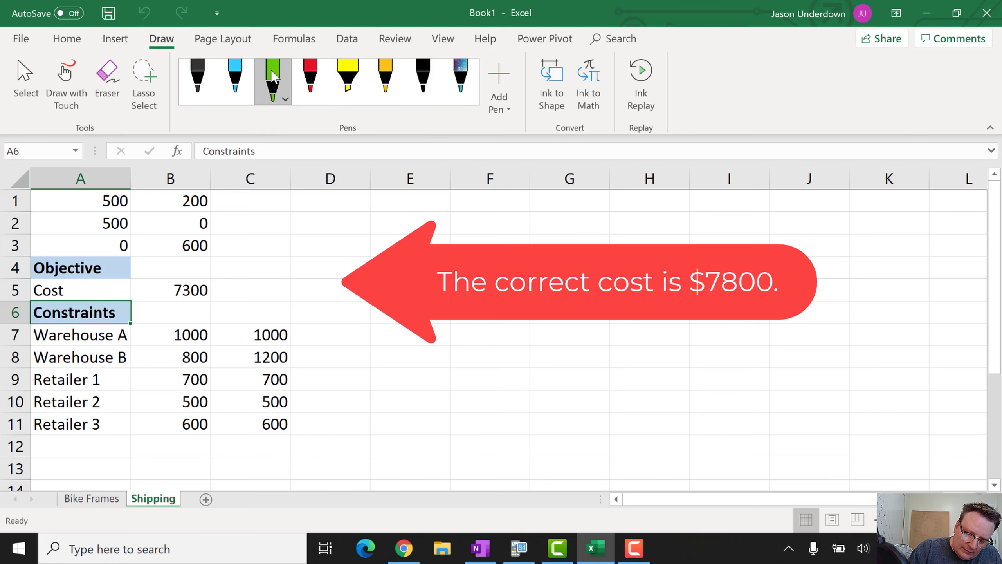
drag(170, 200, 226, 205)
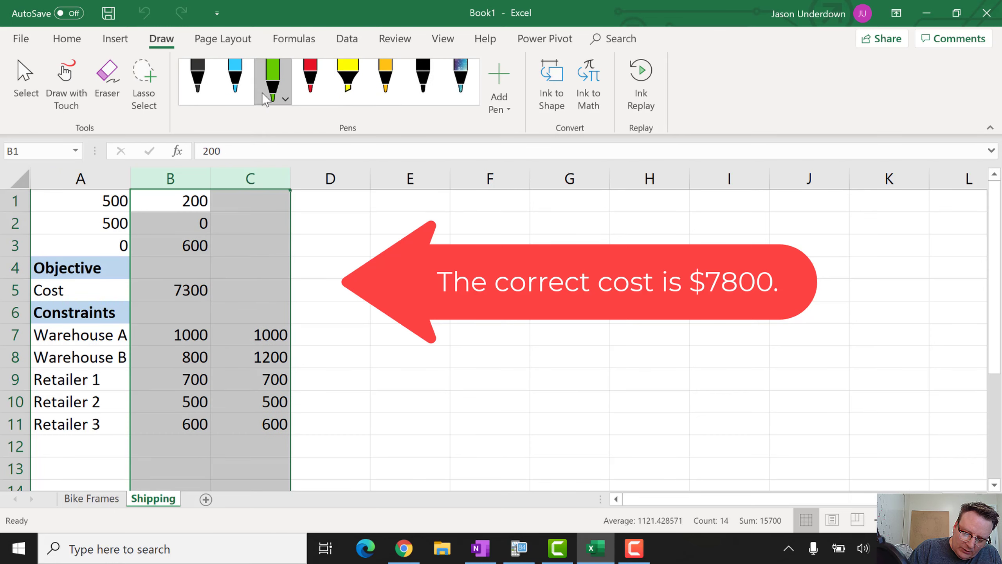
click(272, 74)
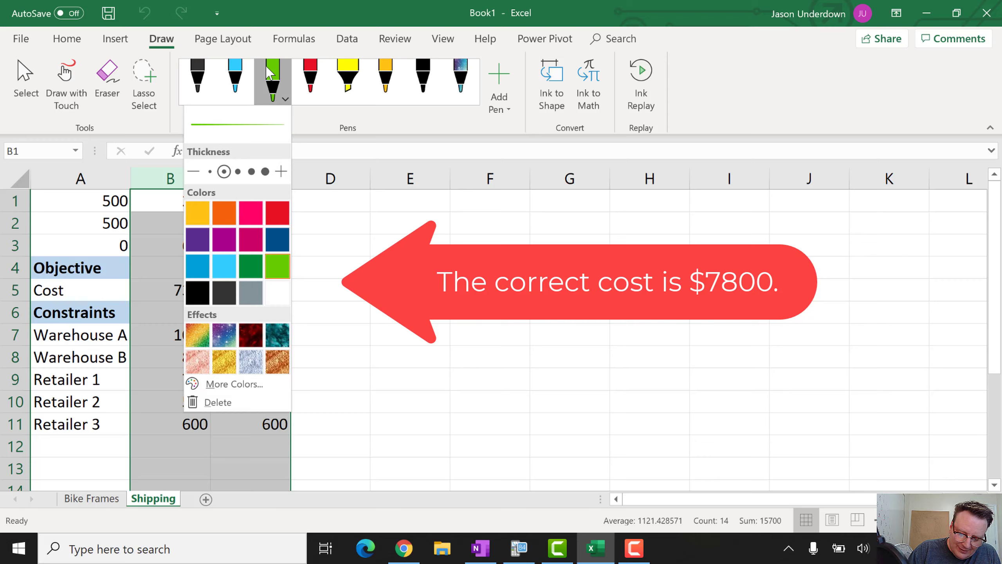
click(272, 75)
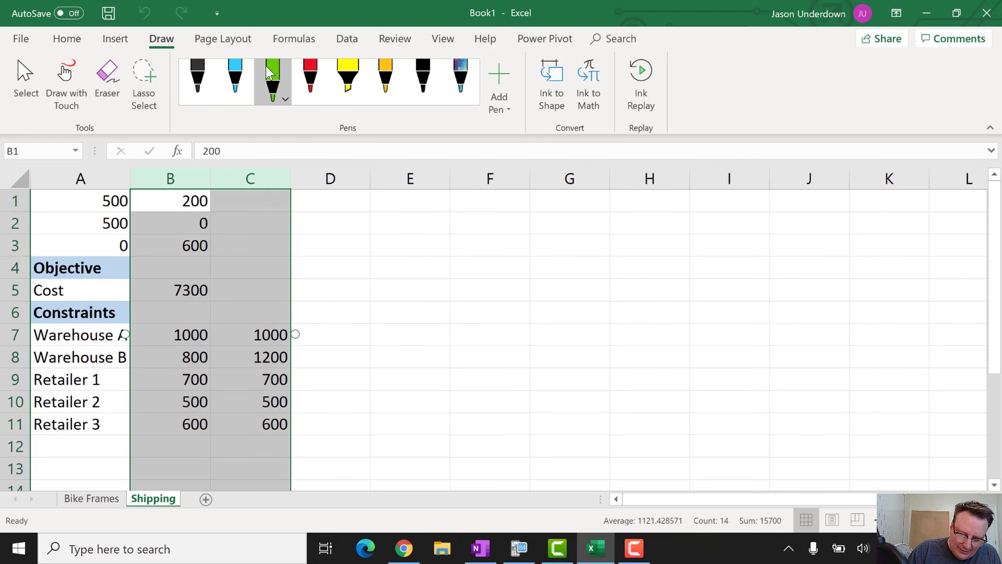
click(81, 200)
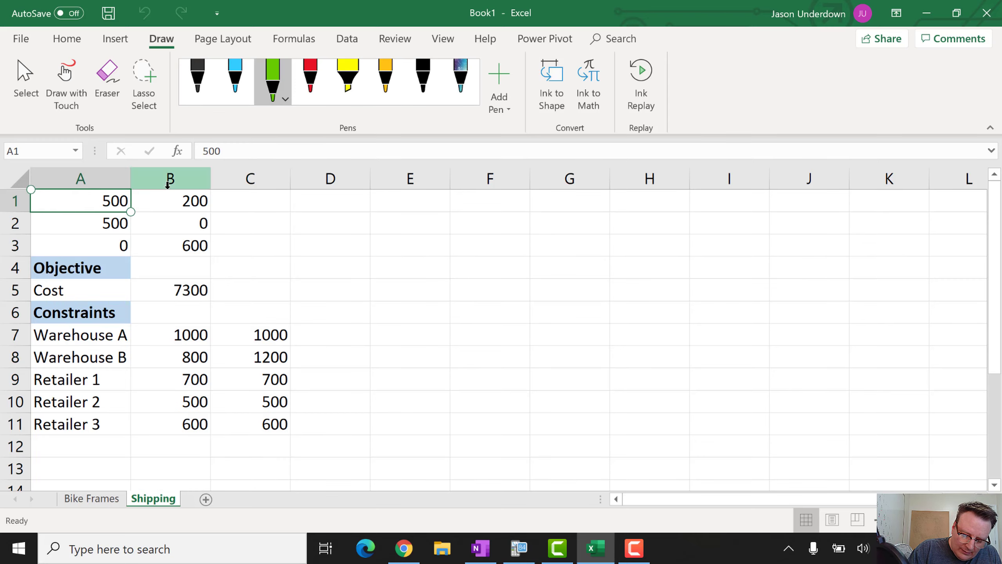
mouse_move(173, 191)
mouse_down()
mouse_move(55, 253)
mouse_move(171, 191)
mouse_up()
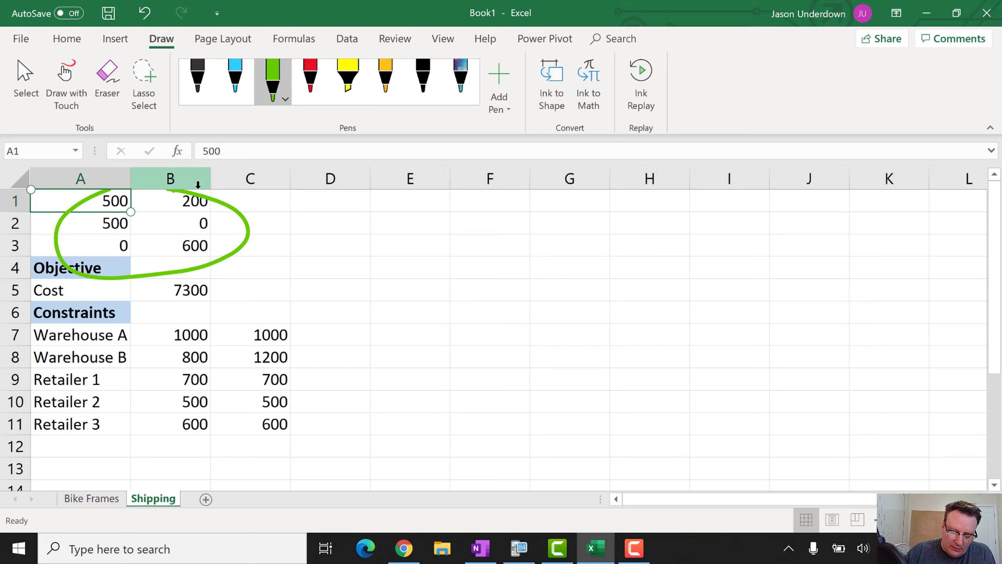
Ring the 600 in C11 with green ink, discarding trial circles on C9 and C10, then switch to OneNote
mouse_move(279, 370)
mouse_down()
mouse_move(272, 394)
mouse_move(254, 370)
mouse_up()
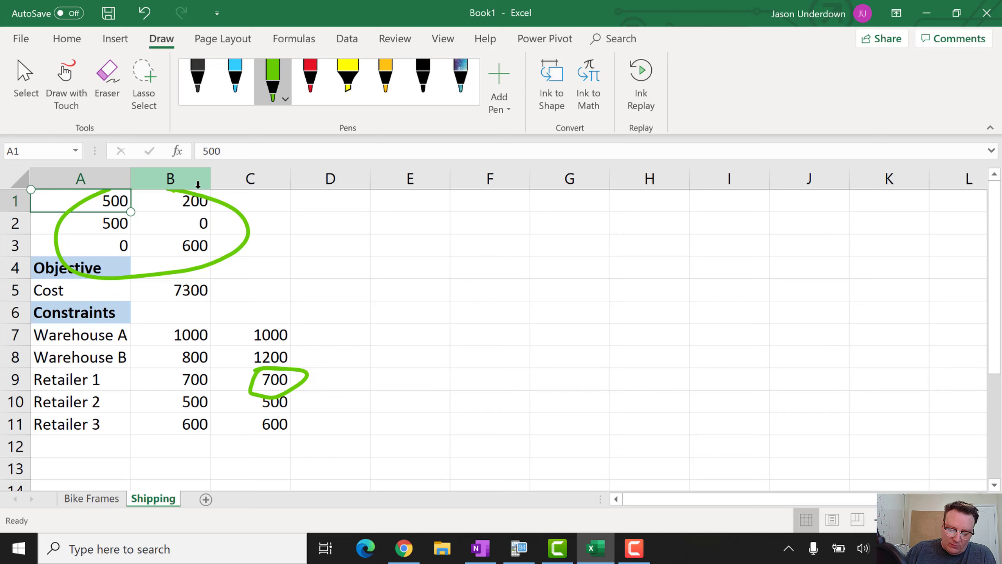
key(ctrl+z)
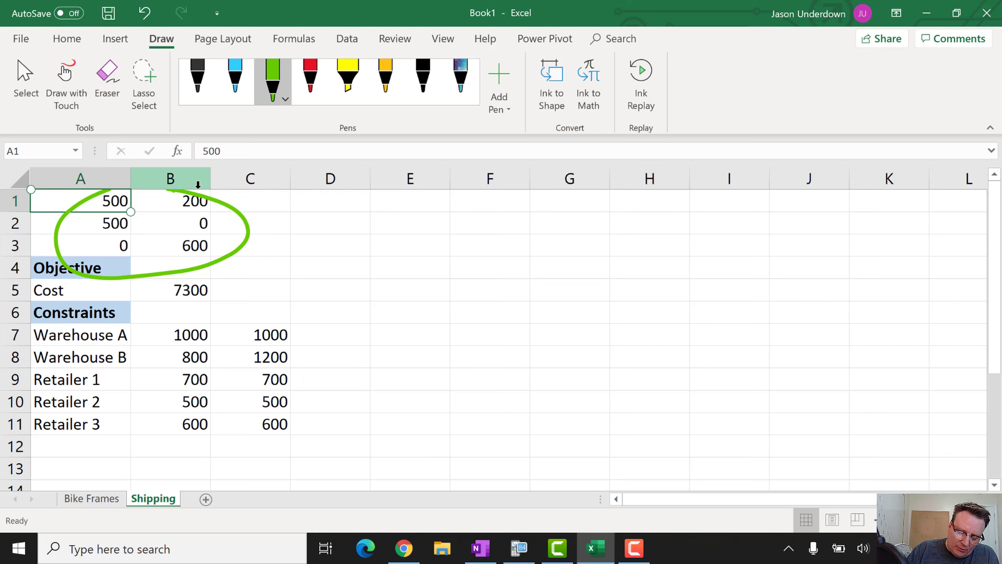
mouse_move(286, 393)
mouse_down()
mouse_move(282, 419)
mouse_move(267, 387)
mouse_up()
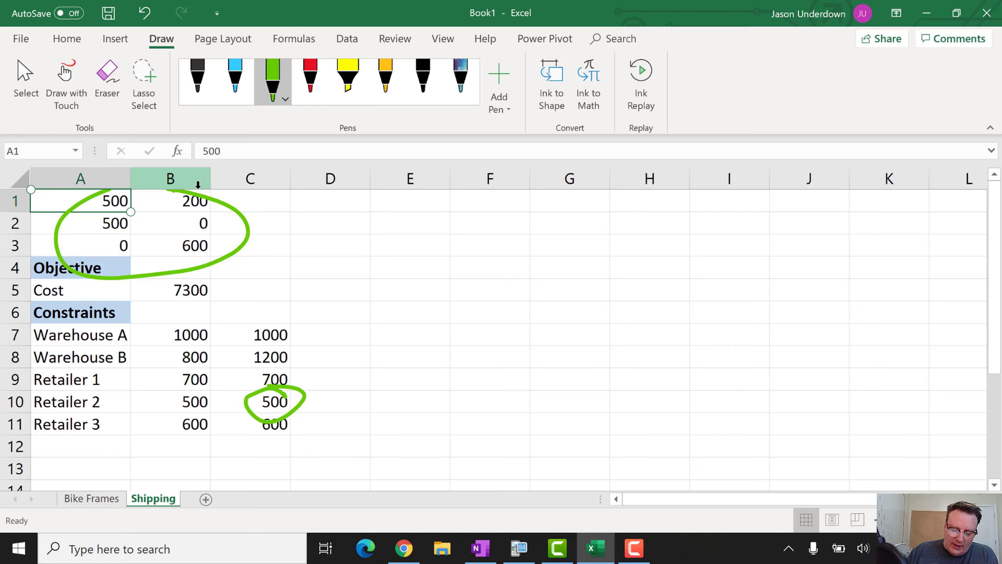
key(ctrl+z)
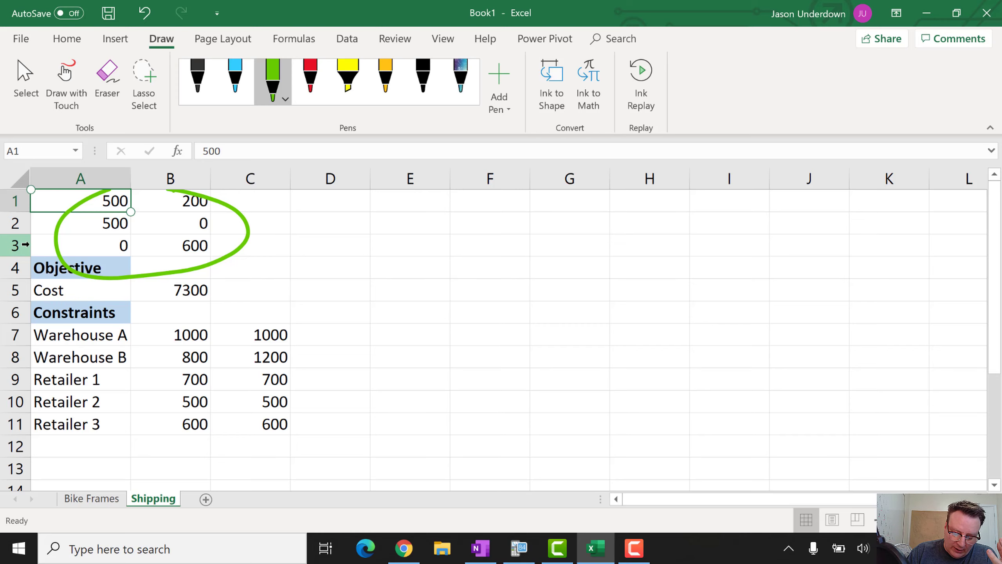
mouse_move(290, 417)
mouse_down()
mouse_move(288, 409)
mouse_move(305, 422)
mouse_move(289, 406)
mouse_up()
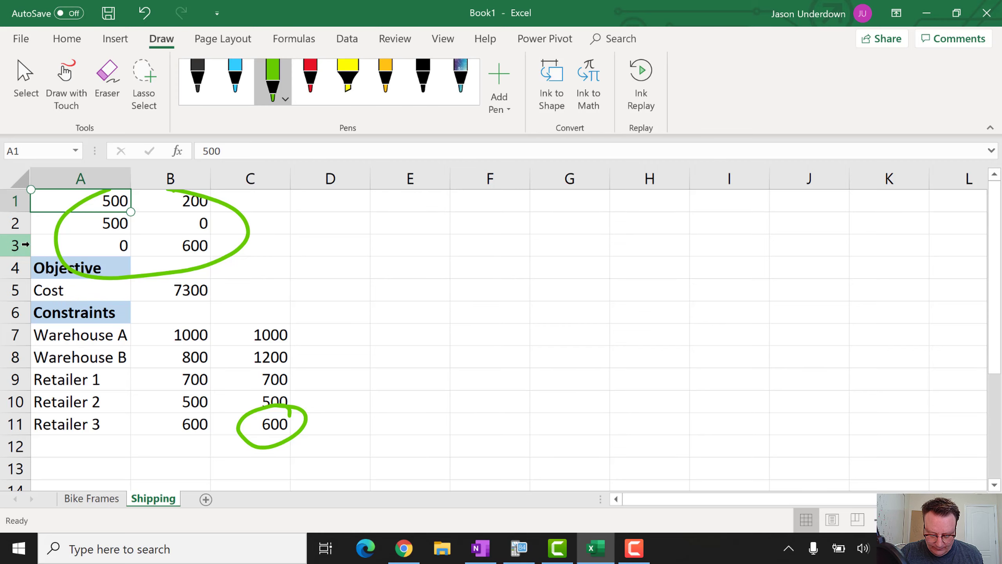
key(alt+Tab)
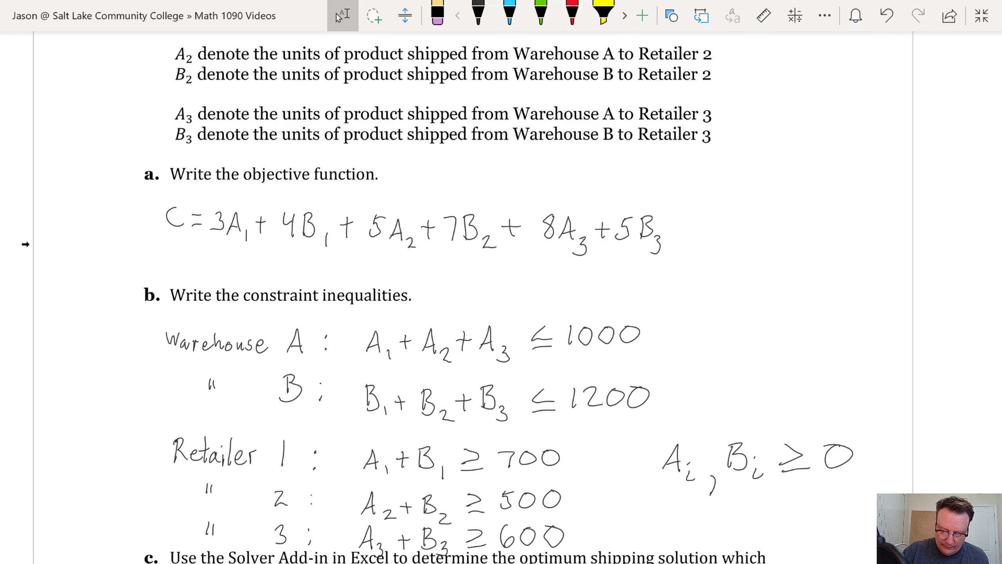
With the black pen, handwrite A1 = 500 and B1 = 200 under part c
click(479, 16)
scroll(26, 244, down, 4)
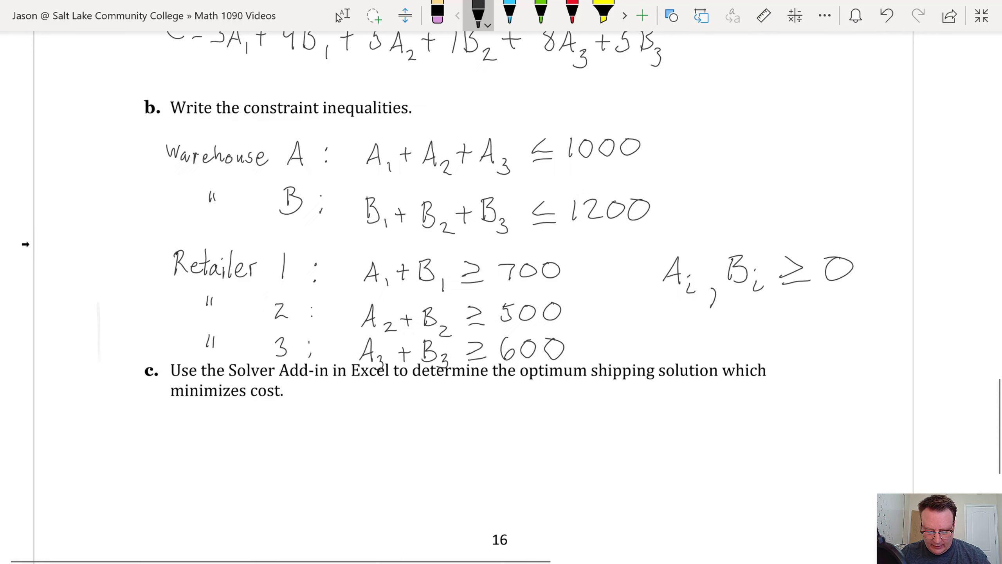
scroll(26, 244, down, 2)
mouse_move(210, 394)
mouse_down()
mouse_move(239, 403)
mouse_move(270, 378)
mouse_up()
drag(257, 387, 335, 373)
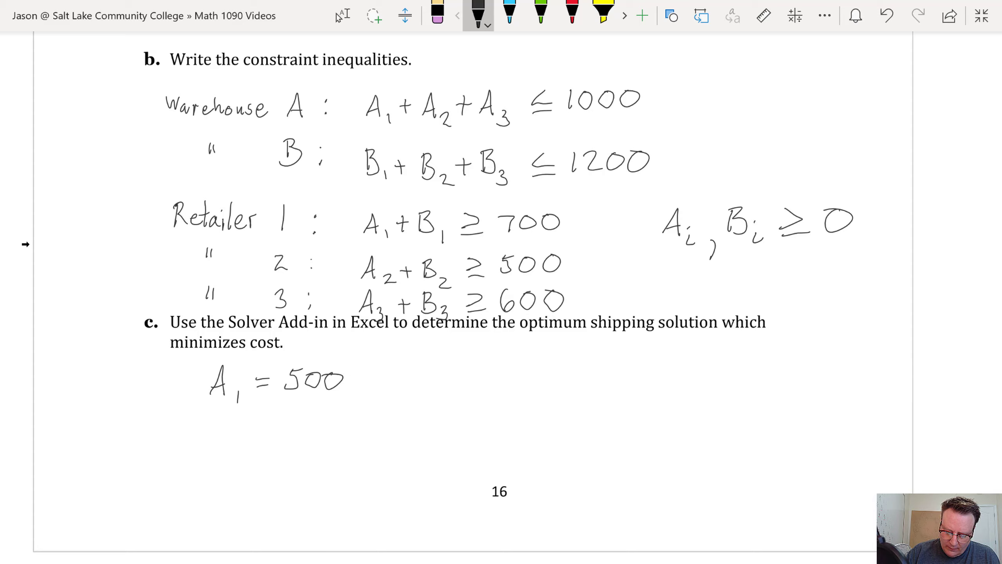
drag(411, 369, 409, 387)
mouse_move(408, 366)
mouse_down()
mouse_move(407, 386)
mouse_move(432, 394)
mouse_move(457, 372)
mouse_up()
mouse_move(445, 381)
mouse_down()
mouse_move(475, 375)
mouse_move(498, 385)
mouse_move(511, 369)
mouse_move(533, 369)
mouse_up()
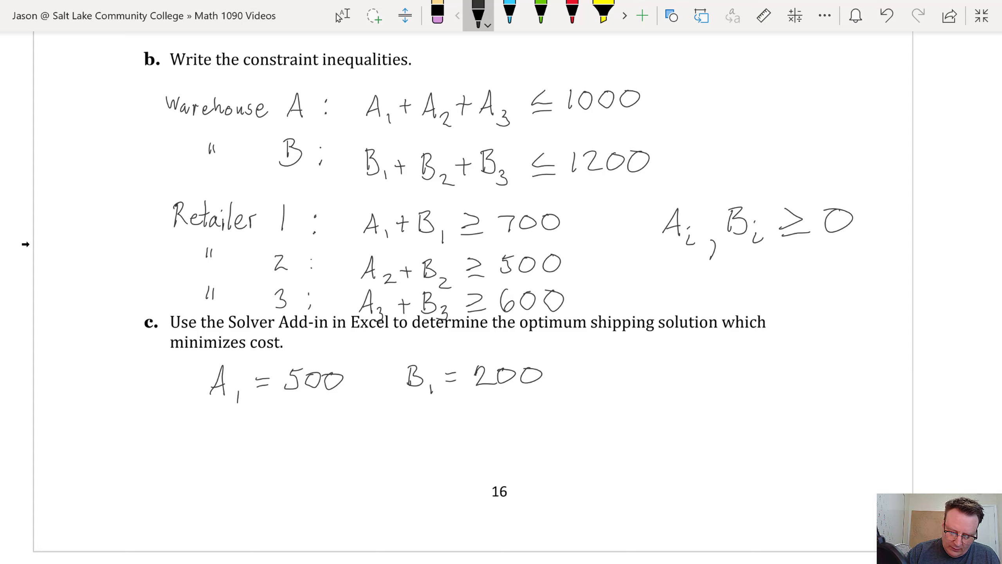
Handwrite A2 = 500 and B2 = 0, checking the values in Excel
mouse_move(209, 422)
mouse_down()
mouse_move(205, 448)
mouse_move(218, 447)
mouse_up()
mouse_move(207, 443)
mouse_down()
mouse_move(220, 439)
mouse_move(238, 463)
mouse_move(253, 461)
mouse_up()
drag(260, 436, 277, 444)
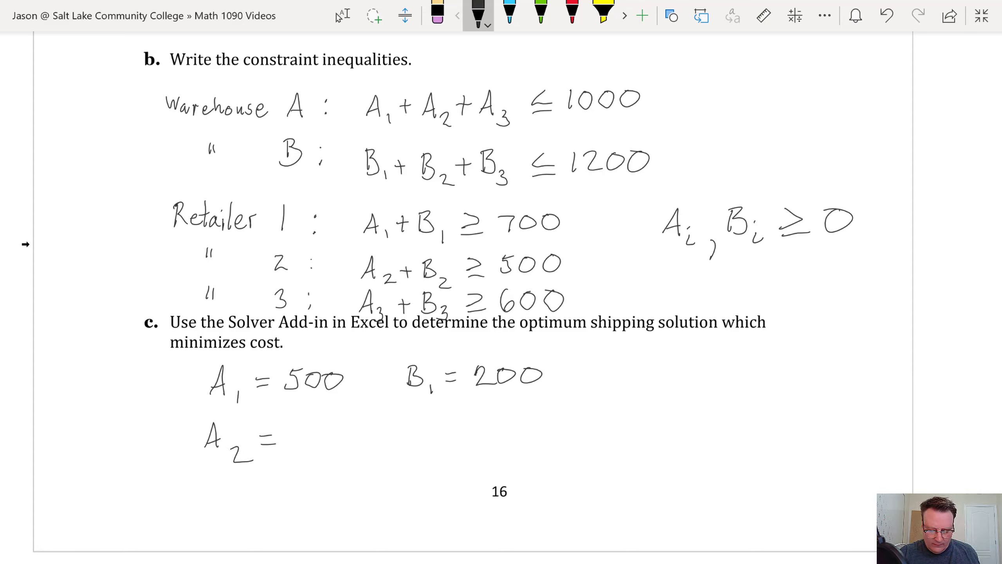
key(alt+Tab)
key(alt+Tab)
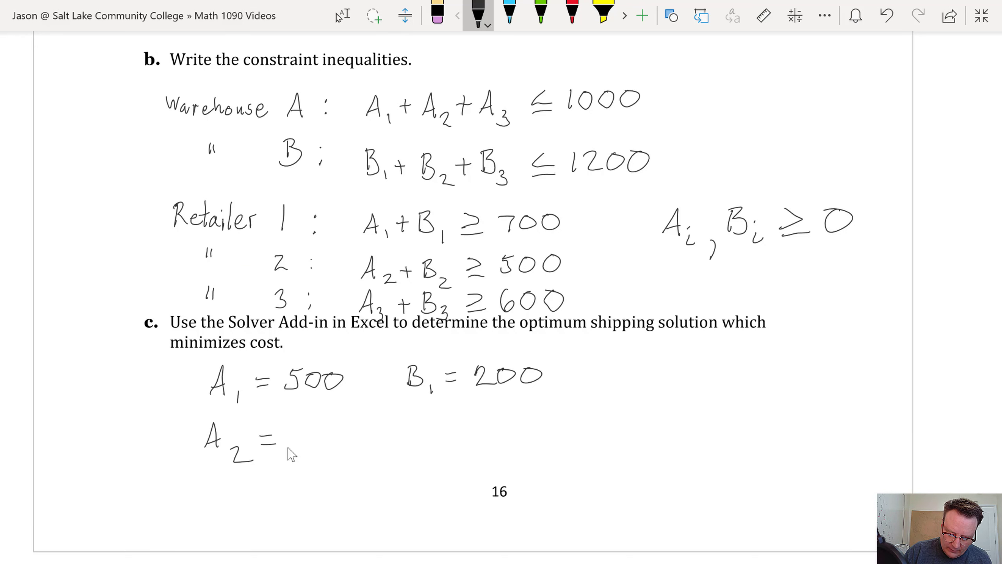
mouse_move(291, 430)
mouse_down()
mouse_move(287, 449)
mouse_move(332, 430)
mouse_up()
mouse_move(417, 425)
mouse_down()
mouse_move(413, 446)
mouse_move(452, 454)
mouse_up()
drag(452, 433, 493, 424)
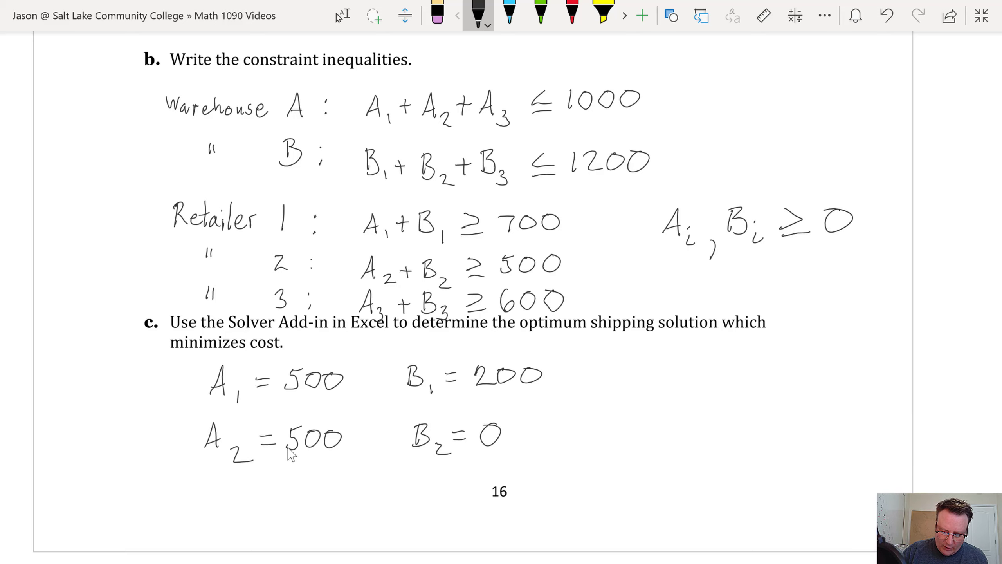
key(alt+Tab)
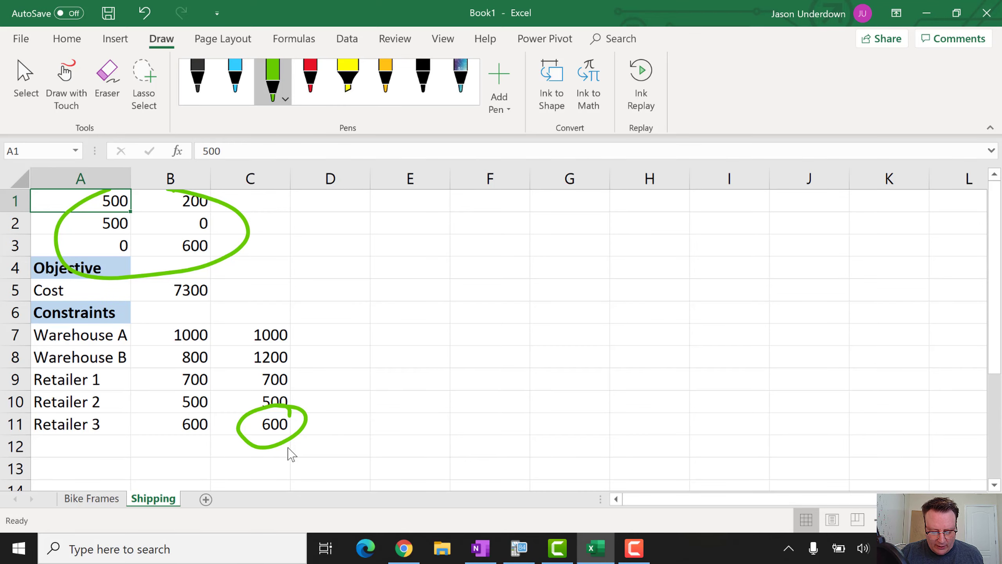
Handwrite A3 = 0 and B3 = 600 on the next line
key(alt+Tab)
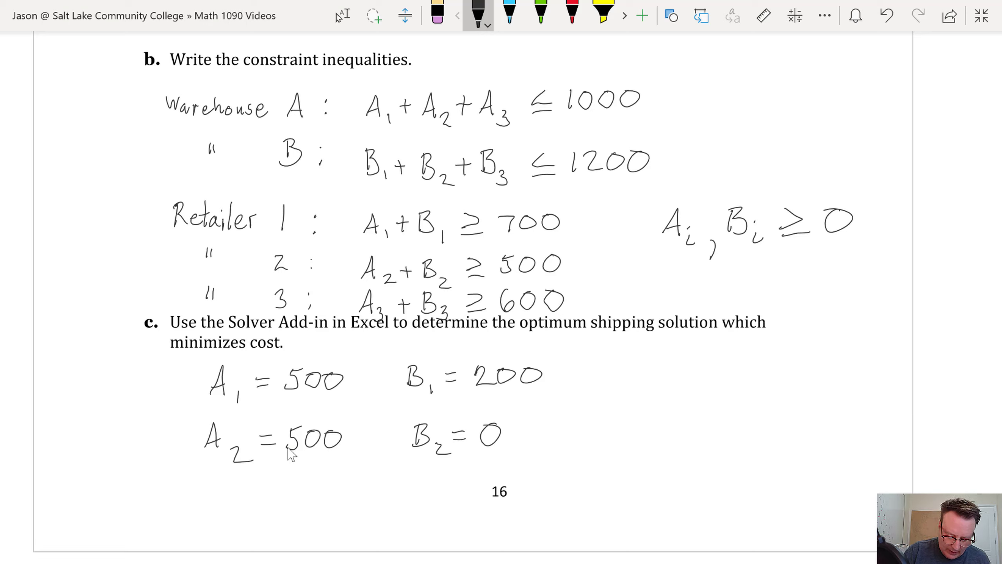
drag(200, 514, 218, 505)
drag(227, 513, 221, 527)
drag(257, 498, 270, 499)
mouse_move(257, 511)
mouse_down()
mouse_move(294, 513)
mouse_move(301, 496)
mouse_up()
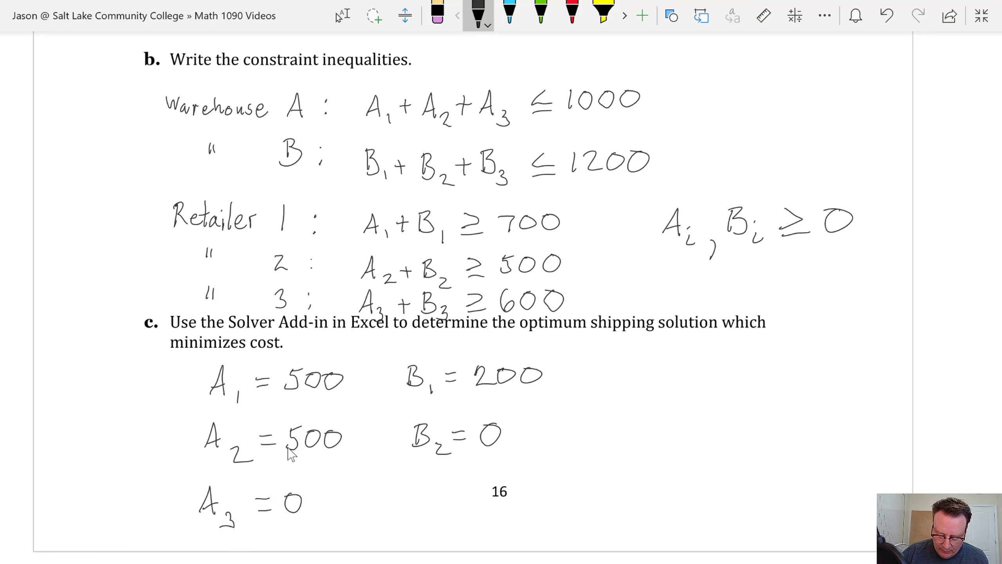
mouse_move(395, 490)
mouse_down()
mouse_move(390, 516)
mouse_move(419, 513)
mouse_move(402, 521)
mouse_move(434, 496)
mouse_up()
drag(422, 506, 477, 494)
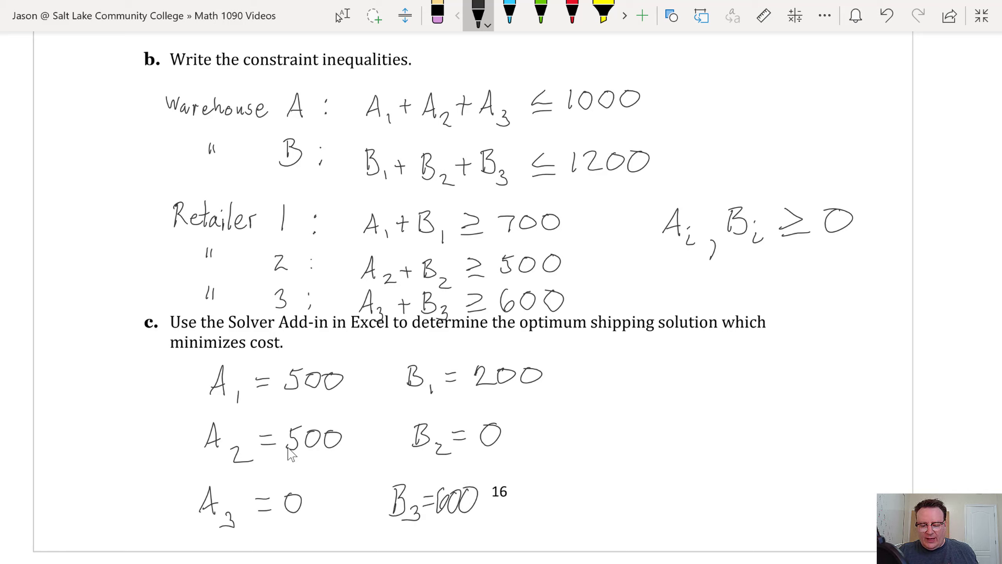